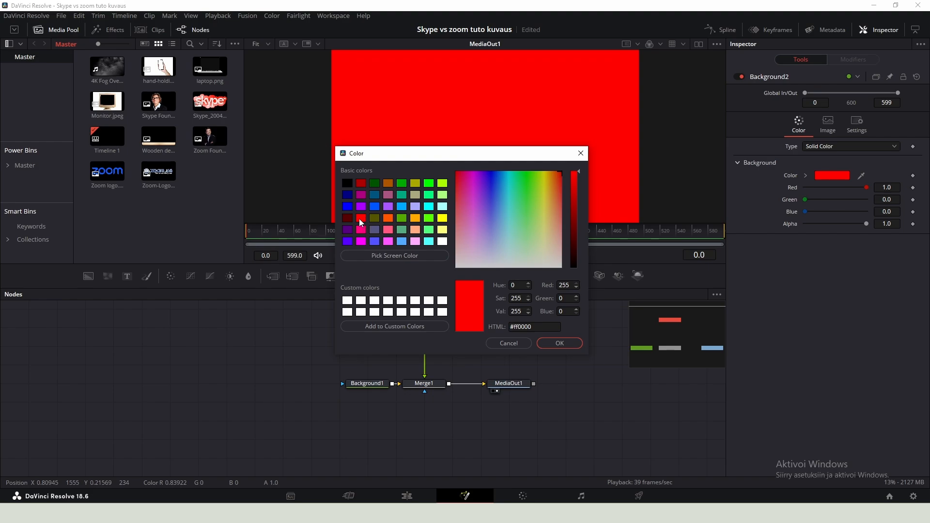
- Confirm the red background colour and place the Background2 node above Merge1
{"action": "left_click", "coordinate": [543, 341]}
{"action": "left_click_drag", "start_coordinate": [435, 327], "coordinate": [438, 347]}
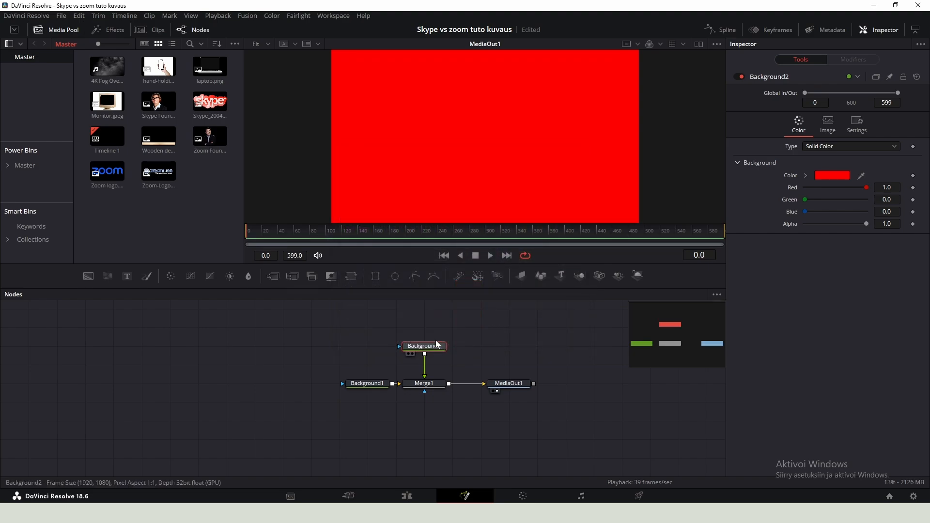
- Add an Ellipse mask to the Background2 node
{"action": "left_click", "coordinate": [396, 276]}
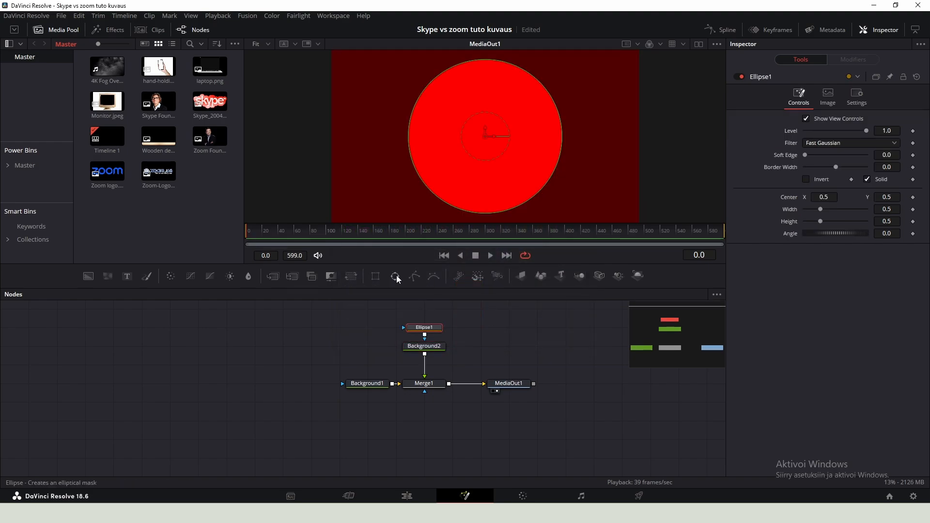
{"action": "key", "text": "shift+space"}
{"action": "key", "text": "Escape"}
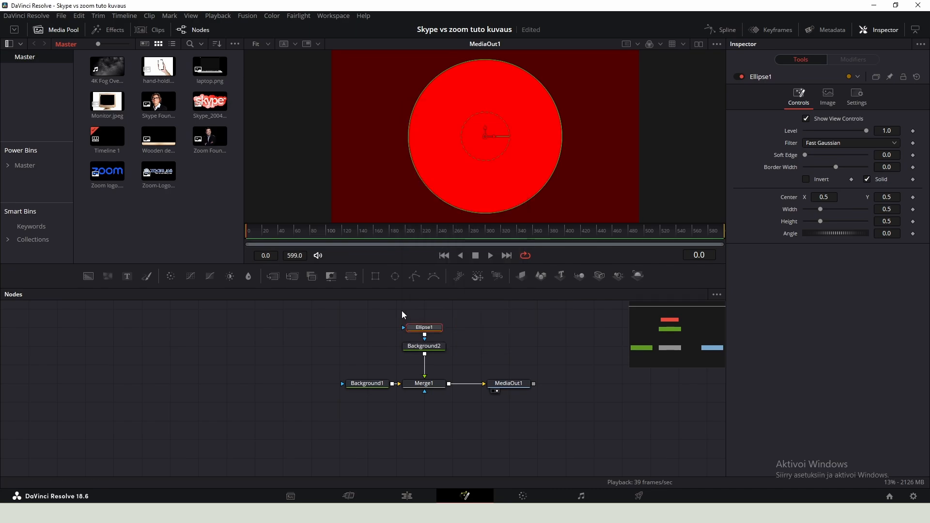
- Soften the ellipse edge to 0.2 and stretch the ellipse to about 0.61 wide by 0.33 high
{"action": "left_click_drag", "start_coordinate": [804, 155], "coordinate": [854, 157]}
{"action": "scroll", "coordinate": [530, 140], "scroll_direction": "down", "scroll_amount": 1}
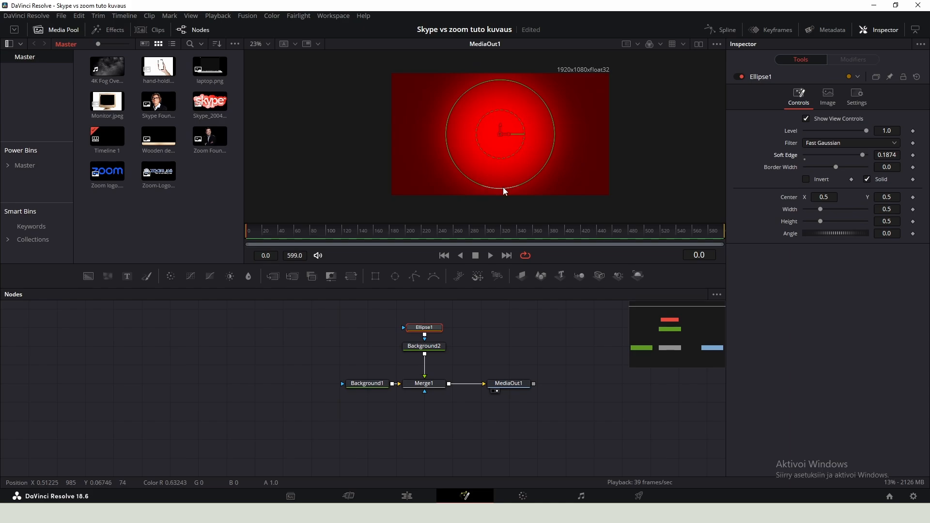
{"action": "left_click_drag", "start_coordinate": [504, 190], "coordinate": [462, 159]}
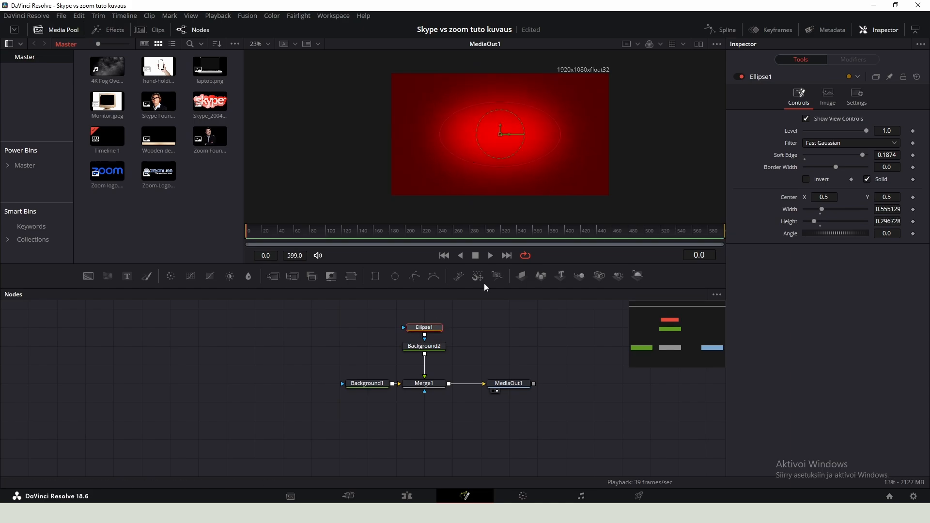
{"action": "left_click", "coordinate": [507, 383]}
{"action": "scroll", "coordinate": [455, 182], "scroll_direction": "down", "scroll_amount": 2}
{"action": "scroll", "coordinate": [473, 174], "scroll_direction": "up", "scroll_amount": 3}
{"action": "left_click", "coordinate": [432, 328]}
{"action": "left_click", "coordinate": [433, 329]}
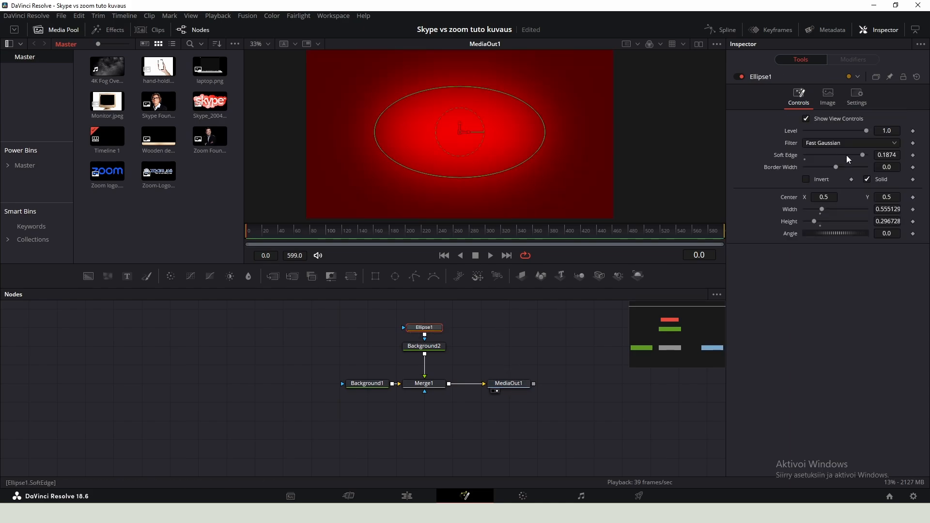
{"action": "left_click_drag", "start_coordinate": [864, 156], "coordinate": [867, 156]}
{"action": "left_click_drag", "start_coordinate": [533, 157], "coordinate": [542, 164]}
{"action": "left_click", "coordinate": [562, 336]}
{"action": "left_click_drag", "start_coordinate": [473, 166], "coordinate": [467, 162]}
- Move MediaOut1 further right and insert a Vignette node after Merge1
{"action": "left_click_drag", "start_coordinate": [469, 352], "coordinate": [351, 357]}
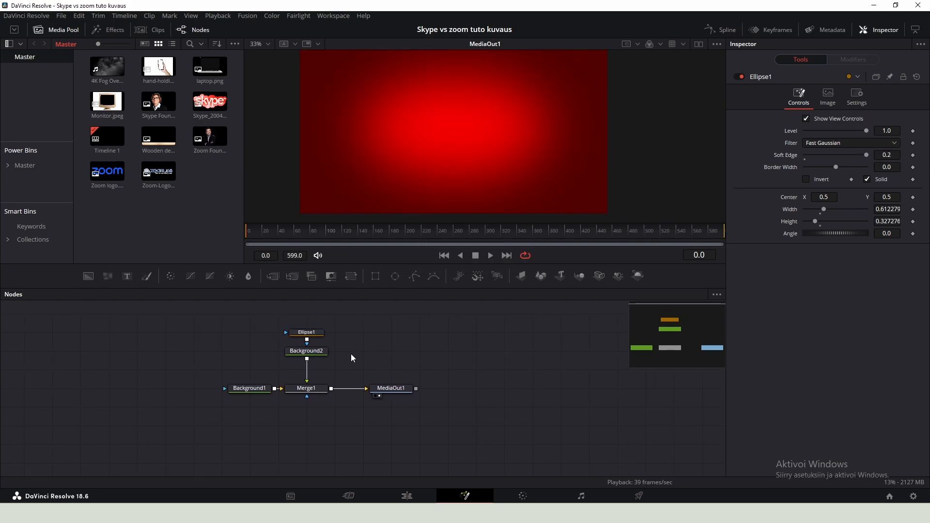
{"action": "left_click_drag", "start_coordinate": [388, 392], "coordinate": [586, 392]}
{"action": "left_click", "coordinate": [331, 389]}
{"action": "key", "text": "shift+space"}
{"action": "type", "text": "vig"}
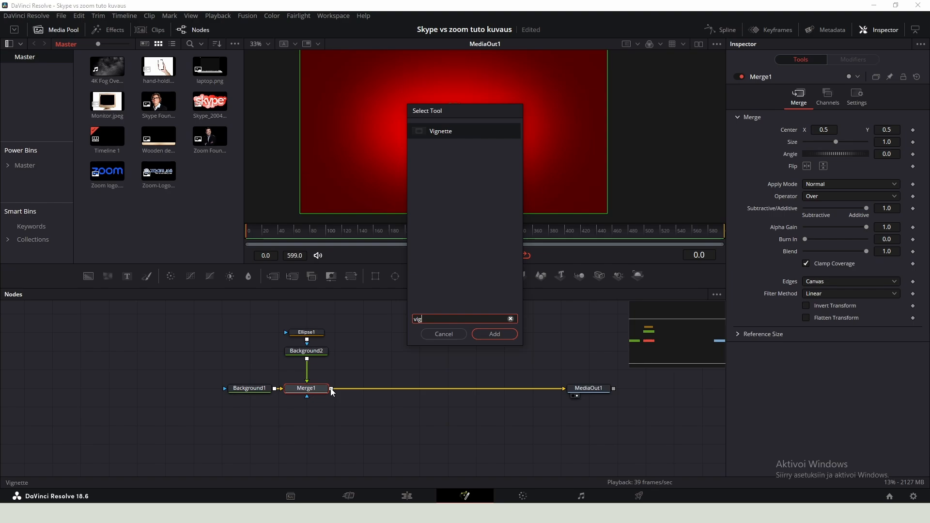
{"action": "key", "text": "Return"}
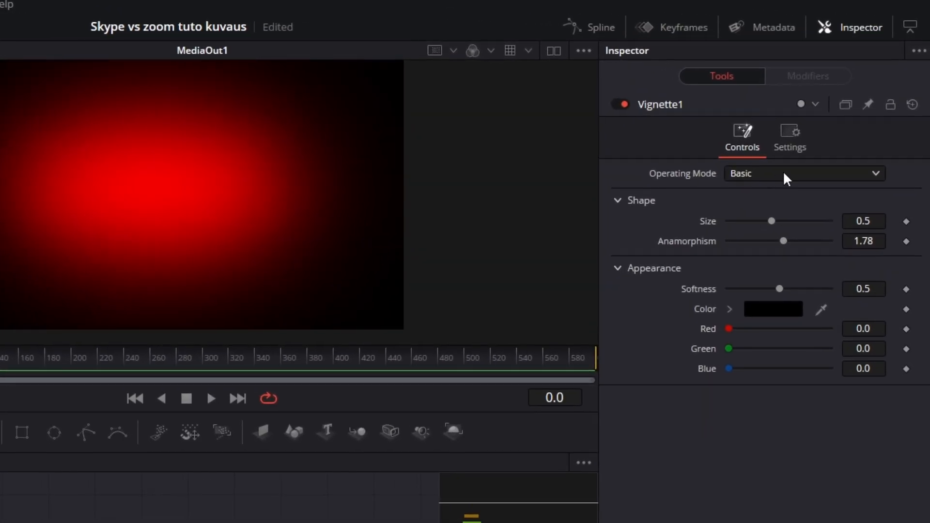
- Switch the vignette to Advanced mode and set size 0.8898, anamorphism 2.664 and softness 0.795
{"action": "left_click", "coordinate": [783, 173]}
{"action": "left_click", "coordinate": [758, 209]}
{"action": "left_click_drag", "start_coordinate": [779, 352], "coordinate": [809, 353]}
{"action": "left_click_drag", "start_coordinate": [782, 283], "coordinate": [816, 283]}
{"action": "left_click_drag", "start_coordinate": [770, 243], "coordinate": [814, 243]}
{"action": "left_click", "coordinate": [616, 104]}
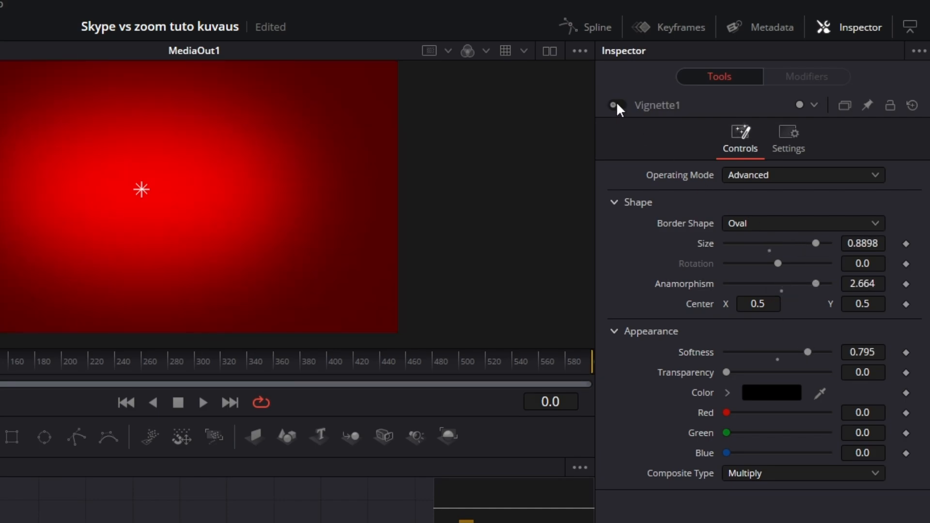
{"action": "left_click", "coordinate": [616, 105]}
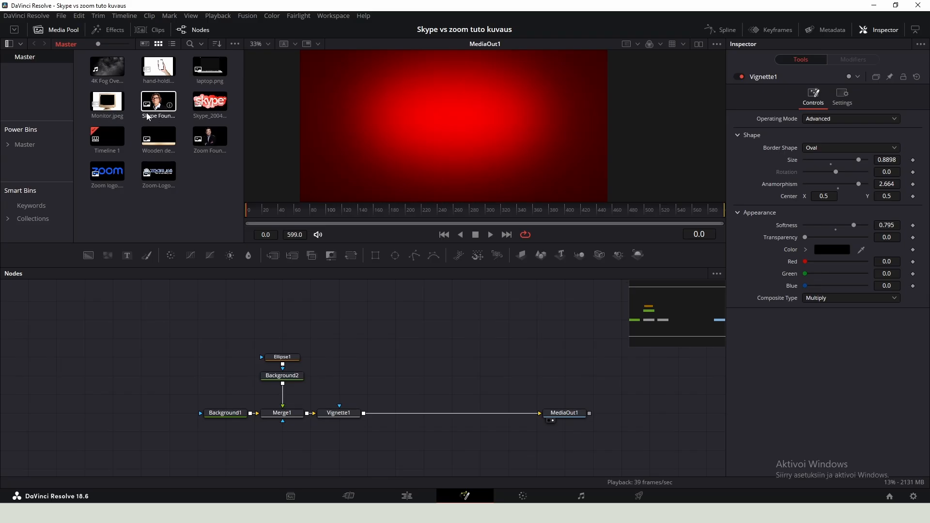
- Add the Skype Founder image to the node graph and merge it over the vignette output
{"action": "left_click_drag", "start_coordinate": [156, 103], "coordinate": [475, 86]}
{"action": "scroll", "coordinate": [475, 85], "scroll_direction": "up", "scroll_amount": 3}
{"action": "scroll", "coordinate": [471, 85], "scroll_direction": "down", "scroll_amount": 3}
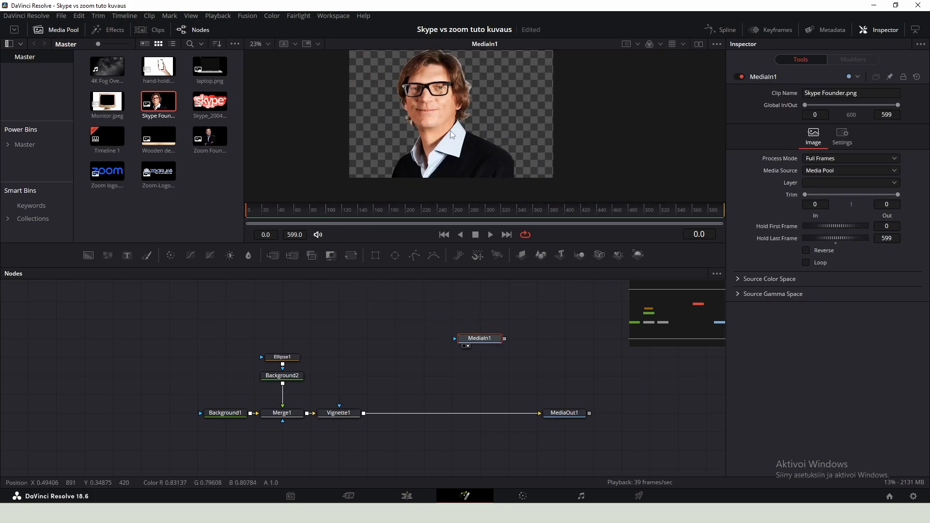
{"action": "scroll", "coordinate": [494, 138], "scroll_direction": "down", "scroll_amount": 1}
{"action": "left_click_drag", "start_coordinate": [465, 116], "coordinate": [495, 133]}
{"action": "left_click_drag", "start_coordinate": [477, 338], "coordinate": [365, 414]}
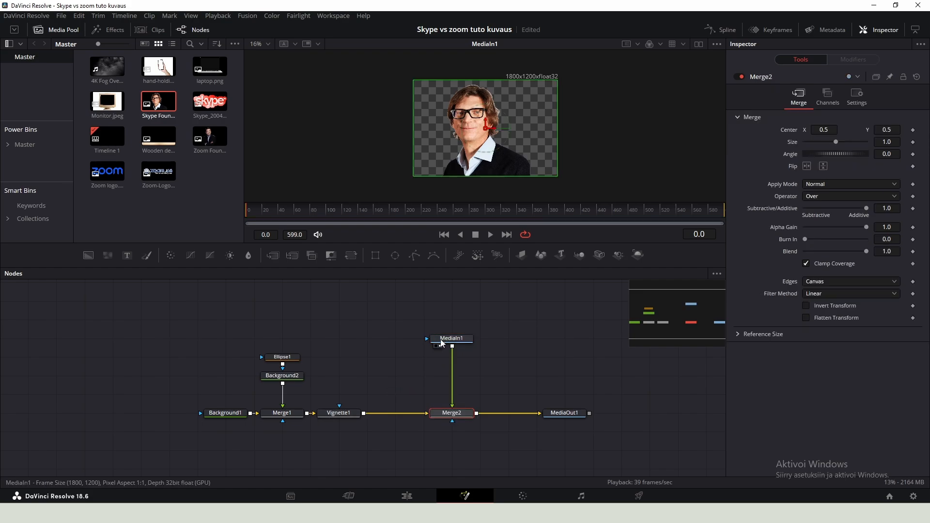
- Preview the Merge2 result and the final output in the viewer
{"action": "left_click", "coordinate": [447, 340]}
{"action": "left_click", "coordinate": [455, 416]}
{"action": "key", "text": "2"}
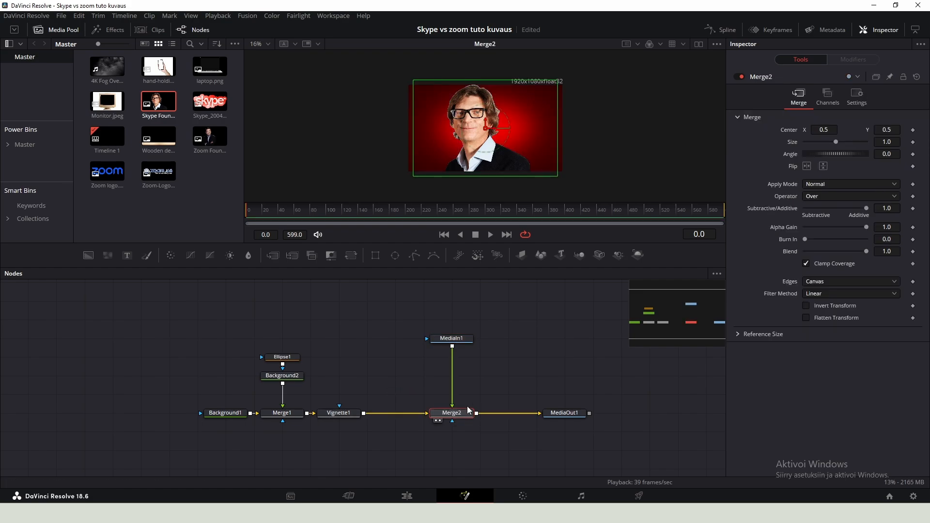
{"action": "key", "text": "2"}
{"action": "key", "text": "2"}
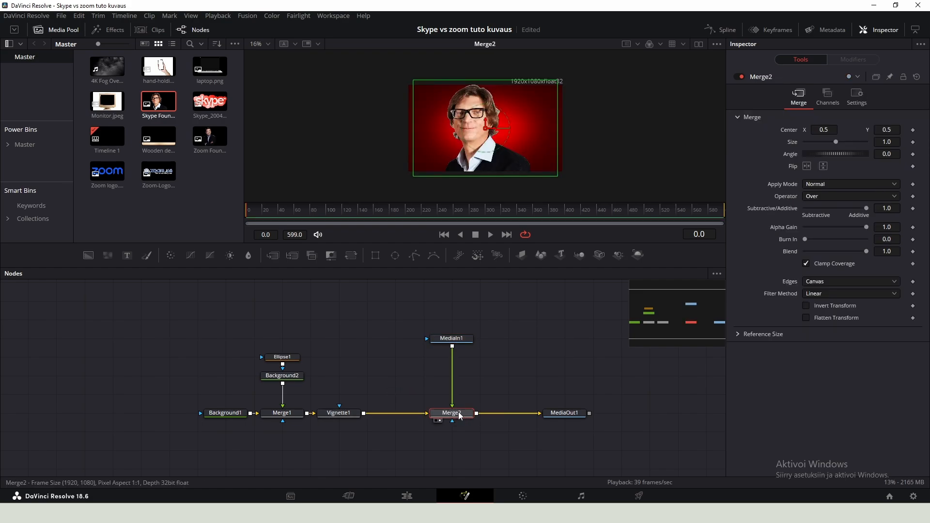
{"action": "key", "text": "2"}
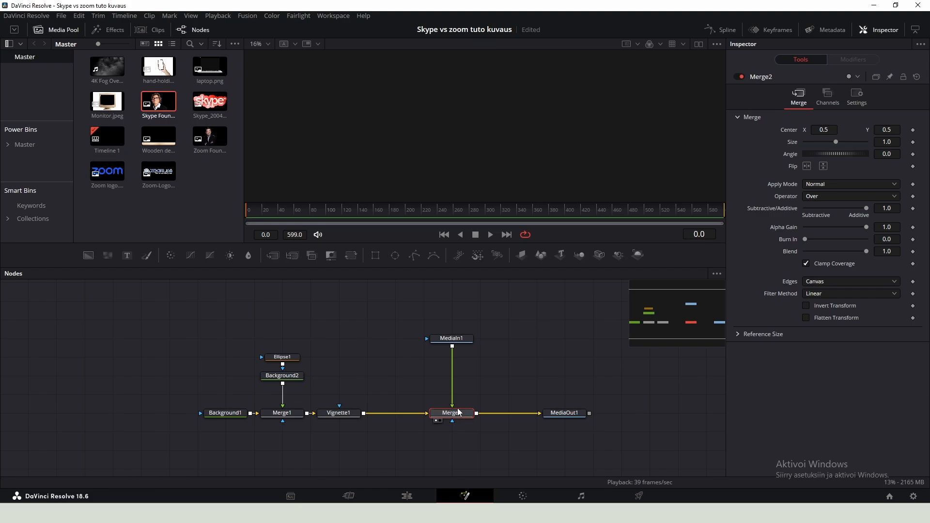
{"action": "key", "text": "2"}
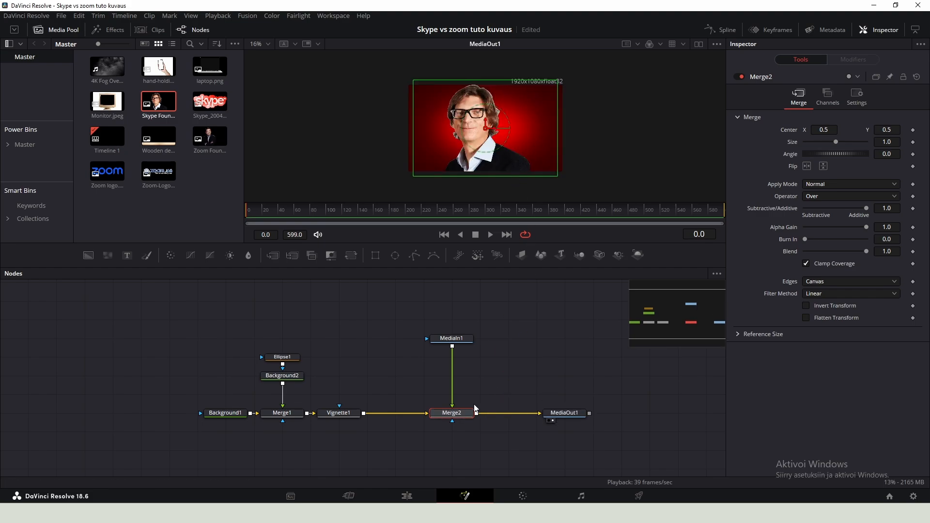
- Insert a Transform node below the Skype Founder image and nudge the photo slightly upward
{"action": "left_click_drag", "start_coordinate": [465, 339], "coordinate": [465, 358]}
{"action": "key", "text": "shift+space"}
{"action": "type", "text": "vigntrasnf"}
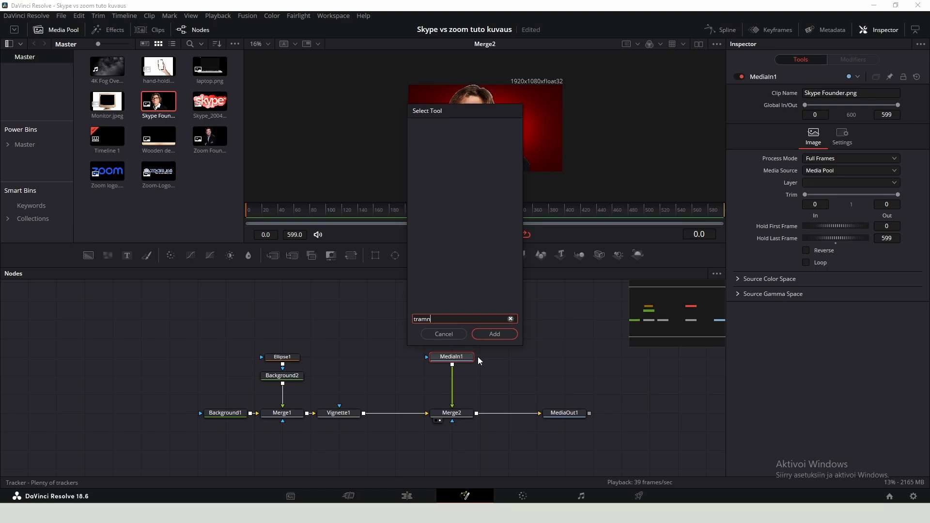
{"action": "key", "text": "BackSpace"}
{"action": "key", "text": "BackSpace"}
{"action": "key", "text": "BackSpace"}
{"action": "type", "text": "ns"}
{"action": "key", "text": "Return"}
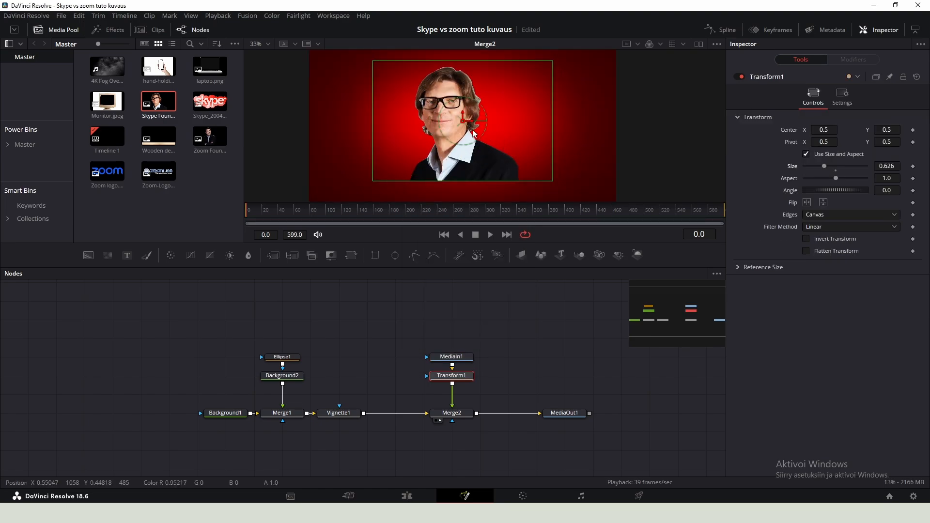
{"action": "scroll", "coordinate": [472, 129], "scroll_direction": "down", "scroll_amount": 2}
{"action": "left_click_drag", "start_coordinate": [465, 123], "coordinate": [467, 113]}
- Add a Rectangle mask to the founder image, enlarge it to about 0.79 by 1.15 and set soft edge 0.1071
{"action": "left_click", "coordinate": [450, 359]}
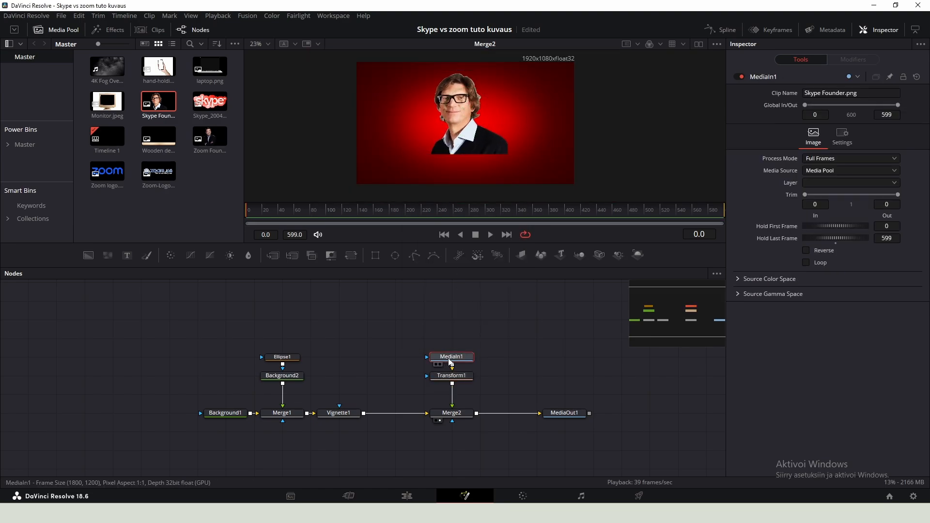
{"action": "left_click", "coordinate": [375, 258]}
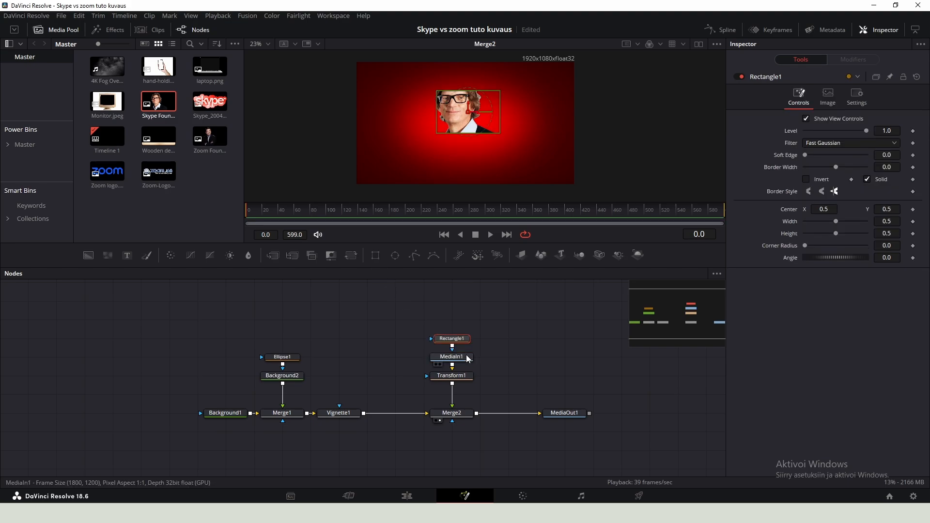
{"action": "left_click", "coordinate": [738, 77]}
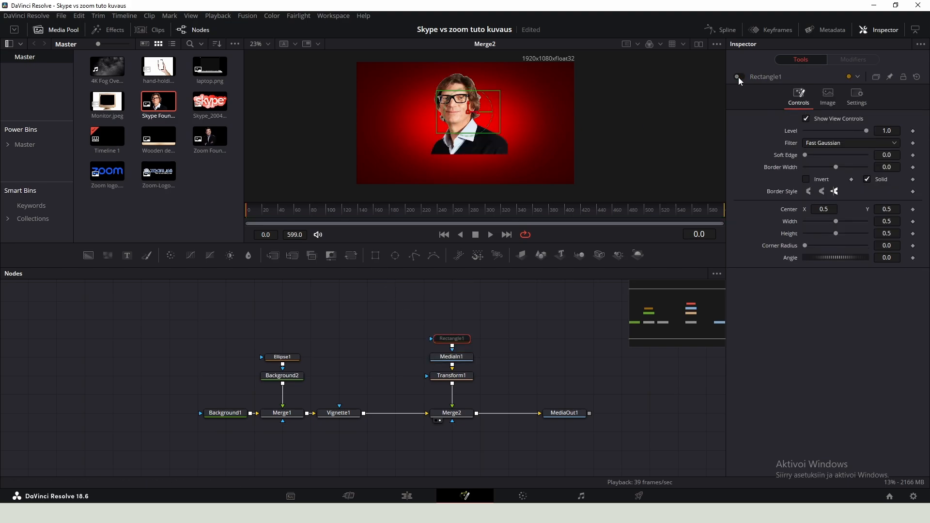
{"action": "left_click_drag", "start_coordinate": [436, 134], "coordinate": [453, 161]}
{"action": "left_click_drag", "start_coordinate": [468, 106], "coordinate": [467, 91]}
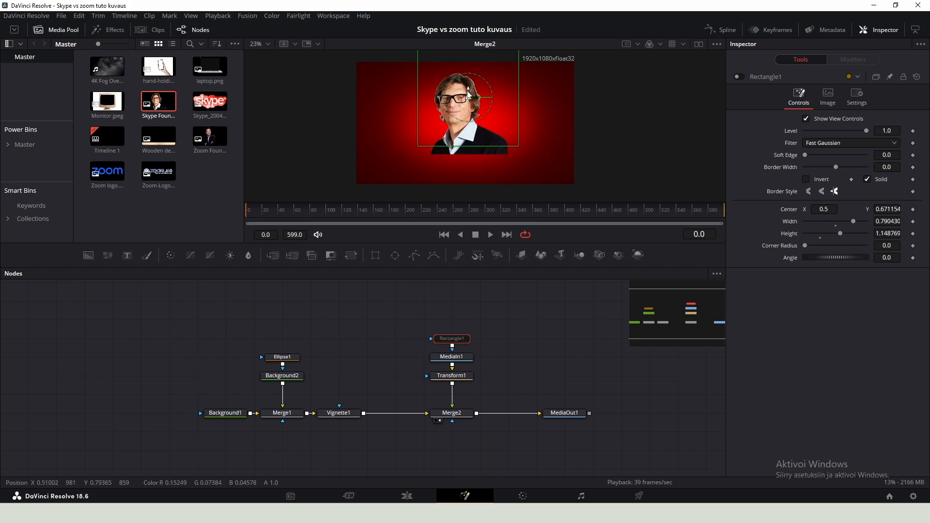
{"action": "left_click", "coordinate": [739, 78]}
{"action": "left_click_drag", "start_coordinate": [805, 155], "coordinate": [838, 155]}
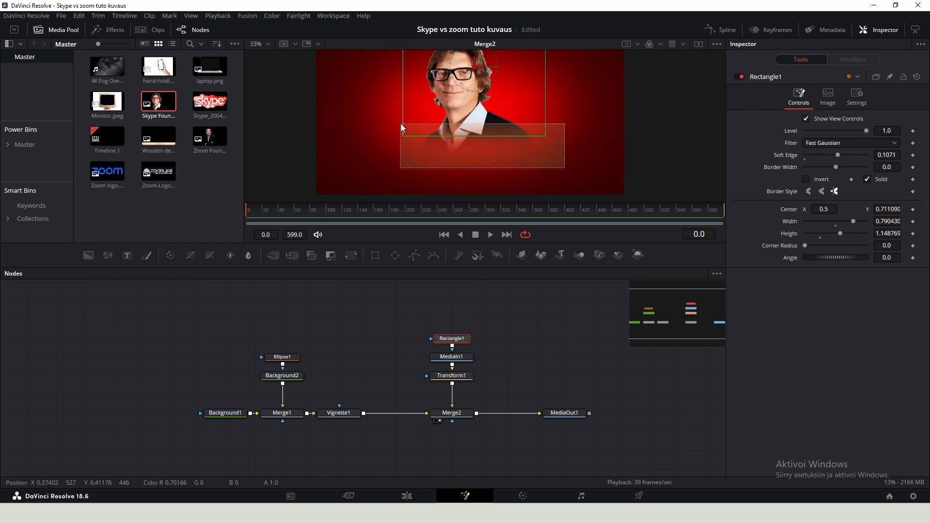
- Set Merge2's apply mode to Overlay
{"action": "left_click", "coordinate": [452, 413]}
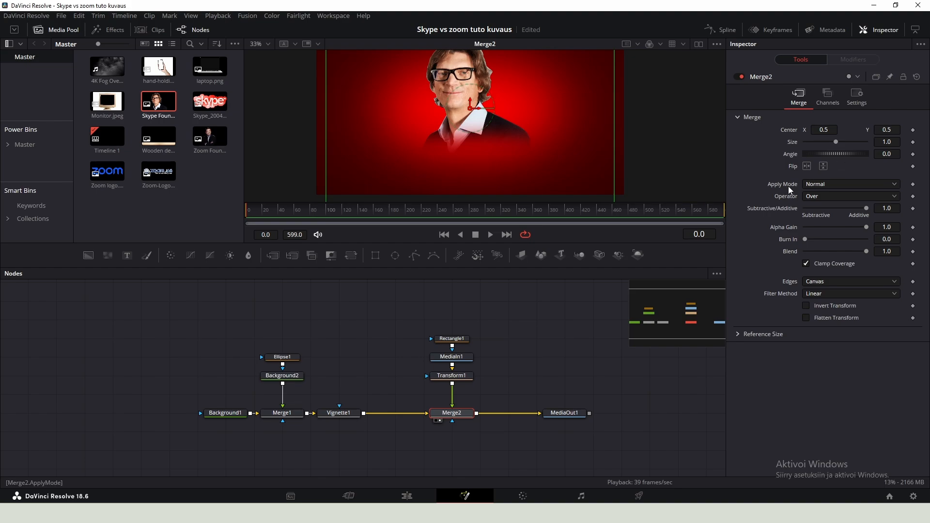
{"action": "left_click", "coordinate": [823, 184]}
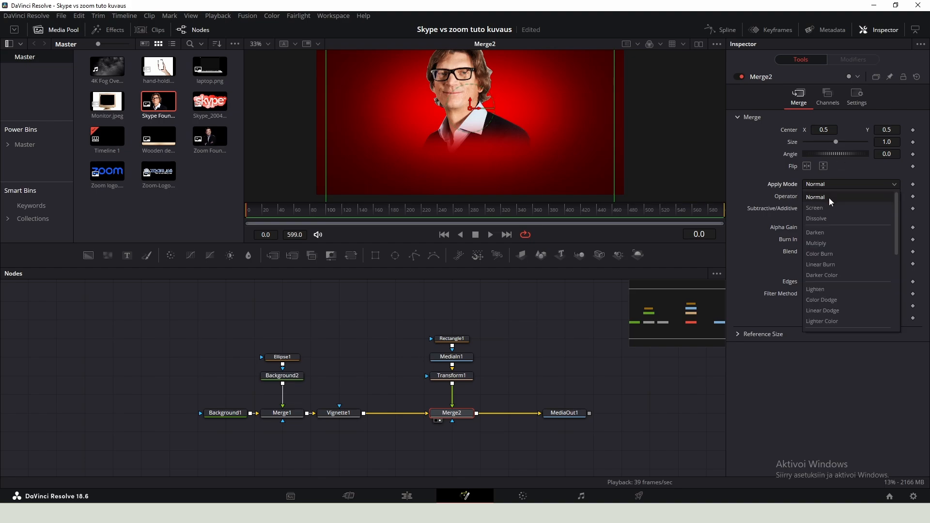
{"action": "scroll", "coordinate": [829, 198], "scroll_direction": "down", "scroll_amount": 1}
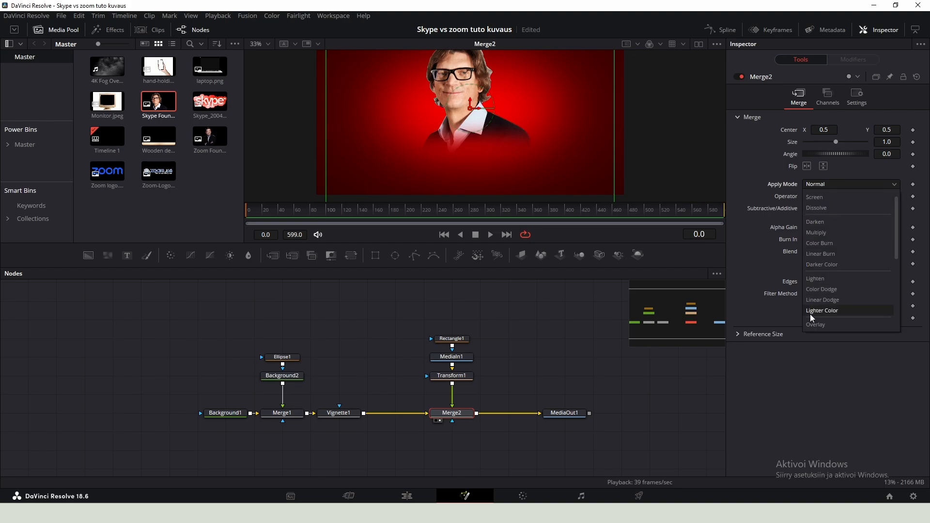
{"action": "left_click", "coordinate": [825, 324]}
- Darken the Background2 colour to #c50000
{"action": "left_click", "coordinate": [297, 377]}
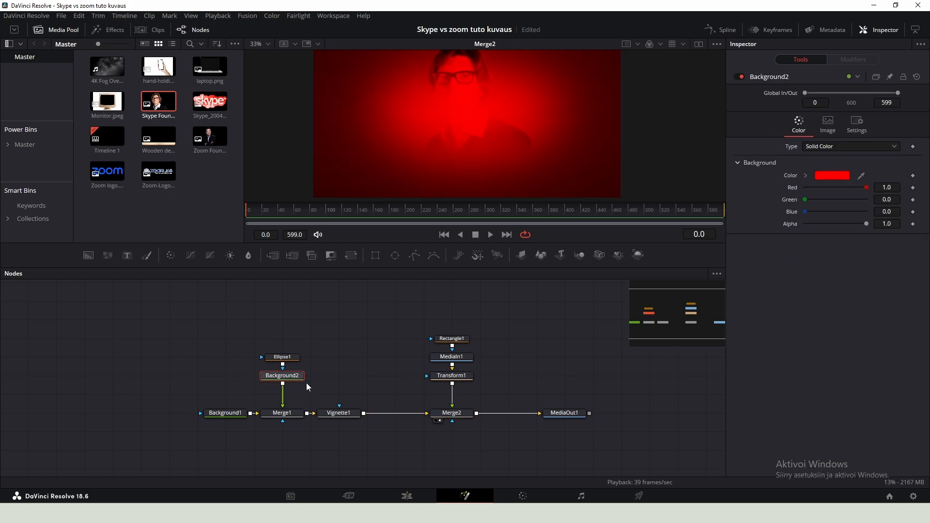
{"action": "scroll", "coordinate": [329, 359], "scroll_direction": "up", "scroll_amount": 2}
{"action": "left_click", "coordinate": [824, 177]}
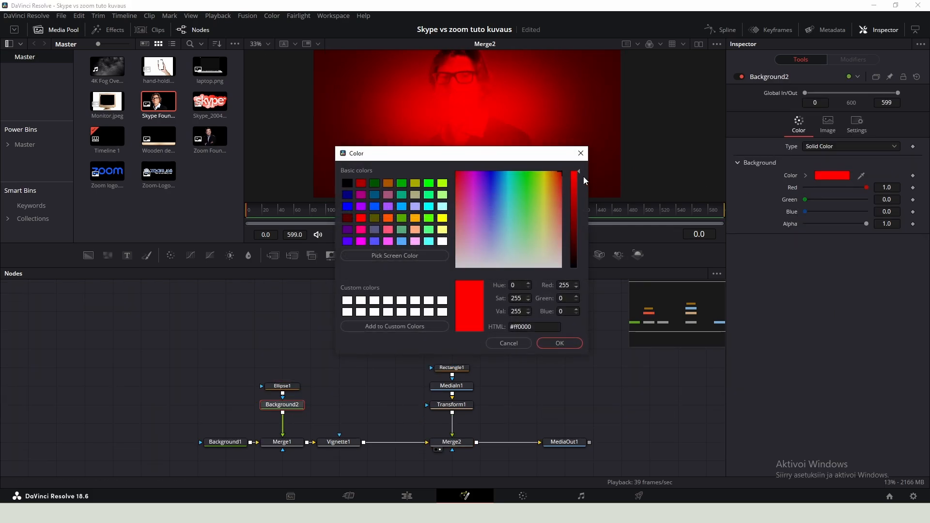
{"action": "left_click_drag", "start_coordinate": [578, 172], "coordinate": [578, 187]}
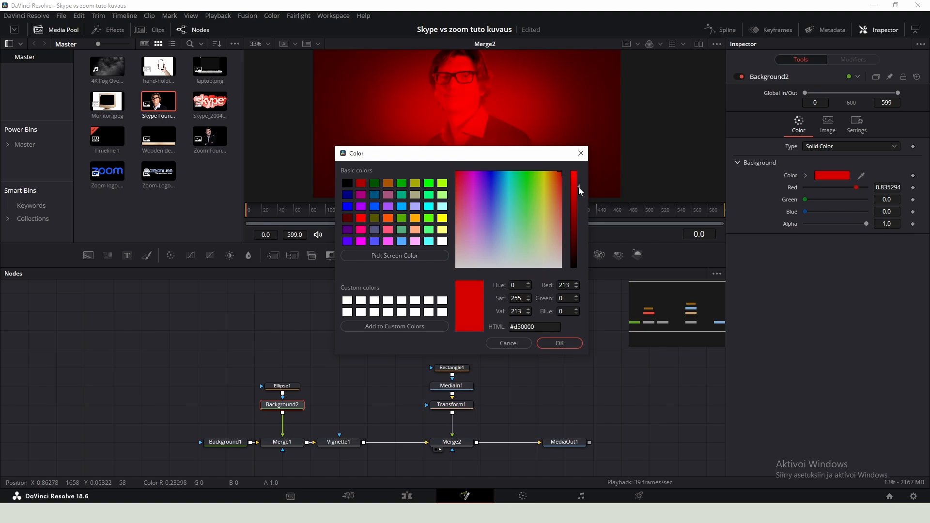
{"action": "left_click", "coordinate": [559, 343]}
{"action": "scroll", "coordinate": [531, 165], "scroll_direction": "down", "scroll_amount": 3}
{"action": "scroll", "coordinate": [518, 137], "scroll_direction": "up", "scroll_amount": 2}
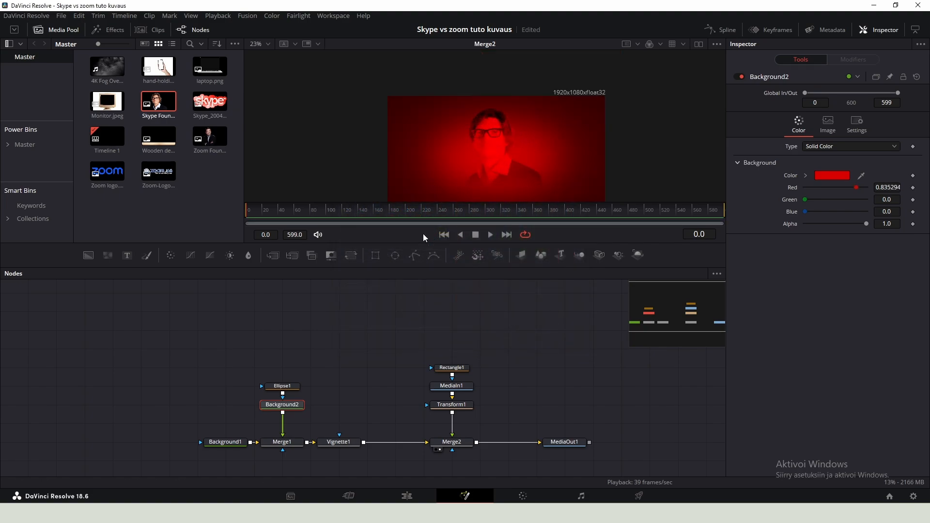
{"action": "left_click", "coordinate": [833, 175]}
{"action": "left_click_drag", "start_coordinate": [580, 190], "coordinate": [583, 193]}
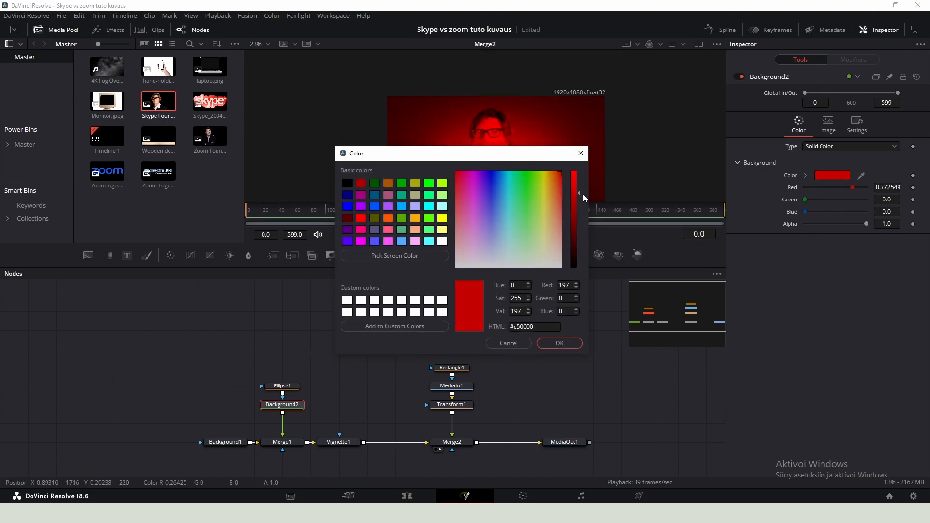
{"action": "left_click", "coordinate": [560, 343]}
- Add a Text+ node and merge it over the Merge2 output
{"action": "key", "text": "shift+space"}
{"action": "type", "text": "etxt"}
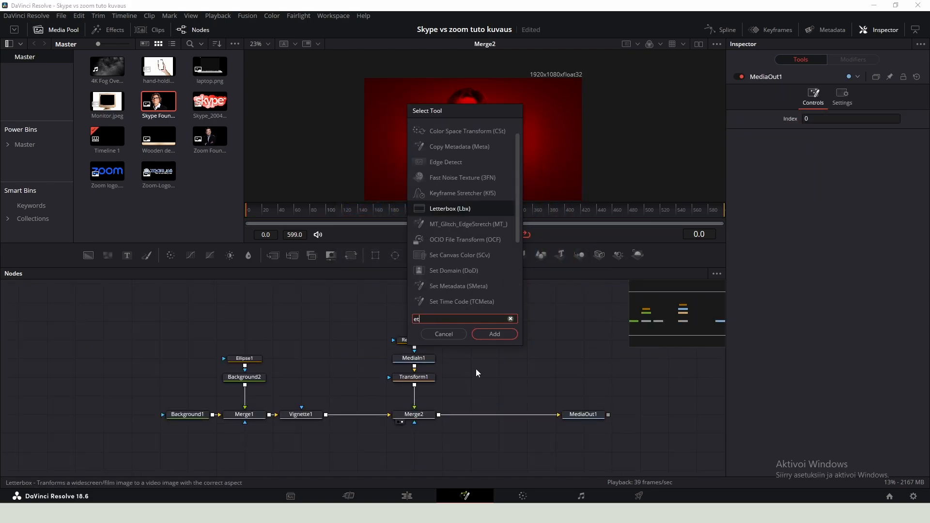
{"action": "key", "text": "BackSpace"}
{"action": "key", "text": "BackSpace"}
{"action": "key", "text": "BackSpace"}
{"action": "key", "text": "BackSpace"}
{"action": "type", "text": "tex"}
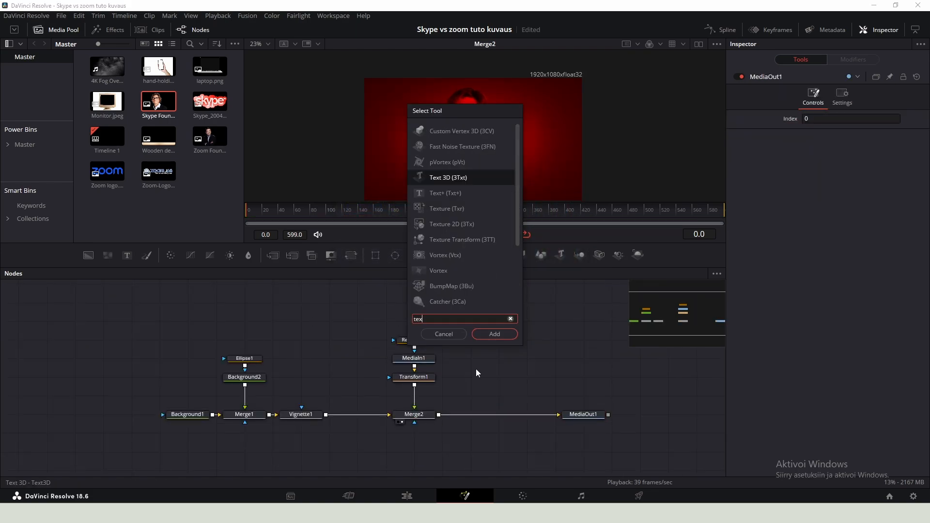
{"action": "key", "text": "Down"}
{"action": "key", "text": "Return"}
{"action": "left_click_drag", "start_coordinate": [495, 377], "coordinate": [438, 416]}
- Place the new Text node above Merge3 and enter 2003 as its text
{"action": "left_click", "coordinate": [578, 416]}
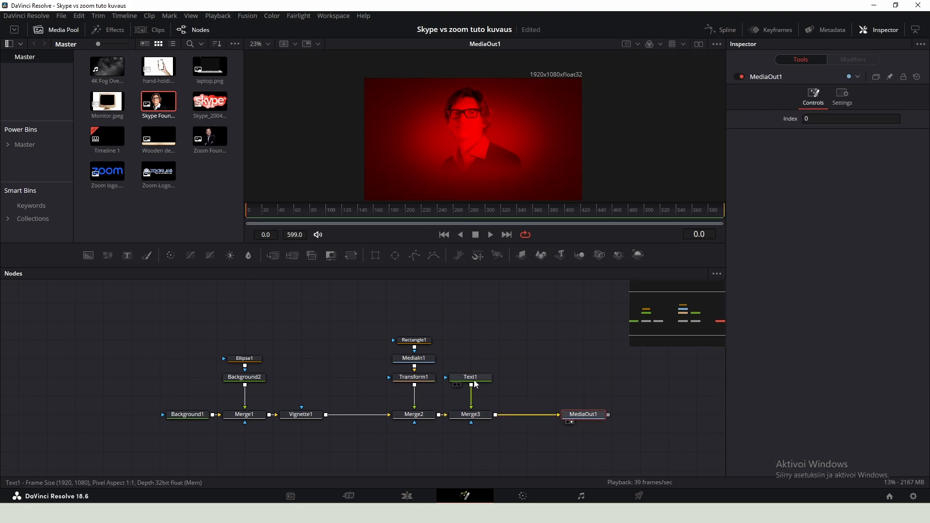
{"action": "left_click_drag", "start_coordinate": [494, 357], "coordinate": [482, 418]}
{"action": "left_click_drag", "start_coordinate": [470, 377], "coordinate": [471, 359]}
{"action": "left_click", "coordinate": [764, 167]}
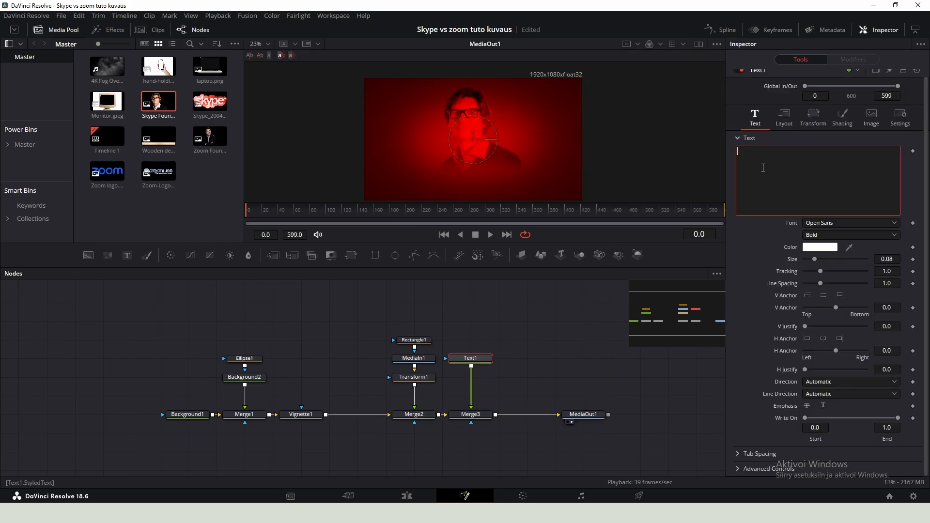
{"action": "type", "text": "2003"}
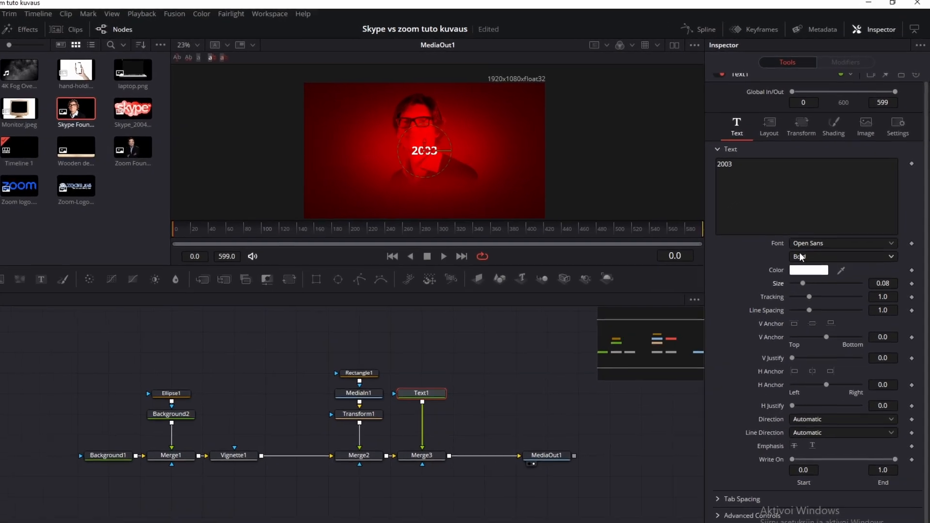
- Set the text's font style to Bold and enlarge its size to about 0.32
{"action": "left_click", "coordinate": [802, 257]}
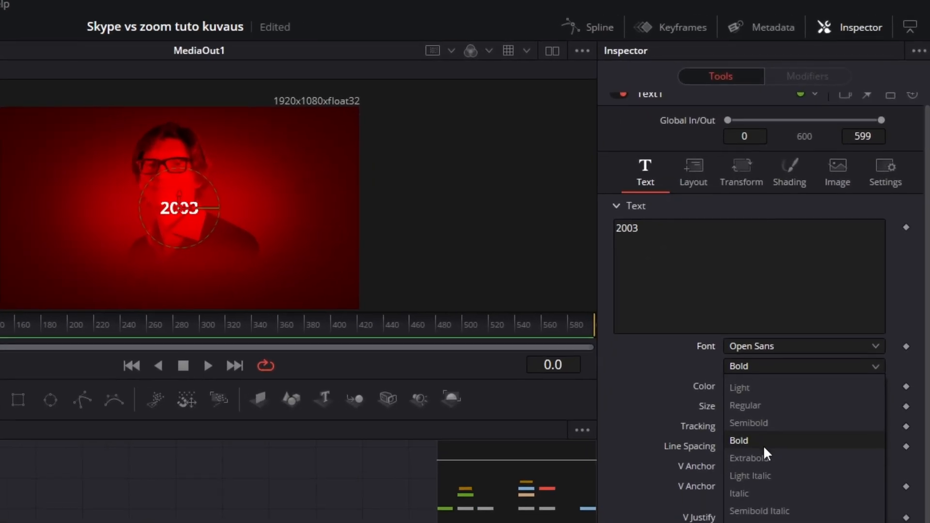
{"action": "left_click", "coordinate": [765, 459]}
{"action": "key", "text": "space"}
{"action": "left_click_drag", "start_coordinate": [863, 409], "coordinate": [913, 409]}
{"action": "left_click", "coordinate": [802, 368]}
{"action": "left_click", "coordinate": [737, 442]}
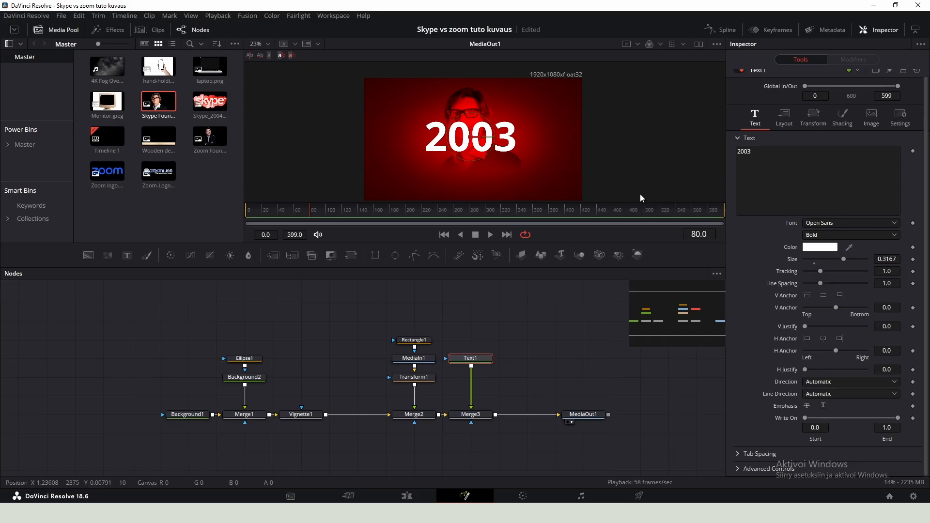
- Go to frame 89 and set a keyframe on the text content
{"action": "left_click_drag", "start_coordinate": [639, 233], "coordinate": [615, 233]}
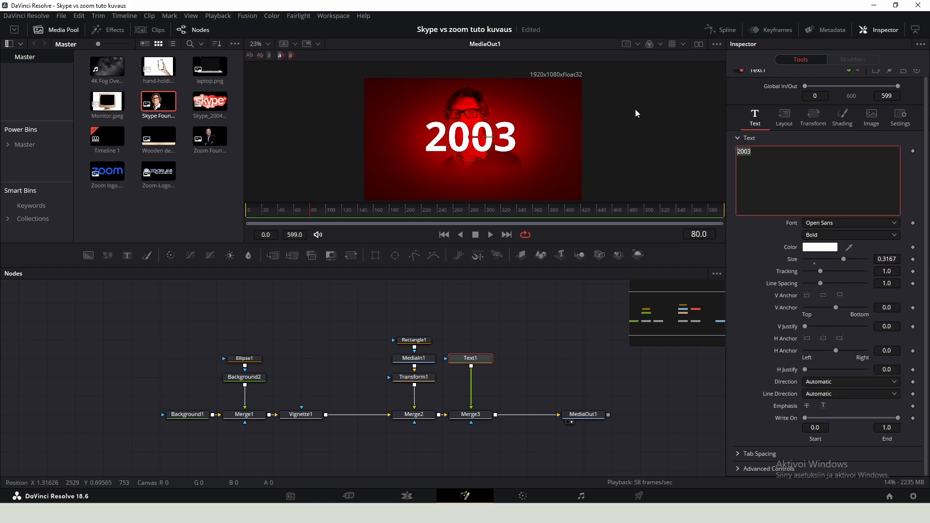
{"action": "type", "text": "89"}
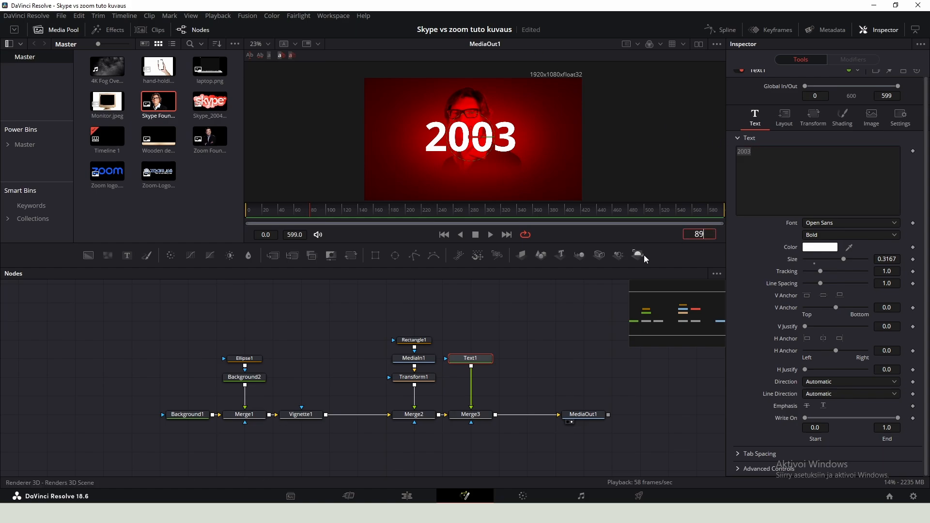
{"action": "key", "text": "Return"}
{"action": "left_click", "coordinate": [913, 151]}
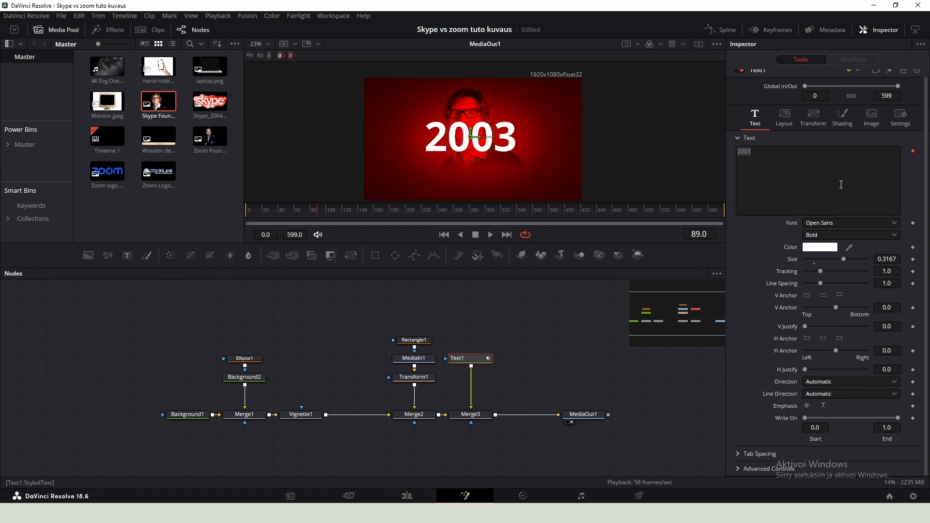
- Change the animated text to 2004 and then 2005 as playback advances
{"action": "left_click", "coordinate": [780, 159]}
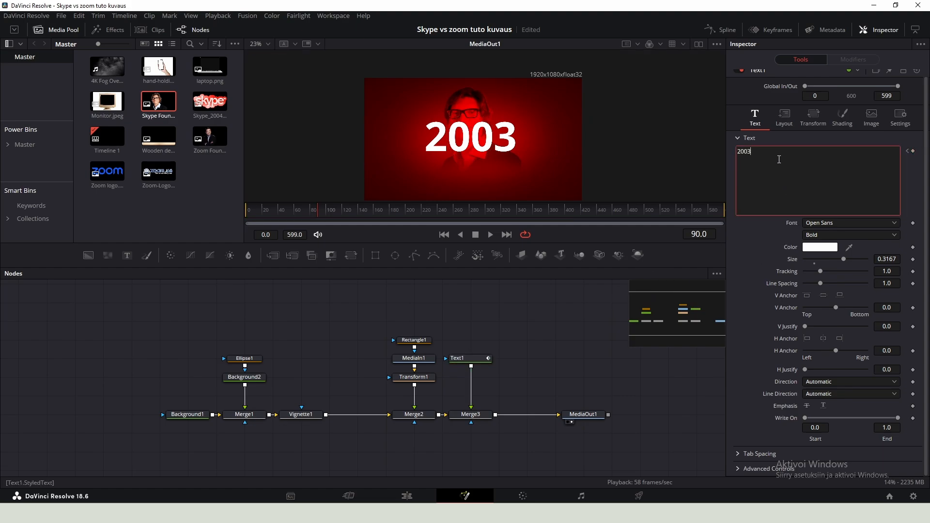
{"action": "key", "text": "BackSpace"}
{"action": "type", "text": "4"}
{"action": "left_click", "coordinate": [575, 316]}
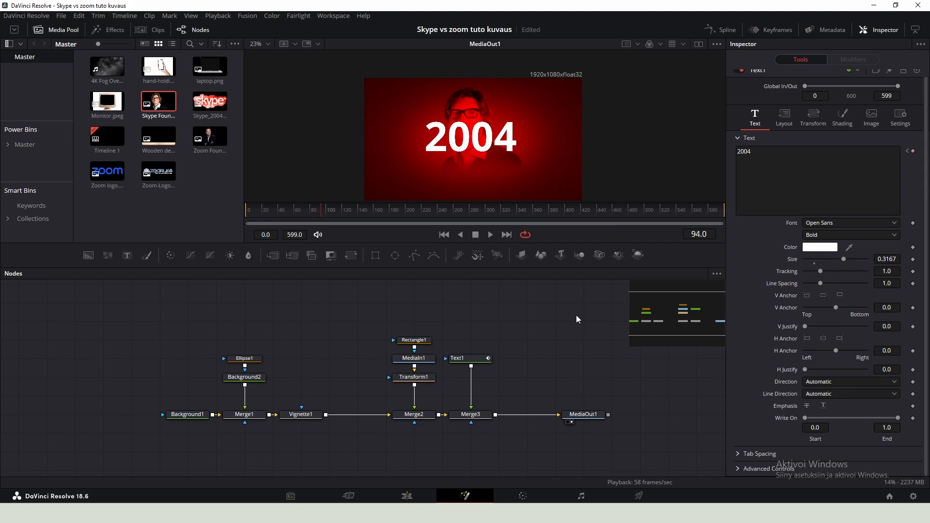
{"action": "left_click", "coordinate": [803, 153]}
{"action": "key", "text": "BackSpace"}
{"action": "type", "text": "5"}
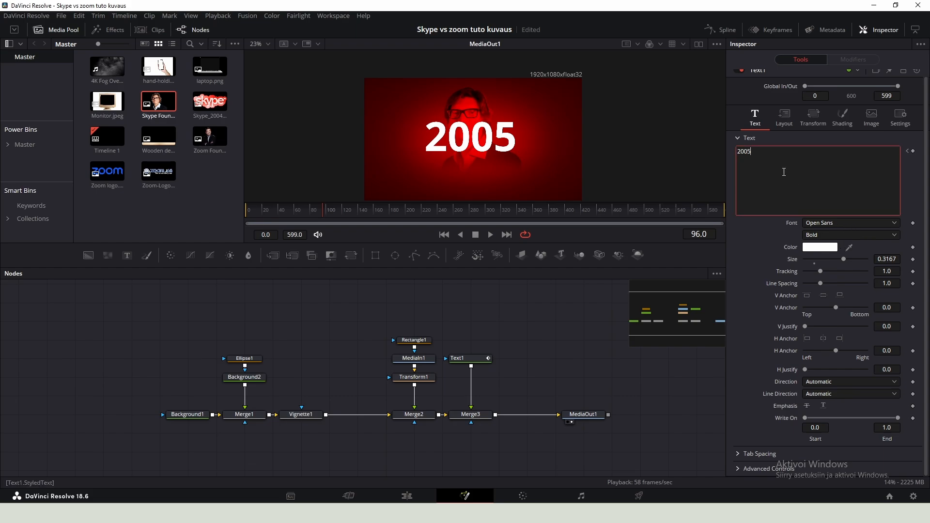
- Change the animated text successively to 2006, 2007 and 2008 at later frames
{"action": "key", "text": "BackSpace"}
{"action": "type", "text": "6"}
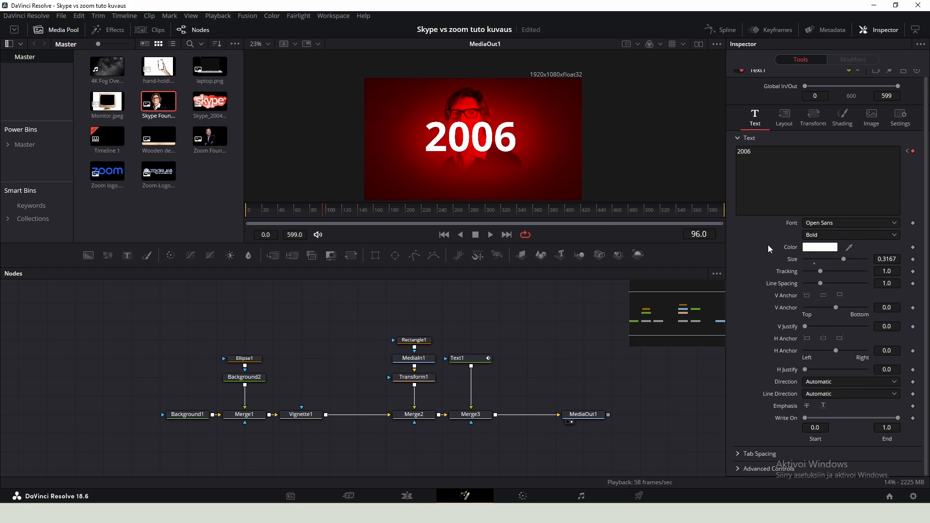
{"action": "left_click", "coordinate": [768, 155]}
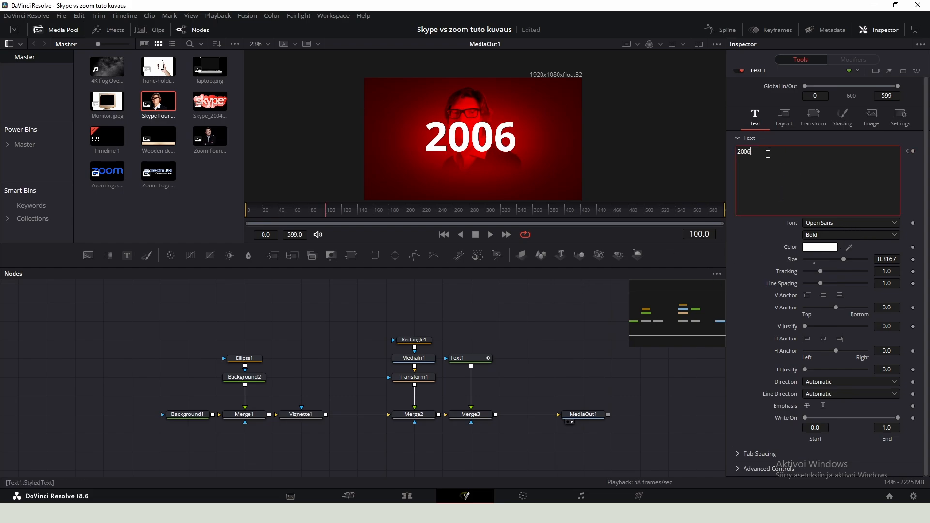
{"action": "key", "text": "BackSpace"}
{"action": "type", "text": "7"}
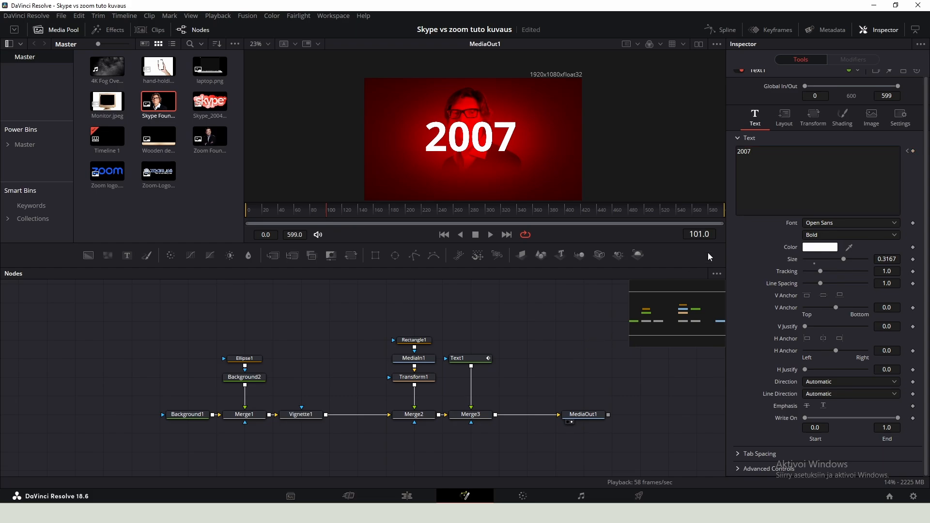
{"action": "left_click", "coordinate": [809, 161]}
{"action": "key", "text": "BackSpace"}
{"action": "type", "text": "8"}
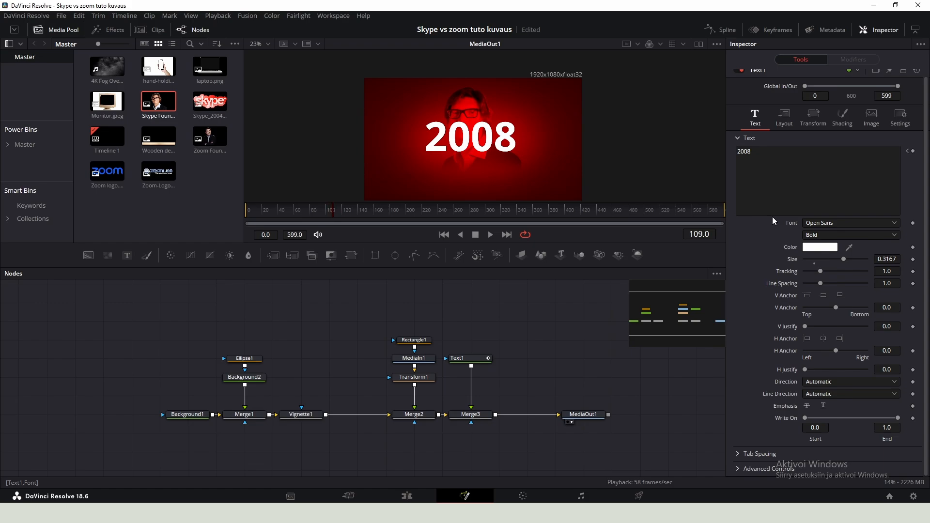
- Change the animated text successively to 2009, 2010 and 2011 at later frames
{"action": "key", "text": "BackSpace"}
{"action": "type", "text": "9"}
{"action": "key", "text": "BackSpace"}
{"action": "key", "text": "BackSpace"}
{"action": "type", "text": "10"}
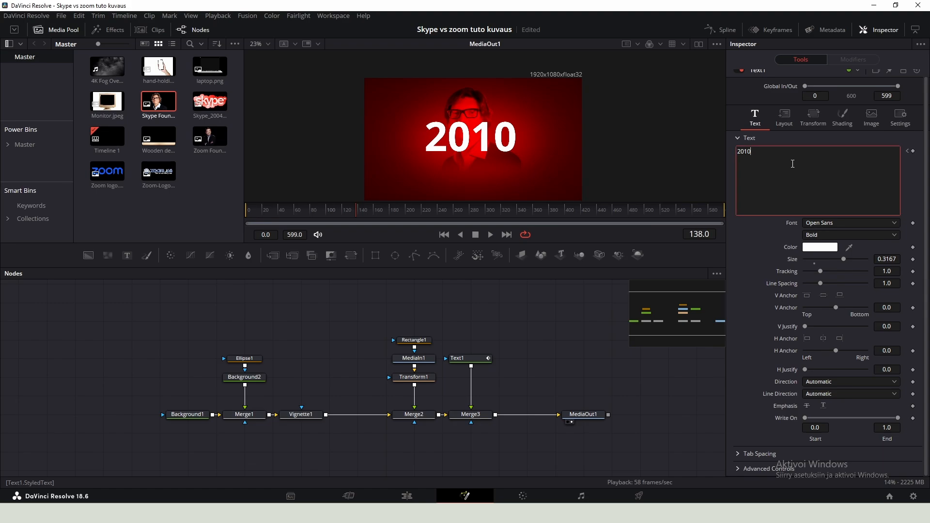
{"action": "key", "text": "BackSpace"}
{"action": "type", "text": "1"}
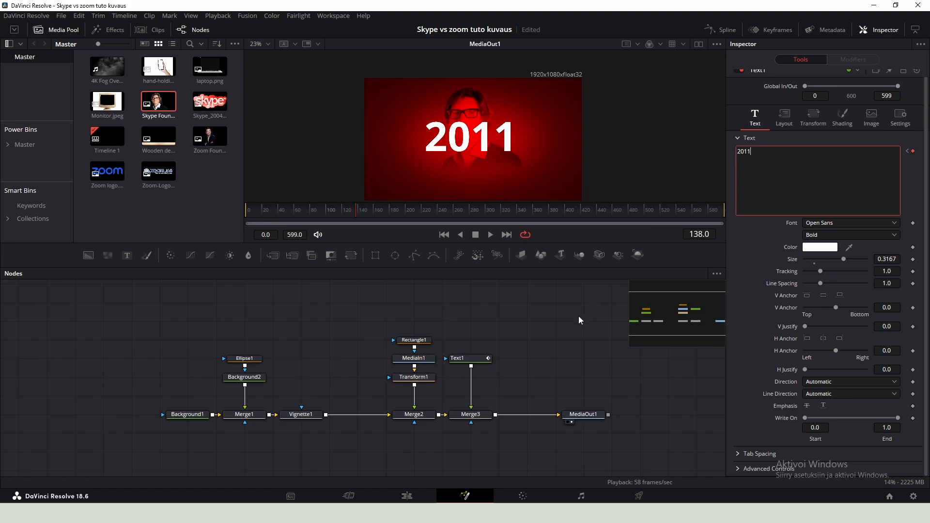
- Add a Zoom Blur after the text, with Center Exclusion about 0.055 and Zoom Amount about 0.62
{"action": "key", "text": "shift+space"}
{"action": "type", "text": "tex"}
{"action": "type", "text": "zoom"}
{"action": "key", "text": "Return"}
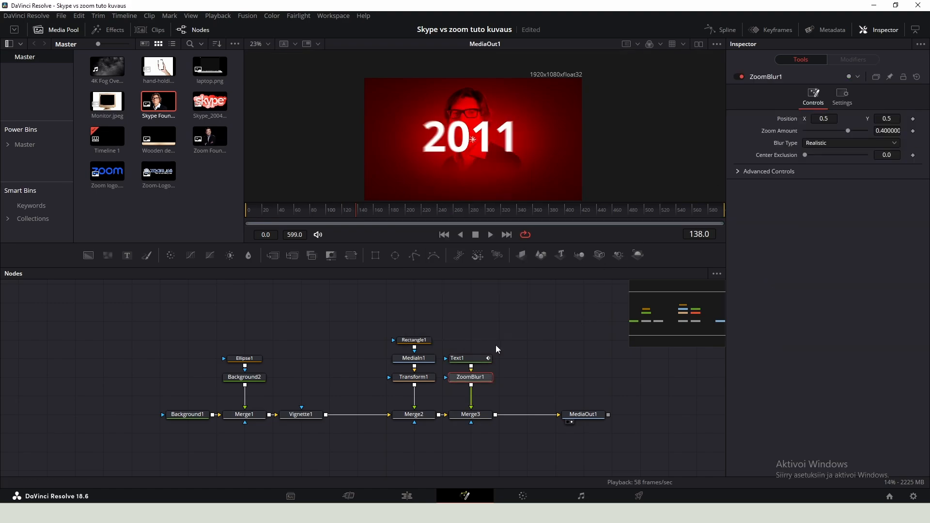
{"action": "left_click_drag", "start_coordinate": [773, 189], "coordinate": [777, 189]}
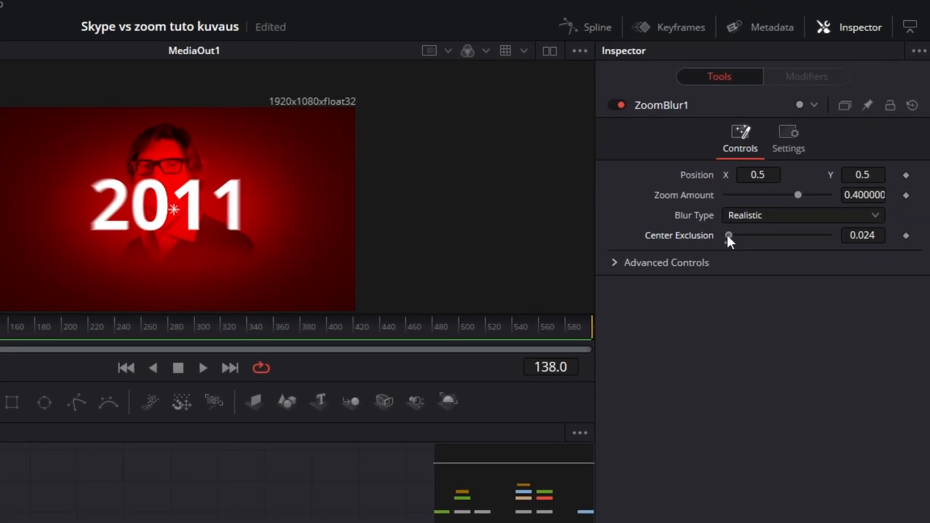
{"action": "left_click_drag", "start_coordinate": [732, 232], "coordinate": [730, 232]}
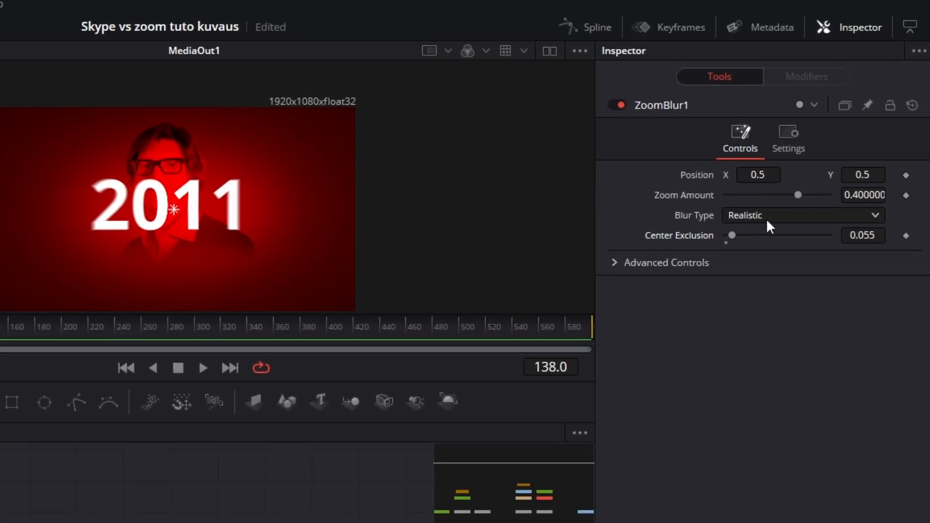
{"action": "left_click_drag", "start_coordinate": [799, 195], "coordinate": [813, 194]}
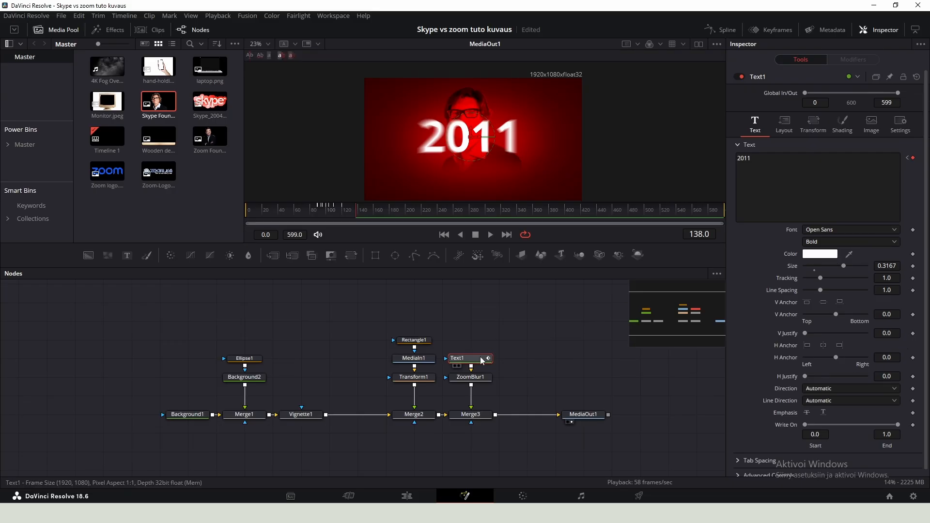
- Set the text's font style to Extrabold
{"action": "left_click", "coordinate": [818, 242]}
{"action": "left_click", "coordinate": [818, 298]}
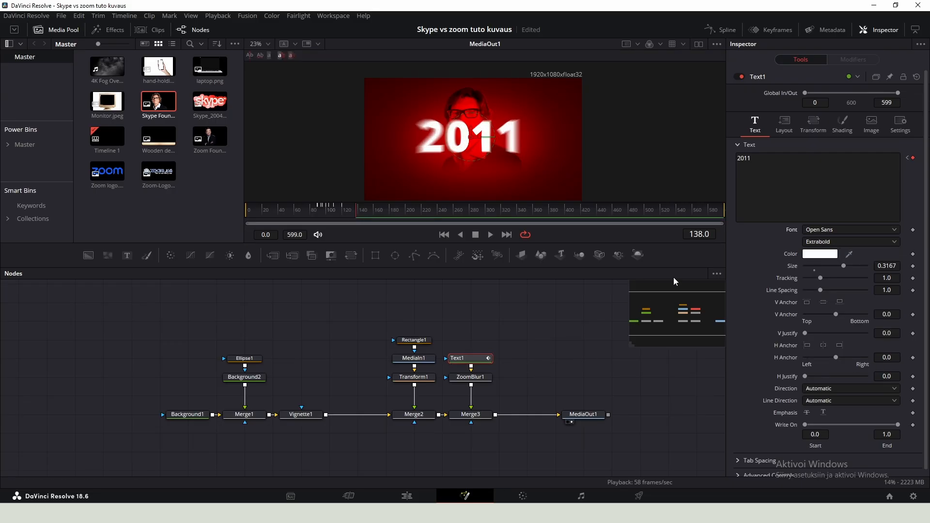
- Add a Glow node after the Zoom Blur and raise Glow to about 0.54
{"action": "left_click", "coordinate": [473, 378]}
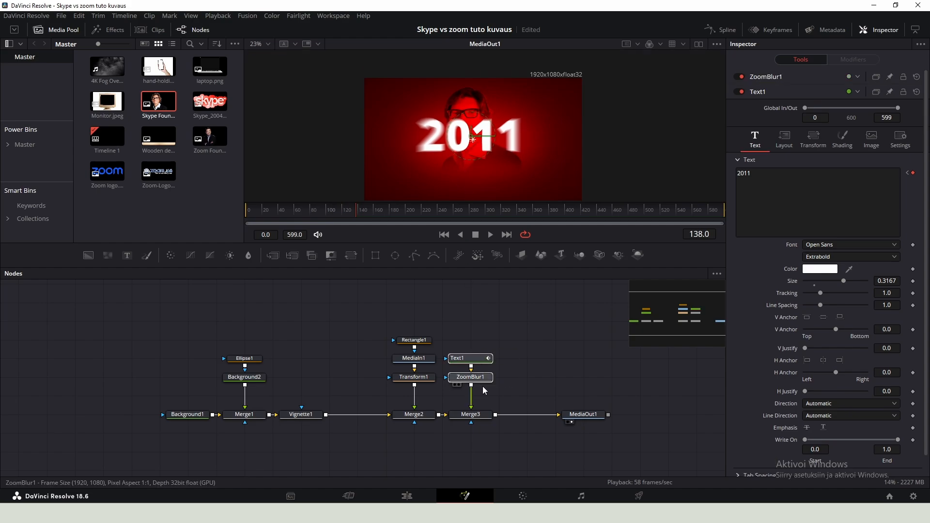
{"action": "key", "text": "shift+space"}
{"action": "type", "text": "glow"}
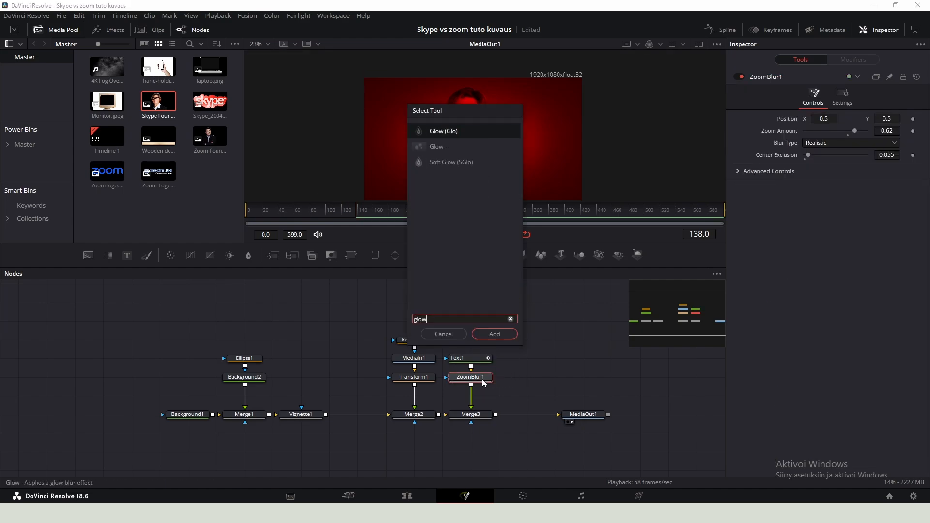
{"action": "key", "text": "Return"}
{"action": "left_click_drag", "start_coordinate": [837, 166], "coordinate": [842, 167]}
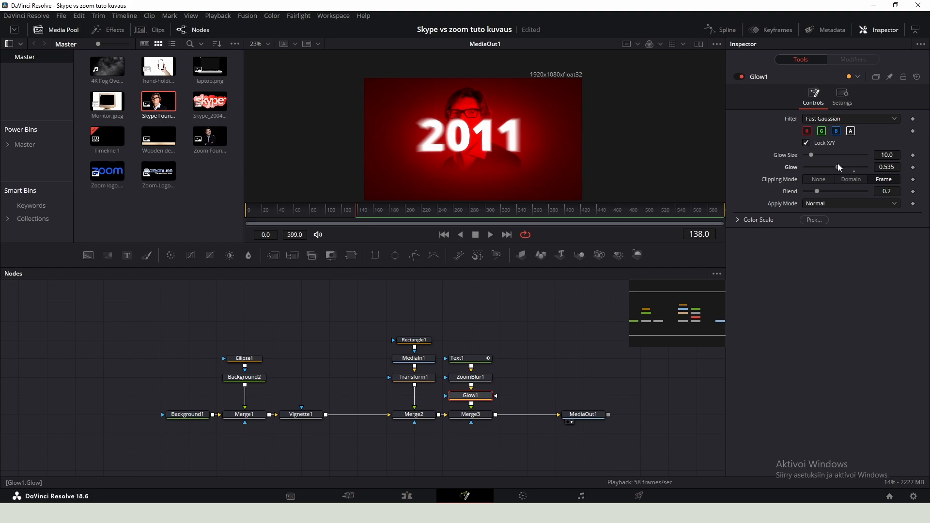
- Set Merge3's apply mode to Overlay
{"action": "left_click", "coordinate": [739, 76]}
{"action": "left_click", "coordinate": [738, 77]}
{"action": "left_click", "coordinate": [485, 415]}
{"action": "left_click_drag", "start_coordinate": [509, 321], "coordinate": [475, 378]}
{"action": "left_click", "coordinate": [470, 414]}
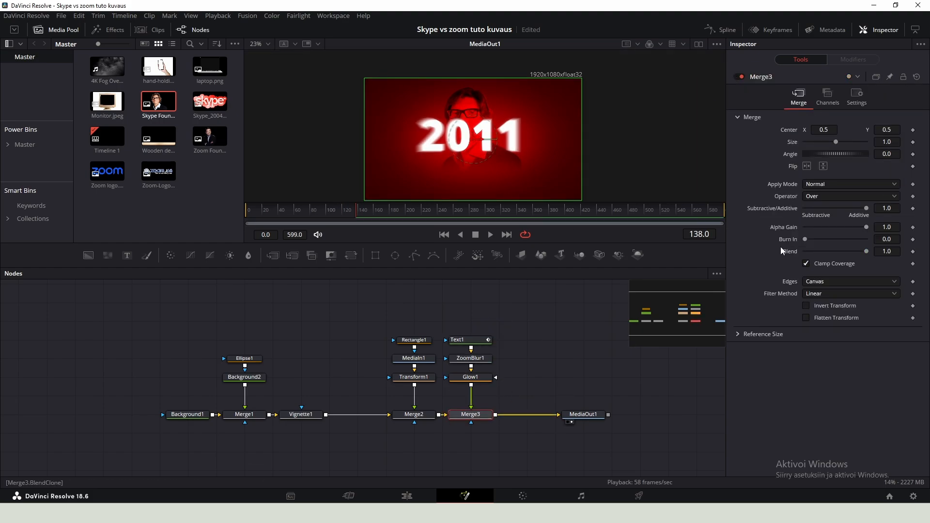
{"action": "left_click", "coordinate": [825, 184]}
{"action": "key", "text": "o"}
{"action": "key", "text": "Return"}
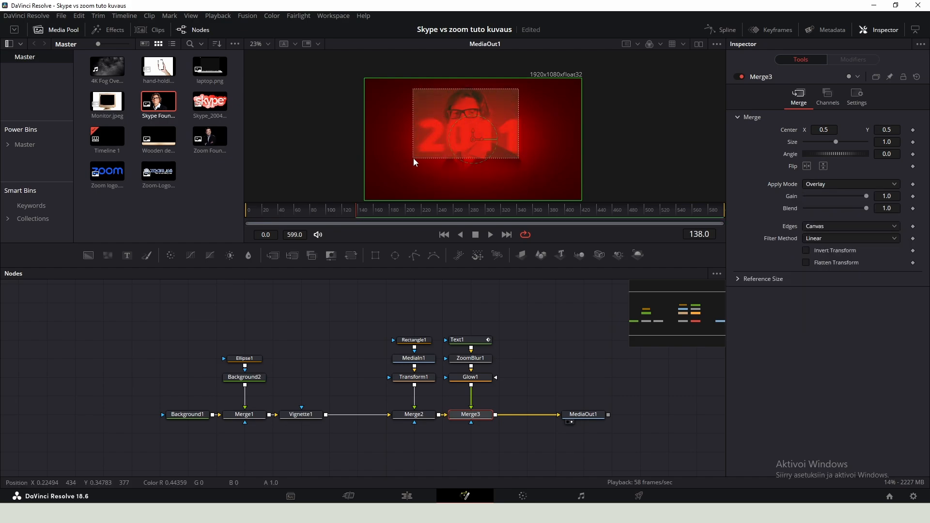
- Add the 4K Fog Overlay clip as a new media node merged over the Merge3 output
{"action": "scroll", "coordinate": [484, 145], "scroll_direction": "up", "scroll_amount": 1}
{"action": "scroll", "coordinate": [483, 146], "scroll_direction": "down", "scroll_amount": 2}
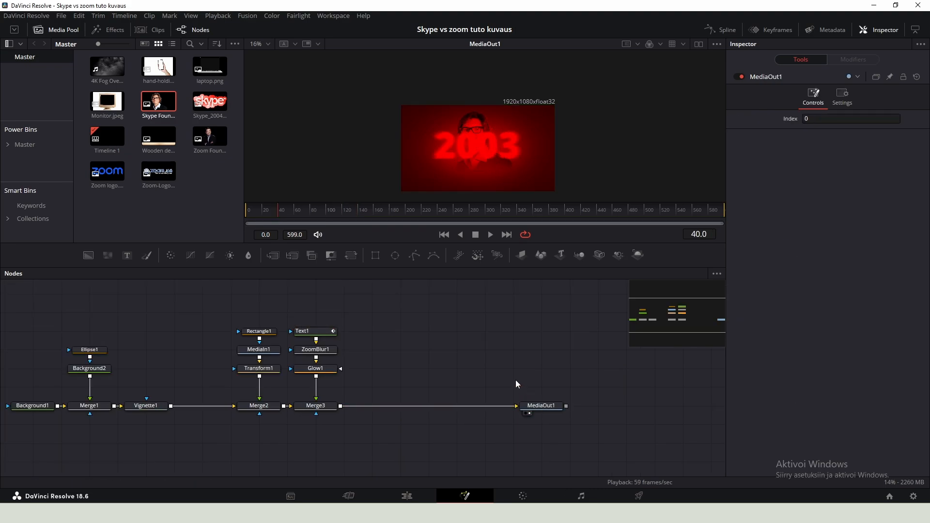
{"action": "left_click_drag", "start_coordinate": [112, 71], "coordinate": [383, 378]}
{"action": "key", "text": "space"}
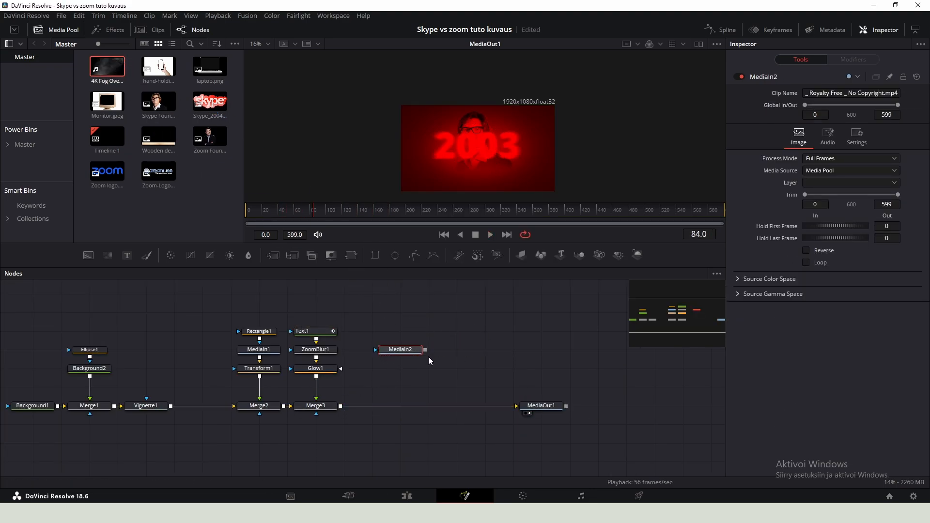
{"action": "left_click_drag", "start_coordinate": [425, 349], "coordinate": [341, 406]}
{"action": "left_click", "coordinate": [411, 350]}
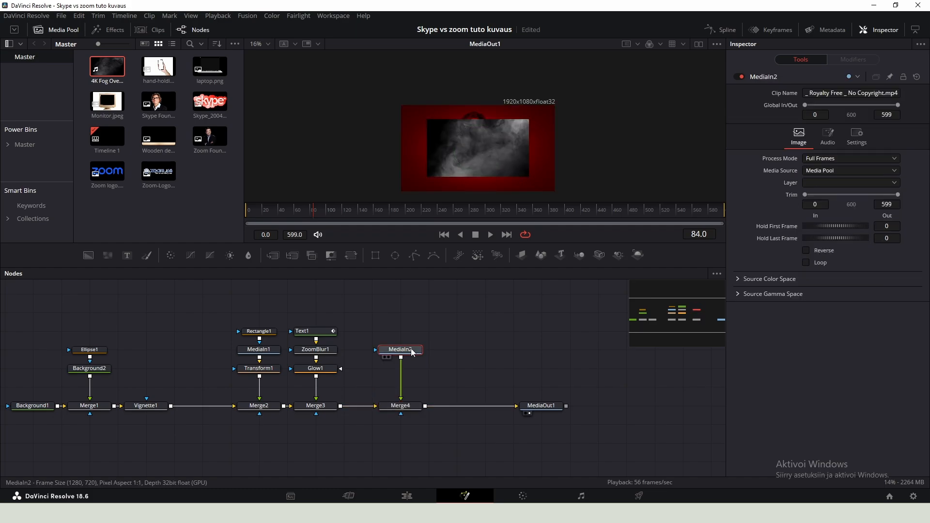
- Add a Transform node after the fog clip
{"action": "key", "text": "shift+space"}
{"action": "type", "text": "transform"}
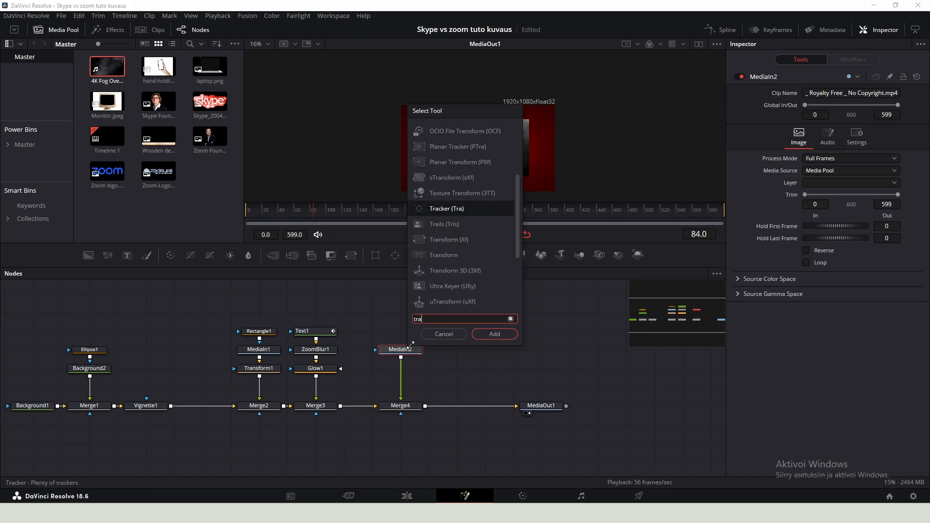
{"action": "key", "text": "Return"}
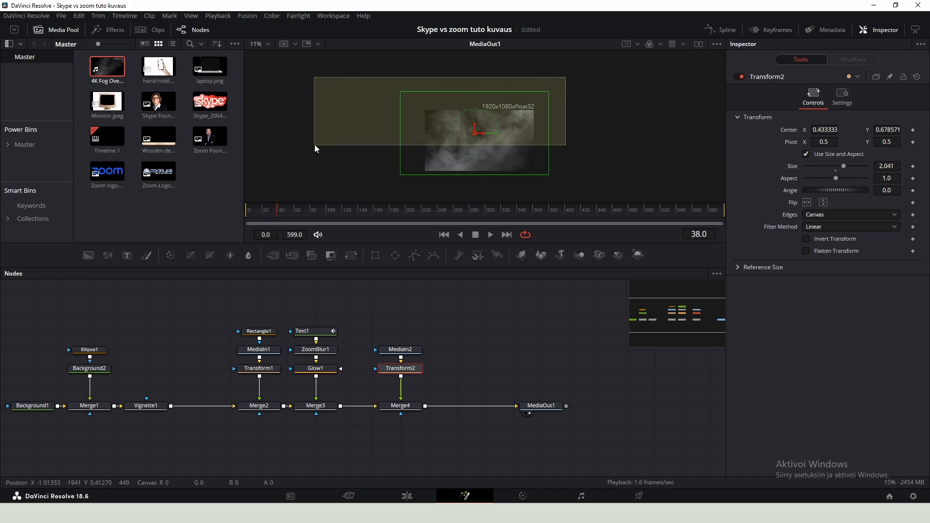
- Add a Time Speed node after the fog clip's Transform
{"action": "left_click_drag", "start_coordinate": [443, 346], "coordinate": [404, 351]}
{"action": "left_click", "coordinate": [456, 352]}
{"action": "left_click", "coordinate": [411, 352]}
{"action": "key", "text": "shift+space"}
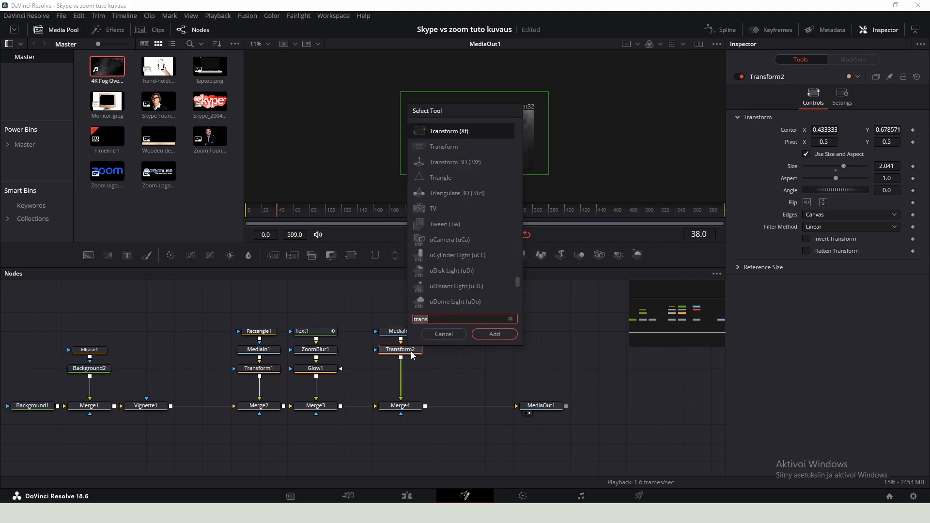
{"action": "type", "text": "tinme"}
{"action": "key", "text": "Return"}
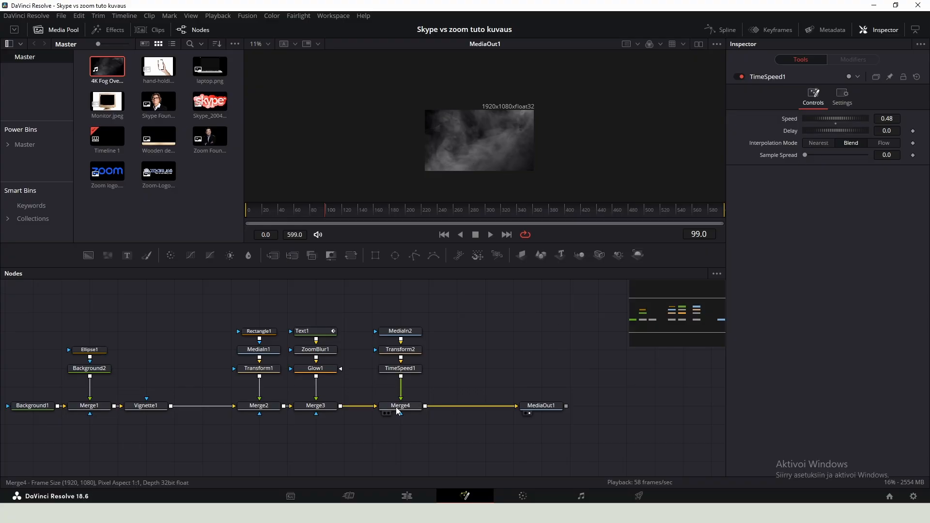
- Set Merge4's apply mode to Screen and its blend to about 0.76
{"action": "left_click", "coordinate": [396, 407]}
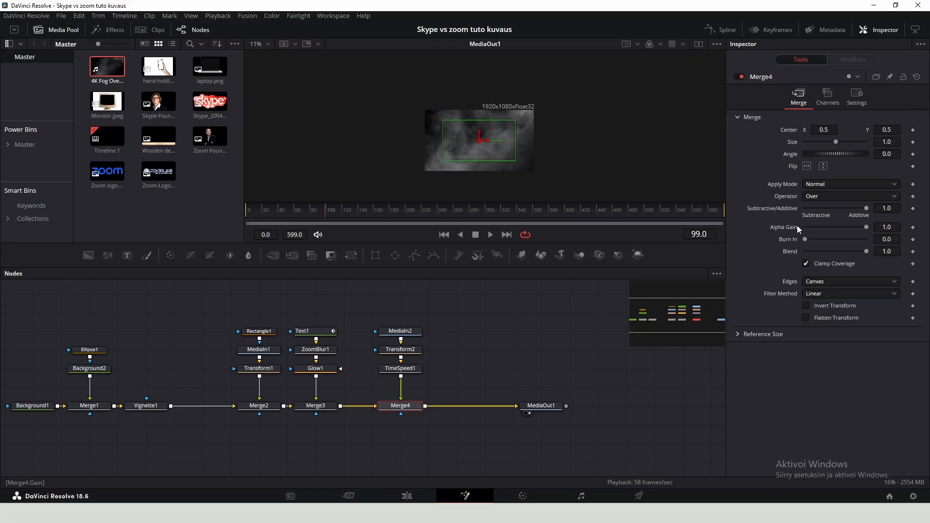
{"action": "left_click", "coordinate": [819, 196]}
{"action": "left_click", "coordinate": [821, 187]}
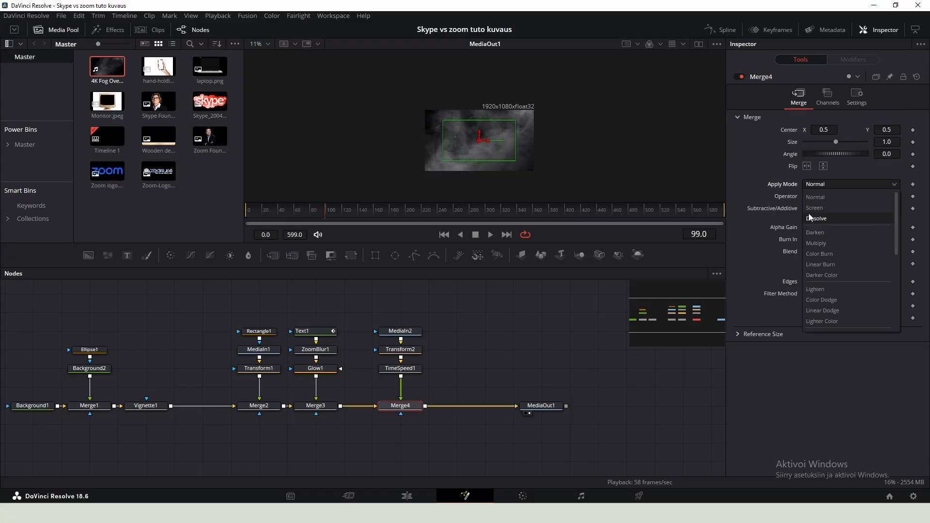
{"action": "left_click", "coordinate": [814, 208]}
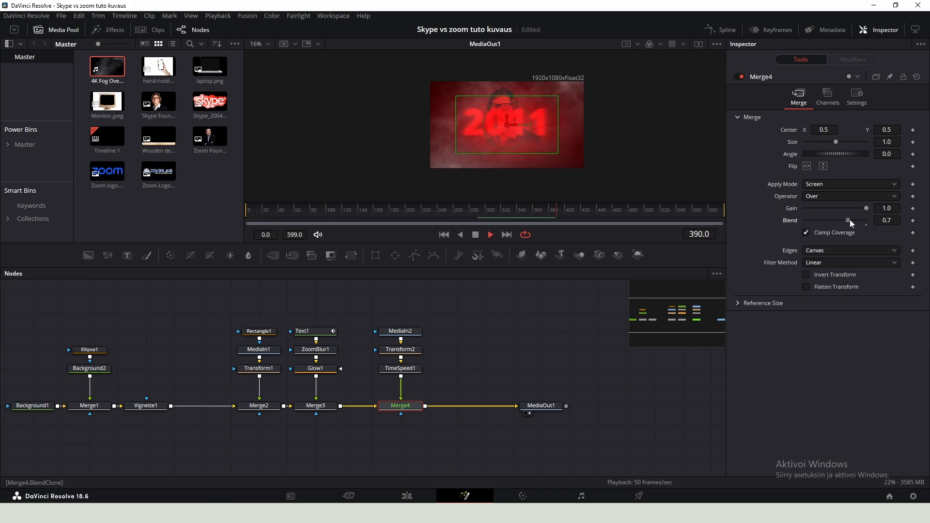
{"action": "left_click_drag", "start_coordinate": [850, 219], "coordinate": [853, 219]}
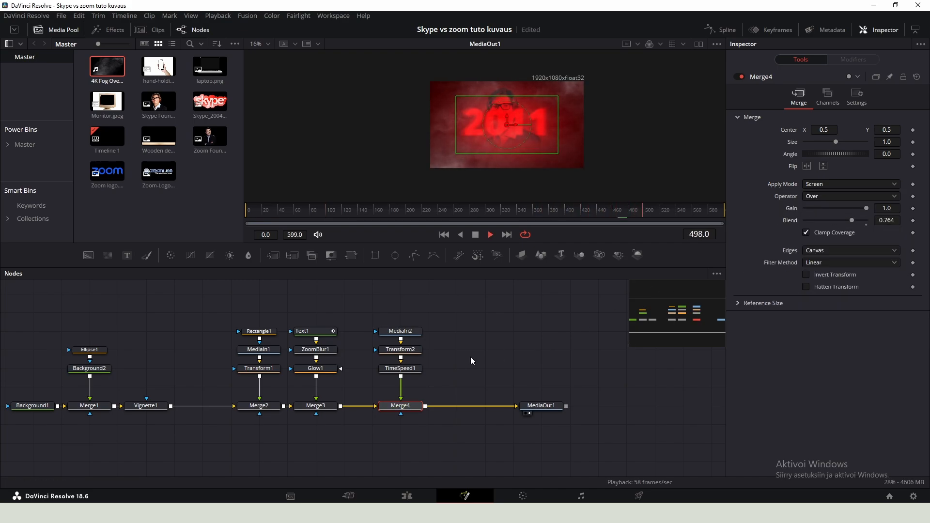
- Add the Wooden desk table image as a new media node merged over the Merge4 output
{"action": "left_click", "coordinate": [301, 331]}
{"action": "scroll", "coordinate": [503, 127], "scroll_direction": "up", "scroll_amount": 2}
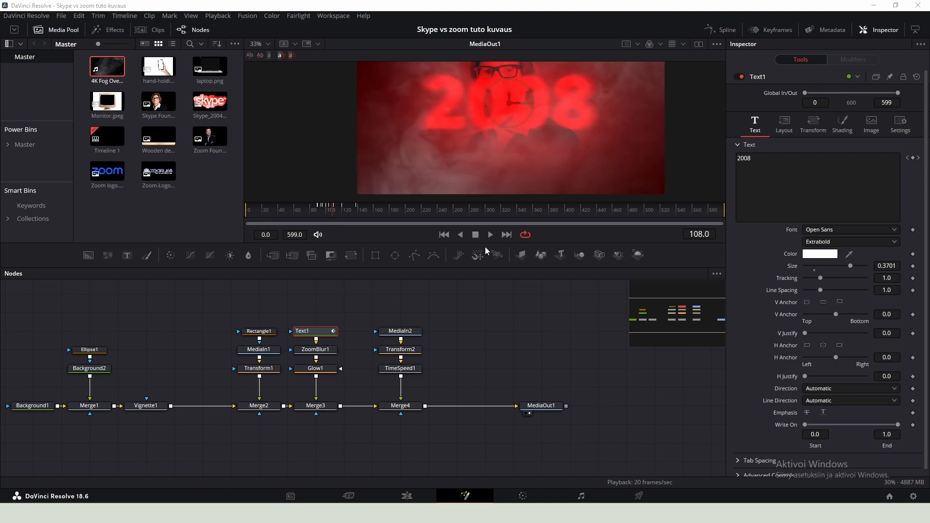
{"action": "left_click_drag", "start_coordinate": [452, 282], "coordinate": [358, 305]}
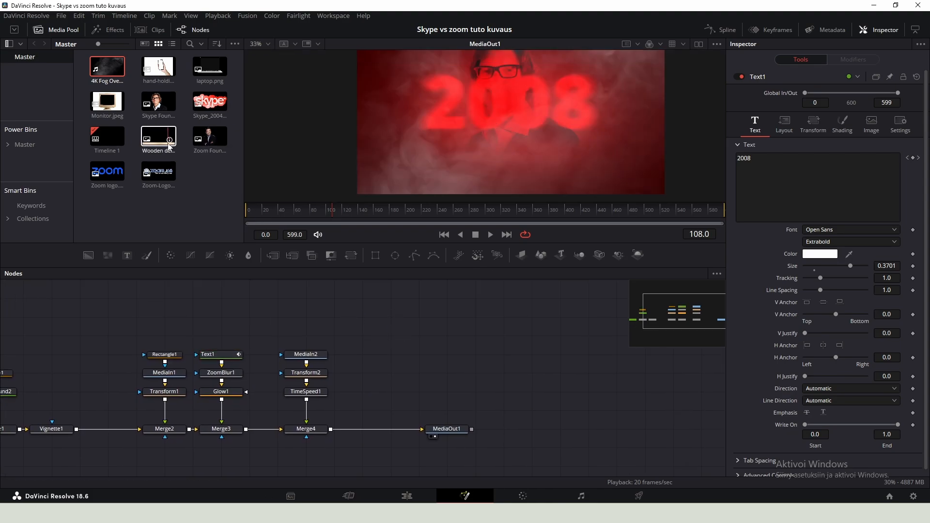
{"action": "left_click_drag", "start_coordinate": [169, 147], "coordinate": [360, 430]}
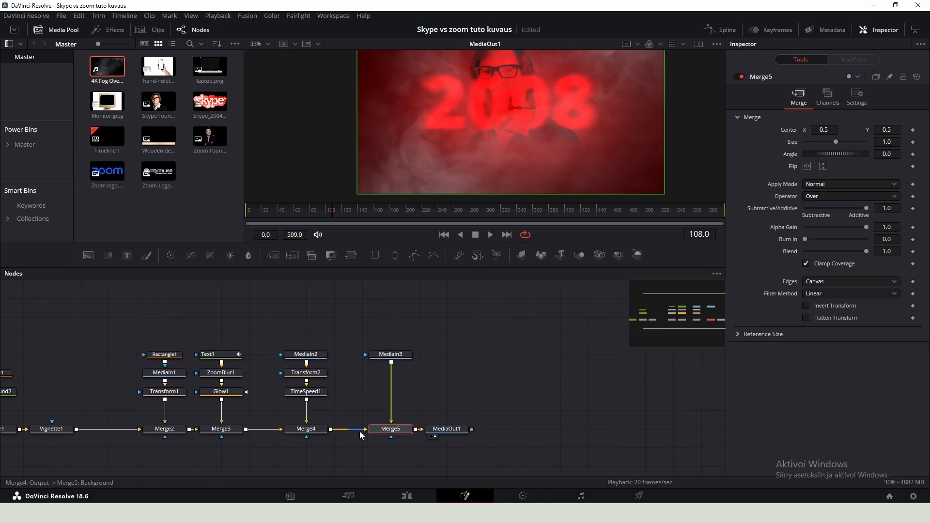
{"action": "left_click_drag", "start_coordinate": [444, 429], "coordinate": [500, 429]}
- Add a Transform node after the desk image and raise its center Y to about 0.647
{"action": "left_click", "coordinate": [391, 357]}
{"action": "key", "text": "shift+space"}
{"action": "type", "text": "trans"}
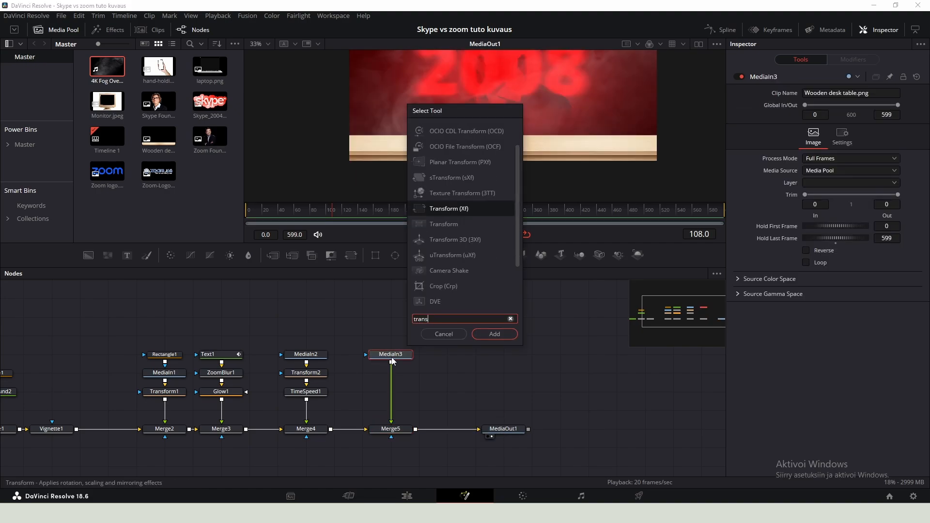
{"action": "key", "text": "Return"}
{"action": "scroll", "coordinate": [516, 92], "scroll_direction": "down", "scroll_amount": 1}
{"action": "left_click_drag", "start_coordinate": [517, 92], "coordinate": [493, 137]}
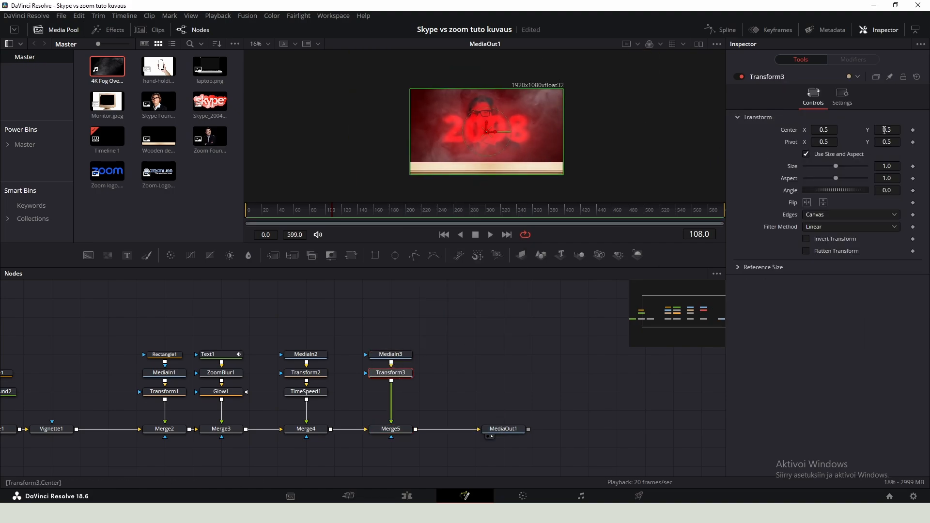
{"action": "left_click_drag", "start_coordinate": [888, 130], "coordinate": [929, 130]}
- Add a Color Corrector node after the desk image's Transform
{"action": "scroll", "coordinate": [465, 150], "scroll_direction": "up", "scroll_amount": 1}
{"action": "key", "text": "shift+space"}
{"action": "type", "text": "colo"}
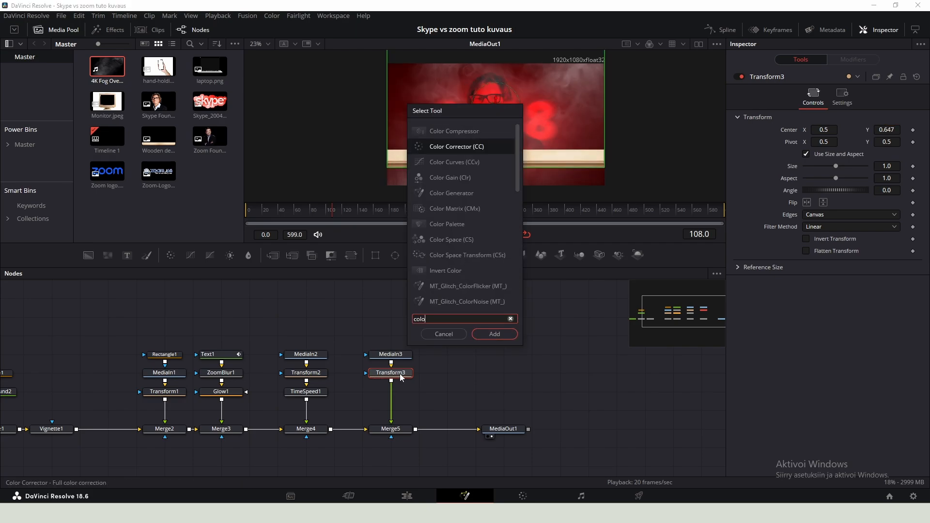
{"action": "type", "text": "r"}
{"action": "key", "text": "Return"}
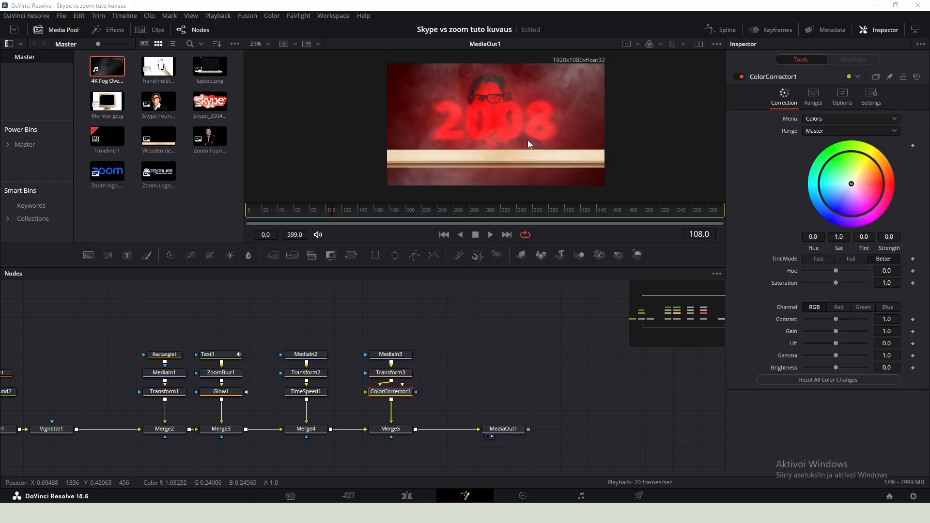
{"action": "scroll", "coordinate": [528, 140], "scroll_direction": "up", "scroll_amount": 1}
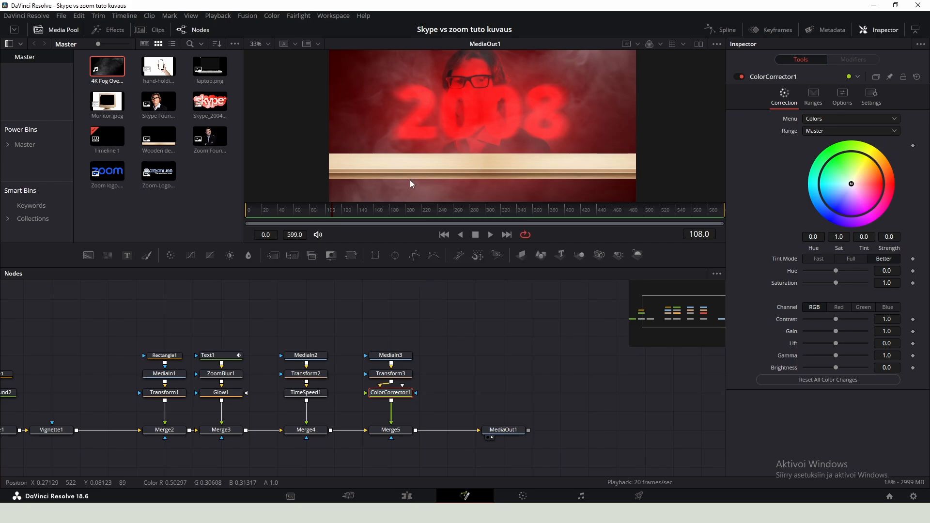
{"action": "scroll", "coordinate": [421, 130], "scroll_direction": "down", "scroll_amount": 1}
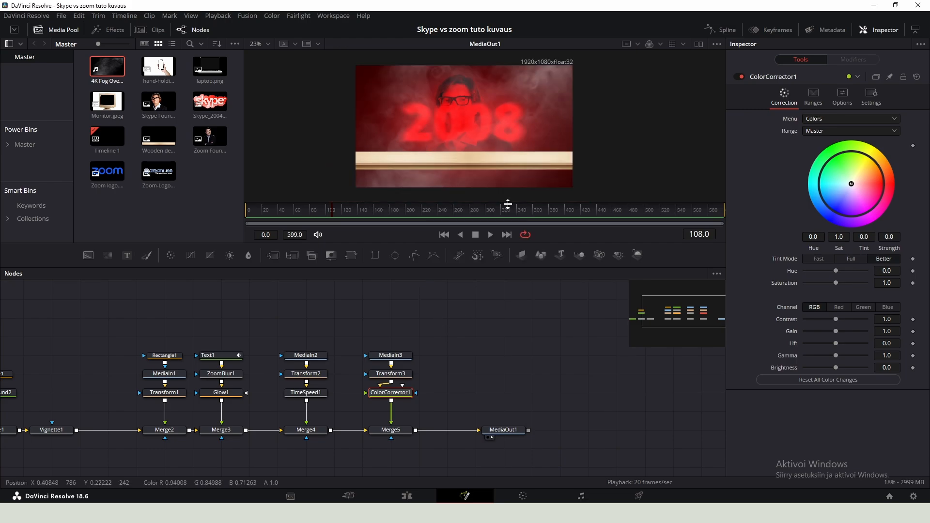
{"action": "mouse_move", "coordinate": [396, 393]}
{"action": "left_mouse_down"}
{"action": "mouse_move", "coordinate": [366, 410]}
{"action": "mouse_move", "coordinate": [399, 393]}
{"action": "left_mouse_up"}
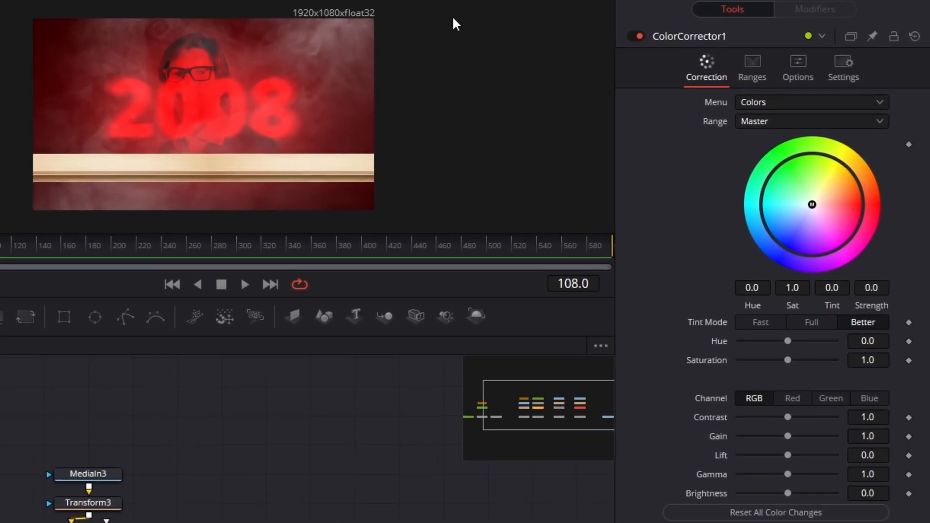
- Enable Pre-Divide / Post-Multiply in the color corrector's options
{"action": "left_click", "coordinate": [798, 67]}
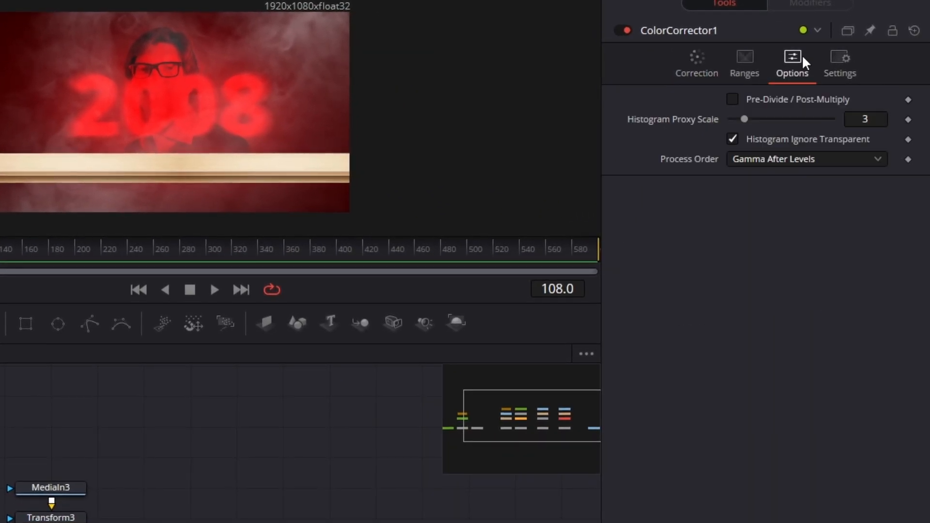
{"action": "left_click", "coordinate": [731, 98]}
{"action": "left_click", "coordinate": [696, 63]}
- Grade the desk with contrast 0.72, gain 0.828, lift -0.124, gamma 0.941 and brightness -0.324
{"action": "left_click_drag", "start_coordinate": [768, 429], "coordinate": [763, 424]}
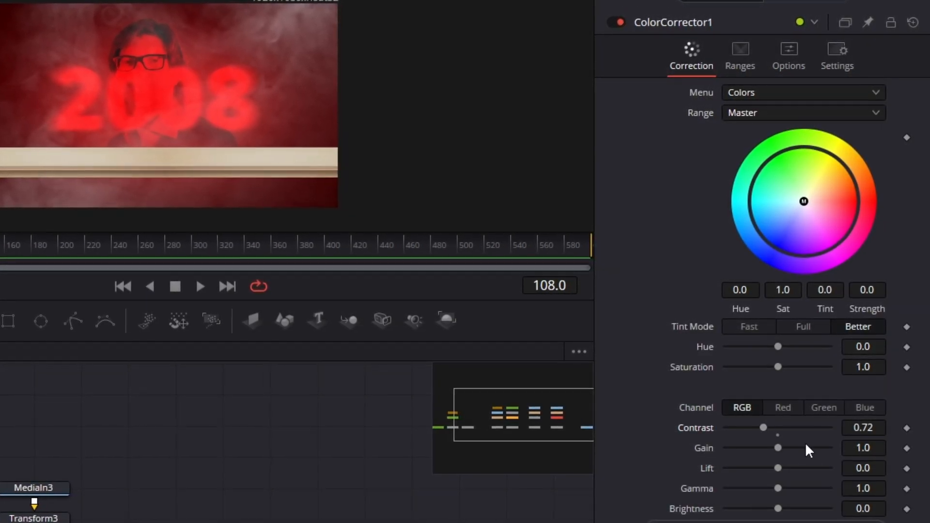
{"action": "left_click_drag", "start_coordinate": [856, 448], "coordinate": [809, 447]}
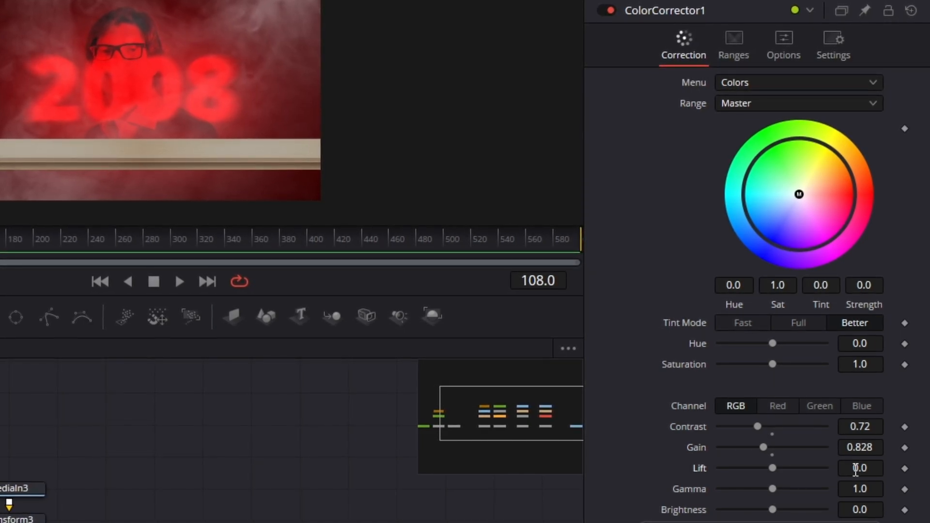
{"action": "left_click_drag", "start_coordinate": [856, 470], "coordinate": [771, 469]}
{"action": "left_click_drag", "start_coordinate": [856, 490], "coordinate": [848, 511]}
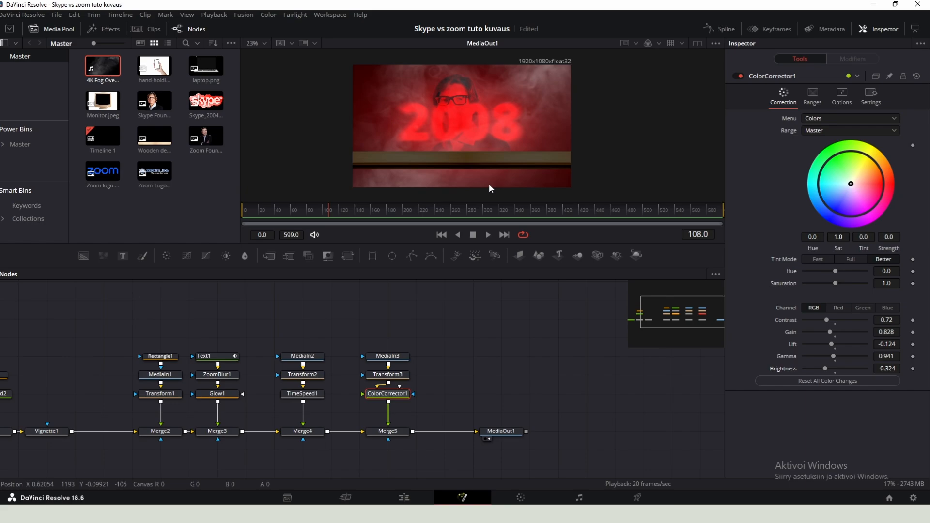
{"action": "scroll", "coordinate": [489, 184], "scroll_direction": "down", "scroll_amount": 2}
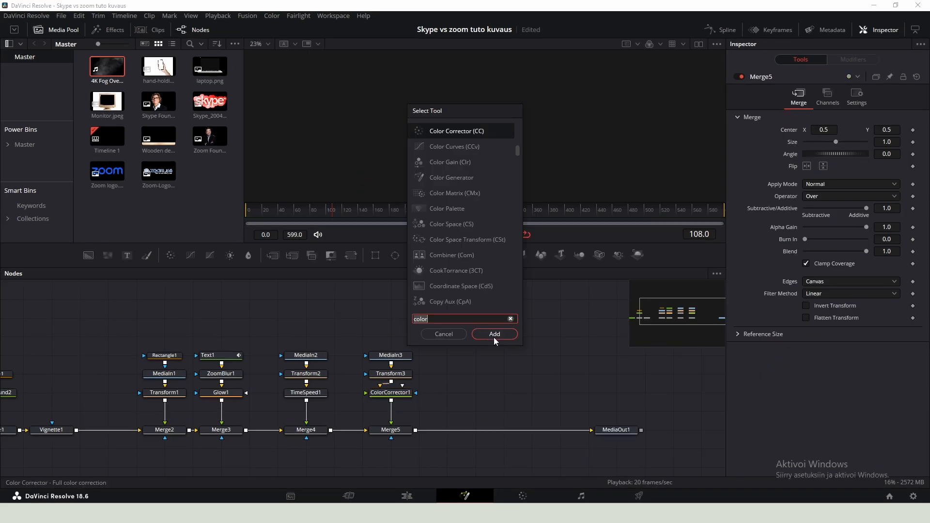
- Add a Background node with alpha 0 and merge it over the Merge5 output
{"action": "left_click", "coordinate": [494, 337]}
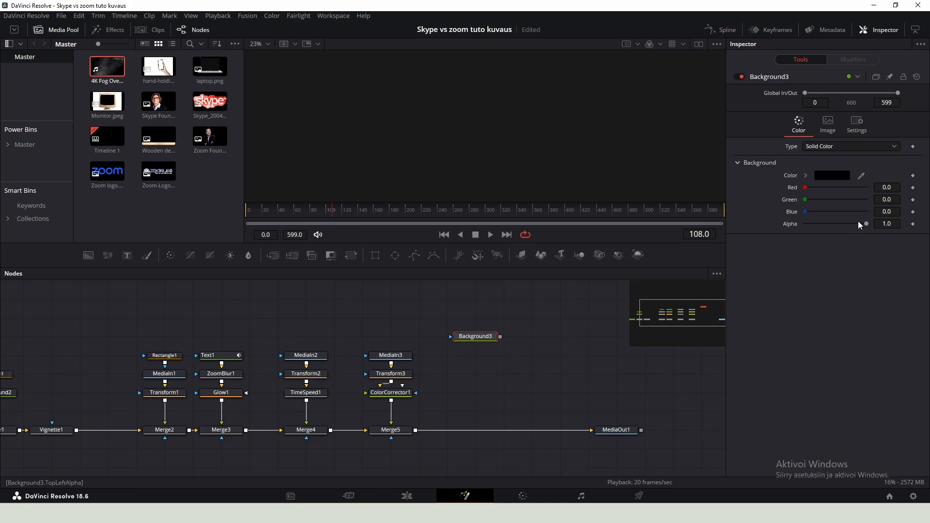
{"action": "left_click_drag", "start_coordinate": [867, 223], "coordinate": [804, 224]}
{"action": "left_click_drag", "start_coordinate": [426, 417], "coordinate": [416, 432]}
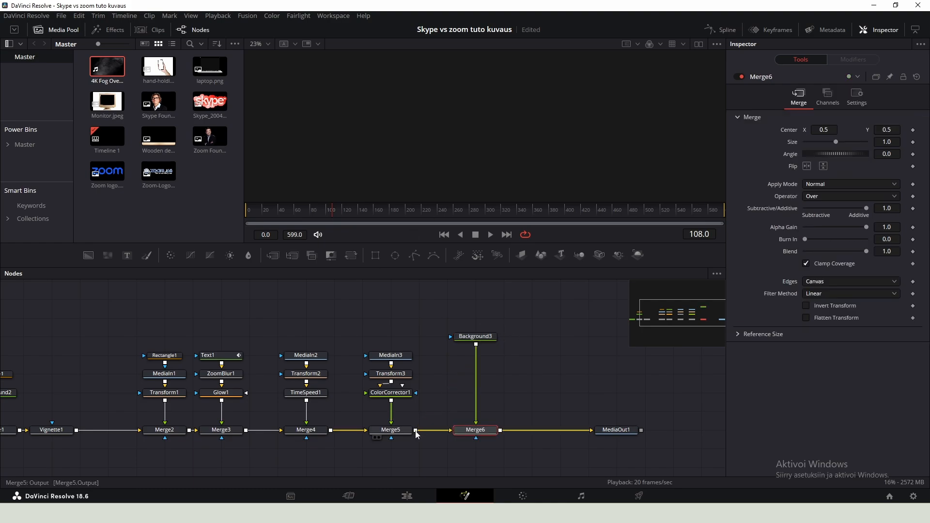
- Add the Monitor image as a media node merged over the transparent background
{"action": "left_click_drag", "start_coordinate": [502, 413], "coordinate": [374, 405]}
{"action": "left_click_drag", "start_coordinate": [364, 331], "coordinate": [364, 312]}
{"action": "left_click_drag", "start_coordinate": [117, 106], "coordinate": [350, 377]}
{"action": "key", "text": "2"}
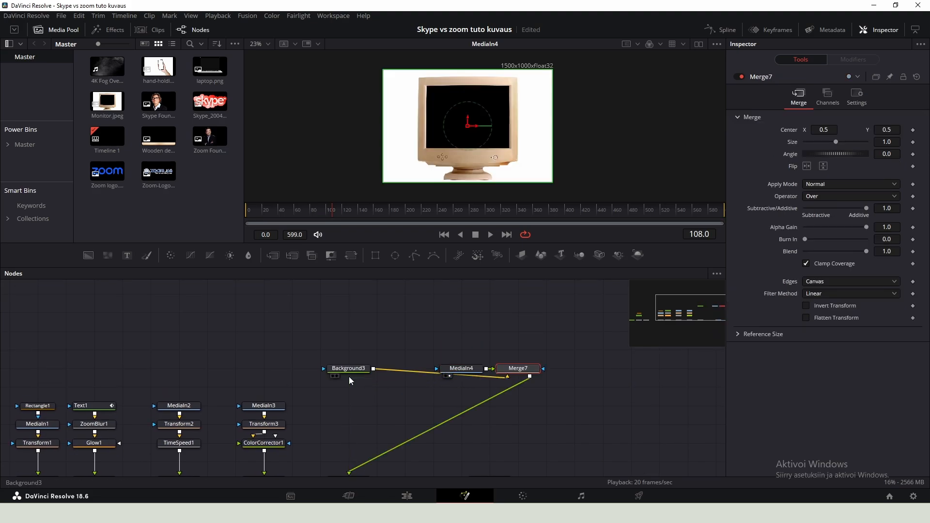
{"action": "left_click_drag", "start_coordinate": [528, 372], "coordinate": [358, 391]}
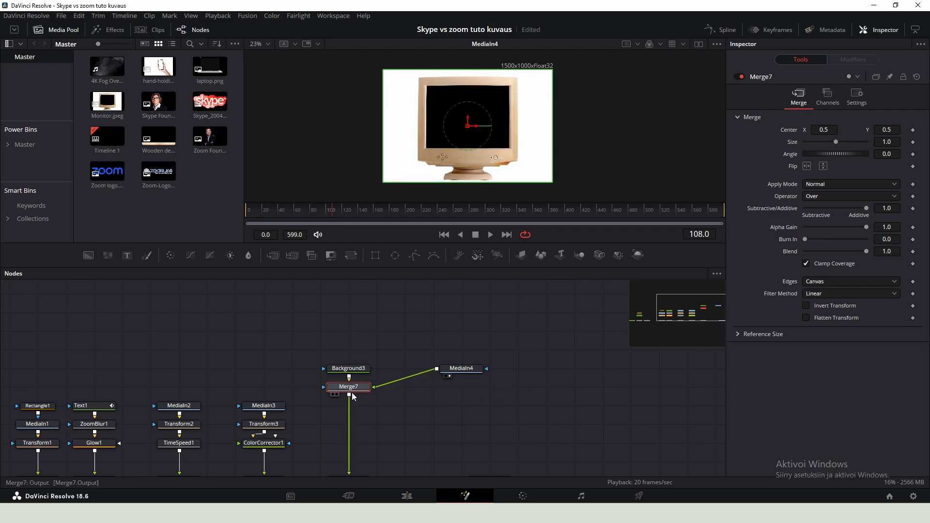
- Add a Luma Keyer node after the Monitor image and view its result
{"action": "left_click", "coordinate": [479, 367]}
{"action": "key", "text": "shift+space"}
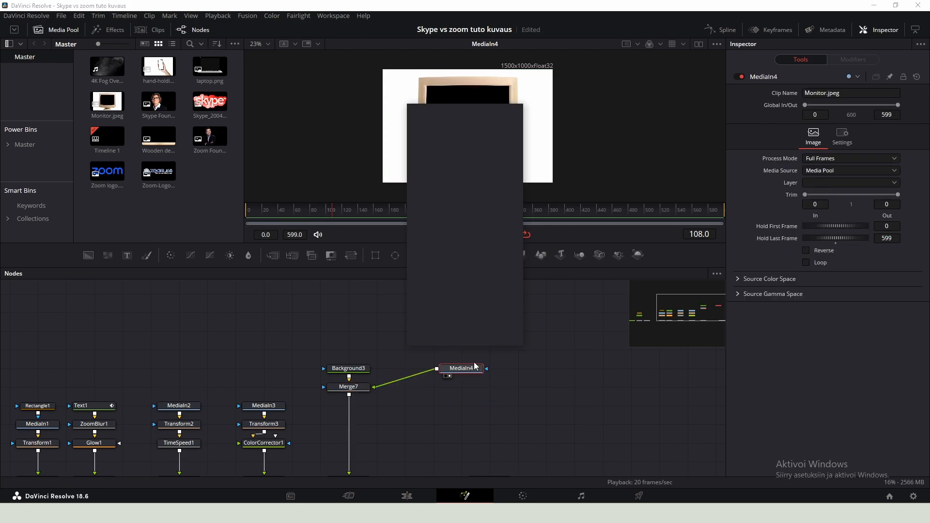
{"action": "type", "text": "luma"}
{"action": "key", "text": "Return"}
{"action": "left_click_drag", "start_coordinate": [475, 367], "coordinate": [475, 350]}
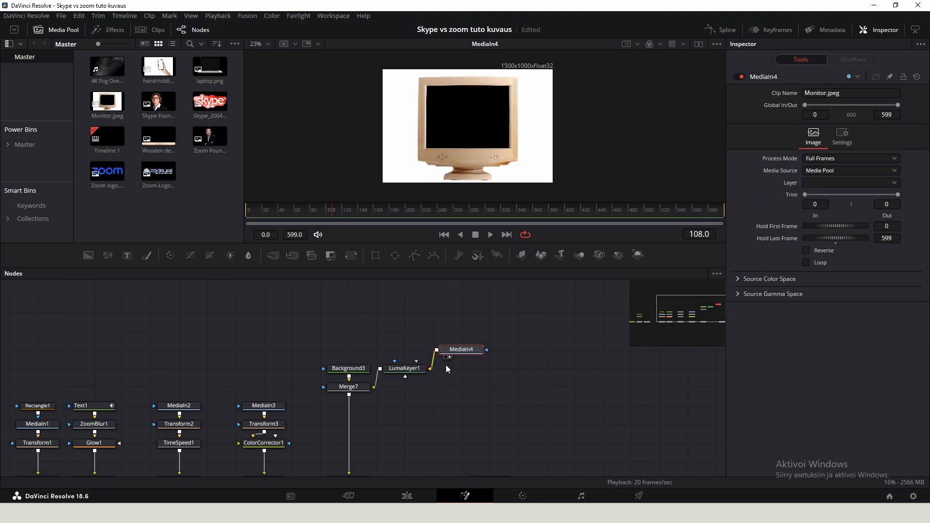
{"action": "left_click_drag", "start_coordinate": [404, 374], "coordinate": [474, 393]}
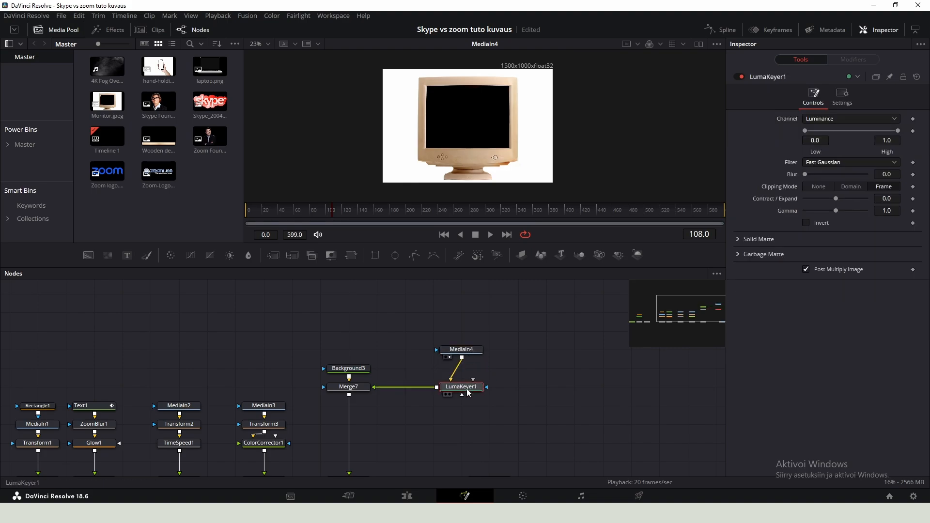
{"action": "key", "text": "1"}
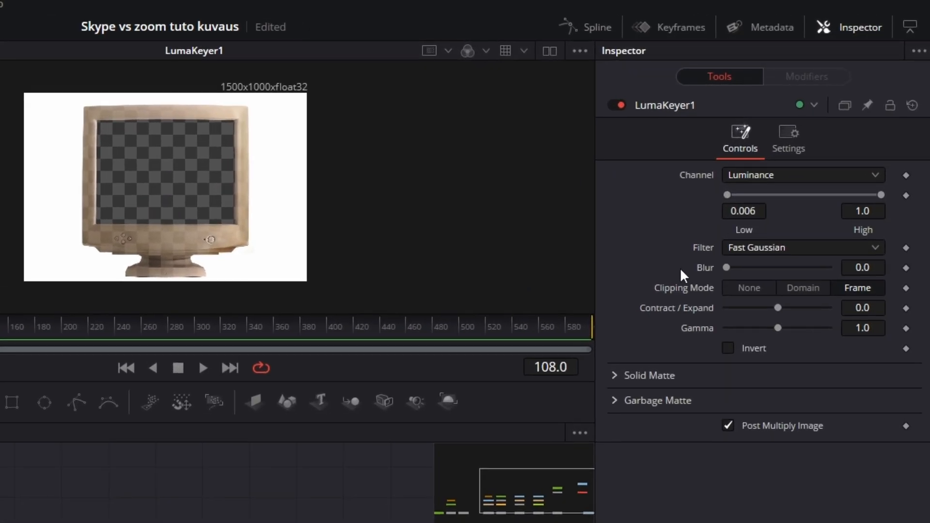
- Invert the luma key and set low about 0.96, high 1.0, blur 0.79, contract/expand 0.57
{"action": "left_click", "coordinate": [728, 347]}
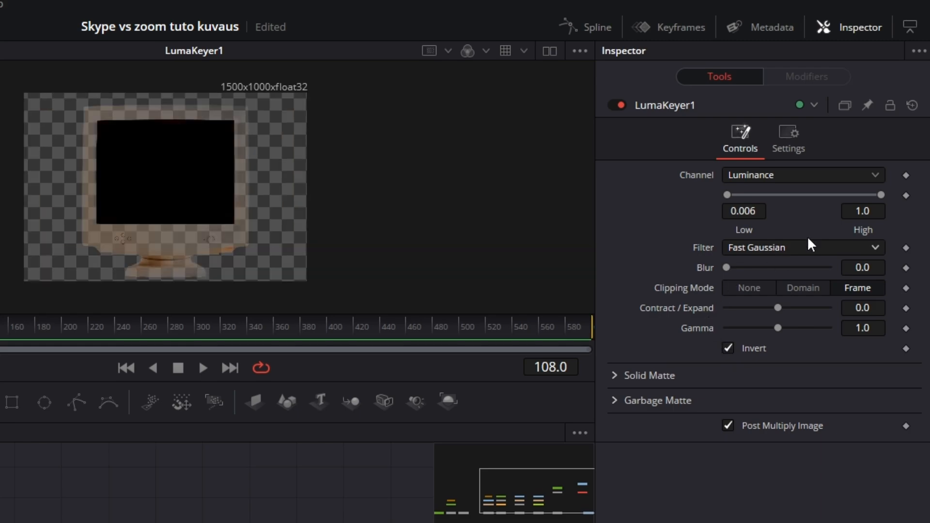
{"action": "left_click_drag", "start_coordinate": [727, 195], "coordinate": [868, 196]}
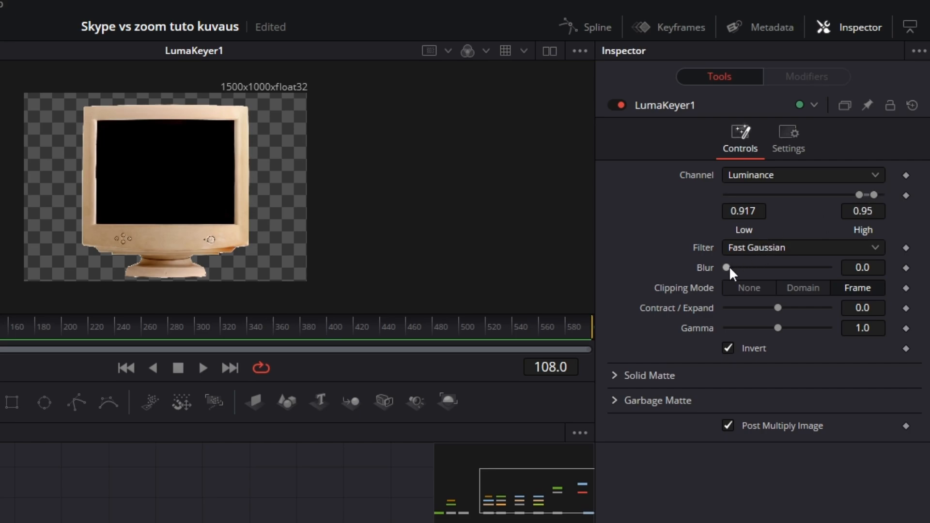
{"action": "left_click_drag", "start_coordinate": [729, 266], "coordinate": [736, 268]}
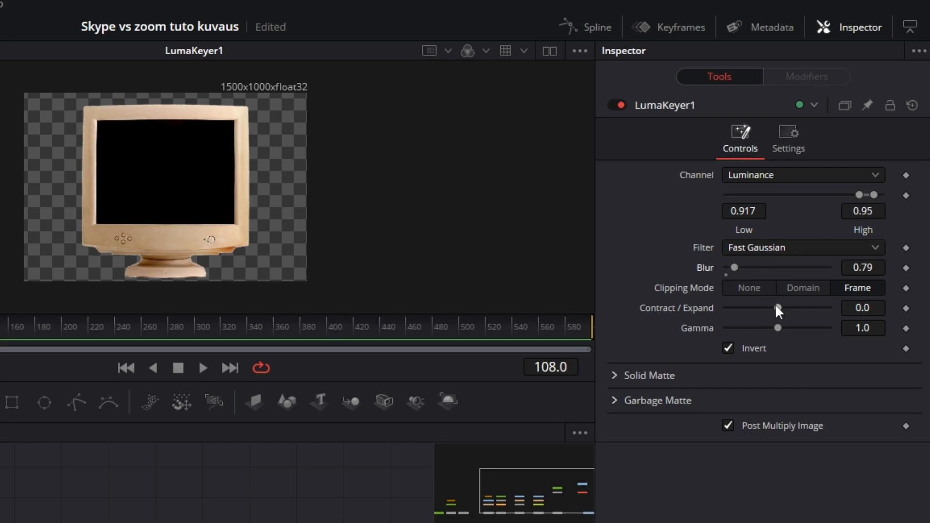
{"action": "left_click_drag", "start_coordinate": [777, 307], "coordinate": [790, 305]}
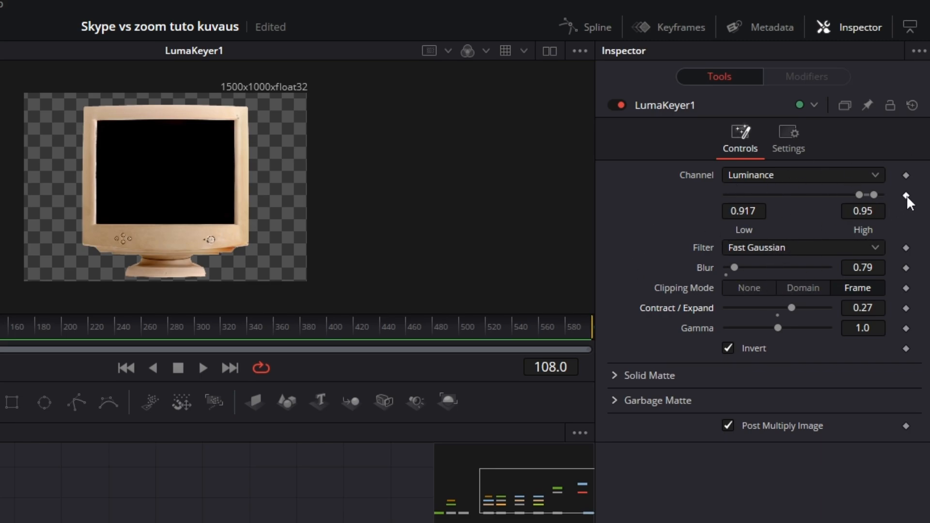
{"action": "left_click_drag", "start_coordinate": [874, 194], "coordinate": [885, 194]}
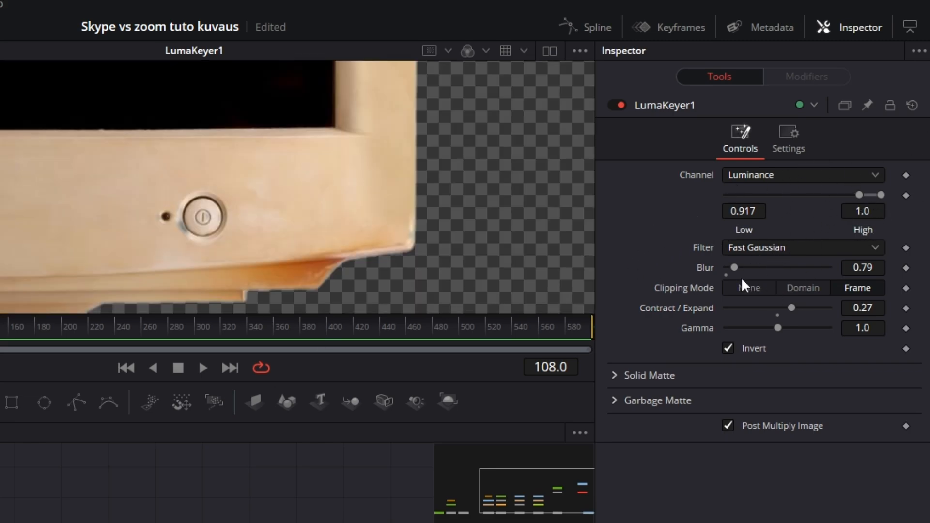
{"action": "scroll", "coordinate": [218, 198], "scroll_direction": "down", "scroll_amount": 3}
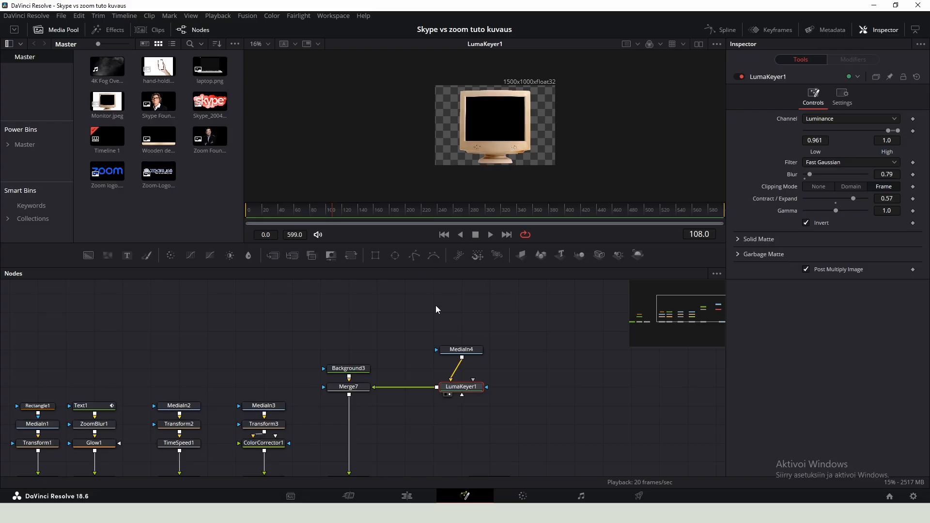
- Add a Transform node after the Luma Keyer
{"action": "key", "text": "shift+space"}
{"action": "type", "text": "tr"}
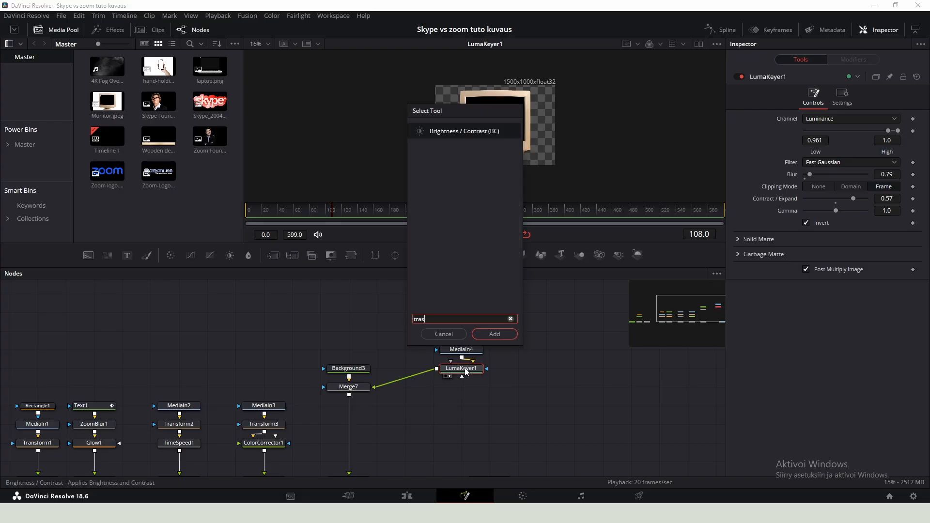
{"action": "type", "text": "ansf"}
{"action": "key", "text": "Return"}
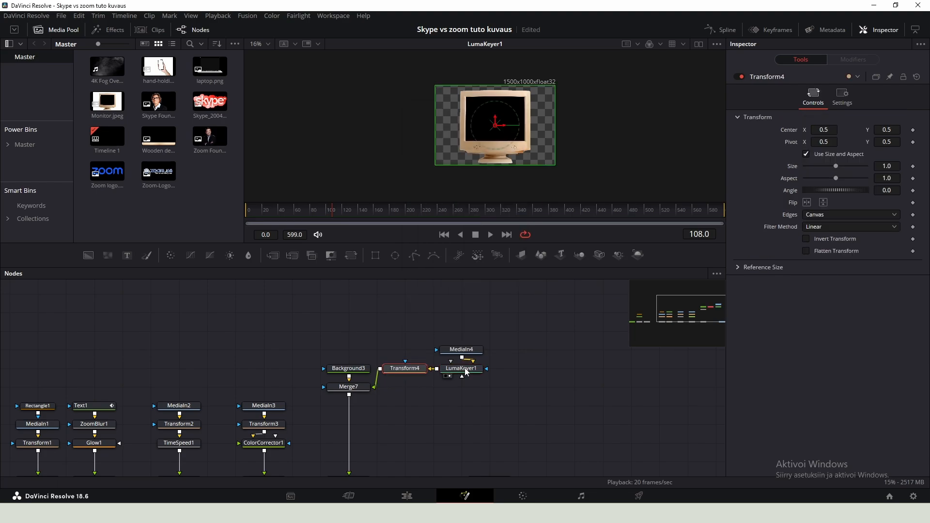
- View the final output and scale the monitor's Transform to size 0.379, moving it to the desk's left side
{"action": "scroll", "coordinate": [459, 390], "scroll_direction": "down", "scroll_amount": 2}
{"action": "scroll", "coordinate": [471, 439], "scroll_direction": "up", "scroll_amount": 3}
{"action": "left_click", "coordinate": [485, 429]}
{"action": "key", "text": "2"}
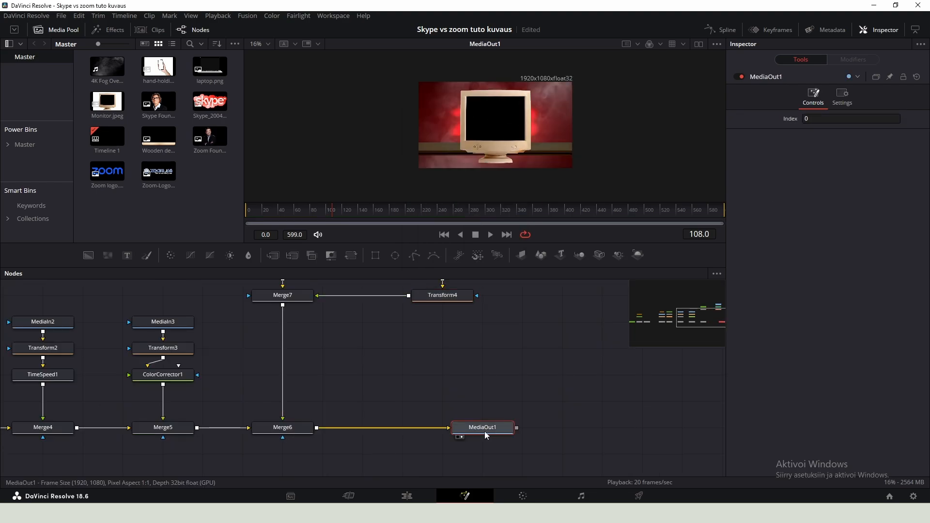
{"action": "scroll", "coordinate": [440, 374], "scroll_direction": "down", "scroll_amount": 2}
{"action": "left_click", "coordinate": [441, 338]}
{"action": "scroll", "coordinate": [495, 170], "scroll_direction": "up", "scroll_amount": 2}
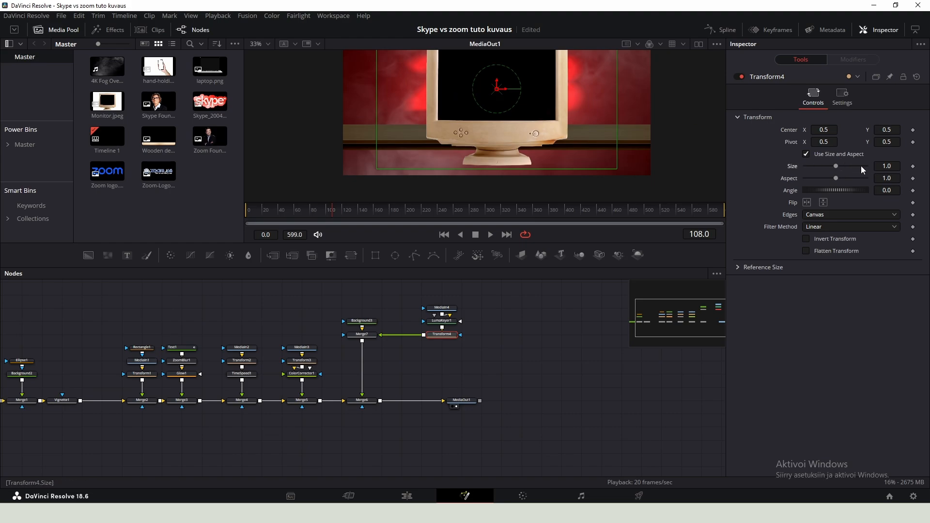
{"action": "left_click_drag", "start_coordinate": [836, 166], "coordinate": [817, 167]}
{"action": "left_click_drag", "start_coordinate": [496, 89], "coordinate": [381, 89]}
{"action": "scroll", "coordinate": [376, 111], "scroll_direction": "up", "scroll_amount": 3}
{"action": "scroll", "coordinate": [388, 123], "scroll_direction": "down", "scroll_amount": 3}
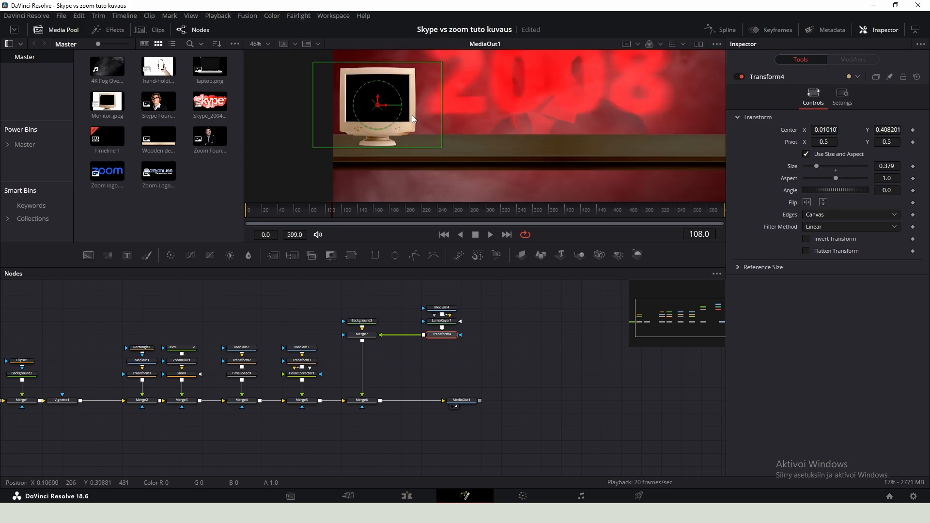
- Add a Color Corrector node after the monitor's merge
{"action": "scroll", "coordinate": [536, 304], "scroll_direction": "up", "scroll_amount": 3}
{"action": "left_click", "coordinate": [307, 345]}
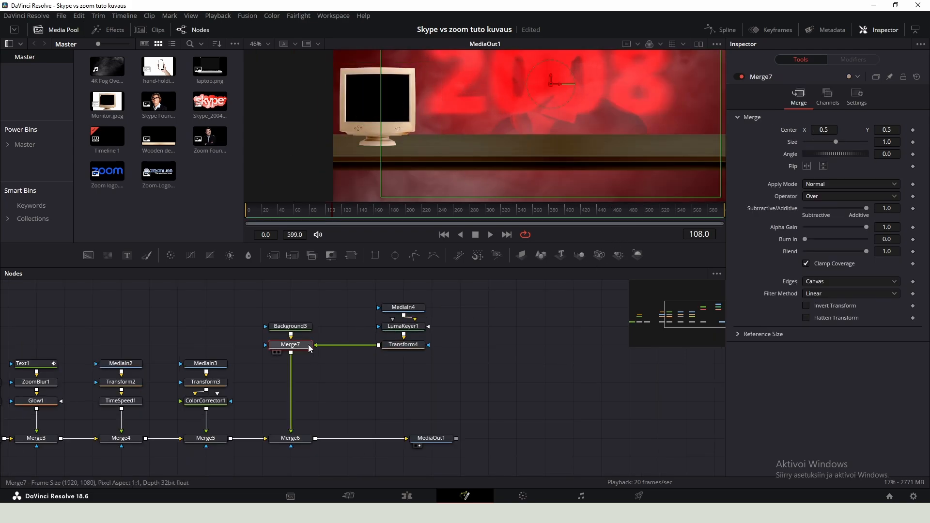
{"action": "left_click_drag", "start_coordinate": [313, 346], "coordinate": [452, 354]}
{"action": "key", "text": "shift+space"}
{"action": "type", "text": "cc"}
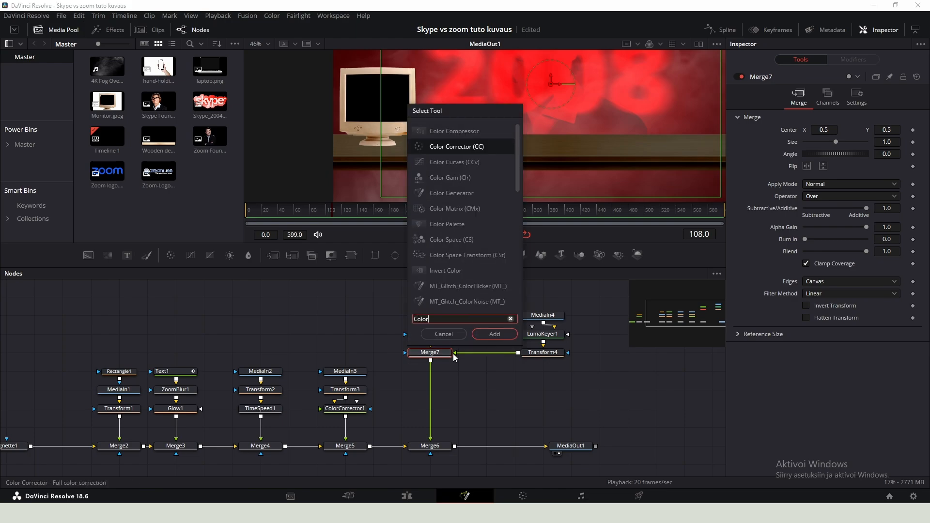
{"action": "key", "text": "Return"}
- Darken the monitor with gain about 0.64, lift about -0.28 and gamma about 0.75
{"action": "left_click", "coordinate": [842, 96]}
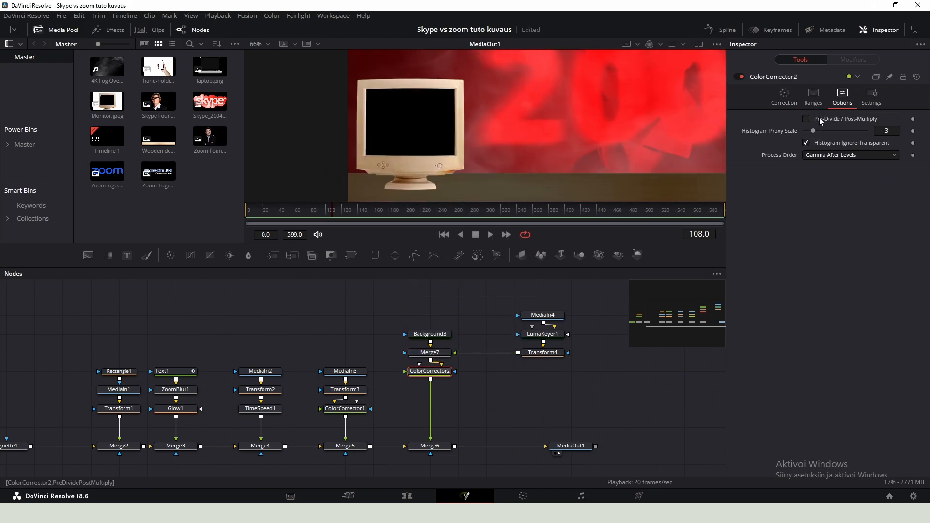
{"action": "left_click", "coordinate": [783, 102]}
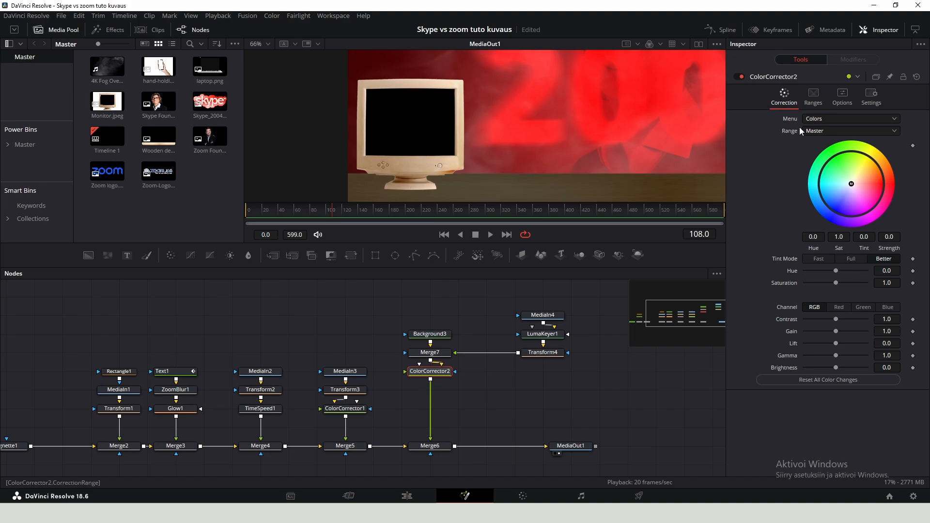
{"action": "mouse_move", "coordinate": [836, 331]}
{"action": "left_mouse_down"}
{"action": "mouse_move", "coordinate": [824, 330]}
{"action": "mouse_move", "coordinate": [831, 344]}
{"action": "mouse_move", "coordinate": [827, 337]}
{"action": "left_mouse_up"}
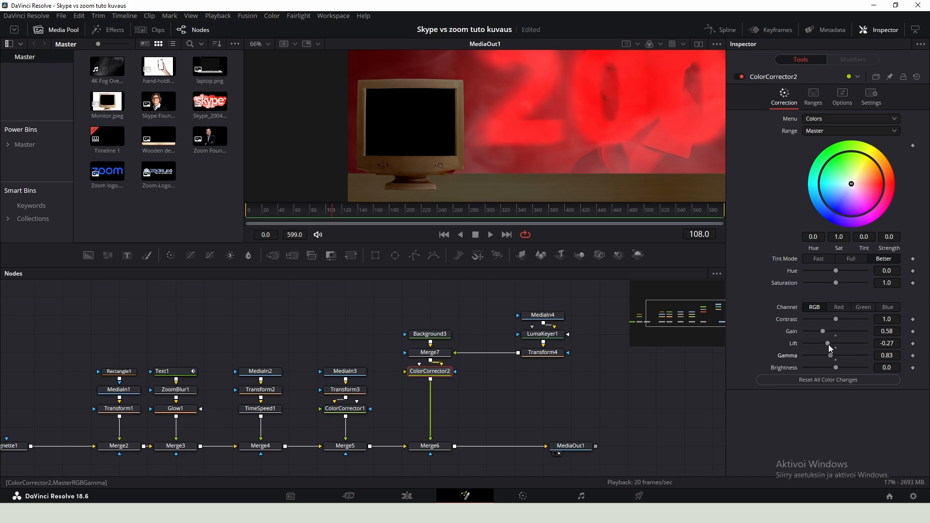
{"action": "scroll", "coordinate": [438, 160], "scroll_direction": "up", "scroll_amount": 2}
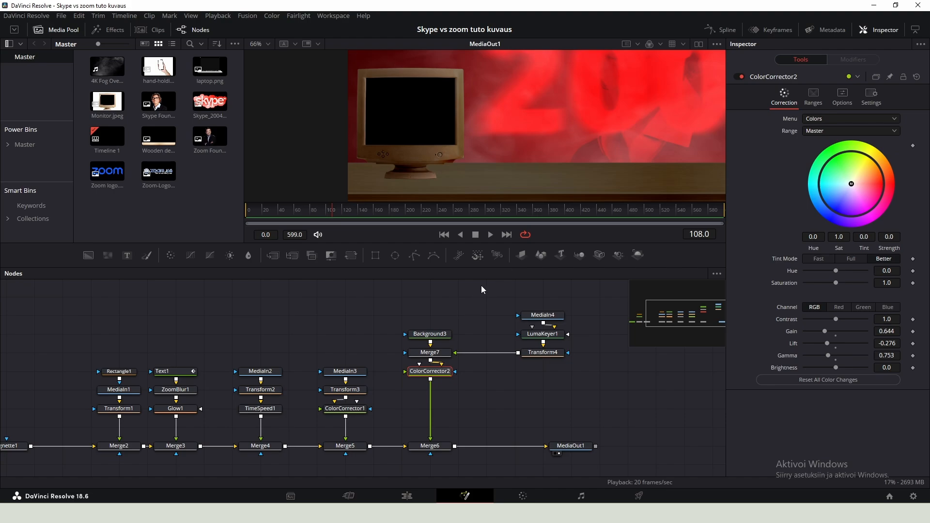
- Add a white solid Background node and merge it over the color-corrected monitor
{"action": "left_click_drag", "start_coordinate": [481, 286], "coordinate": [396, 279]}
{"action": "key", "text": "shift+space"}
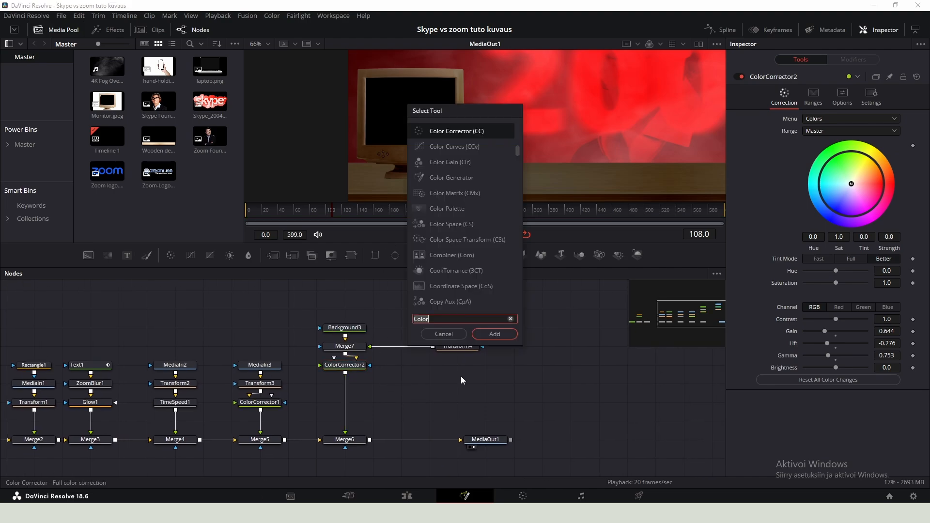
{"action": "type", "text": "bg"}
{"action": "key", "text": "Return"}
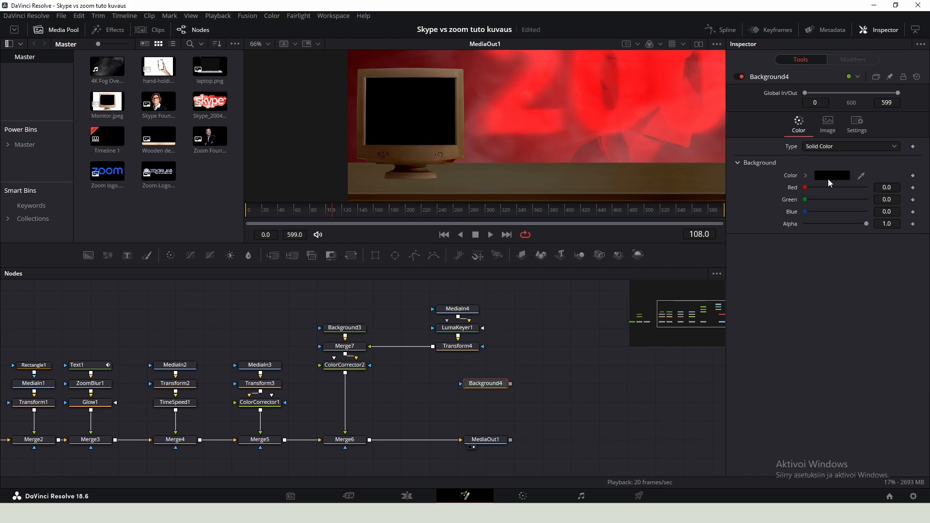
{"action": "left_click", "coordinate": [829, 179]}
{"action": "left_click", "coordinate": [348, 301]}
{"action": "left_click", "coordinate": [548, 344]}
{"action": "left_click_drag", "start_coordinate": [504, 384], "coordinate": [344, 384]}
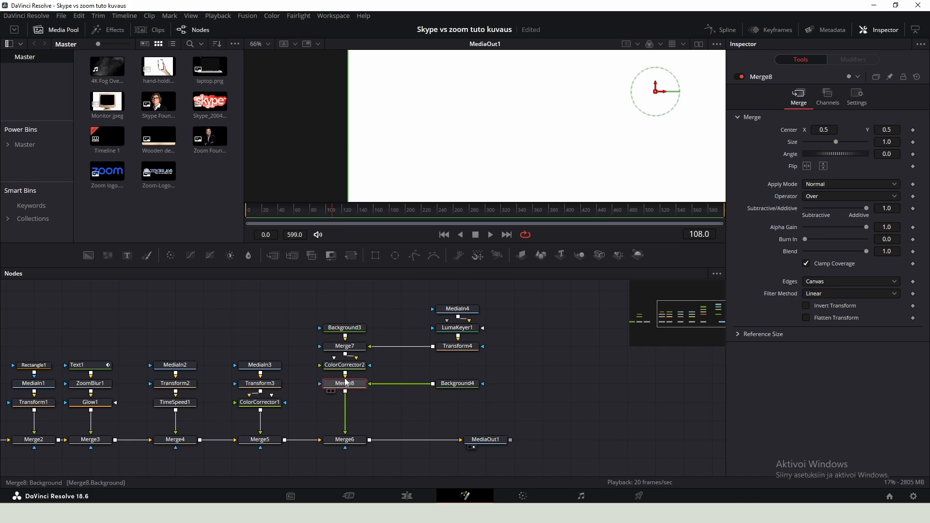
{"action": "left_click", "coordinate": [456, 386]}
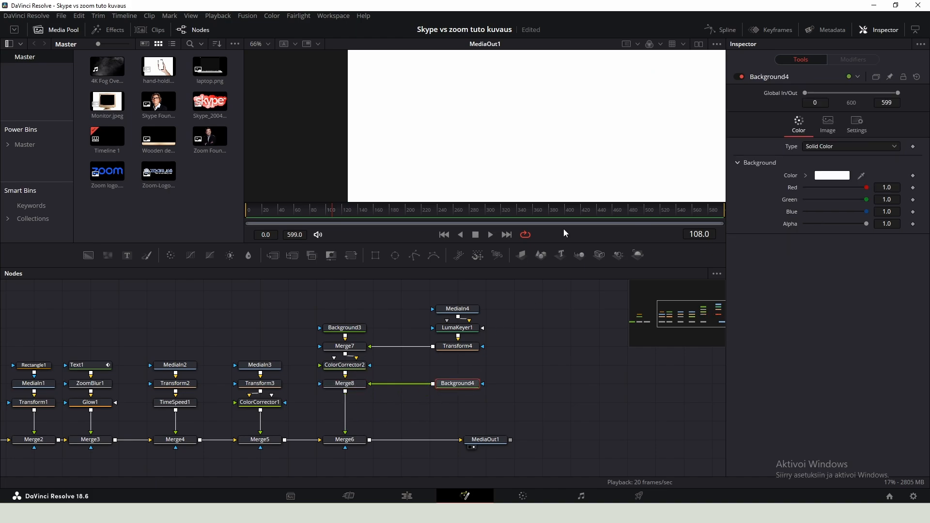
- Start a Polygon mask on the white background, placing points at the screen's lower corners
{"action": "left_click", "coordinate": [415, 255]}
{"action": "left_click_drag", "start_coordinate": [496, 374], "coordinate": [514, 388]}
{"action": "scroll", "coordinate": [371, 101], "scroll_direction": "up", "scroll_amount": 2}
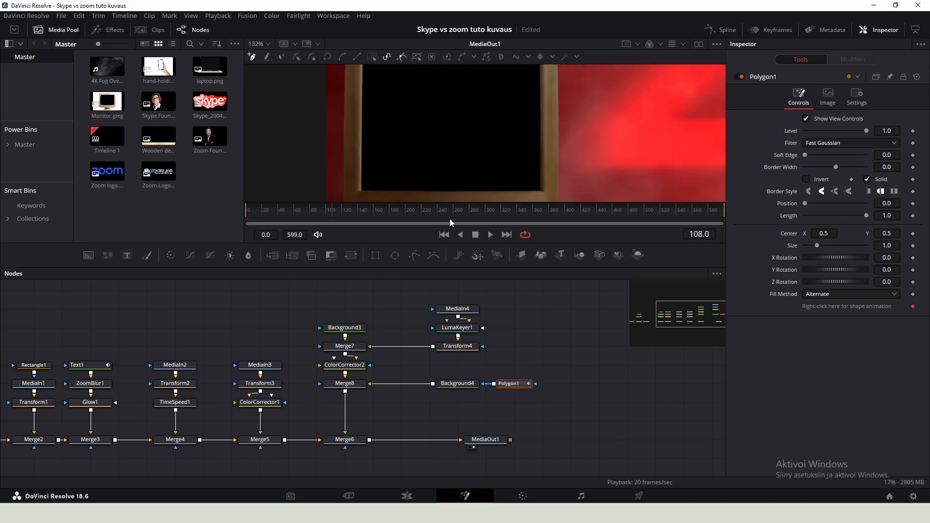
{"action": "left_click", "coordinate": [74, 34]}
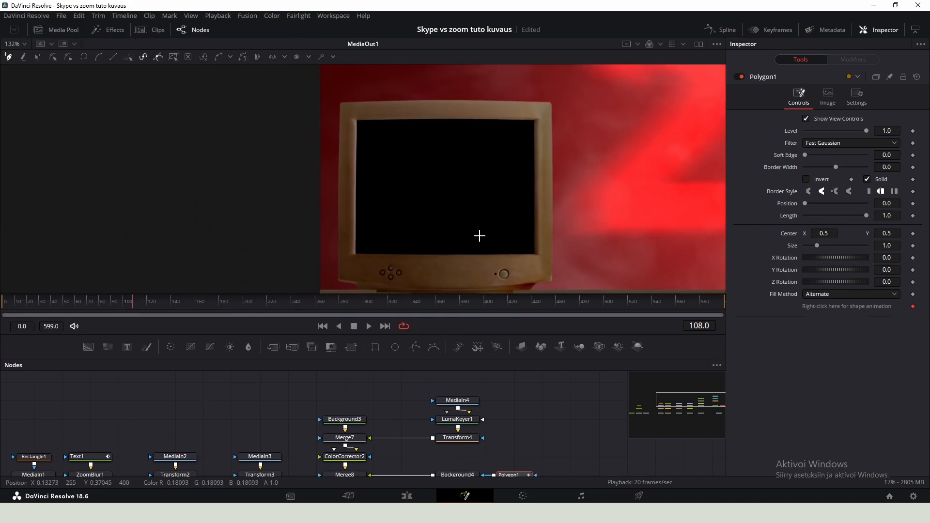
{"action": "scroll", "coordinate": [389, 151], "scroll_direction": "up", "scroll_amount": 2}
{"action": "scroll", "coordinate": [348, 99], "scroll_direction": "down", "scroll_amount": 2}
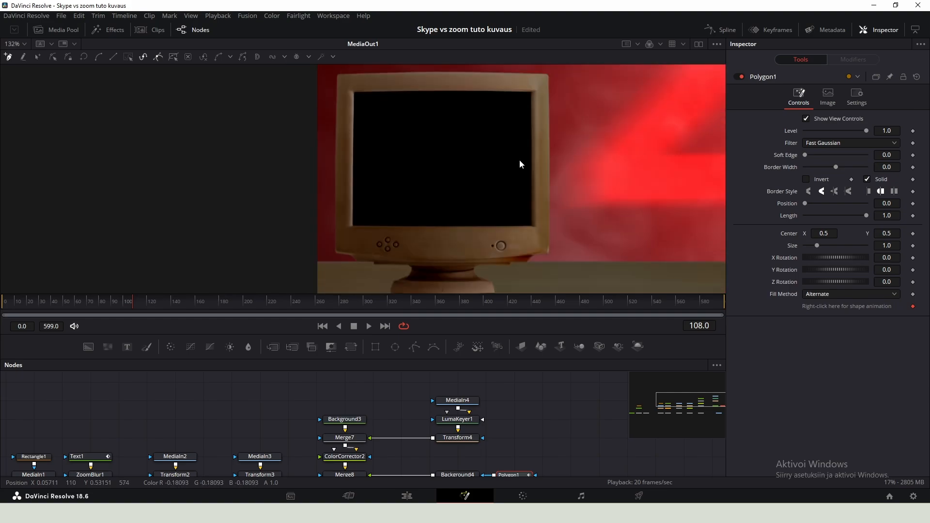
{"action": "scroll", "coordinate": [286, 258], "scroll_direction": "up", "scroll_amount": 5}
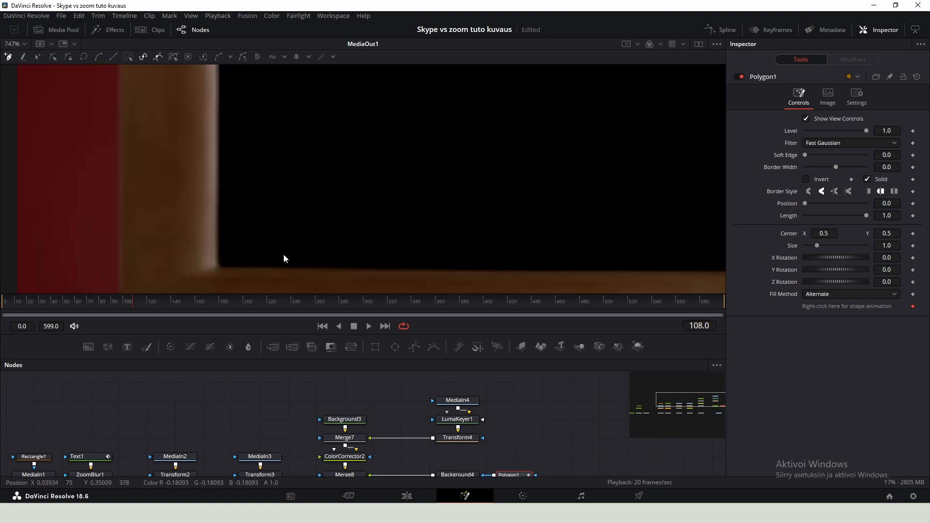
{"action": "left_click", "coordinate": [218, 267]}
{"action": "left_click_drag", "start_coordinate": [552, 238], "coordinate": [183, 187]}
{"action": "left_click_drag", "start_coordinate": [721, 214], "coordinate": [326, 224]}
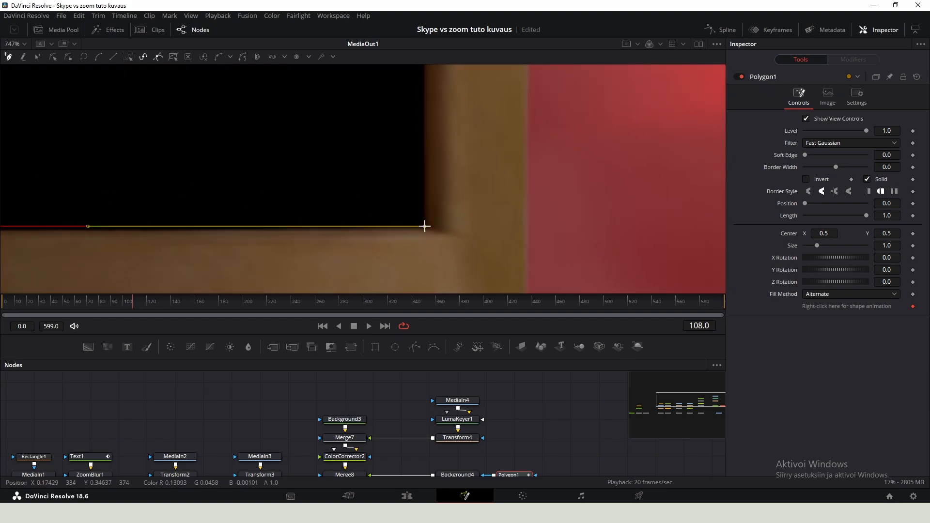
- Finish the polygon at the screen's upper corners, closing it around the monitor's screen opening
{"action": "scroll", "coordinate": [425, 225], "scroll_direction": "up", "scroll_amount": 10}
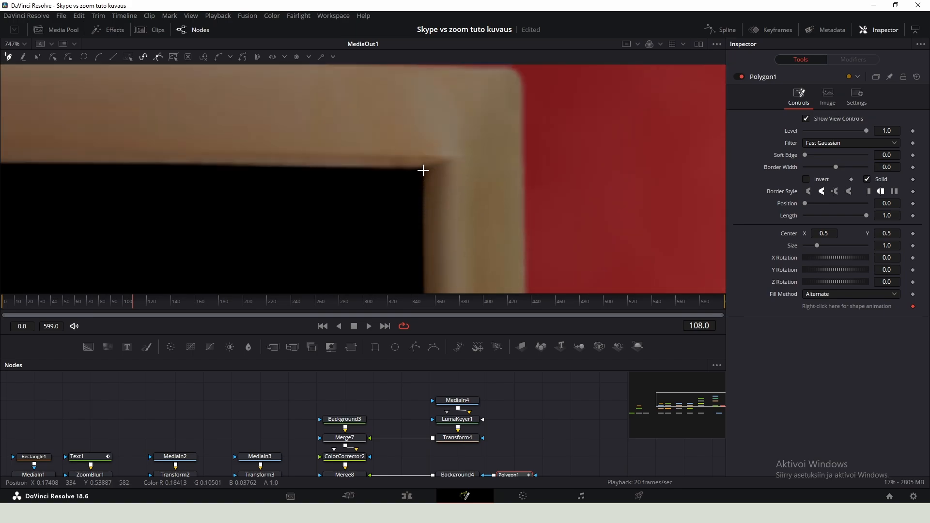
{"action": "left_click_drag", "start_coordinate": [97, 180], "coordinate": [553, 175]}
{"action": "left_click_drag", "start_coordinate": [29, 179], "coordinate": [420, 193]}
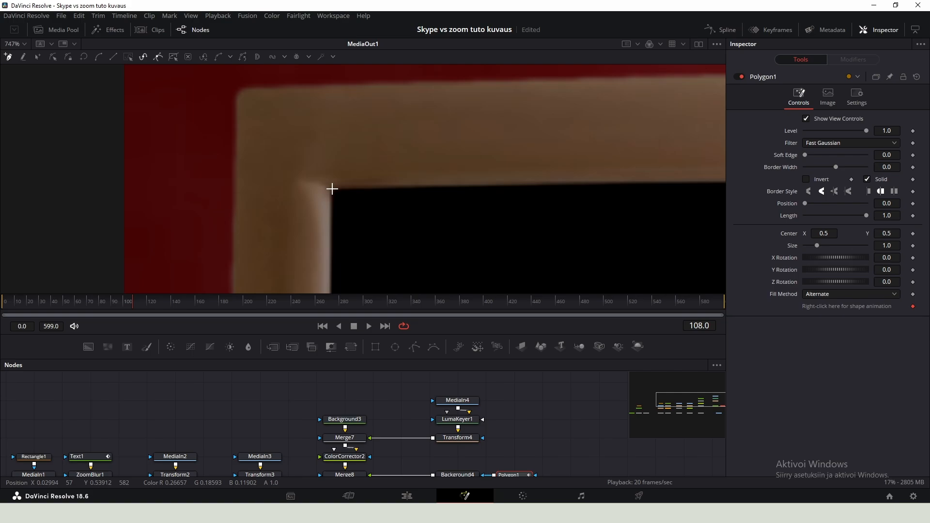
{"action": "left_click", "coordinate": [332, 189]}
{"action": "scroll", "coordinate": [333, 192], "scroll_direction": "down", "scroll_amount": 10}
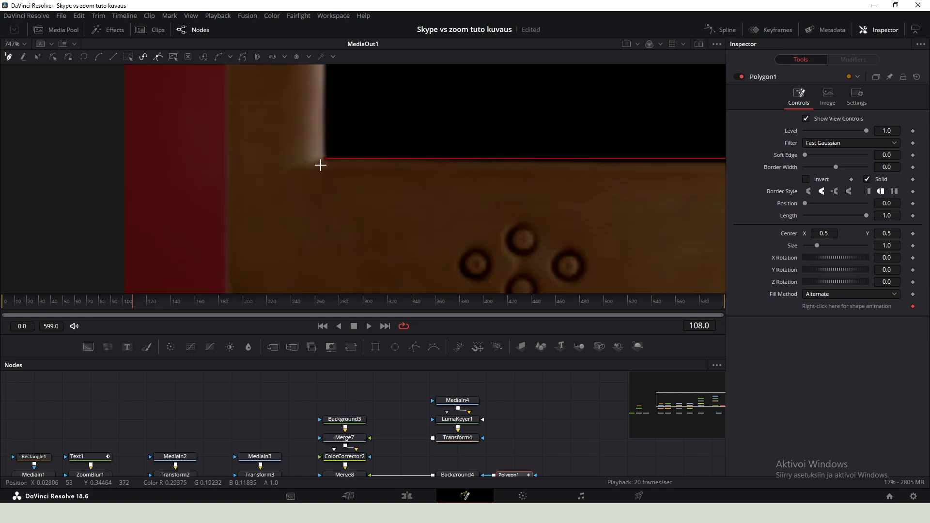
{"action": "left_click", "coordinate": [325, 159]}
- Inspect the masked white screen on the monitor in the viewer
{"action": "left_click", "coordinate": [455, 439]}
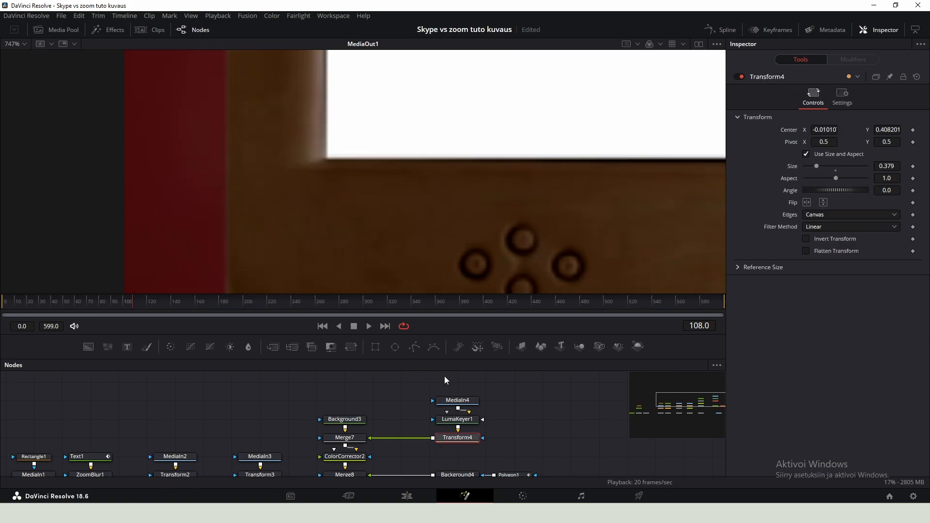
{"action": "scroll", "coordinate": [349, 209], "scroll_direction": "down", "scroll_amount": 5}
{"action": "left_click", "coordinate": [509, 454]}
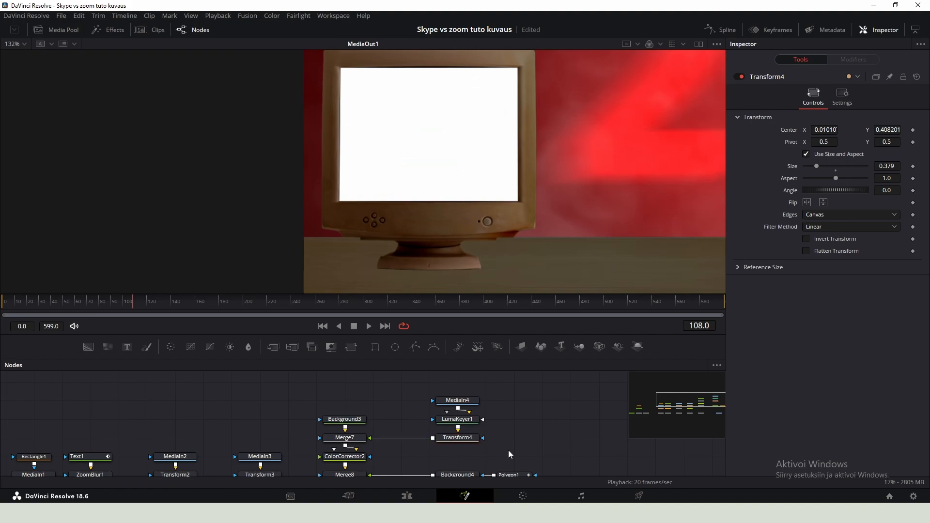
{"action": "left_click", "coordinate": [517, 476]}
{"action": "scroll", "coordinate": [426, 155], "scroll_direction": "up", "scroll_amount": 8}
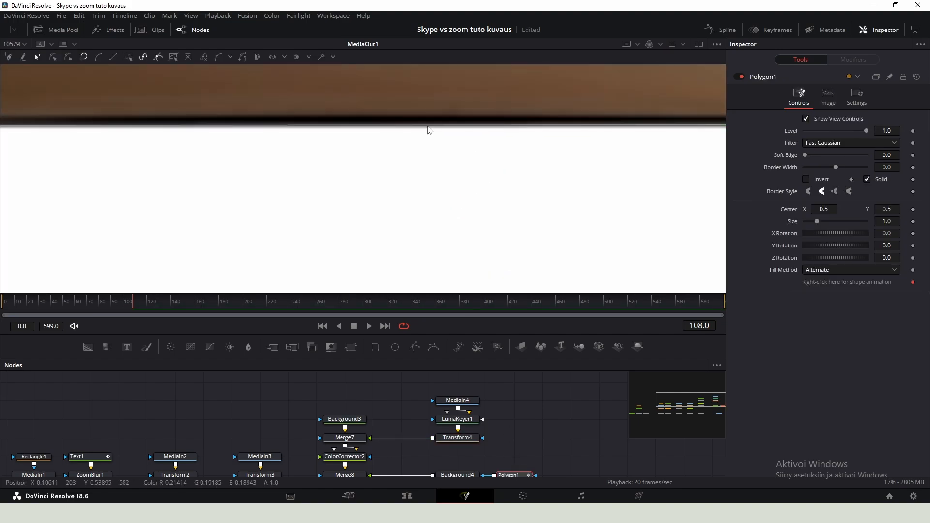
{"action": "scroll", "coordinate": [408, 280], "scroll_direction": "down", "scroll_amount": 5}
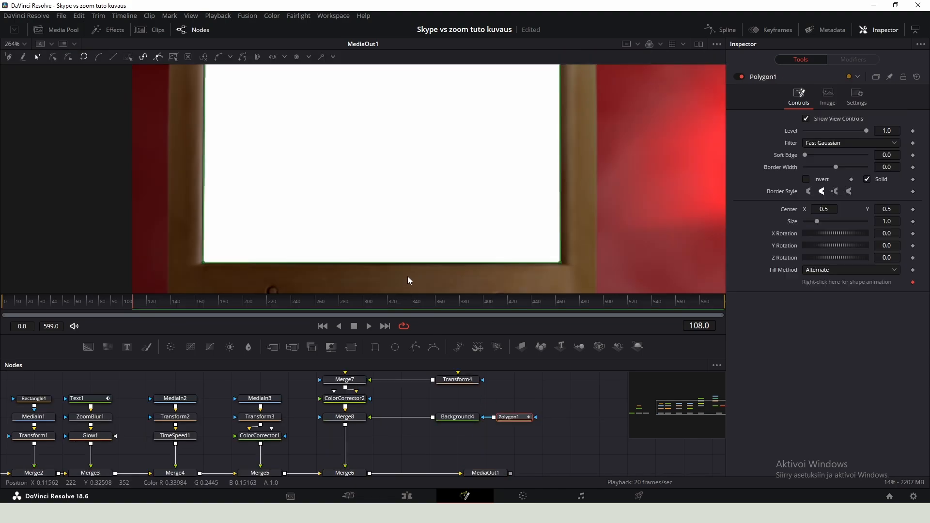
{"action": "scroll", "coordinate": [408, 280], "scroll_direction": "up", "scroll_amount": 2}
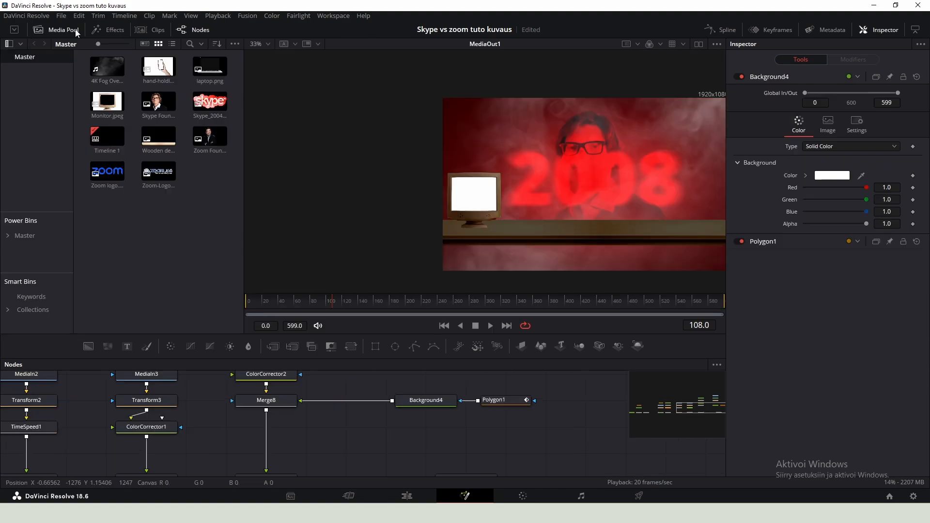
- Add the Skype logo image as a media node merged over the white screen
{"action": "left_click_drag", "start_coordinate": [221, 104], "coordinate": [393, 401]}
{"action": "left_click", "coordinate": [58, 30]}
{"action": "left_click_drag", "start_coordinate": [444, 451], "coordinate": [331, 403]}
{"action": "left_click", "coordinate": [388, 457]}
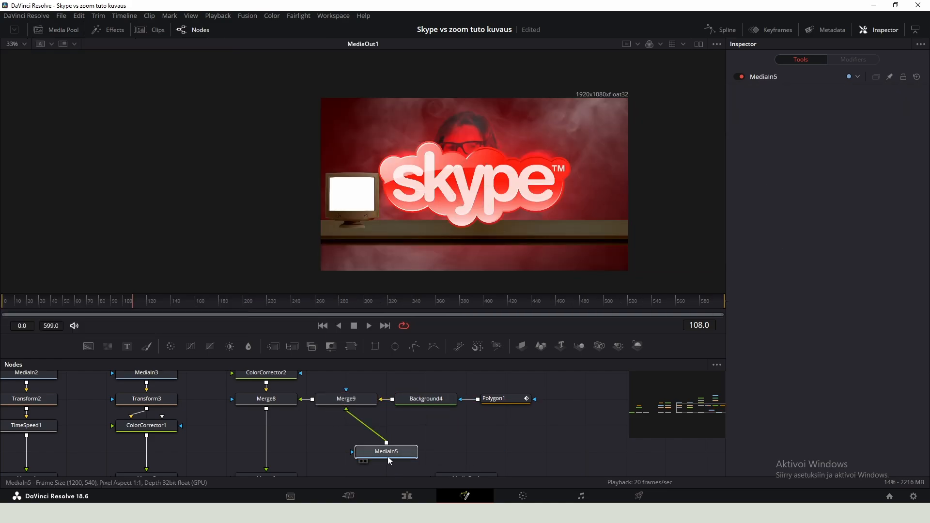
- Add a Transform node after the Skype logo image
{"action": "left_click_drag", "start_coordinate": [388, 458], "coordinate": [338, 445]}
{"action": "key", "text": "shift+space"}
{"action": "type", "text": "trans"}
{"action": "key", "text": "Return"}
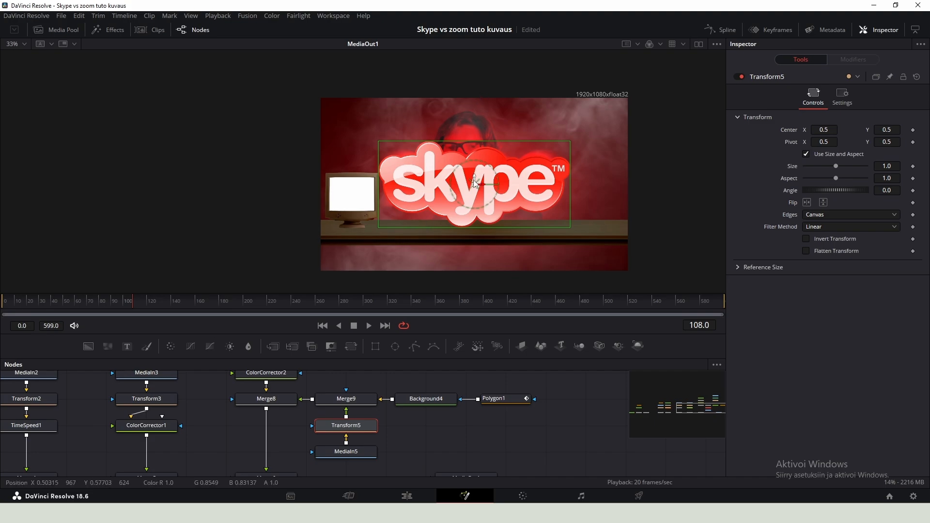
- Scale the Skype logo to size 0.165 and centre it on the monitor's white screen
{"action": "left_click_drag", "start_coordinate": [475, 183], "coordinate": [360, 202]}
{"action": "left_click_drag", "start_coordinate": [888, 165], "coordinate": [537, 179]}
{"action": "scroll", "coordinate": [171, 234], "scroll_direction": "up", "scroll_amount": 6}
{"action": "left_click_drag", "start_coordinate": [693, 167], "coordinate": [461, 190]}
{"action": "left_click_drag", "start_coordinate": [888, 166], "coordinate": [826, 166]}
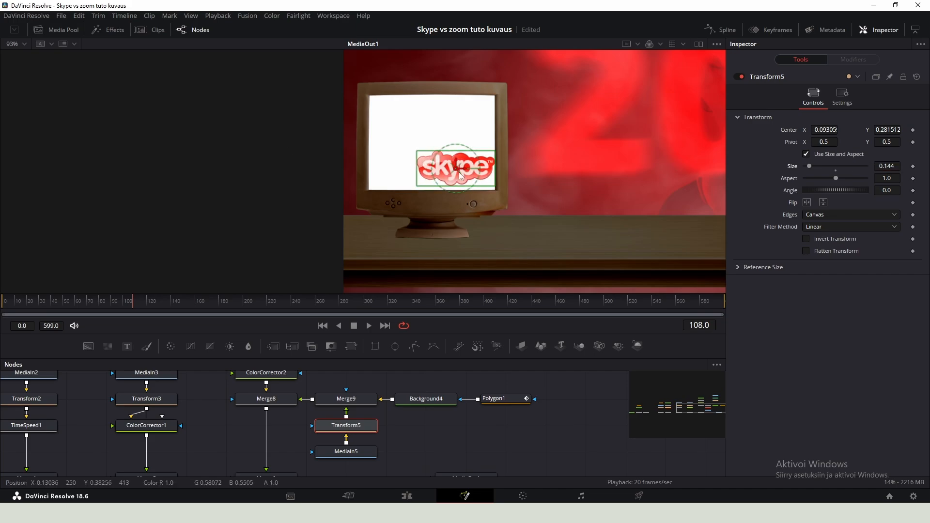
{"action": "left_click_drag", "start_coordinate": [457, 169], "coordinate": [431, 145]}
{"action": "left_click_drag", "start_coordinate": [888, 167], "coordinate": [898, 166]}
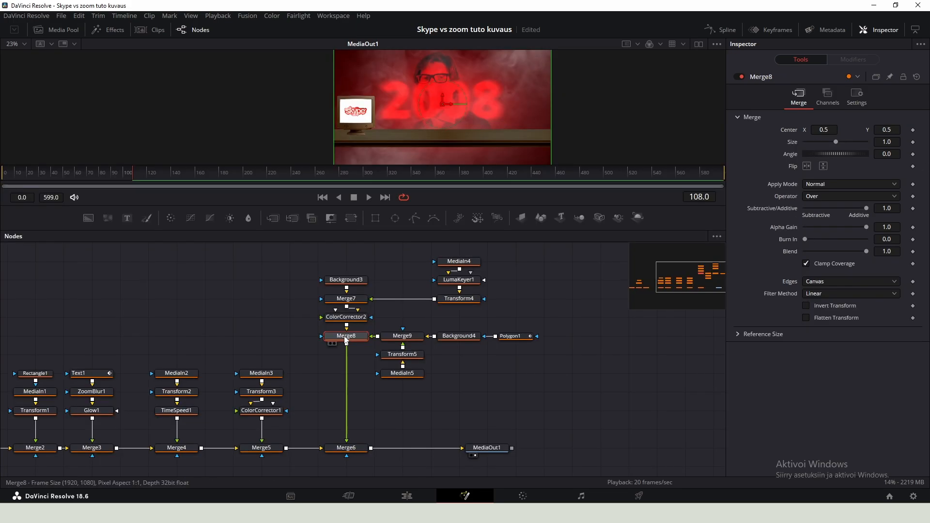
- Add a Duplicate node after the monitor merge with 5 copies, offset horizontally into a row across the desk
{"action": "key", "text": "shift+space"}
{"action": "type", "text": "dupli"}
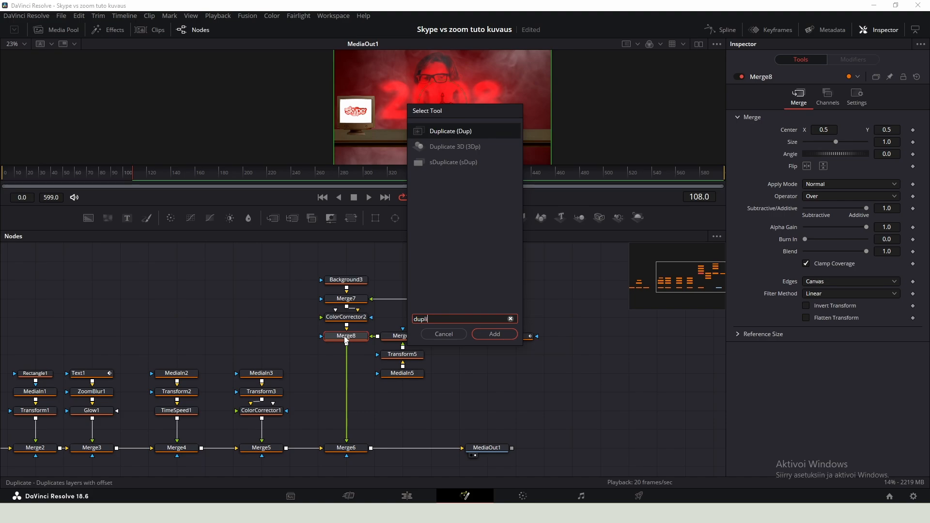
{"action": "key", "text": "Return"}
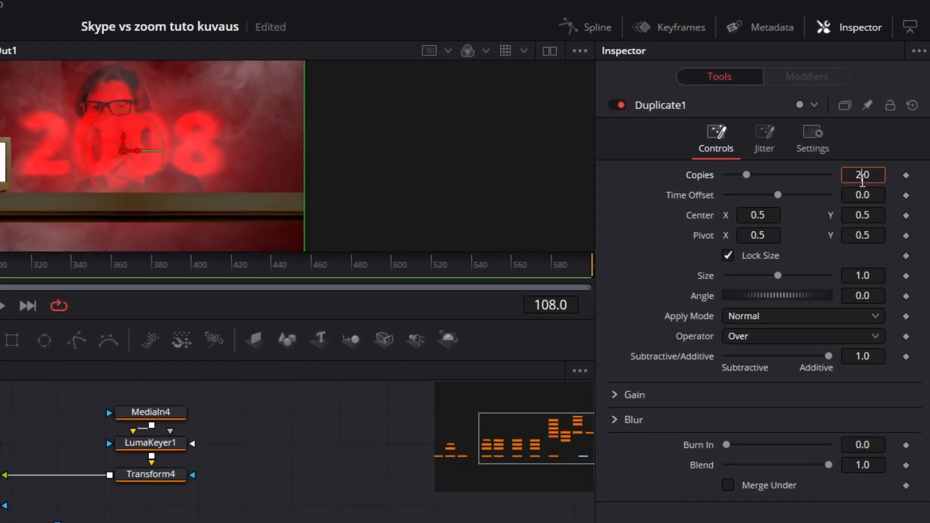
{"action": "type", "text": "5"}
{"action": "key", "text": "Return"}
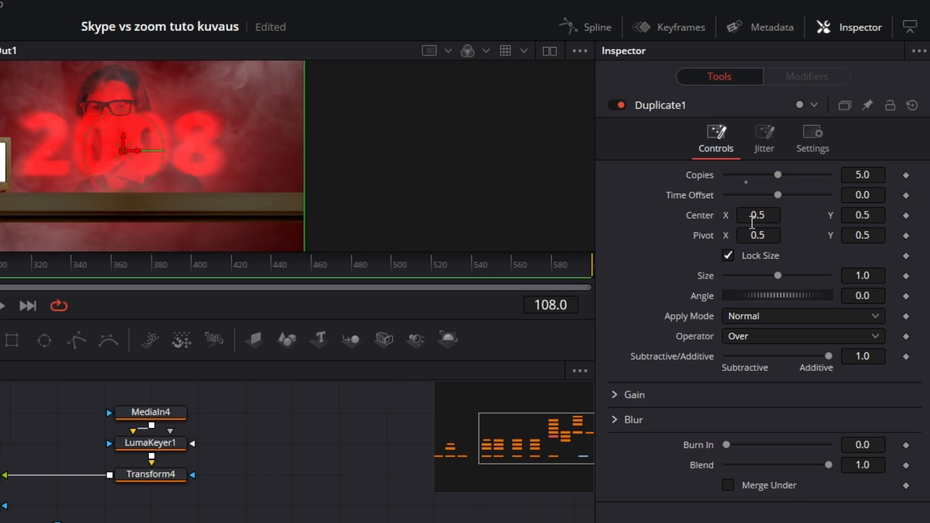
{"action": "left_click_drag", "start_coordinate": [770, 213], "coordinate": [800, 213]}
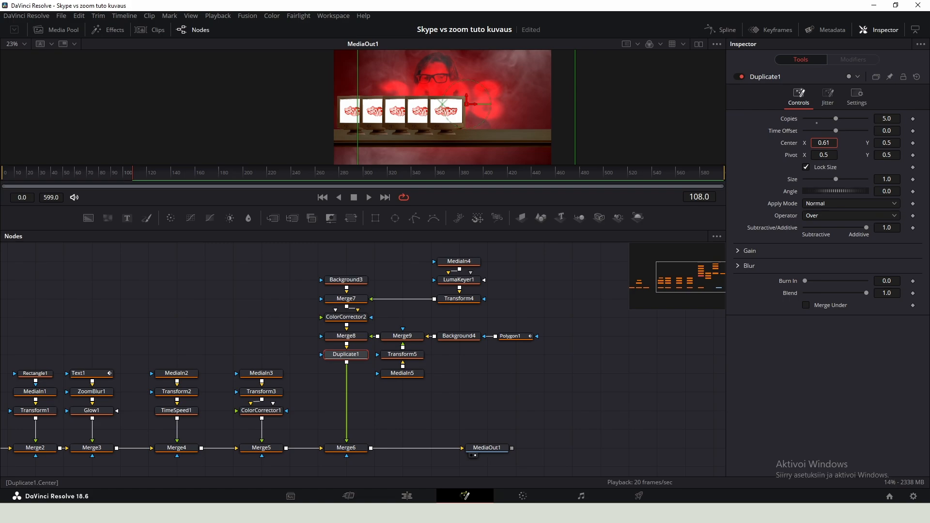
{"action": "mouse_move", "coordinate": [830, 143]}
{"action": "left_mouse_down"}
{"action": "mouse_move", "coordinate": [838, 143]}
{"action": "mouse_move", "coordinate": [826, 143]}
{"action": "left_mouse_up"}
- Add a Drop Shadow with strength 0.709, angle 0.0, distance 0.0283 and blur 0.402
{"action": "key", "text": "shift+space"}
{"action": "type", "text": "drop"}
{"action": "key", "text": "Return"}
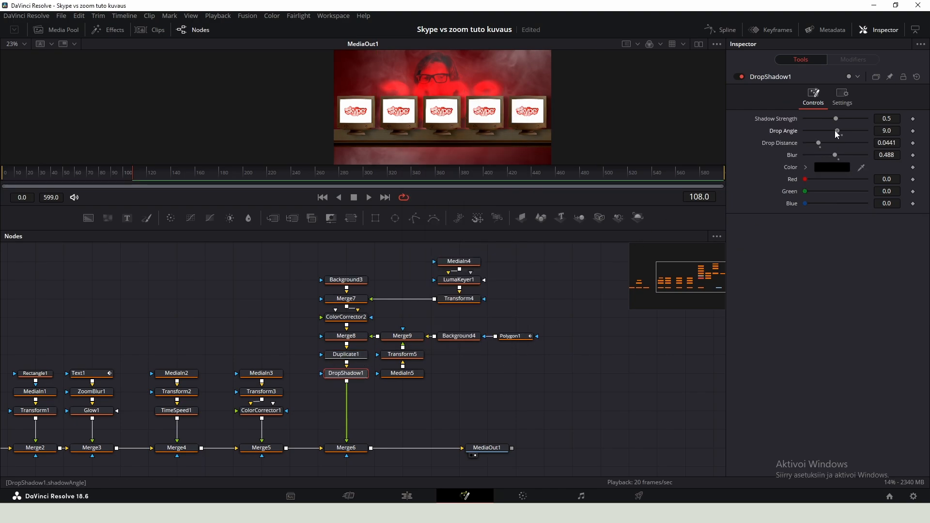
{"action": "left_click_drag", "start_coordinate": [835, 131], "coordinate": [834, 131]}
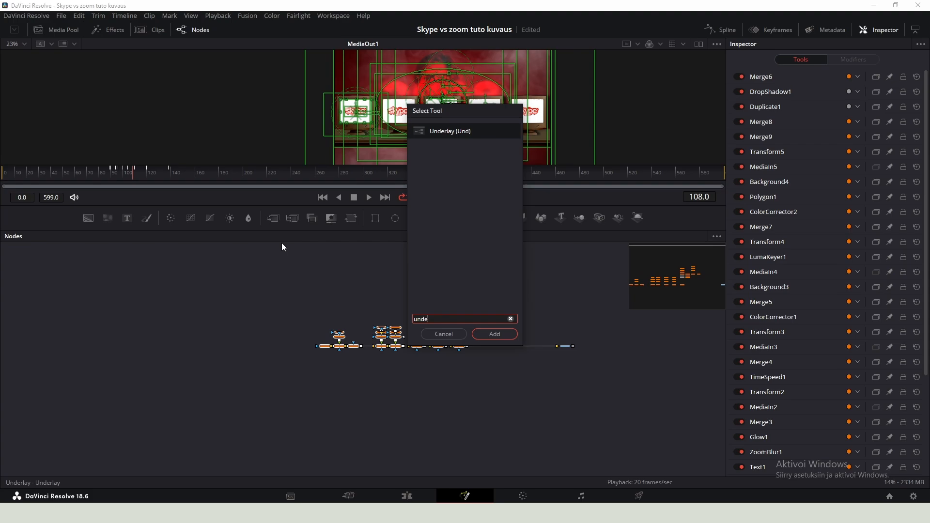
- Enclose the whole Skype node tree in an Underlay and rename it Skype_Scene
{"action": "key", "text": "Return"}
{"action": "scroll", "coordinate": [421, 334], "scroll_direction": "up", "scroll_amount": 3}
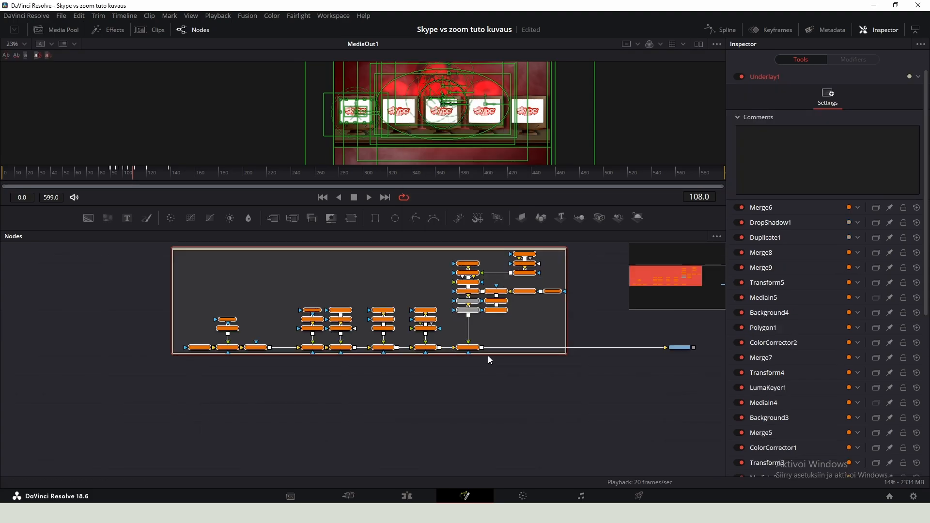
{"action": "left_click_drag", "start_coordinate": [487, 355], "coordinate": [487, 381]}
{"action": "left_click", "coordinate": [418, 282]}
{"action": "left_click_drag", "start_coordinate": [415, 275], "coordinate": [420, 295]}
{"action": "left_click", "coordinate": [418, 272]}
{"action": "key", "text": "F2"}
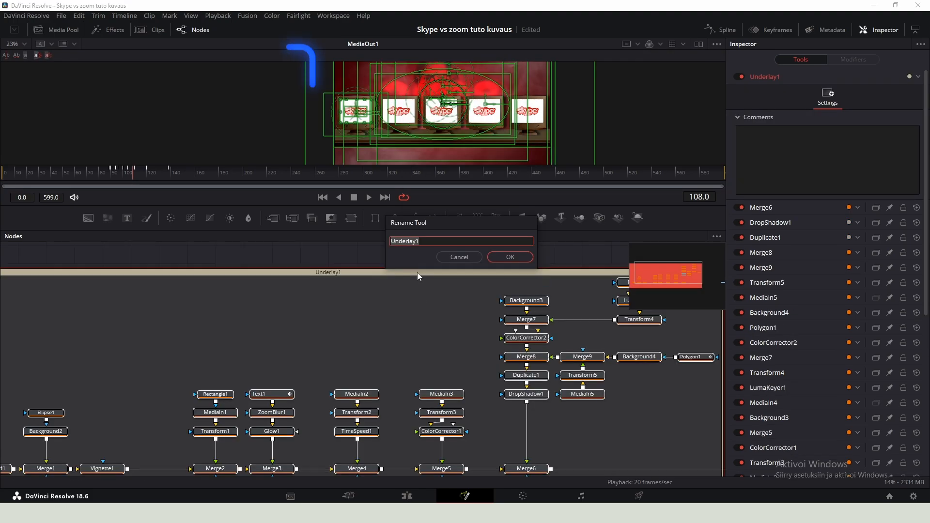
{"action": "type", "text": "S"}
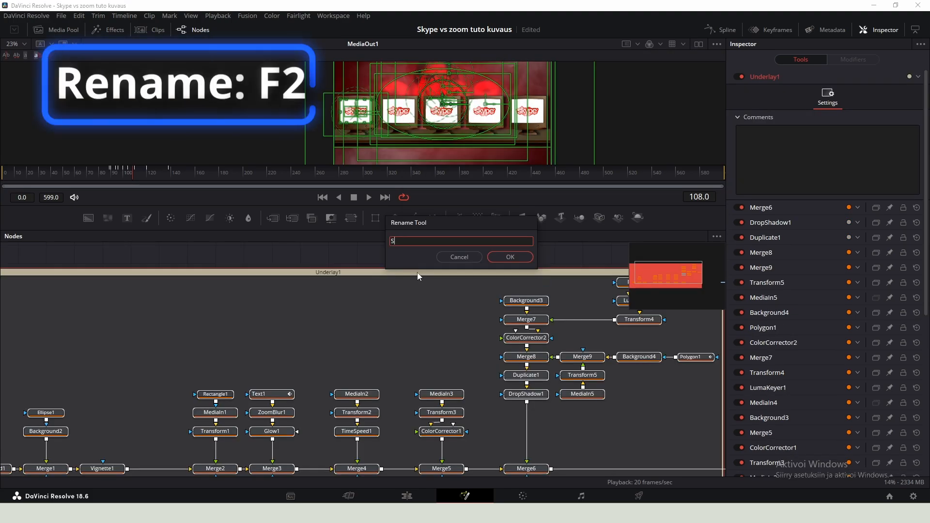
{"action": "type", "text": "kype_"}
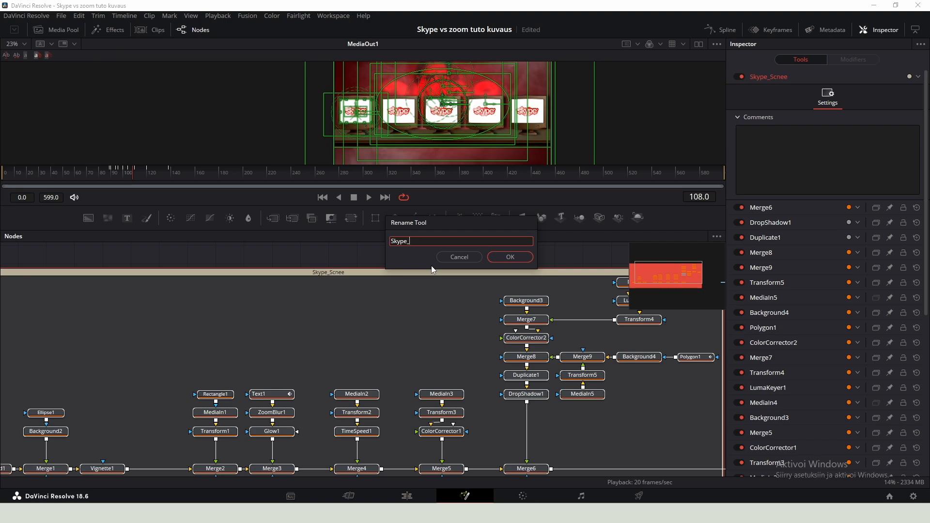
{"action": "type", "text": "Scene"}
{"action": "key", "text": "Return"}
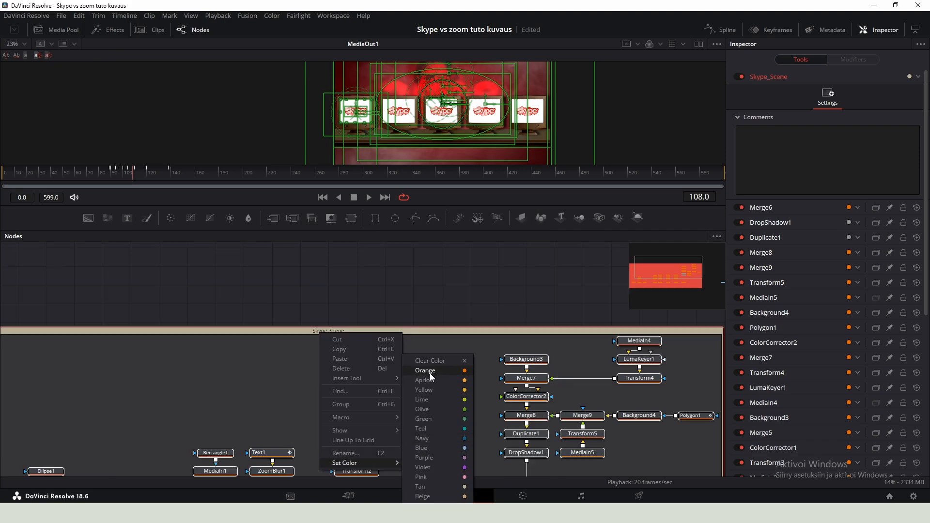
- Copy the background, ellipse, merge and vignette nodes and paste the copy outside the Skype_Scene underlay
{"action": "left_click", "coordinate": [429, 372]}
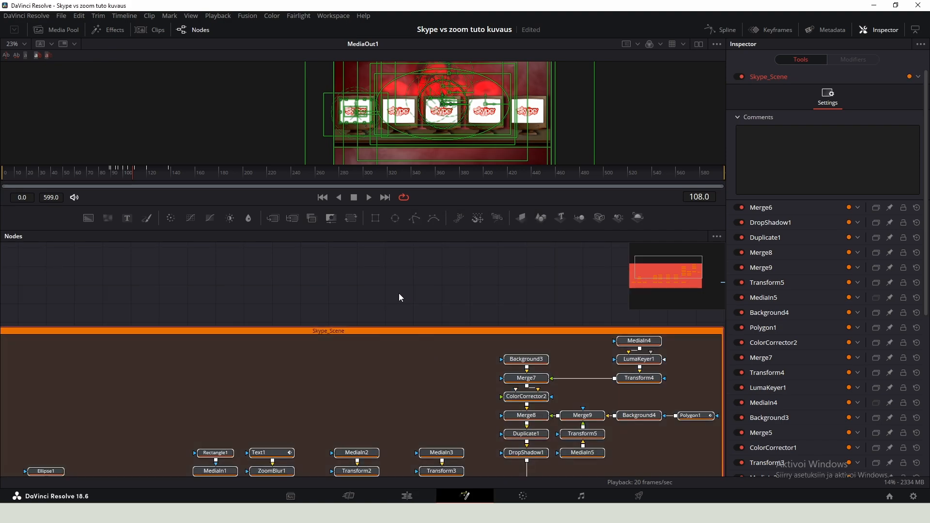
{"action": "scroll", "coordinate": [399, 297], "scroll_direction": "down", "scroll_amount": 5}
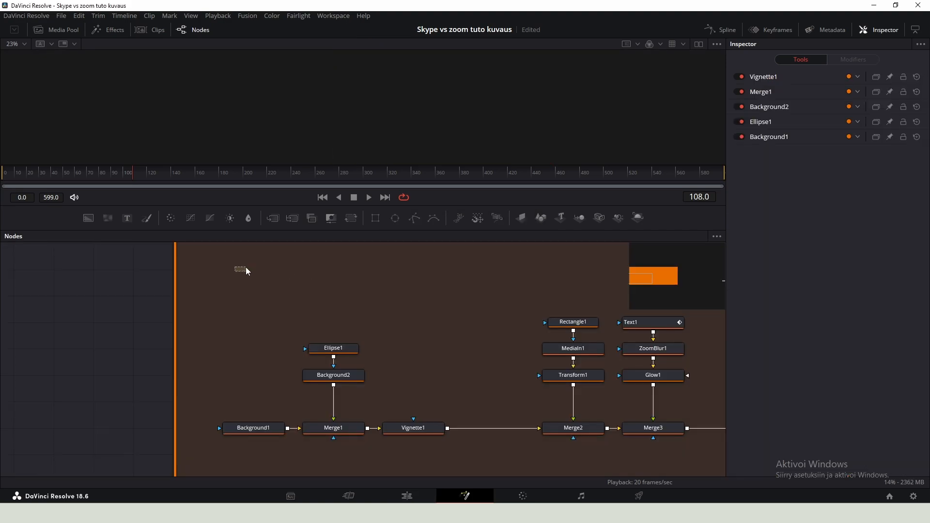
{"action": "left_click_drag", "start_coordinate": [246, 267], "coordinate": [446, 449]}
{"action": "scroll", "coordinate": [256, 365], "scroll_direction": "down", "scroll_amount": 5}
{"action": "scroll", "coordinate": [255, 364], "scroll_direction": "down", "scroll_amount": 2}
{"action": "left_click_drag", "start_coordinate": [504, 355], "coordinate": [356, 293]}
{"action": "scroll", "coordinate": [288, 346], "scroll_direction": "up", "scroll_amount": 4}
{"action": "left_click", "coordinate": [296, 345]}
{"action": "key", "text": "ctrl+v"}
{"action": "scroll", "coordinate": [296, 344], "scroll_direction": "up", "scroll_amount": 4}
{"action": "left_click", "coordinate": [319, 345]}
{"action": "scroll", "coordinate": [320, 344], "scroll_direction": "up", "scroll_amount": 2}
{"action": "left_click_drag", "start_coordinate": [362, 266], "coordinate": [366, 370]}
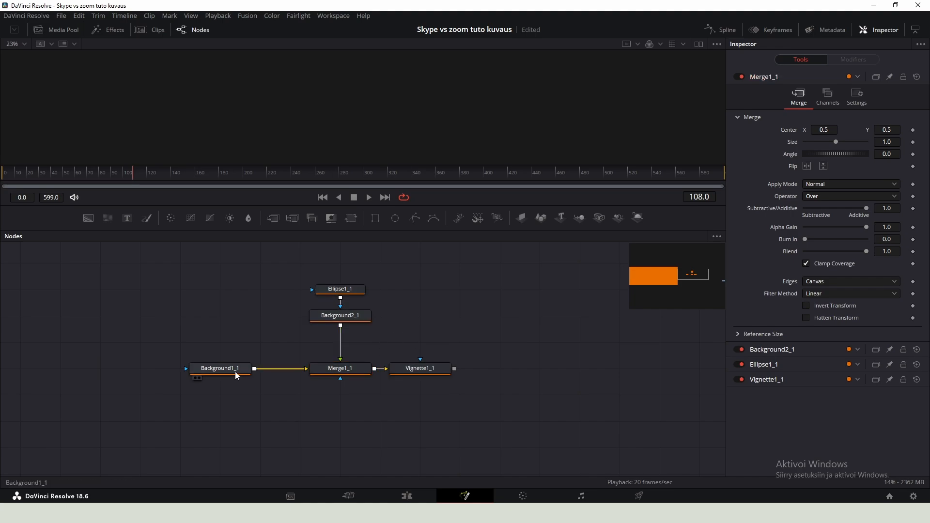
- Rearrange the pasted background nodes into a compact vertical chain and view the copied vignette
{"action": "left_click_drag", "start_coordinate": [235, 371], "coordinate": [272, 268]}
{"action": "left_click_drag", "start_coordinate": [339, 374], "coordinate": [257, 298]}
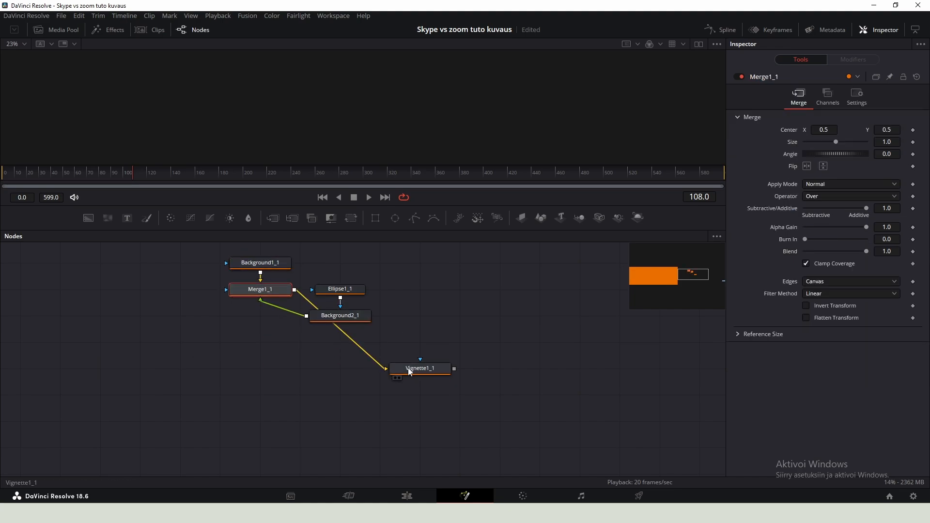
{"action": "left_click_drag", "start_coordinate": [409, 371], "coordinate": [272, 346]}
{"action": "left_click_drag", "start_coordinate": [340, 288], "coordinate": [339, 262]}
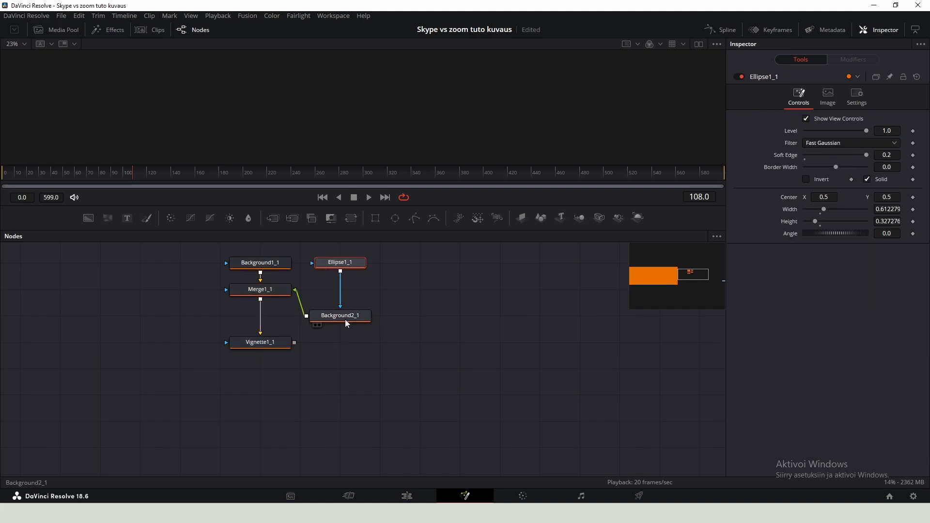
{"action": "left_click_drag", "start_coordinate": [345, 319], "coordinate": [345, 292]}
{"action": "left_click_drag", "start_coordinate": [380, 264], "coordinate": [341, 297]}
{"action": "left_click_drag", "start_coordinate": [346, 292], "coordinate": [385, 292]}
{"action": "left_click", "coordinate": [346, 327]}
{"action": "left_click", "coordinate": [267, 343]}
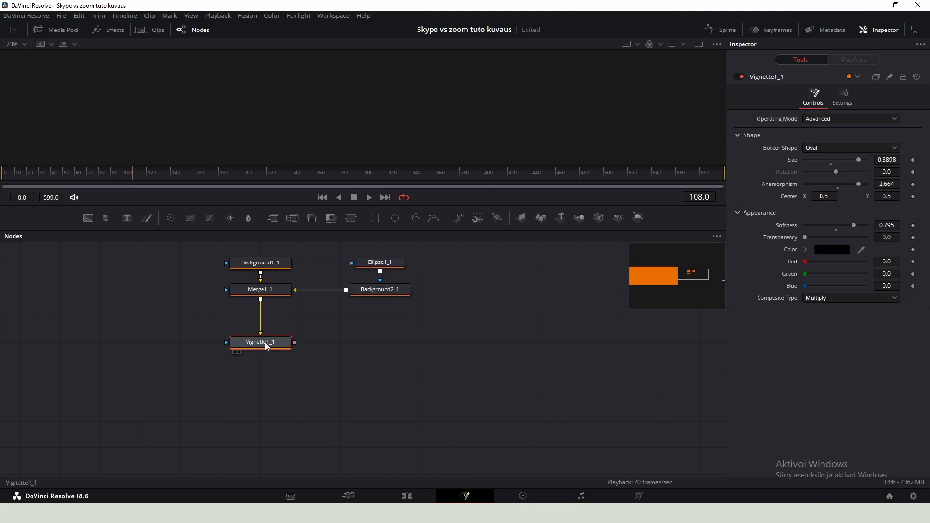
{"action": "key", "text": "2"}
{"action": "left_click_drag", "start_coordinate": [320, 316], "coordinate": [355, 356]}
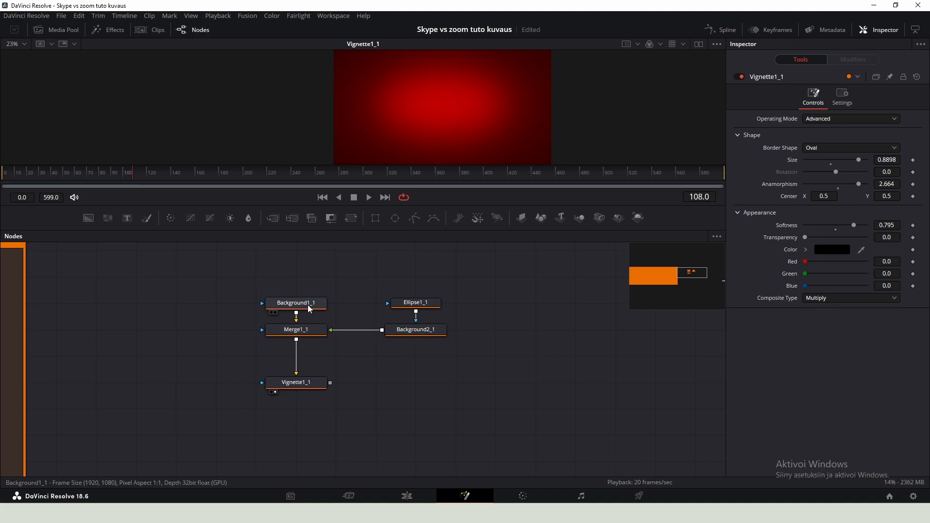
- Change the copied outer background's colour to a dark blue
{"action": "left_click", "coordinate": [295, 304]}
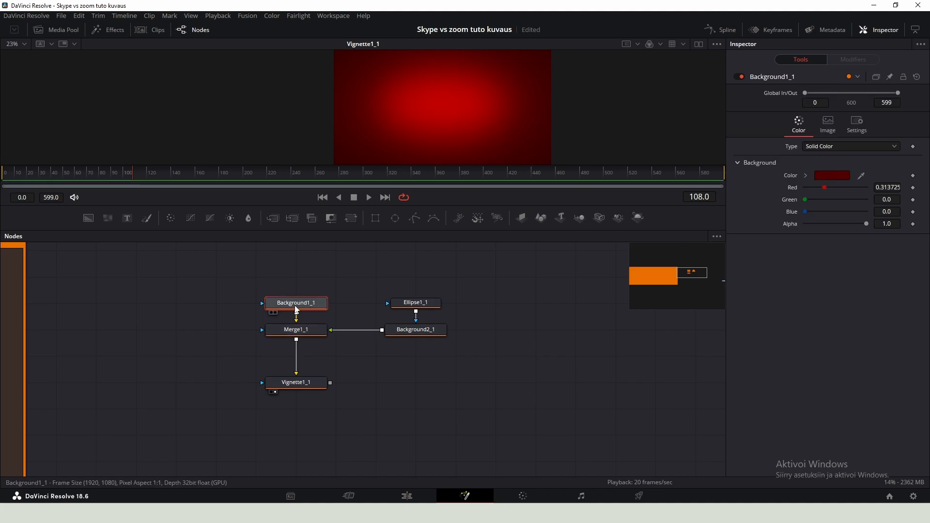
{"action": "left_click", "coordinate": [832, 175]}
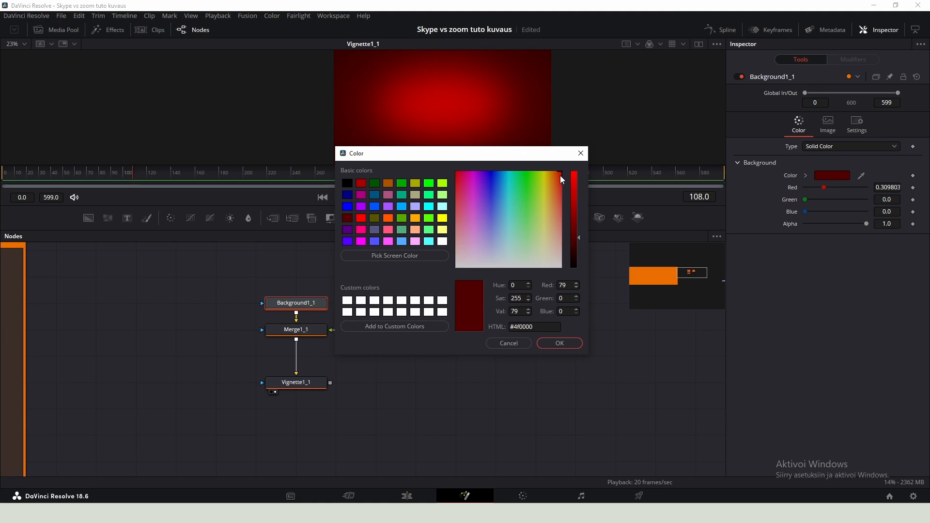
{"action": "mouse_move", "coordinate": [560, 176]}
{"action": "left_mouse_down"}
{"action": "mouse_move", "coordinate": [491, 159]}
{"action": "mouse_move", "coordinate": [496, 179]}
{"action": "left_mouse_up"}
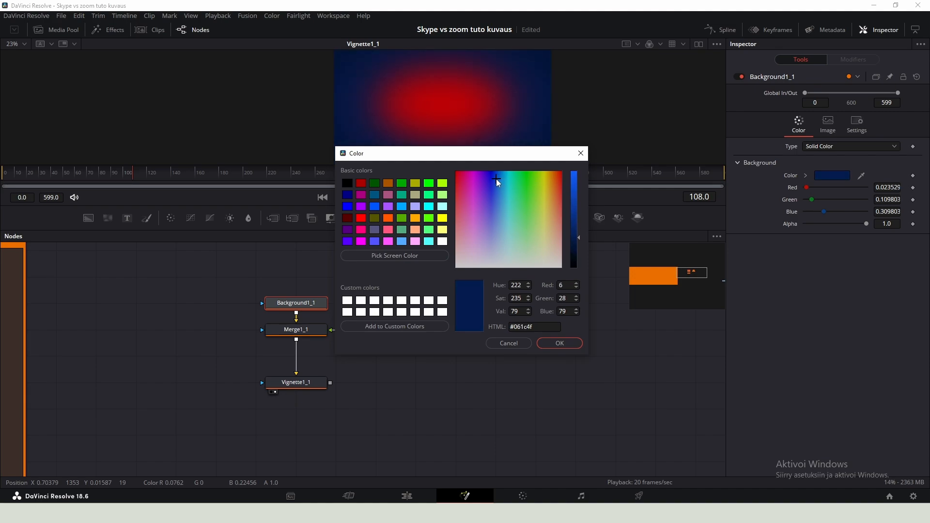
{"action": "left_click", "coordinate": [560, 343]}
- Change the copied inner background's colour to a bright blue
{"action": "left_click", "coordinate": [426, 330]}
{"action": "left_click", "coordinate": [832, 176]}
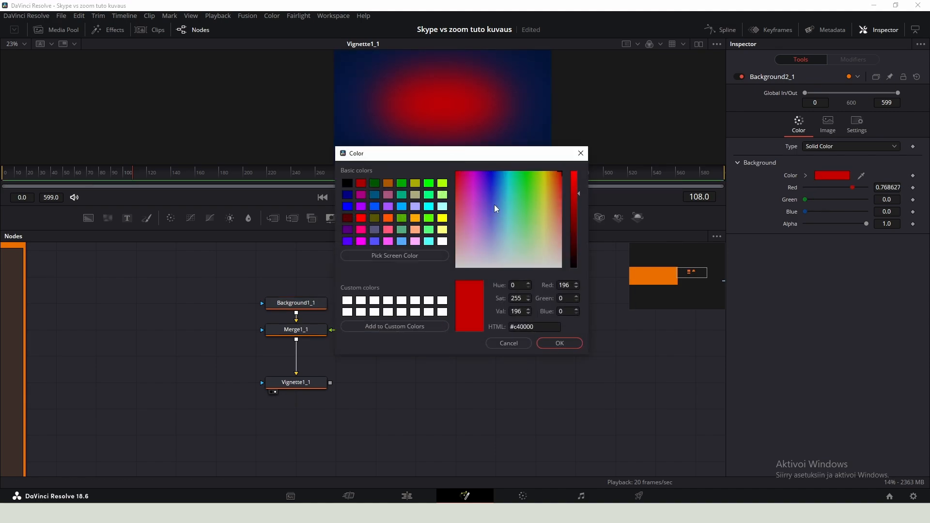
{"action": "left_click_drag", "start_coordinate": [497, 194], "coordinate": [492, 188]}
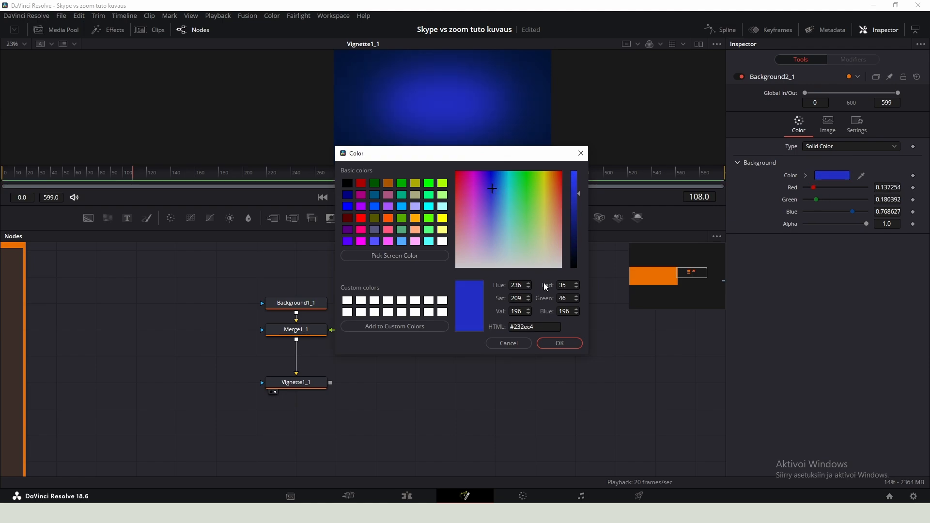
{"action": "key", "text": "Return"}
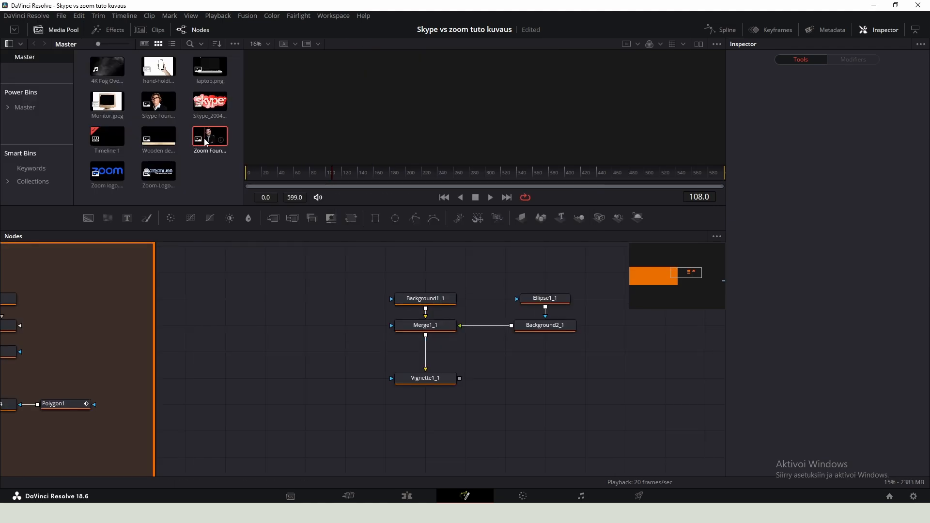
- Add the Zoom Founder image and merge it over the blue vignette background
{"action": "left_click_drag", "start_coordinate": [206, 141], "coordinate": [305, 378]}
{"action": "left_click_drag", "start_coordinate": [426, 378], "coordinate": [425, 351]}
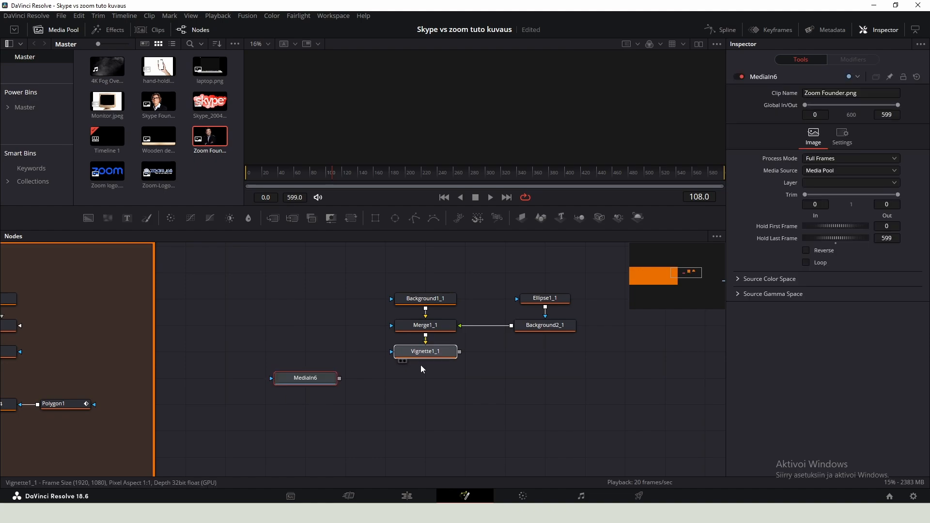
{"action": "left_click_drag", "start_coordinate": [339, 378], "coordinate": [459, 353]}
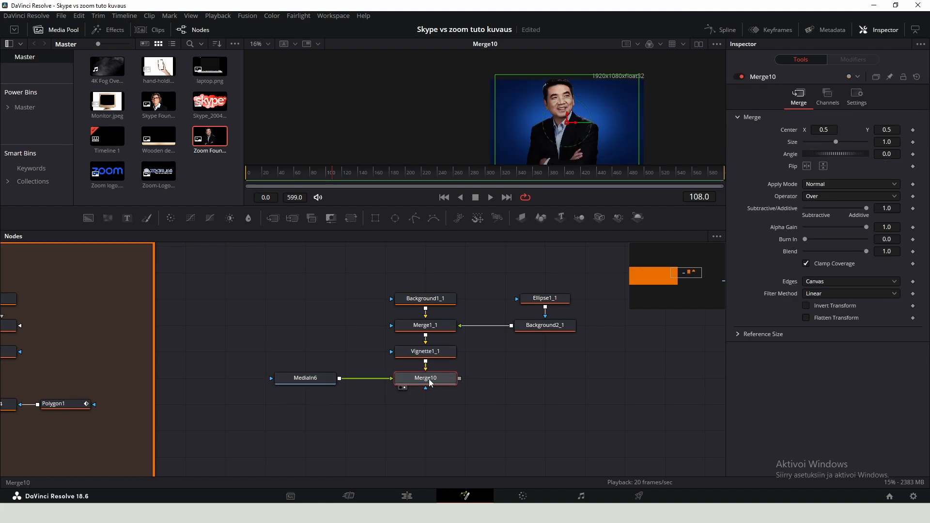
- Add a Transform after the Zoom founder image, scaling it down and centring it in the frame
{"action": "left_click", "coordinate": [56, 30]}
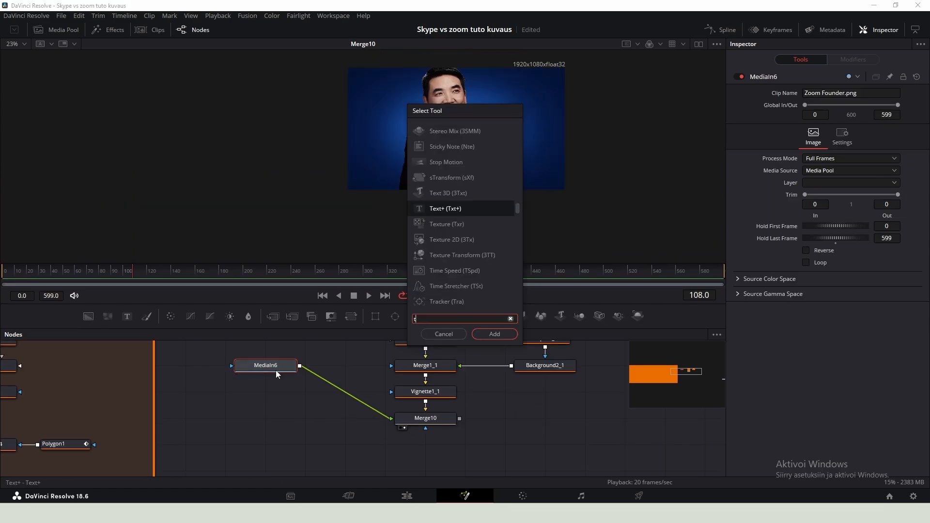
{"action": "left_click_drag", "start_coordinate": [325, 368], "coordinate": [246, 420]}
{"action": "left_click_drag", "start_coordinate": [891, 166], "coordinate": [867, 167]}
{"action": "left_click_drag", "start_coordinate": [459, 133], "coordinate": [468, 122]}
{"action": "left_click", "coordinate": [266, 365]}
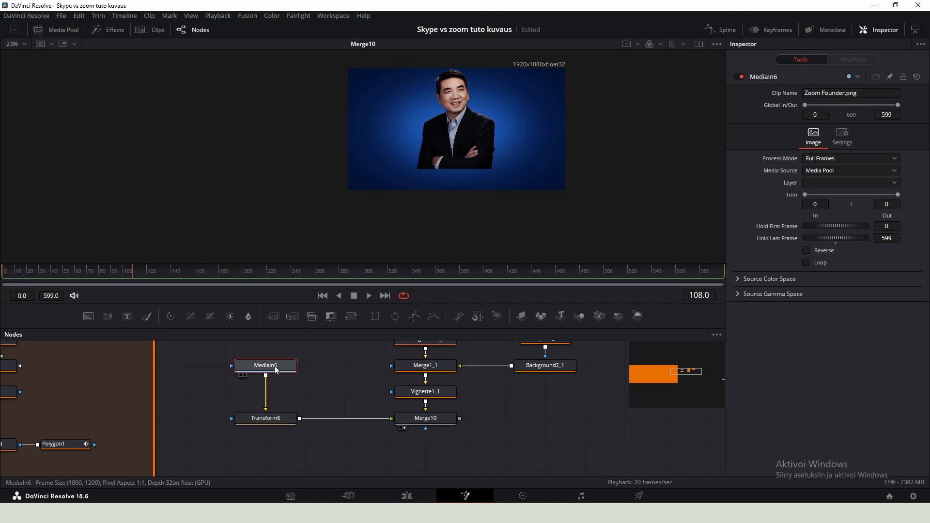
- Mask the Zoom founder image with a rectangle of soft edge 0.1102, resized and moved up around his upper body
{"action": "left_click", "coordinate": [376, 317]}
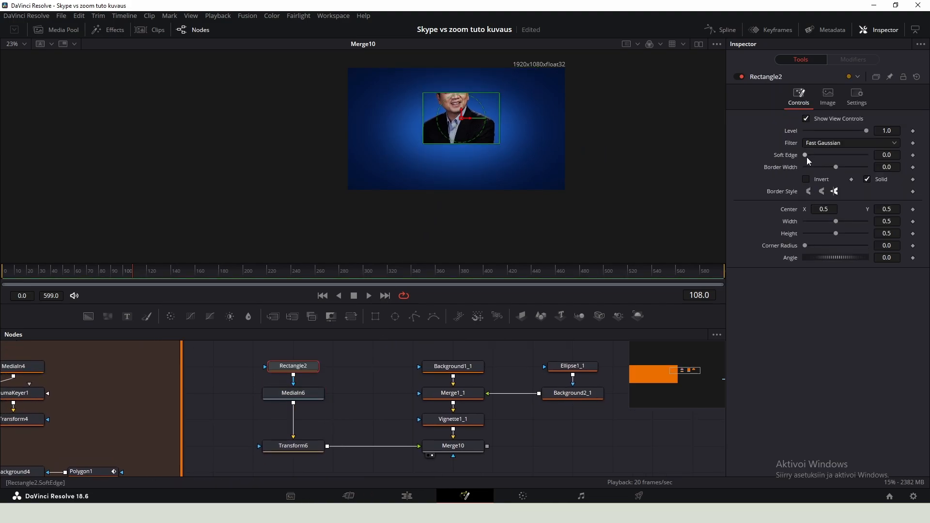
{"action": "left_click_drag", "start_coordinate": [806, 157], "coordinate": [837, 155]}
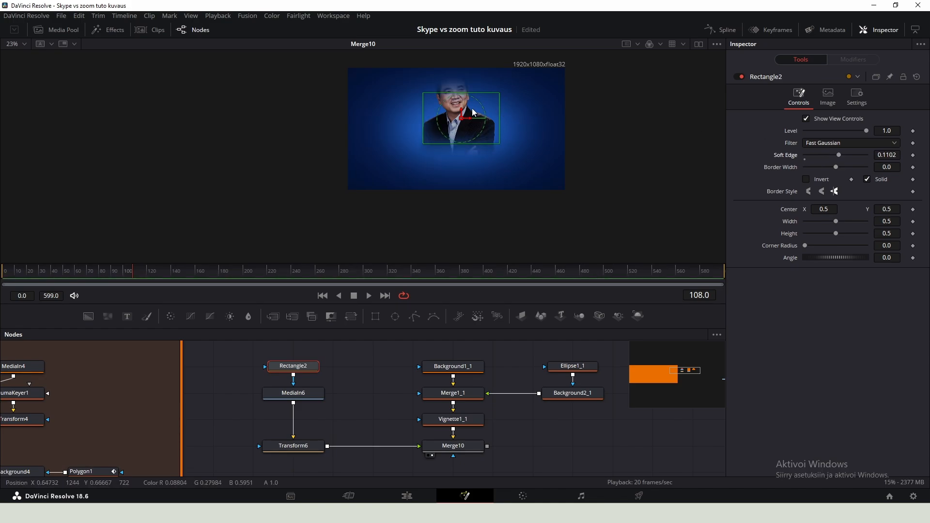
{"action": "left_click_drag", "start_coordinate": [489, 96], "coordinate": [509, 67]}
{"action": "left_click_drag", "start_coordinate": [461, 118], "coordinate": [460, 94]}
- Copy the title text, glow, fog and desk branches with their merges and paste them outside the underlay
{"action": "left_click_drag", "start_coordinate": [525, 189], "coordinate": [416, 160]}
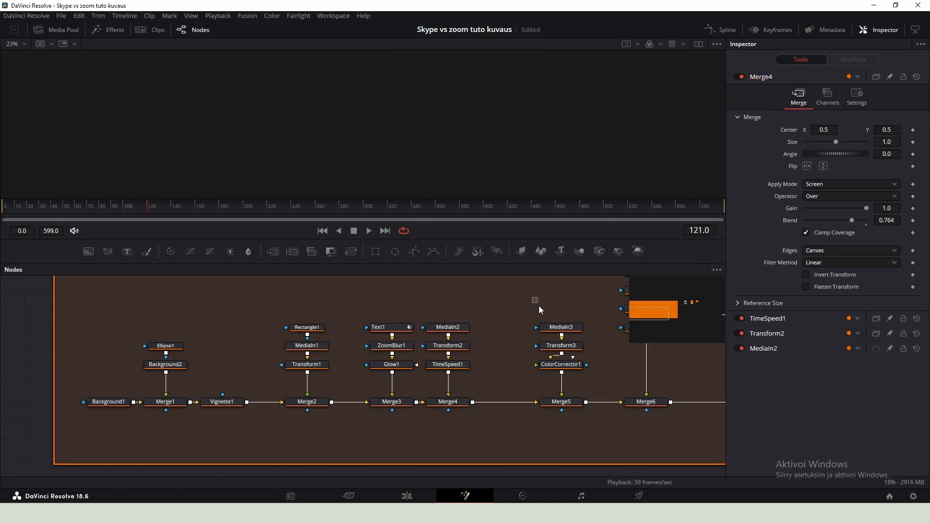
{"action": "left_click_drag", "start_coordinate": [535, 301], "coordinate": [584, 416]}
{"action": "left_click_drag", "start_coordinate": [556, 368], "coordinate": [499, 368]}
{"action": "left_click", "coordinate": [381, 296]}
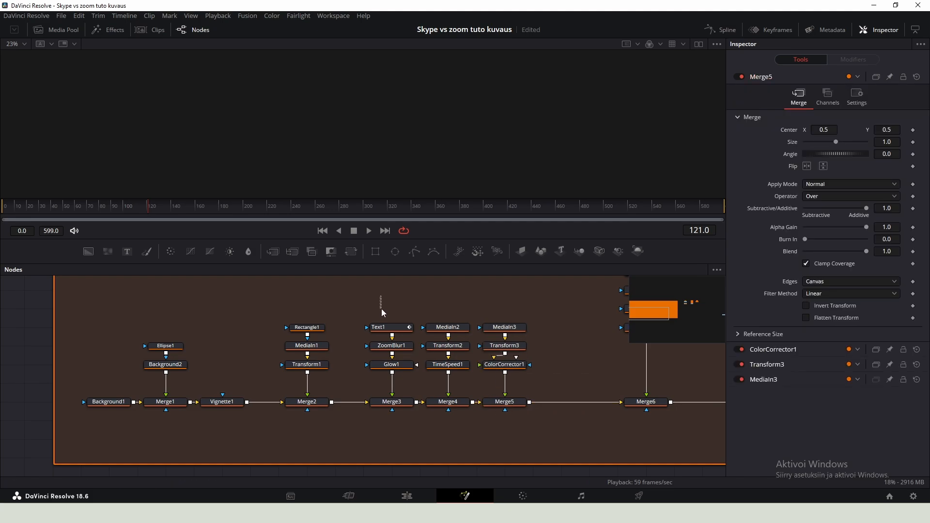
{"action": "left_click_drag", "start_coordinate": [382, 309], "coordinate": [383, 375]}
{"action": "left_click_drag", "start_coordinate": [456, 290], "coordinate": [458, 376]}
{"action": "left_click_drag", "start_coordinate": [507, 293], "coordinate": [508, 380]}
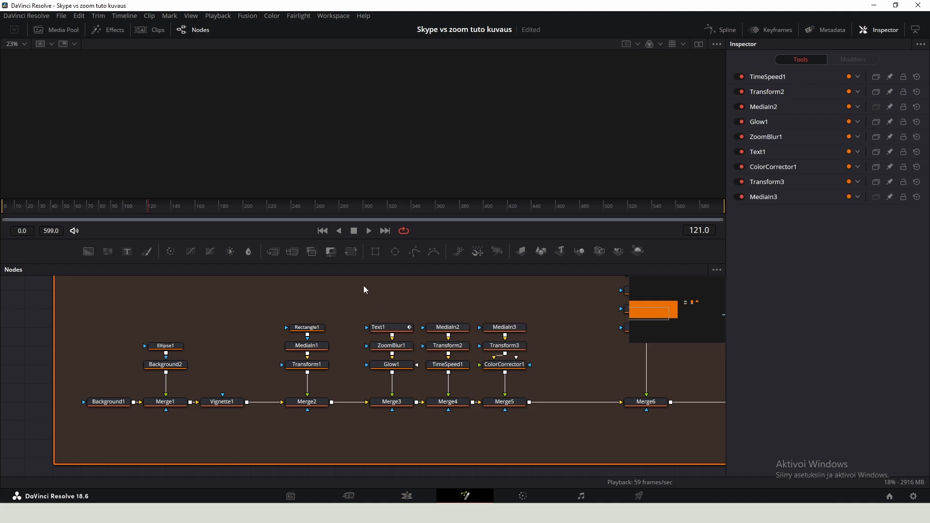
{"action": "left_click_drag", "start_coordinate": [365, 289], "coordinate": [521, 414]}
{"action": "scroll", "coordinate": [335, 362], "scroll_direction": "down", "scroll_amount": 6}
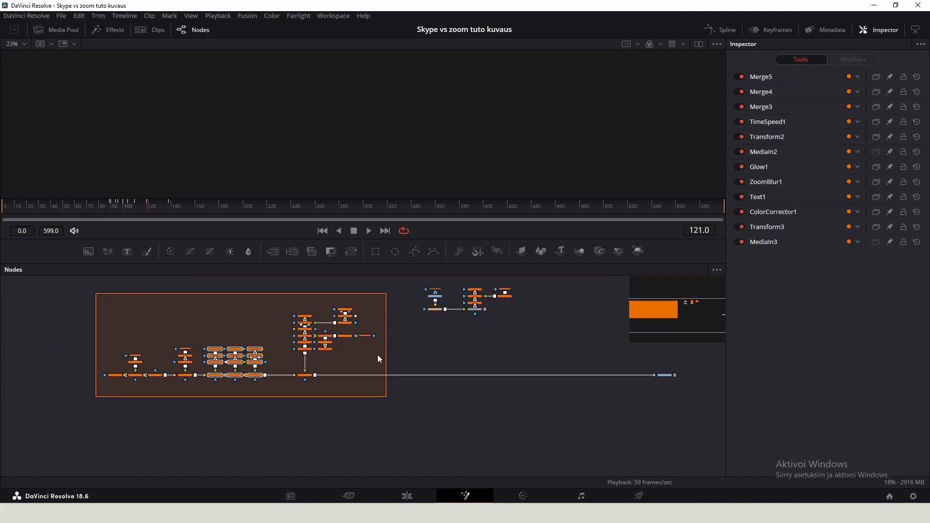
{"action": "scroll", "coordinate": [460, 315], "scroll_direction": "up", "scroll_amount": 5}
{"action": "key", "text": "ctrl+c"}
{"action": "key", "text": "ctrl+v"}
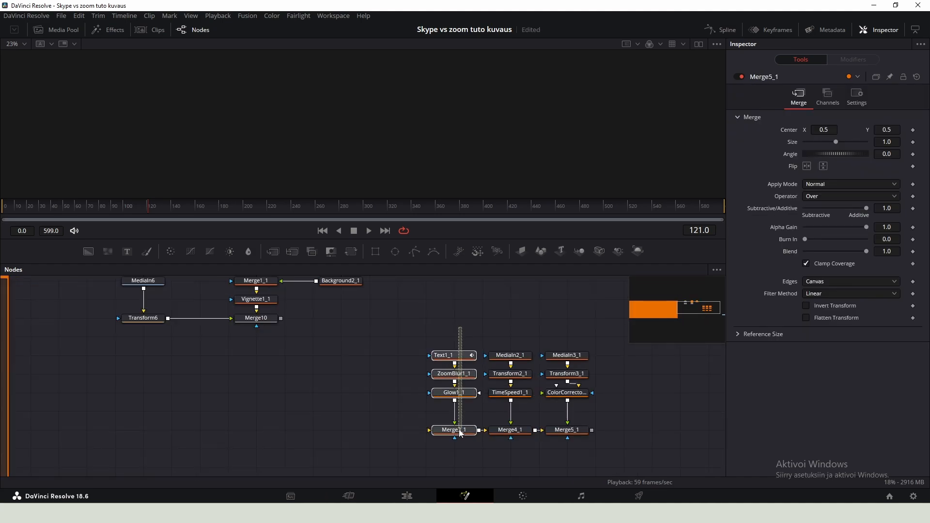
- Connect the pasted title-text merge after Merge10 and arrange the text, zoom blur and glow nodes in a row
{"action": "left_click_drag", "start_coordinate": [460, 431], "coordinate": [459, 431]}
{"action": "left_click_drag", "start_coordinate": [459, 431], "coordinate": [403, 432]}
{"action": "left_click", "coordinate": [474, 430]}
{"action": "left_click", "coordinate": [516, 424]}
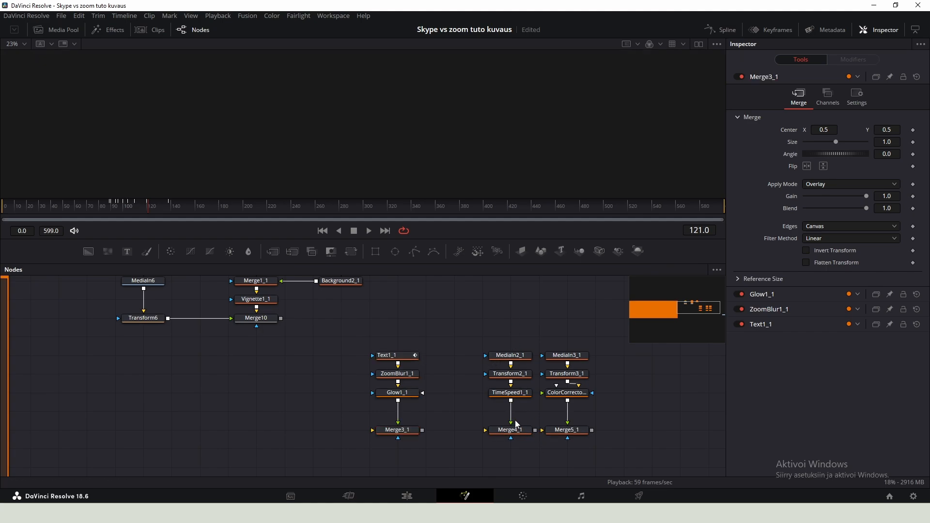
{"action": "left_click_drag", "start_coordinate": [432, 316], "coordinate": [387, 438]}
{"action": "left_click_drag", "start_coordinate": [443, 312], "coordinate": [179, 432]}
{"action": "scroll", "coordinate": [368, 328], "scroll_direction": "left", "scroll_amount": 3}
{"action": "left_click", "coordinate": [367, 329]}
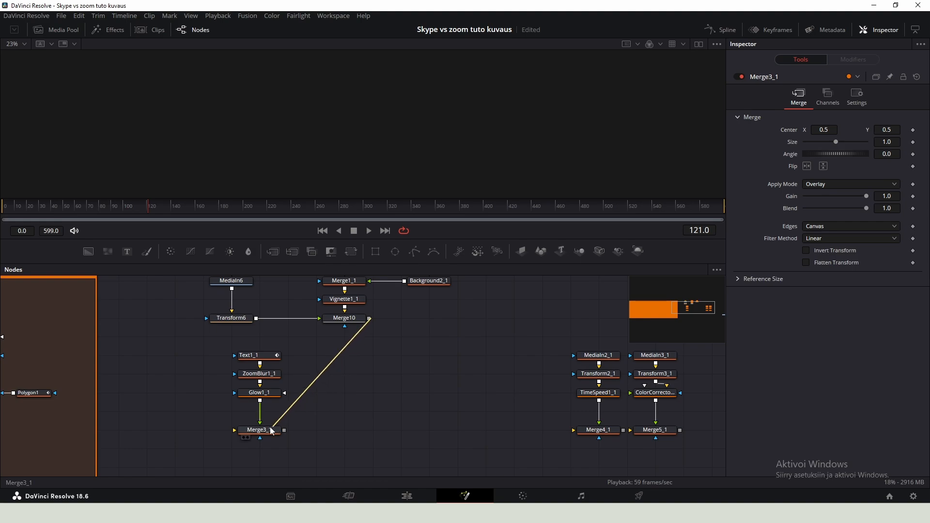
{"action": "left_click_drag", "start_coordinate": [271, 431], "coordinate": [338, 363]}
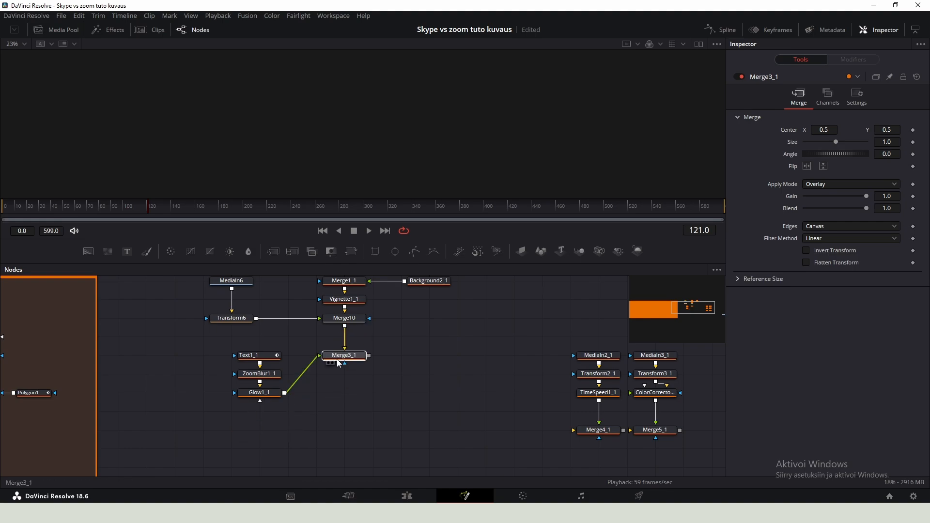
{"action": "left_click_drag", "start_coordinate": [260, 363], "coordinate": [203, 356]}
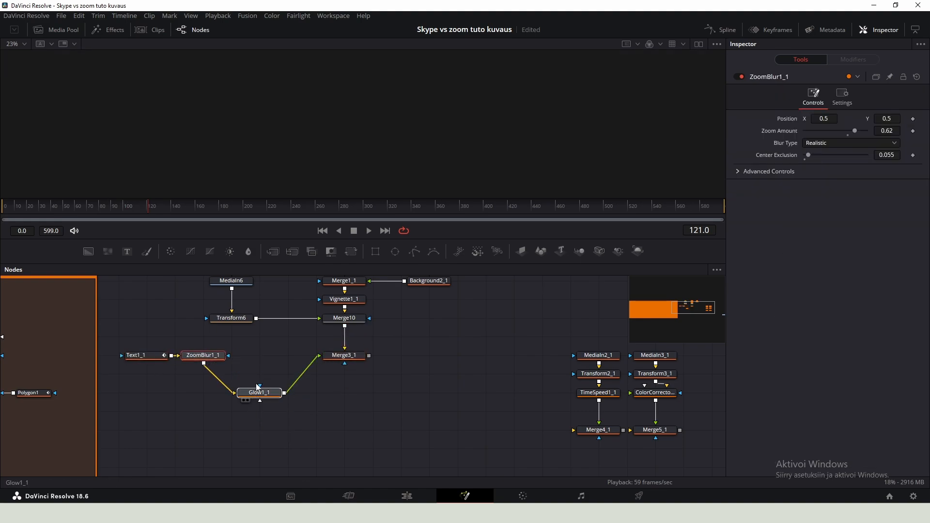
{"action": "left_click_drag", "start_coordinate": [259, 401], "coordinate": [175, 356]}
- Chain the pasted Merge4_1 and Merge5_1 branches below Merge3_1 in the Zoom composition
{"action": "left_click_drag", "start_coordinate": [561, 322], "coordinate": [604, 445]}
{"action": "left_click_drag", "start_coordinate": [595, 430], "coordinate": [326, 395]}
{"action": "left_click_drag", "start_coordinate": [564, 331], "coordinate": [680, 427]}
{"action": "left_click_drag", "start_coordinate": [657, 431], "coordinate": [385, 386]}
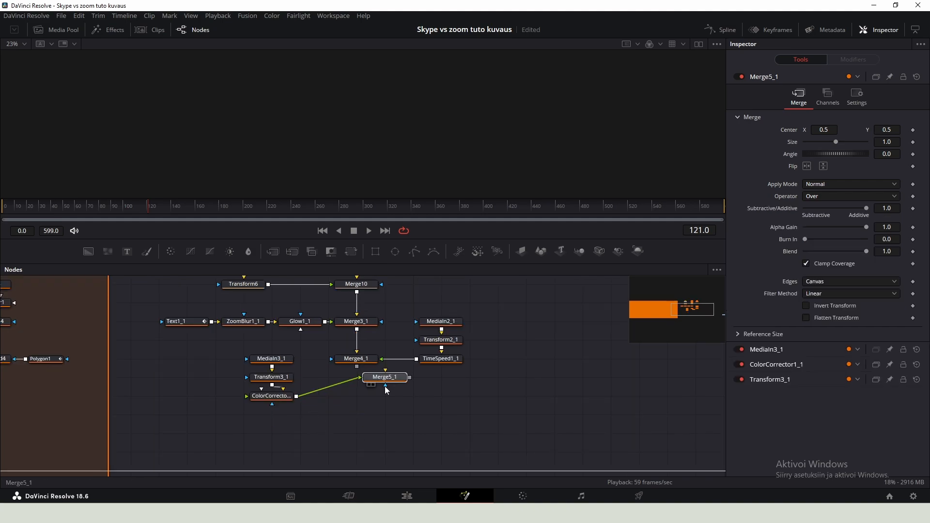
- View the Zoom composition and set the inner blue background's colour to #174ec4
{"action": "left_click", "coordinate": [356, 397]}
{"action": "key", "text": "1"}
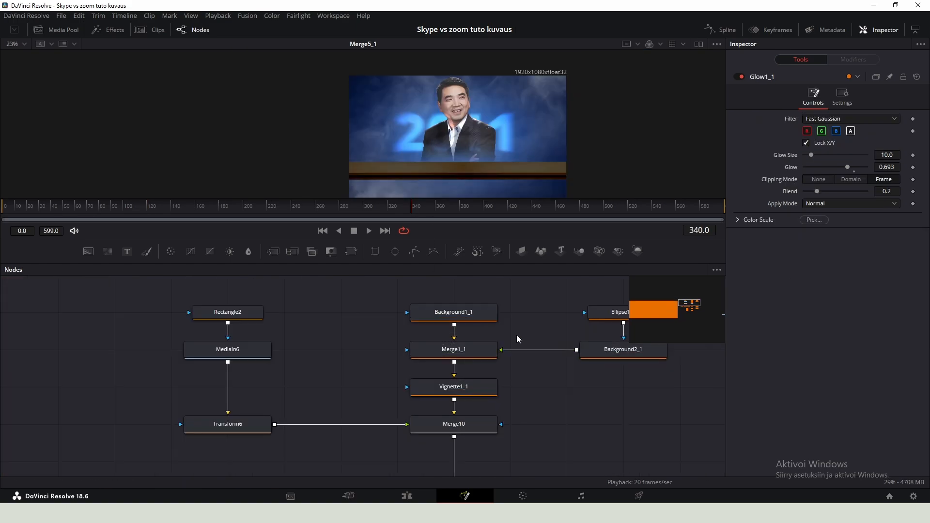
{"action": "left_click", "coordinate": [446, 313]}
{"action": "left_click_drag", "start_coordinate": [513, 332], "coordinate": [359, 354]}
{"action": "left_click", "coordinate": [461, 378]}
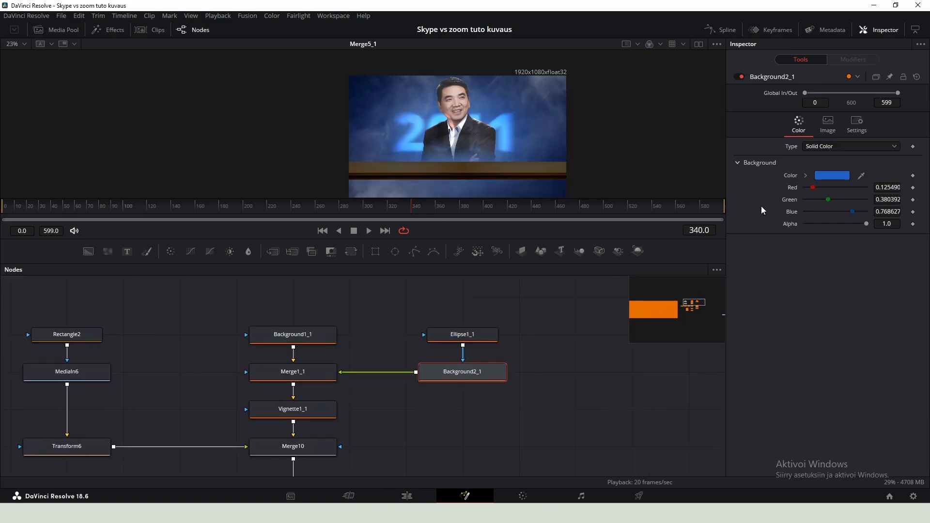
{"action": "left_click", "coordinate": [832, 175]}
{"action": "left_click", "coordinate": [497, 184]}
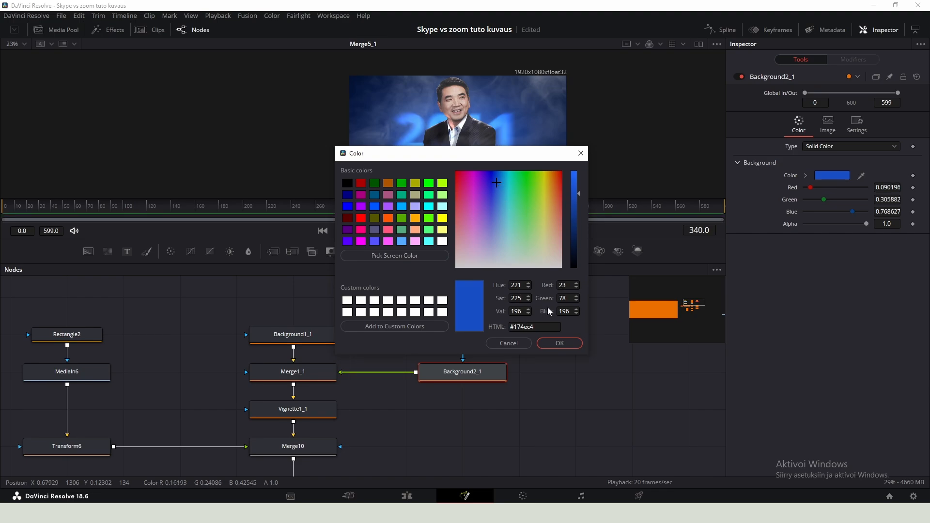
{"action": "left_click", "coordinate": [559, 343]}
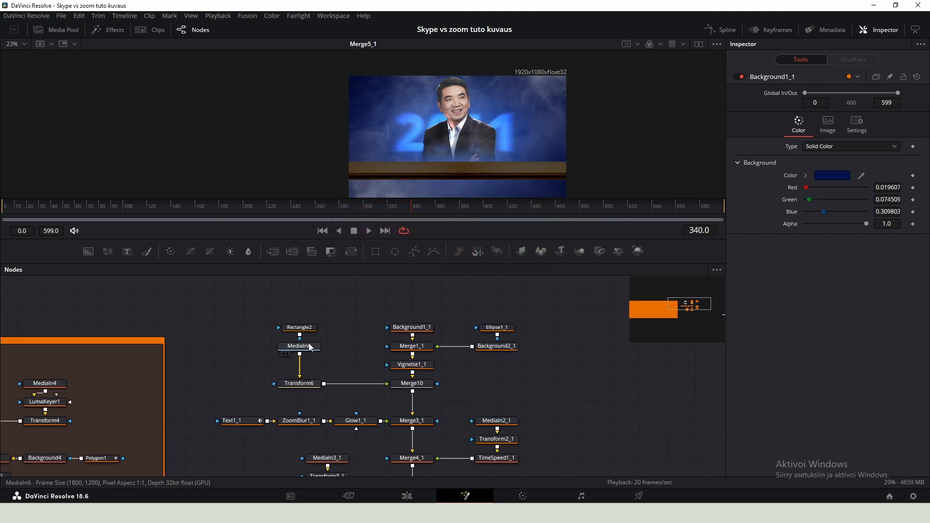
- Set Merge10's apply mode to Overlay so the founder image blends with the blue background
{"action": "left_click", "coordinate": [312, 346]}
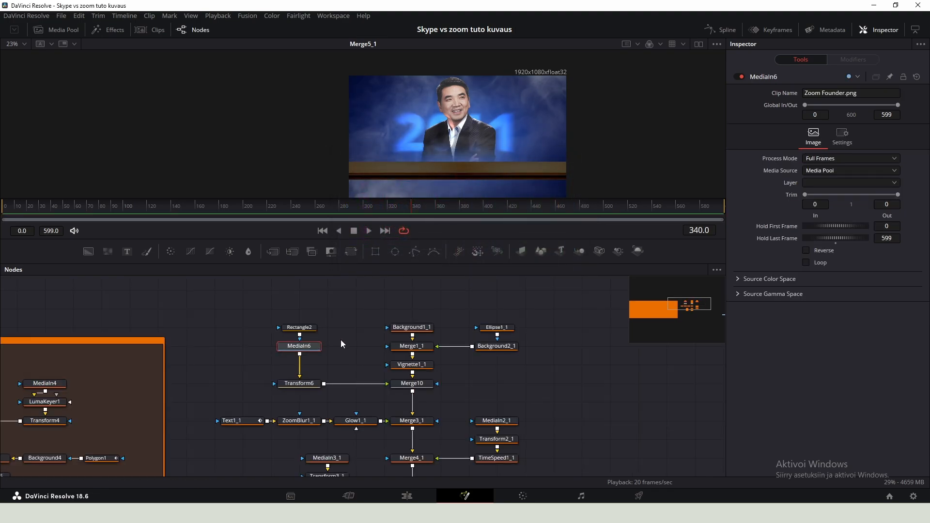
{"action": "left_click", "coordinate": [307, 385]}
{"action": "left_click", "coordinate": [412, 383]}
{"action": "left_click", "coordinate": [822, 184]}
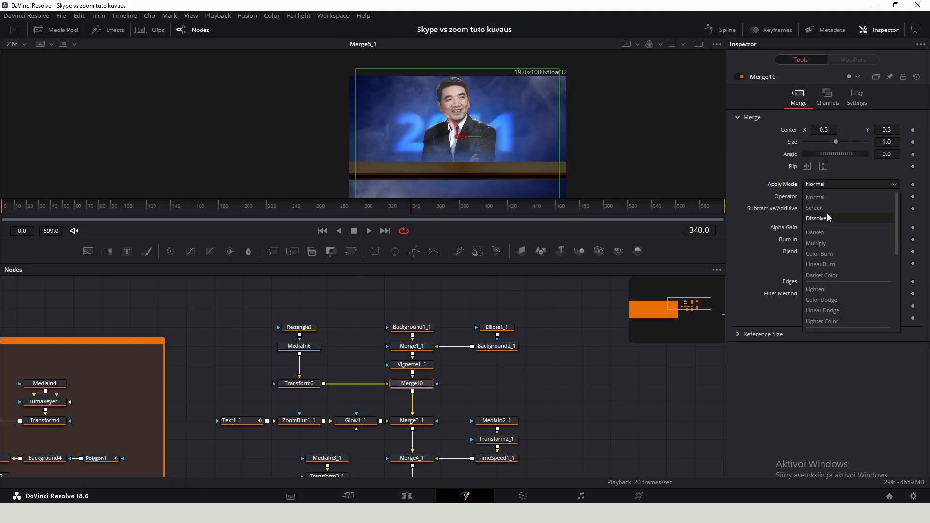
{"action": "key", "text": "o"}
{"action": "key", "text": "Return"}
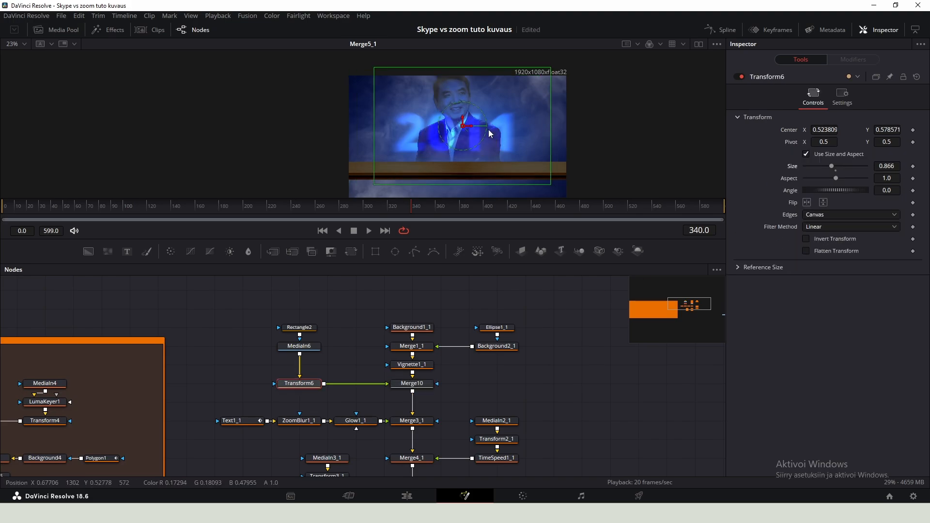
- Scale the founder's Transform6 to 1.12 and move the image lower, to about 0.54, 0.45
{"action": "left_click_drag", "start_coordinate": [463, 119], "coordinate": [463, 126]}
{"action": "left_click_drag", "start_coordinate": [889, 166], "coordinate": [892, 166]}
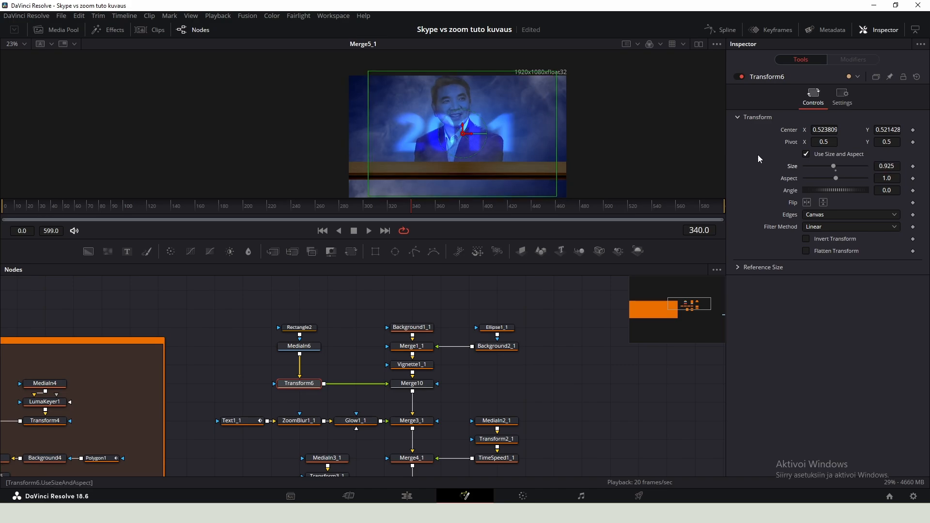
{"action": "left_click_drag", "start_coordinate": [465, 138], "coordinate": [467, 143]}
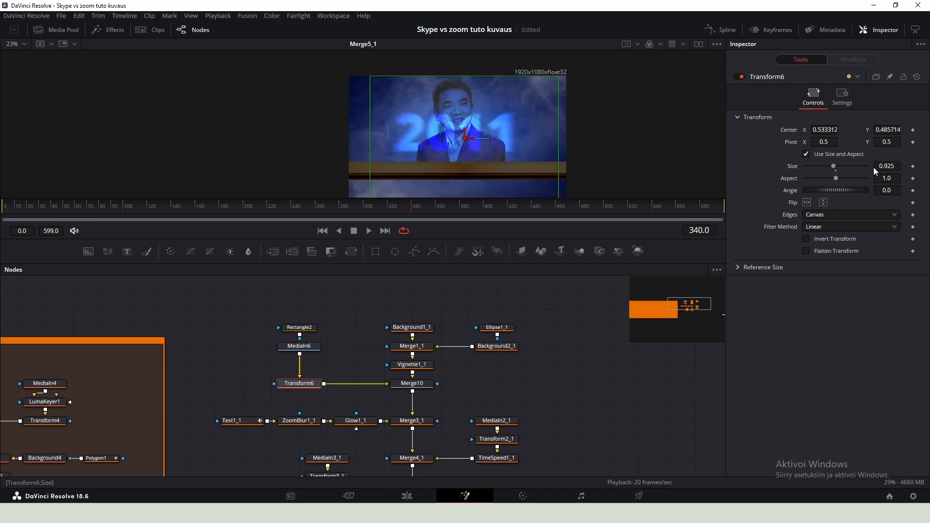
{"action": "left_click_drag", "start_coordinate": [887, 166], "coordinate": [897, 166]}
{"action": "left_click_drag", "start_coordinate": [465, 137], "coordinate": [466, 143]}
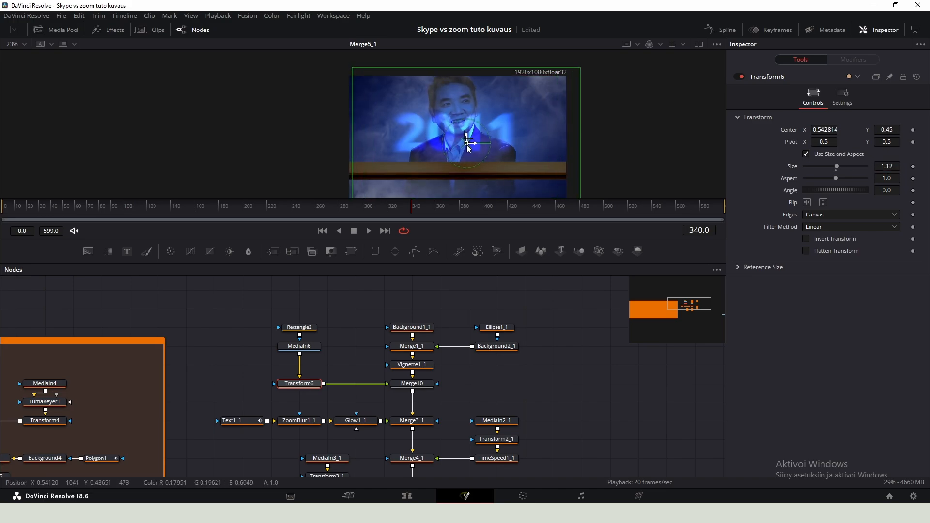
- Move the Rectangle2 mask slightly upward in the viewer
{"action": "left_click", "coordinate": [301, 328]}
{"action": "left_click_drag", "start_coordinate": [466, 109], "coordinate": [465, 94]}
{"action": "left_click", "coordinate": [586, 369]}
- Save the project
{"action": "scroll", "coordinate": [585, 367], "scroll_direction": "down", "scroll_amount": 3}
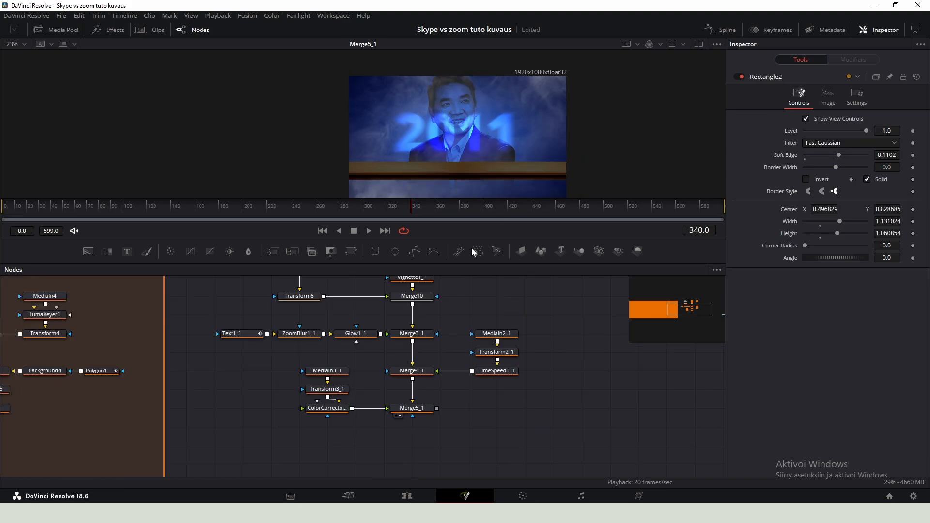
{"action": "scroll", "coordinate": [470, 160], "scroll_direction": "down", "scroll_amount": 2}
{"action": "scroll", "coordinate": [469, 373], "scroll_direction": "down", "scroll_amount": 2}
{"action": "key", "text": "ctrl+s"}
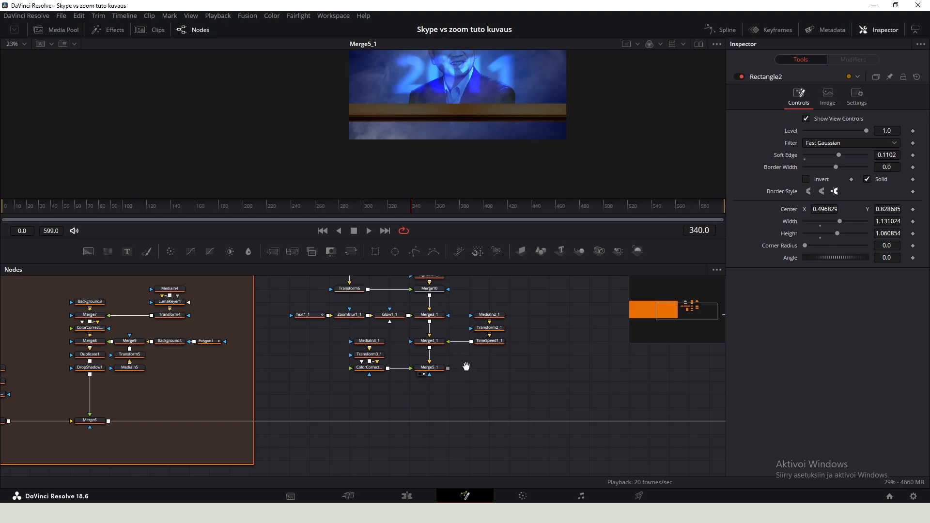
- Add a Background node with alpha 0 and merge it over Merge5_1's output, placing the new merge below
{"action": "scroll", "coordinate": [466, 366], "scroll_direction": "down", "scroll_amount": 2}
{"action": "left_click_drag", "start_coordinate": [492, 394], "coordinate": [385, 297]}
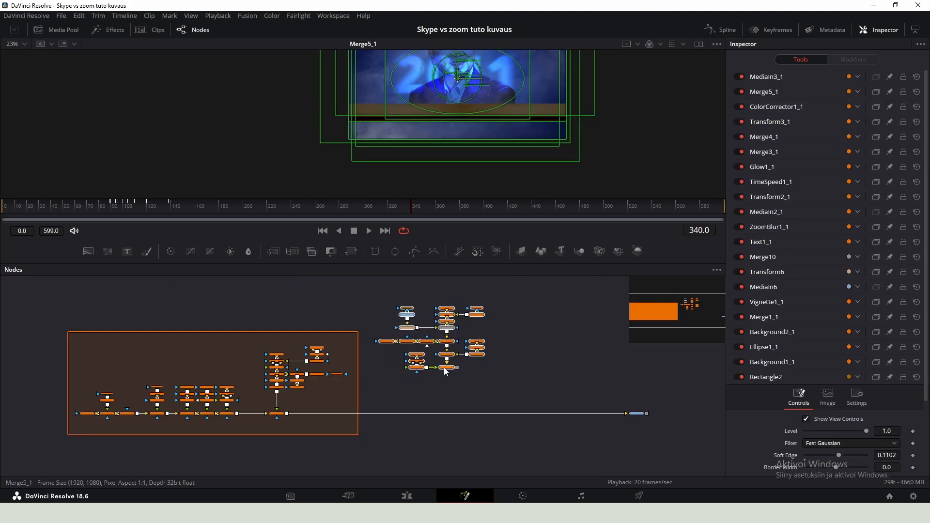
{"action": "left_click", "coordinate": [444, 368]}
{"action": "left_click", "coordinate": [427, 390]}
{"action": "scroll", "coordinate": [264, 358], "scroll_direction": "up", "scroll_amount": 5}
{"action": "left_click_drag", "start_coordinate": [235, 313], "coordinate": [255, 291]}
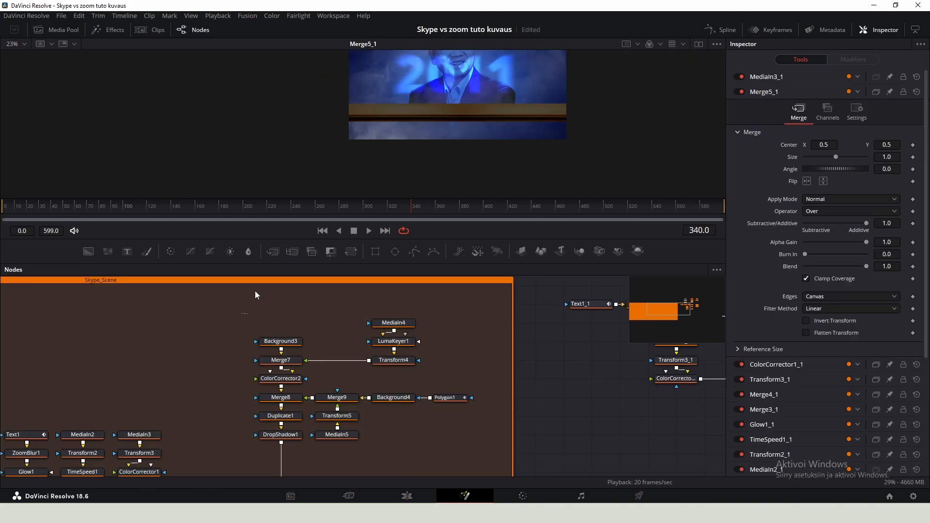
{"action": "left_click_drag", "start_coordinate": [490, 385], "coordinate": [222, 342]}
{"action": "left_click_drag", "start_coordinate": [417, 365], "coordinate": [226, 386]}
{"action": "left_click_drag", "start_coordinate": [320, 298], "coordinate": [351, 292]}
{"action": "left_click", "coordinate": [439, 365]}
{"action": "key", "text": "shift+space"}
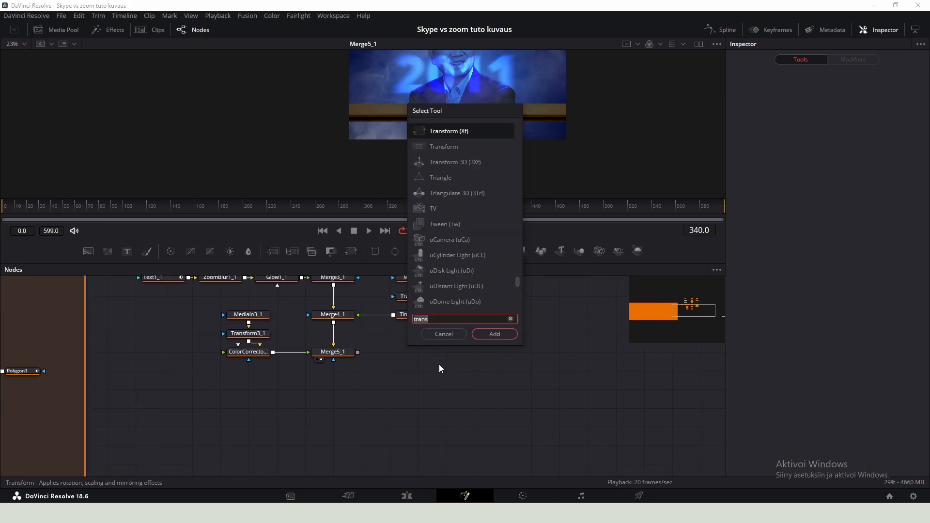
{"action": "type", "text": "bg"}
{"action": "key", "text": "Return"}
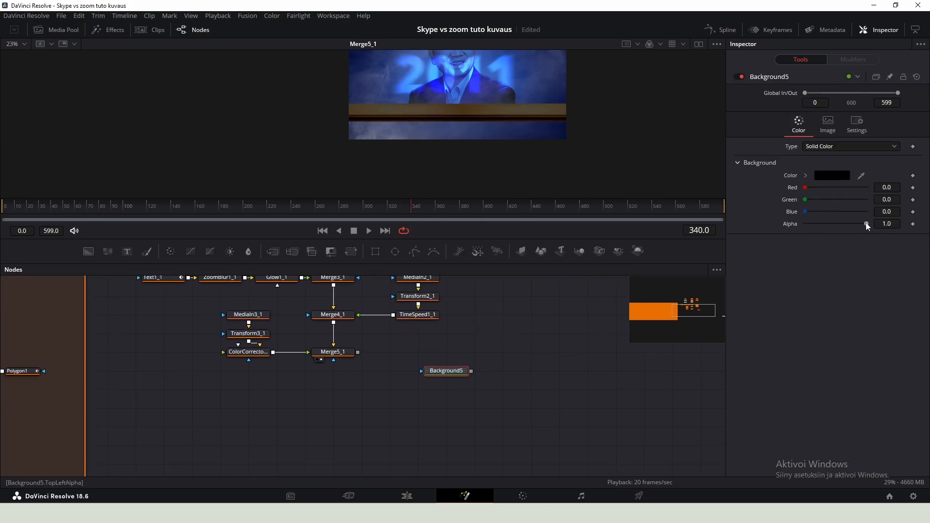
{"action": "left_click_drag", "start_coordinate": [867, 224], "coordinate": [670, 198]}
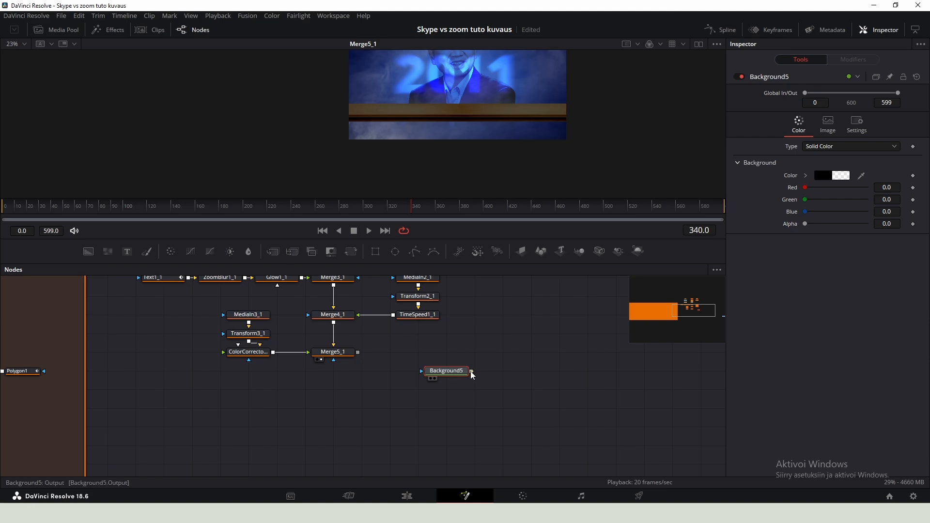
{"action": "left_click_drag", "start_coordinate": [472, 373], "coordinate": [358, 352]}
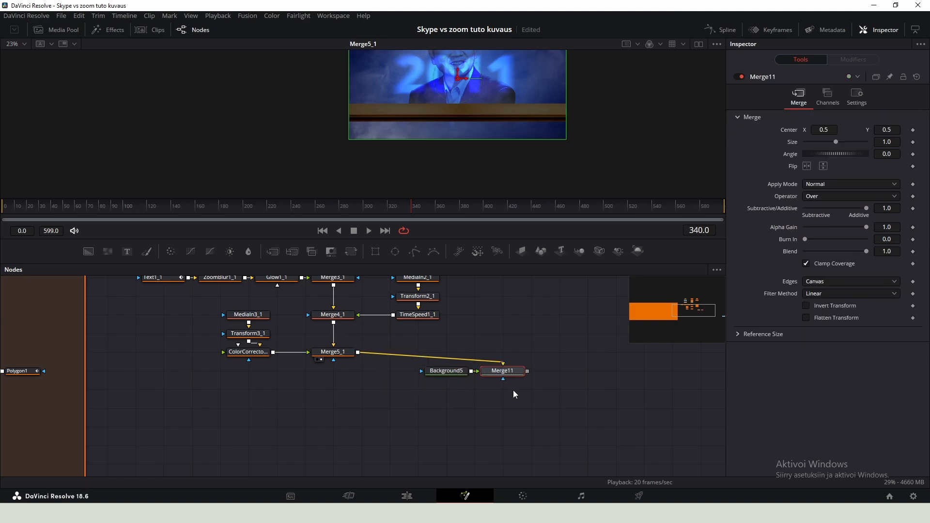
{"action": "left_click_drag", "start_coordinate": [420, 321], "coordinate": [336, 416]}
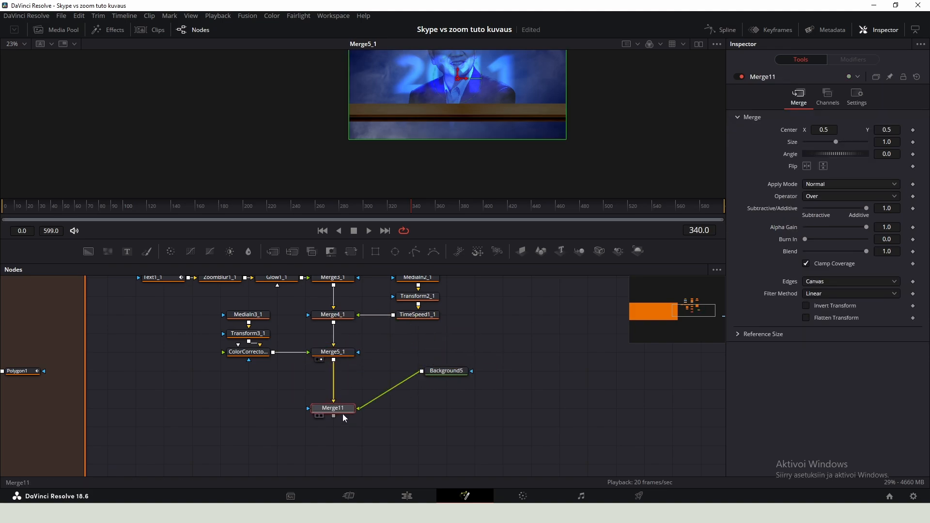
- Import laptop.png from the Media Pool and merge it over the transparent background, feeding Merge11
{"action": "left_click", "coordinate": [60, 30]}
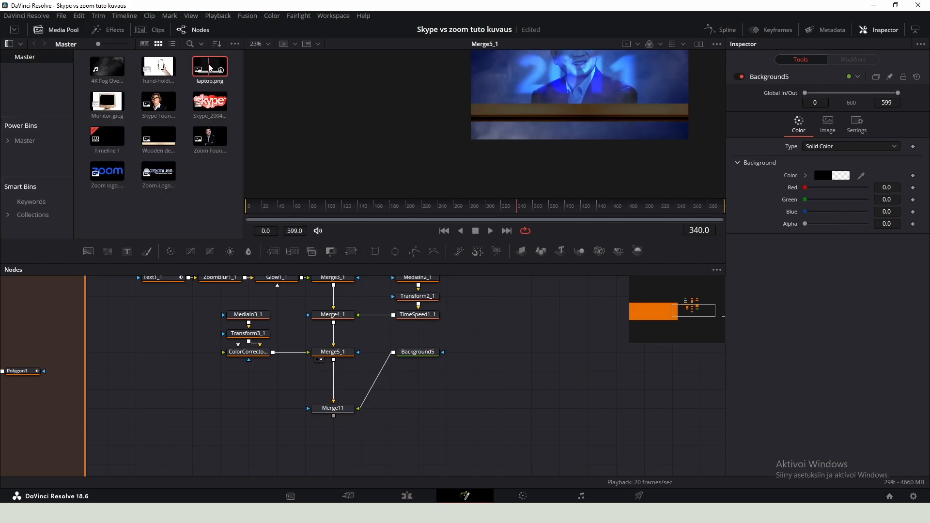
{"action": "left_click_drag", "start_coordinate": [209, 68], "coordinate": [394, 351]}
{"action": "left_click", "coordinate": [49, 32]}
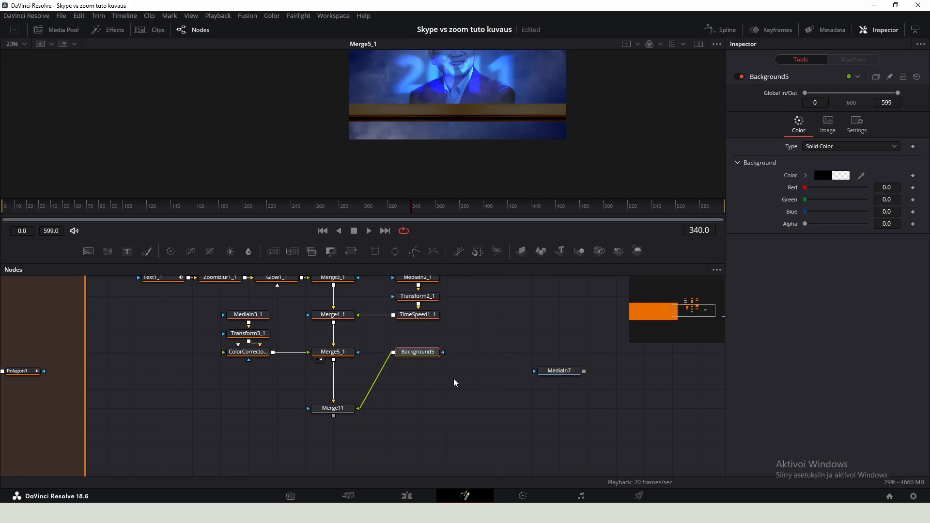
{"action": "left_click_drag", "start_coordinate": [564, 353], "coordinate": [394, 352]}
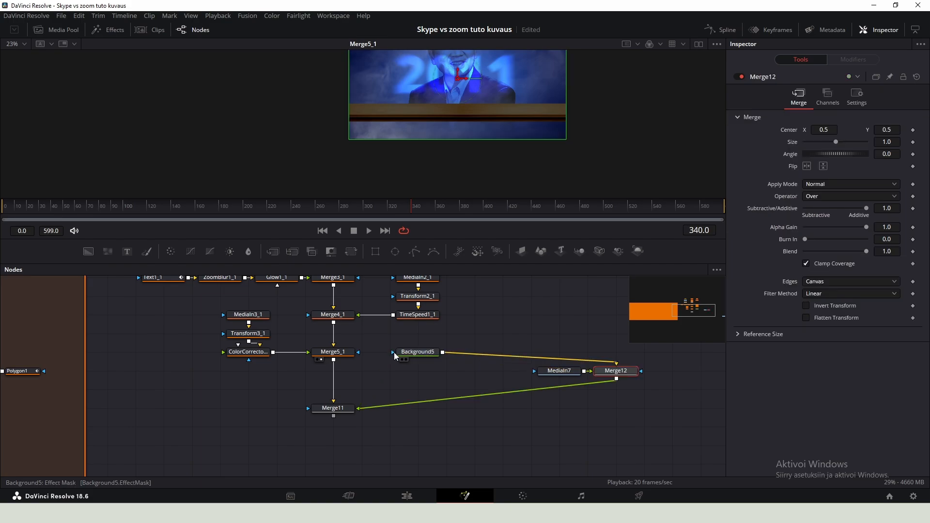
{"action": "left_click_drag", "start_coordinate": [608, 383], "coordinate": [409, 420]}
- Insert a Transform after the laptop image, set its size to 0.122 and place it on the desk's left side
{"action": "left_click", "coordinate": [547, 372]}
{"action": "key", "text": "shift+space"}
{"action": "type", "text": "trans"}
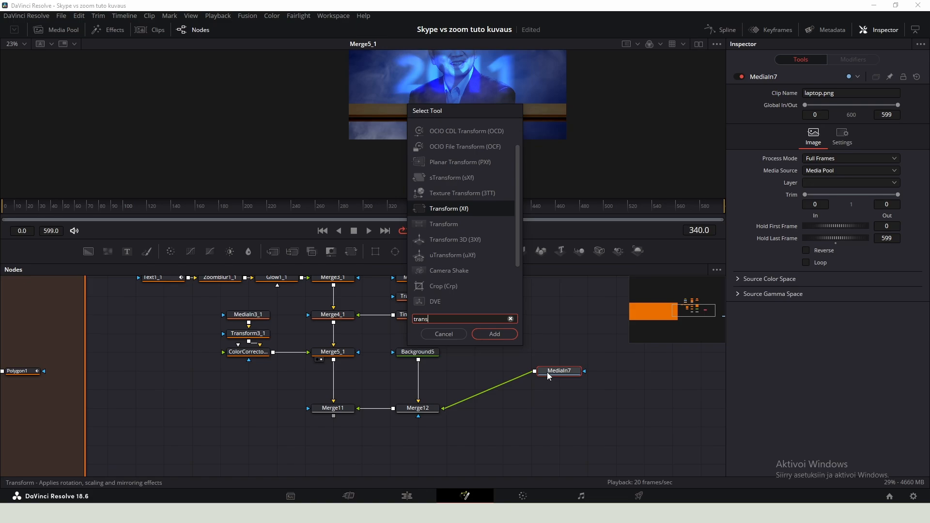
{"action": "key", "text": "Return"}
{"action": "left_click", "coordinate": [334, 409]}
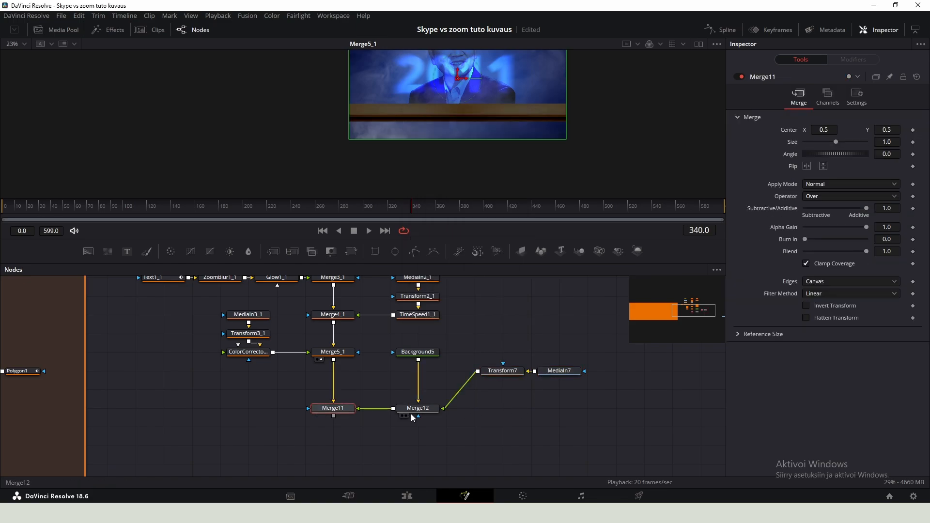
{"action": "key", "text": "1"}
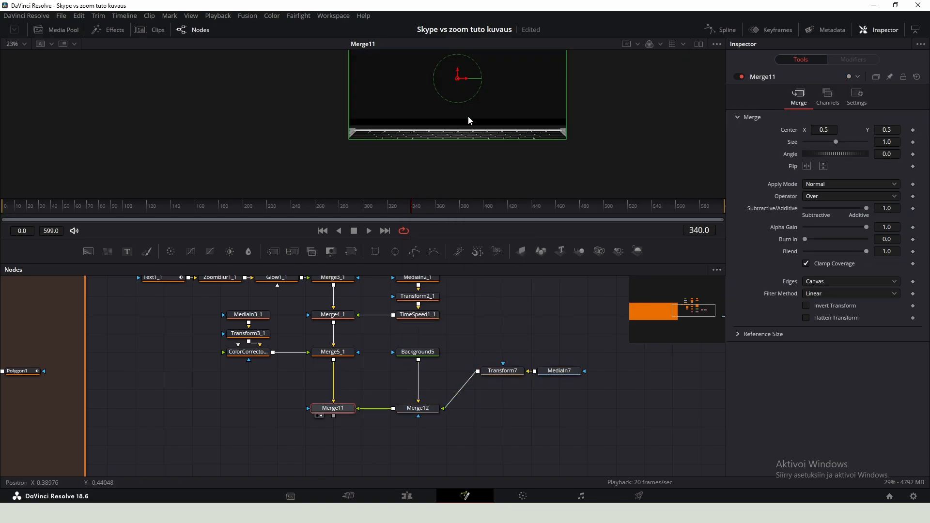
{"action": "scroll", "coordinate": [469, 120], "scroll_direction": "down", "scroll_amount": 1}
{"action": "scroll", "coordinate": [462, 119], "scroll_direction": "down", "scroll_amount": 1}
{"action": "left_click", "coordinate": [513, 371]}
{"action": "left_click_drag", "start_coordinate": [887, 167], "coordinate": [623, 149]}
{"action": "scroll", "coordinate": [478, 102], "scroll_direction": "up", "scroll_amount": 3}
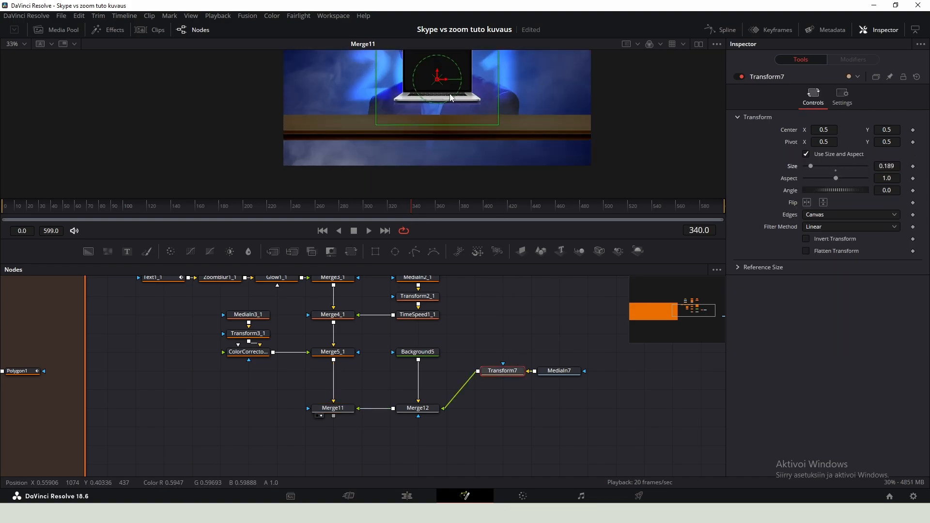
{"action": "left_click_drag", "start_coordinate": [450, 97], "coordinate": [340, 126]}
{"action": "left_click_drag", "start_coordinate": [886, 166], "coordinate": [867, 166]}
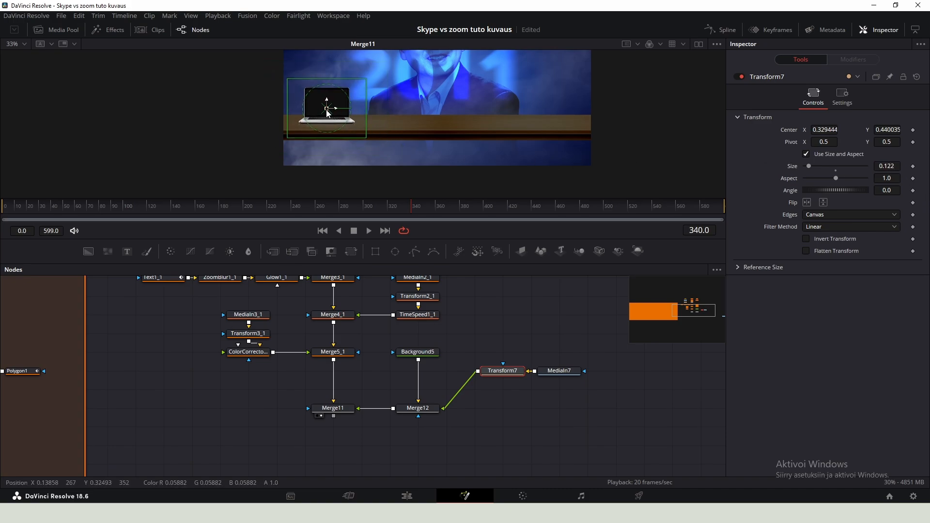
{"action": "left_click_drag", "start_coordinate": [328, 114], "coordinate": [314, 113]}
- Insert a Color Corrector after Merge12 and set gain 0.73, lift -0.11 and gamma 0.94
{"action": "left_click_drag", "start_coordinate": [418, 409], "coordinate": [417, 371]}
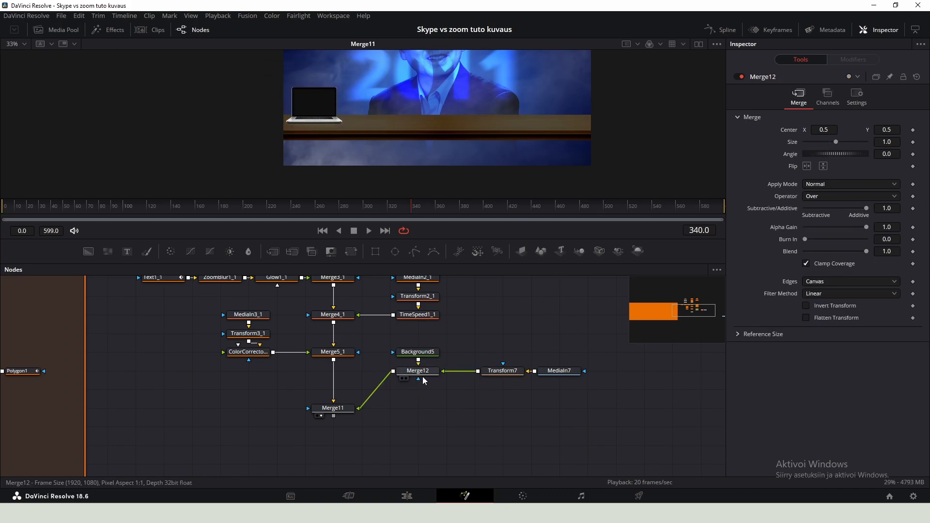
{"action": "key", "text": "shift+space"}
{"action": "type", "text": "color"}
{"action": "key", "text": "Return"}
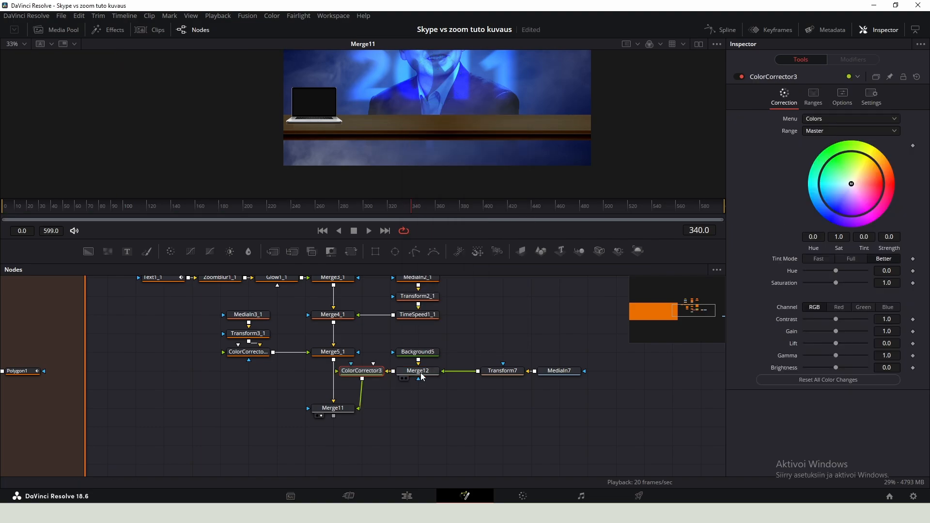
{"action": "left_click_drag", "start_coordinate": [349, 373], "coordinate": [423, 410]}
{"action": "left_click", "coordinate": [415, 373]}
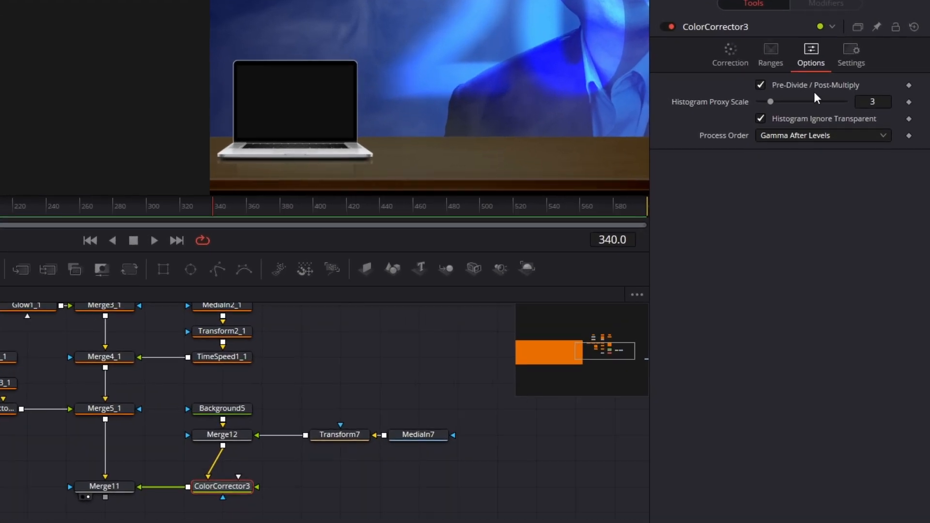
{"action": "left_click", "coordinate": [772, 87]}
{"action": "left_click_drag", "start_coordinate": [778, 415], "coordinate": [779, 459]}
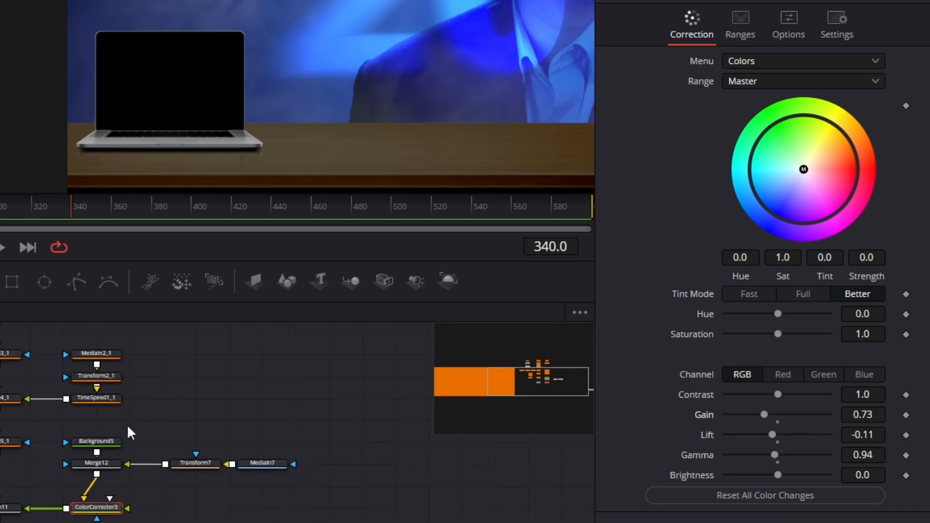
- Add a new Background node and set its colour to white #ffffff
{"action": "key", "text": "shift+space"}
{"action": "type", "text": "bg"}
{"action": "key", "text": "Return"}
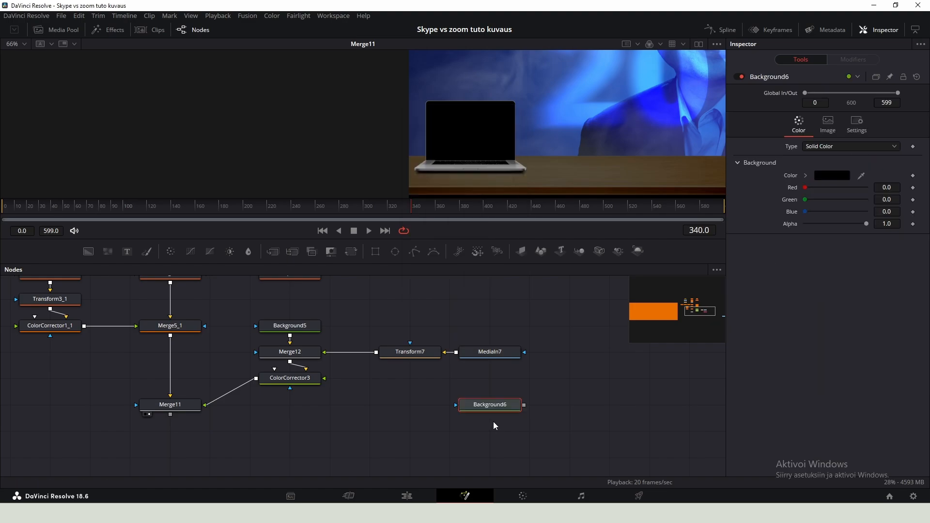
{"action": "left_click", "coordinate": [838, 176]}
{"action": "left_click", "coordinate": [347, 300]}
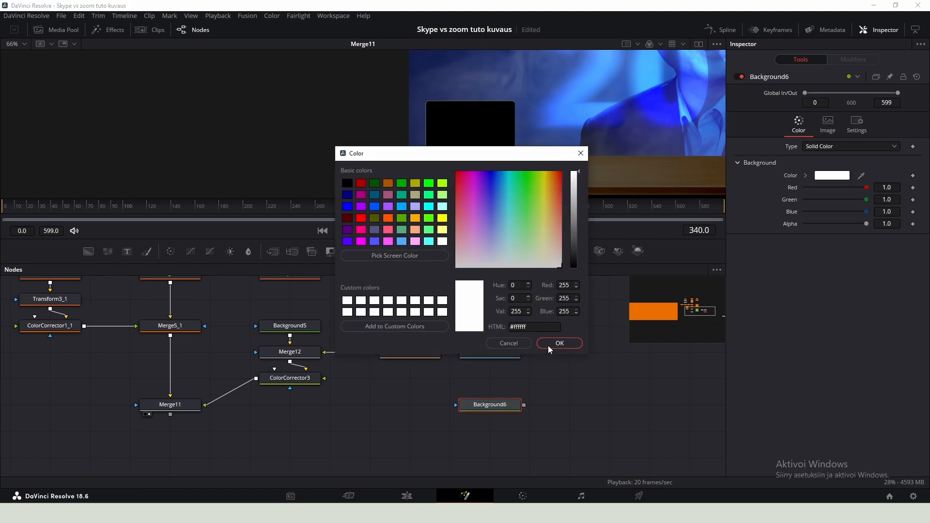
{"action": "left_click", "coordinate": [551, 343]}
- Merge the white background over ColorCorrector3's output and connect the result into Merge11
{"action": "left_click_drag", "start_coordinate": [496, 397], "coordinate": [254, 379]}
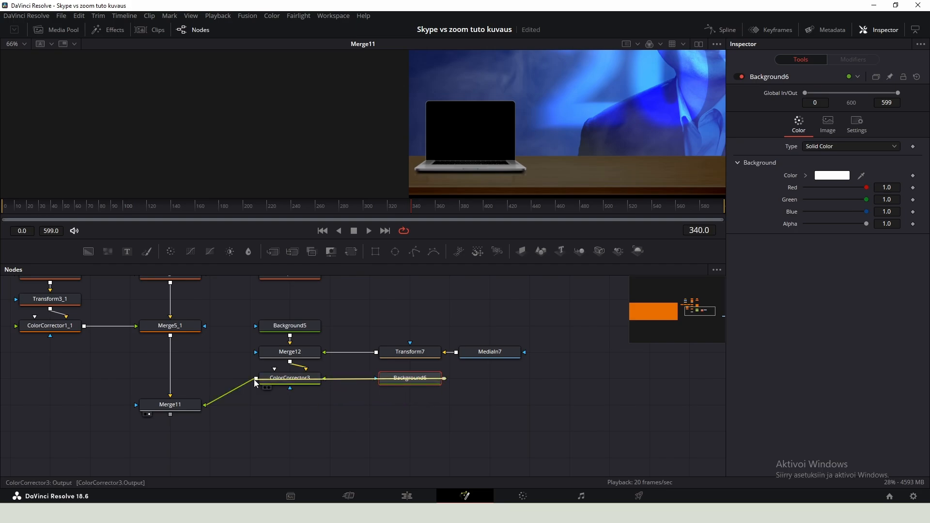
{"action": "left_click_drag", "start_coordinate": [465, 383], "coordinate": [266, 409]}
{"action": "left_click_drag", "start_coordinate": [404, 380], "coordinate": [403, 408]}
- Draw a Polygon mask on the white background tracing the laptop's screen area
{"action": "left_click", "coordinate": [415, 251]}
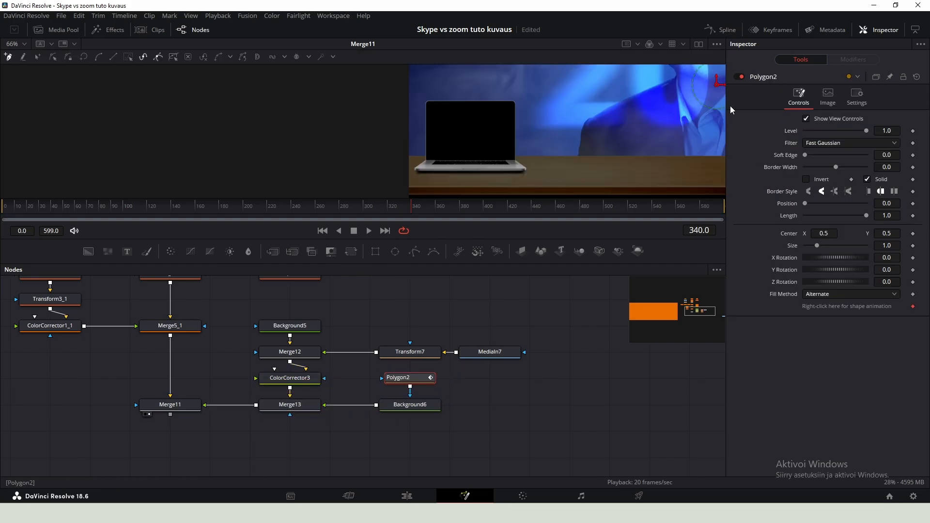
{"action": "scroll", "coordinate": [410, 165], "scroll_direction": "up", "scroll_amount": 8}
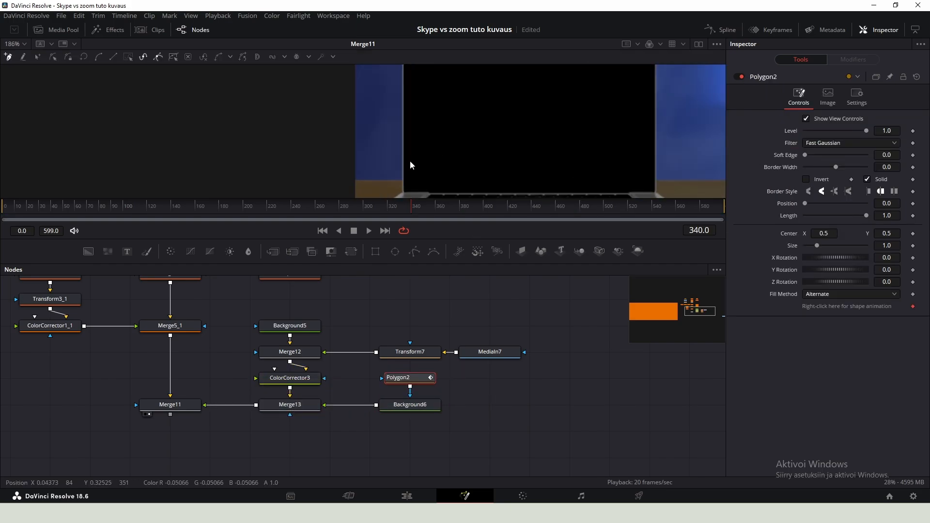
{"action": "left_click", "coordinate": [428, 139]}
{"action": "left_click", "coordinate": [150, 114]}
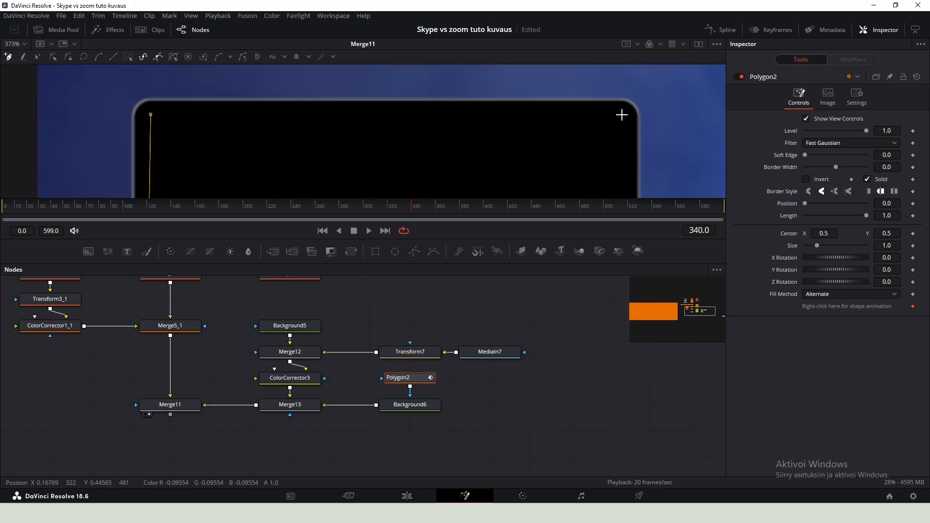
{"action": "scroll", "coordinate": [621, 115], "scroll_direction": "down", "scroll_amount": 10}
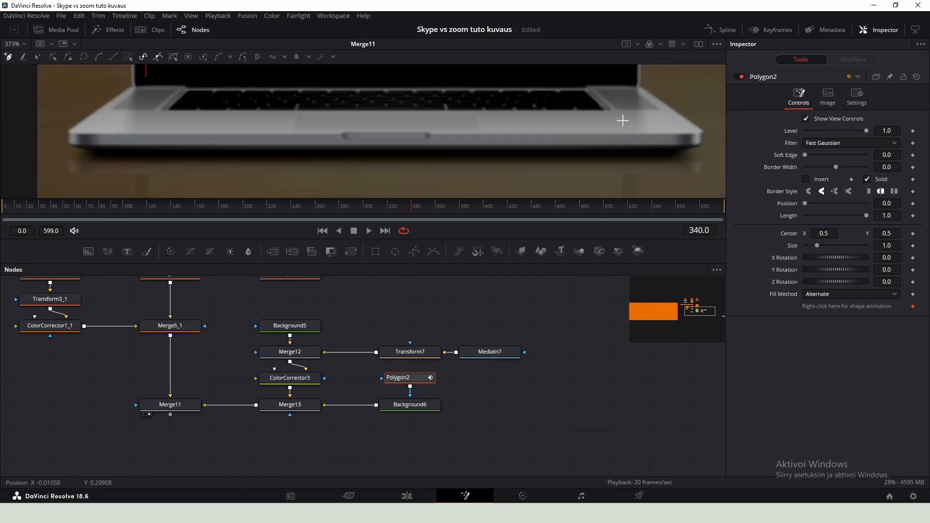
{"action": "scroll", "coordinate": [619, 74], "scroll_direction": "up", "scroll_amount": 5}
{"action": "left_click", "coordinate": [154, 147]}
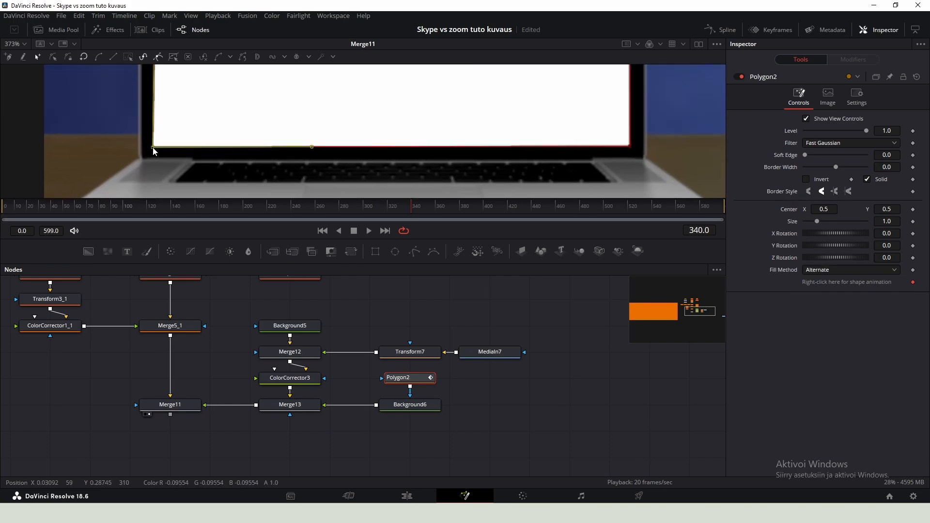
{"action": "left_click", "coordinate": [291, 378]}
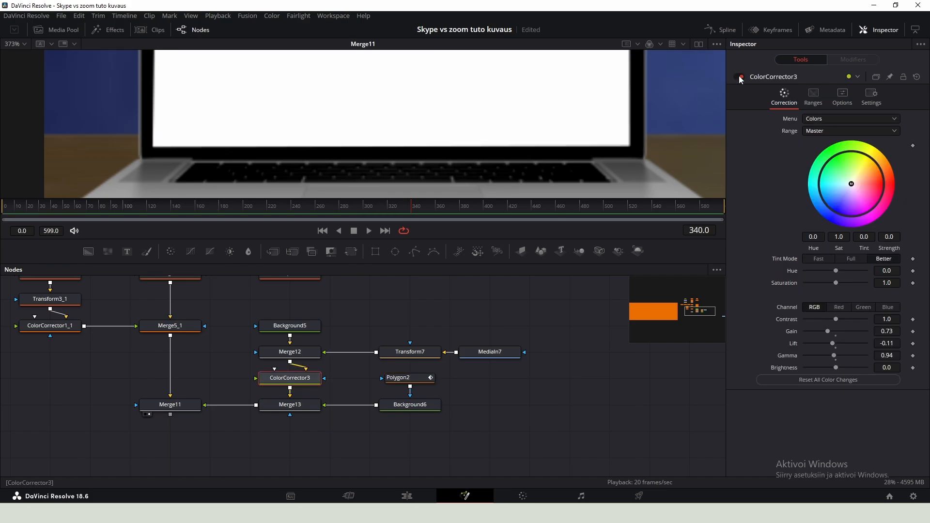
- Adjust the polygon mask's corner points so the white background fits the laptop screen edges exactly
{"action": "left_click", "coordinate": [410, 378]}
{"action": "left_click", "coordinate": [739, 77]}
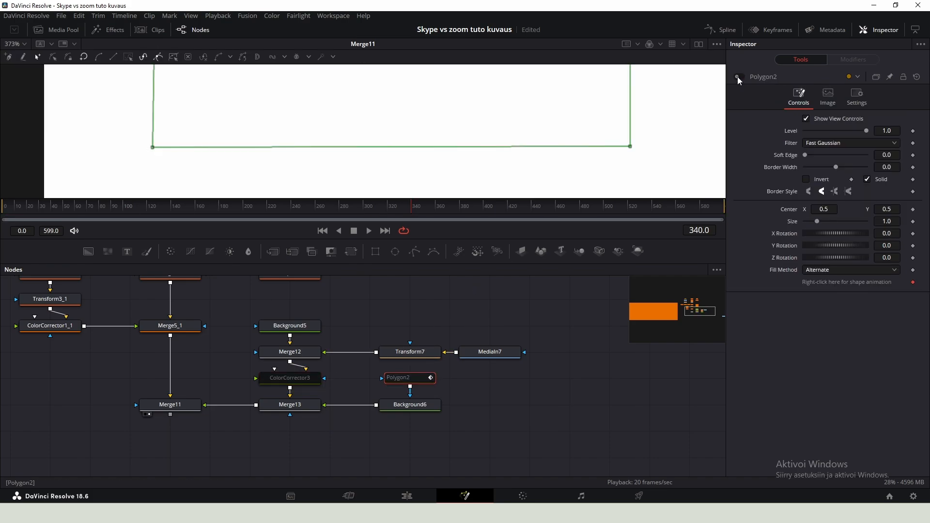
{"action": "left_click", "coordinate": [739, 77]}
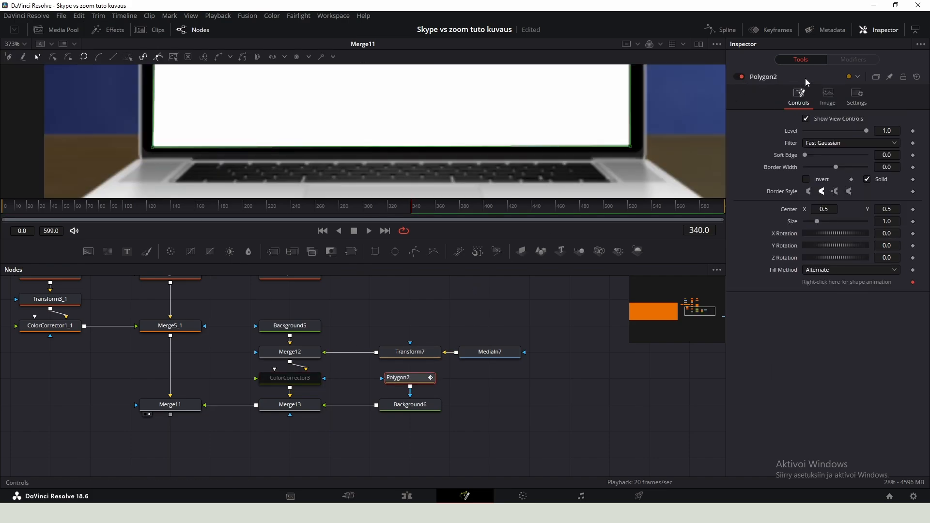
{"action": "left_click", "coordinate": [423, 402]}
{"action": "left_click", "coordinate": [739, 76]}
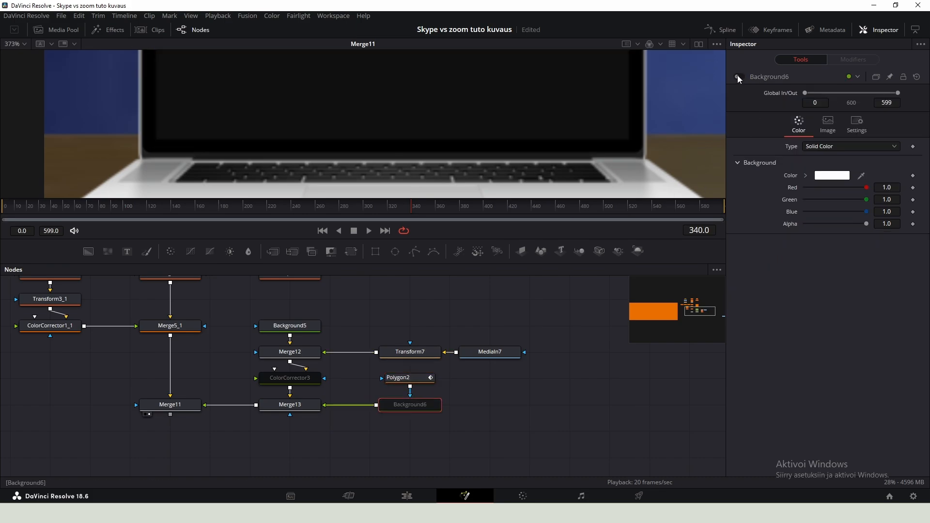
{"action": "left_click", "coordinate": [410, 378]}
{"action": "left_click_drag", "start_coordinate": [154, 147], "coordinate": [157, 140]}
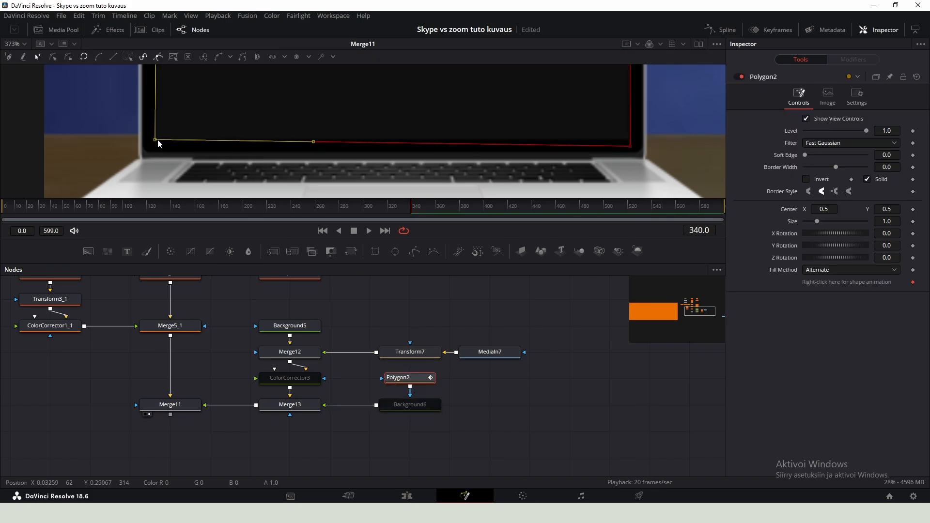
{"action": "left_click_drag", "start_coordinate": [630, 148], "coordinate": [630, 141]}
{"action": "left_click_drag", "start_coordinate": [619, 88], "coordinate": [622, 202]}
{"action": "left_click_drag", "start_coordinate": [610, 161], "coordinate": [610, 165]}
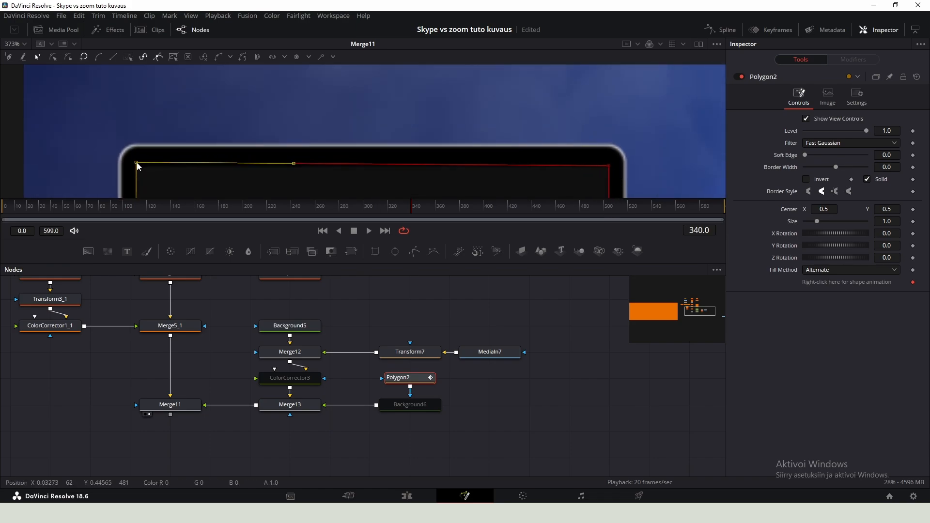
{"action": "left_click", "coordinate": [410, 405]}
{"action": "left_click", "coordinate": [738, 78]}
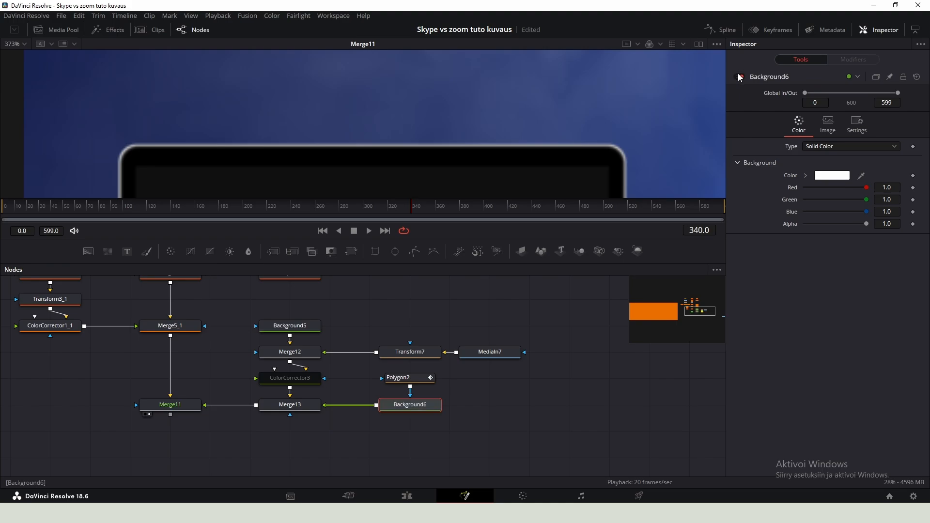
- Bring the Zoom logo image in from the media pool and merge it over the white laptop-screen background
{"action": "scroll", "coordinate": [485, 136], "scroll_direction": "down", "scroll_amount": 3}
{"action": "left_click_drag", "start_coordinate": [478, 153], "coordinate": [488, 91]}
{"action": "left_click", "coordinate": [286, 380]}
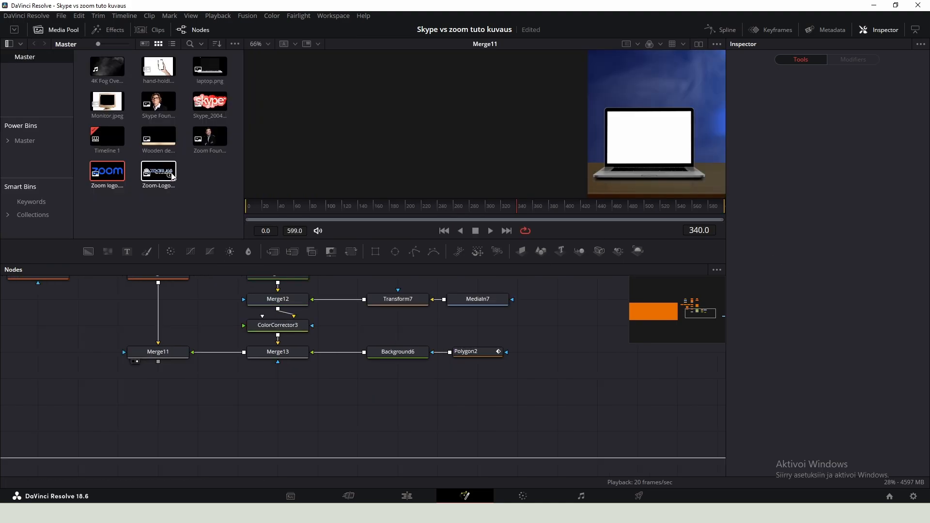
{"action": "left_click_drag", "start_coordinate": [163, 184], "coordinate": [364, 411]}
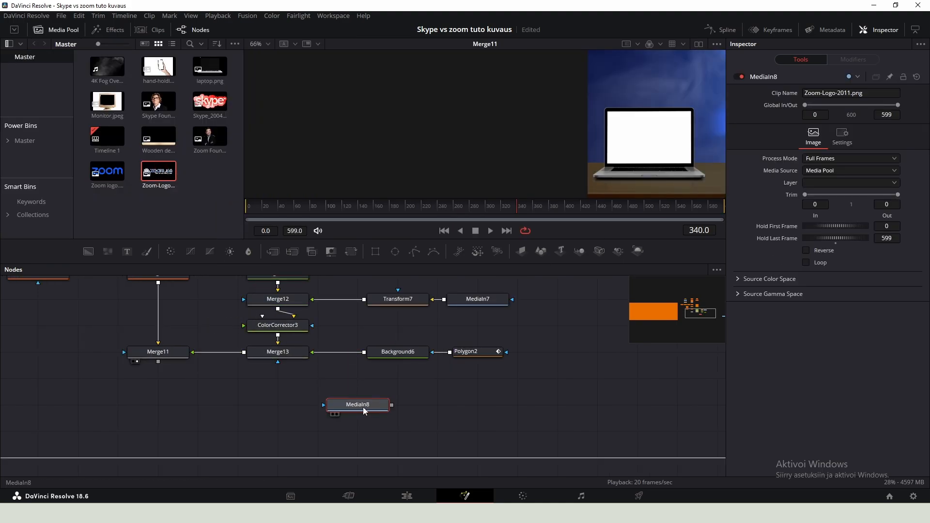
{"action": "left_click", "coordinate": [56, 30]}
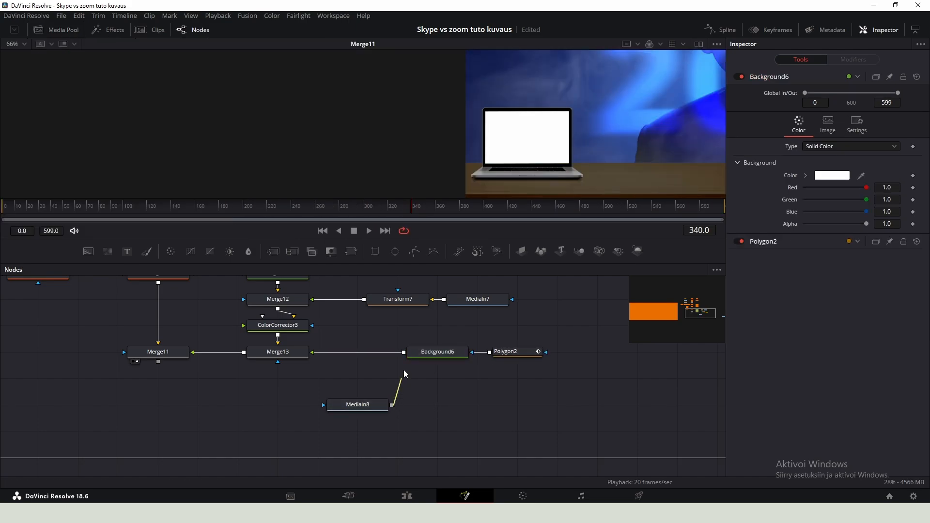
{"action": "left_click_drag", "start_coordinate": [405, 357], "coordinate": [405, 356]}
{"action": "left_click_drag", "start_coordinate": [429, 405], "coordinate": [348, 352]}
{"action": "left_click", "coordinate": [340, 402]}
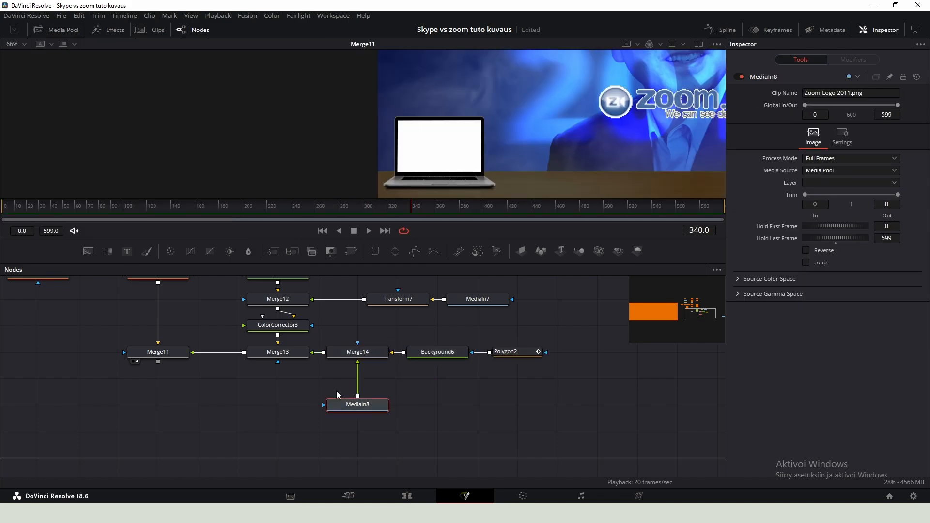
- Insert a Transform after the Zoom logo and scale and position the logo onto the laptop screen
{"action": "key", "text": "shift+space"}
{"action": "type", "text": "tranm"}
{"action": "key", "text": "BackSpace"}
{"action": "key", "text": "Return"}
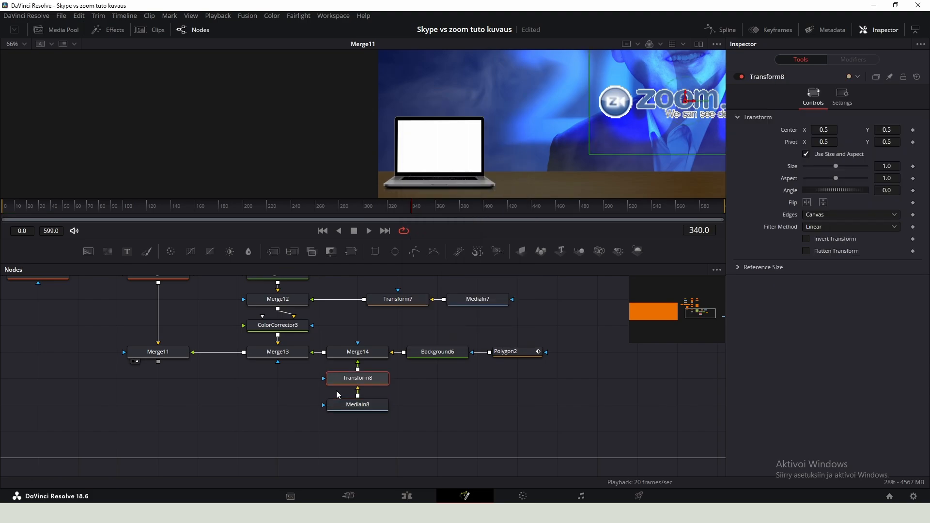
{"action": "left_click_drag", "start_coordinate": [494, 108], "coordinate": [452, 113]}
{"action": "left_click_drag", "start_coordinate": [644, 105], "coordinate": [400, 152]}
{"action": "left_click_drag", "start_coordinate": [836, 166], "coordinate": [816, 166]}
{"action": "scroll", "coordinate": [418, 159], "scroll_direction": "up", "scroll_amount": 2}
{"action": "left_click_drag", "start_coordinate": [393, 110], "coordinate": [408, 133]}
{"action": "left_click_drag", "start_coordinate": [397, 169], "coordinate": [394, 168]}
{"action": "scroll", "coordinate": [395, 169], "scroll_direction": "down", "scroll_amount": 1}
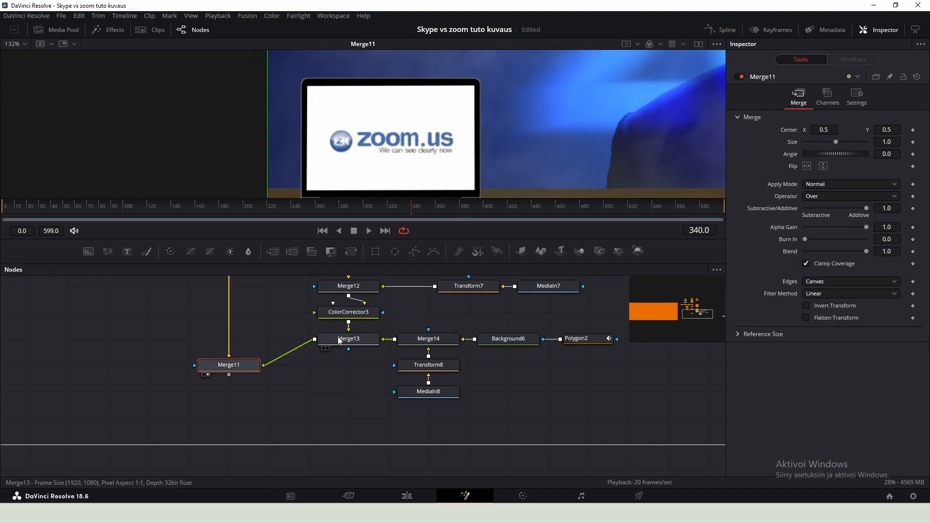
- Insert a Duplicate node after Merge13 to repeat the laptop with its logo
{"action": "left_click", "coordinate": [341, 340]}
{"action": "key", "text": "shift+space"}
{"action": "type", "text": "Du"}
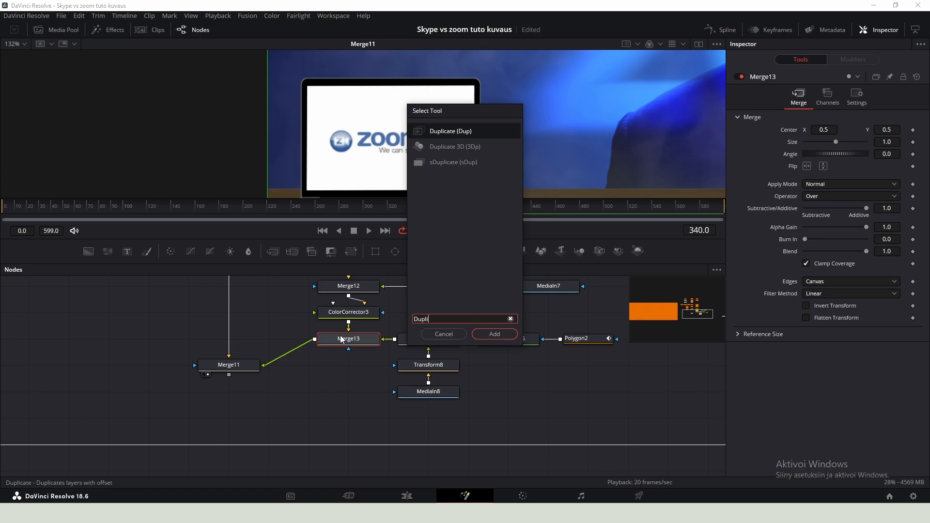
{"action": "type", "text": "pli"}
{"action": "key", "text": "Return"}
{"action": "left_click_drag", "start_coordinate": [286, 339], "coordinate": [366, 364]}
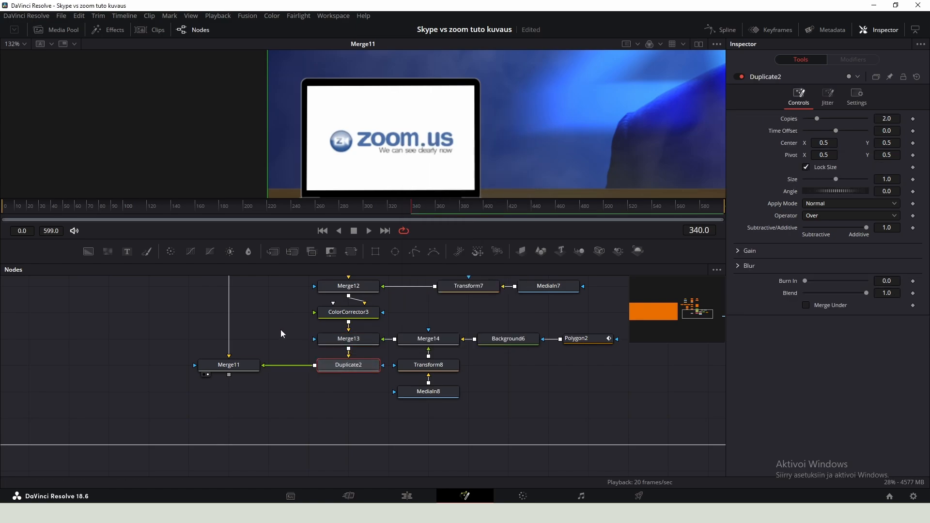
- Set the Duplicate node's number of copies to 5
{"action": "left_click", "coordinate": [350, 339]}
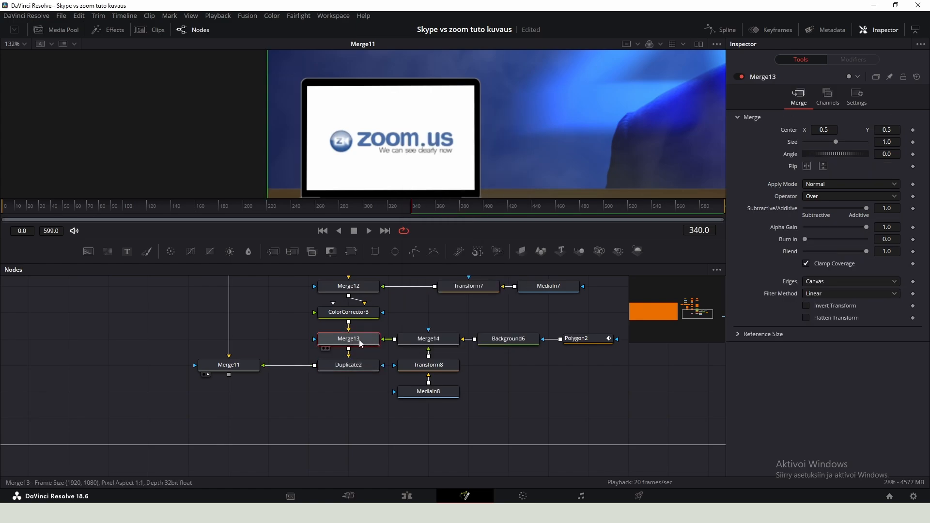
{"action": "left_click", "coordinate": [359, 365]}
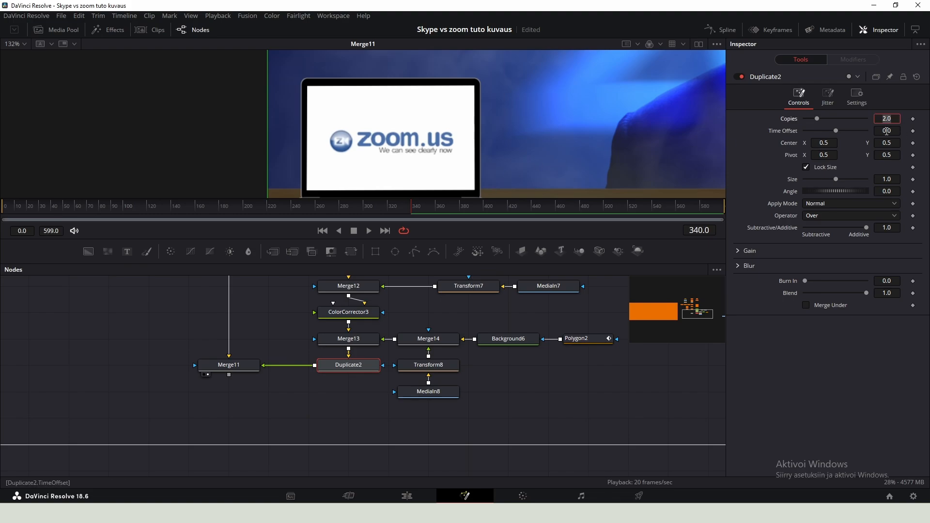
{"action": "type", "text": "5"}
{"action": "key", "text": "Return"}
- Increase the duplicate's horizontal centre offset to spread the five laptops across the desk
{"action": "scroll", "coordinate": [573, 169], "scroll_direction": "down", "scroll_amount": 4}
{"action": "left_click_drag", "start_coordinate": [491, 162], "coordinate": [422, 151]}
{"action": "scroll", "coordinate": [422, 151], "scroll_direction": "down", "scroll_amount": 3}
{"action": "left_click_drag", "start_coordinate": [585, 173], "coordinate": [542, 159]}
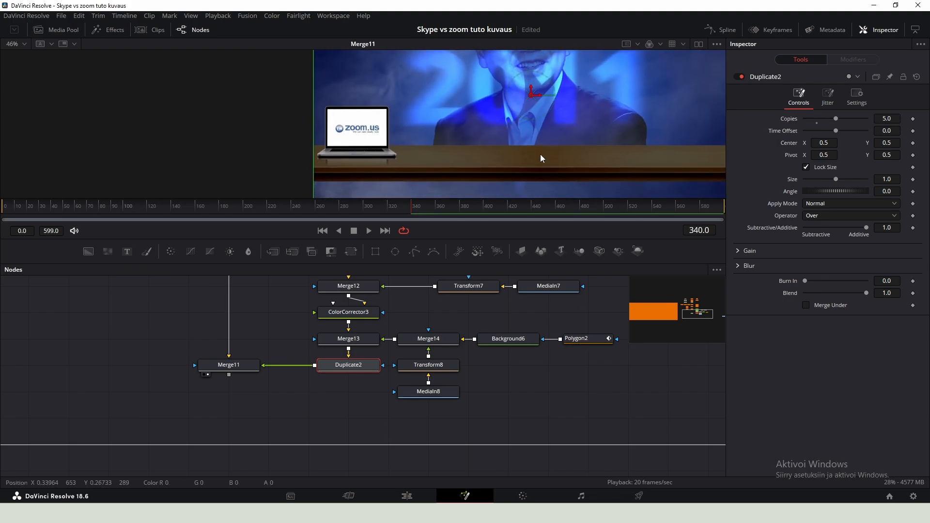
{"action": "left_click_drag", "start_coordinate": [824, 143], "coordinate": [831, 143]}
{"action": "scroll", "coordinate": [529, 131], "scroll_direction": "down", "scroll_amount": 2}
{"action": "left_click_drag", "start_coordinate": [527, 134], "coordinate": [443, 131]}
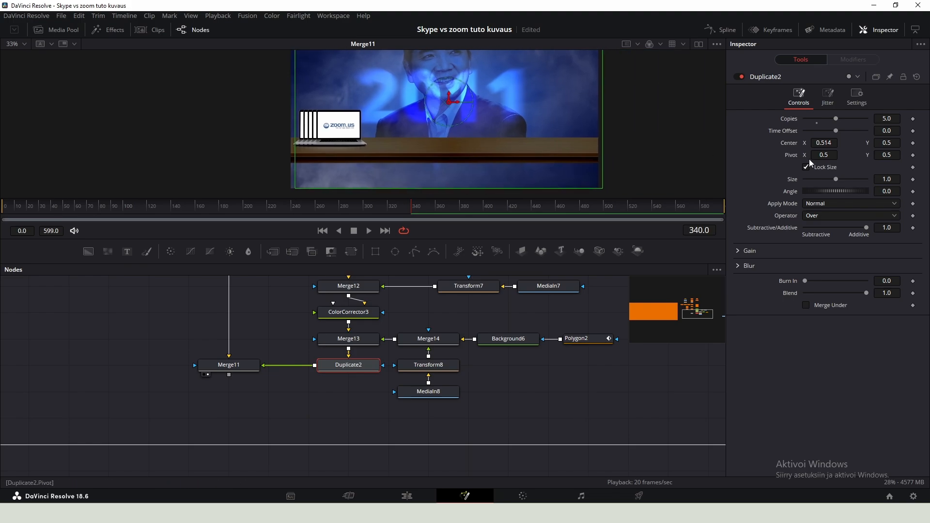
{"action": "left_click_drag", "start_coordinate": [838, 140], "coordinate": [927, 141]}
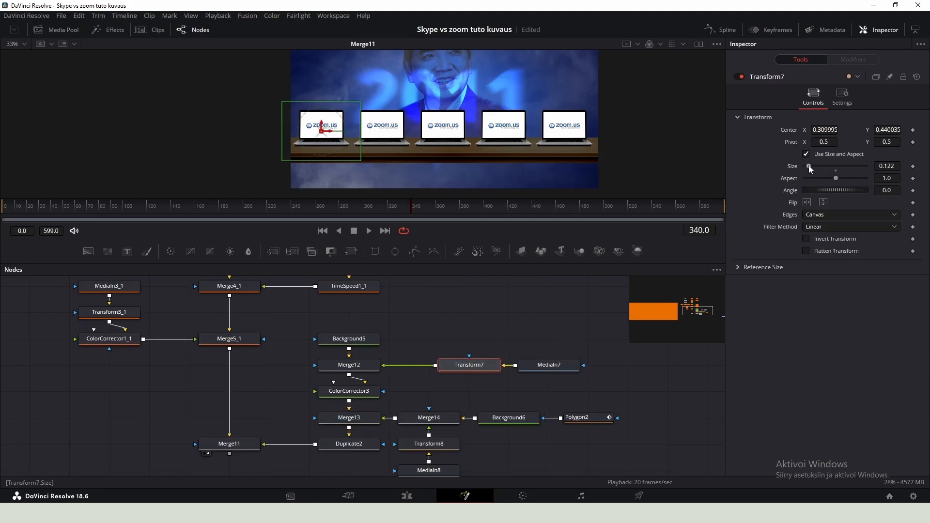
- Undo the size change on the laptop's Transform7
{"action": "left_click_drag", "start_coordinate": [809, 166], "coordinate": [808, 166]}
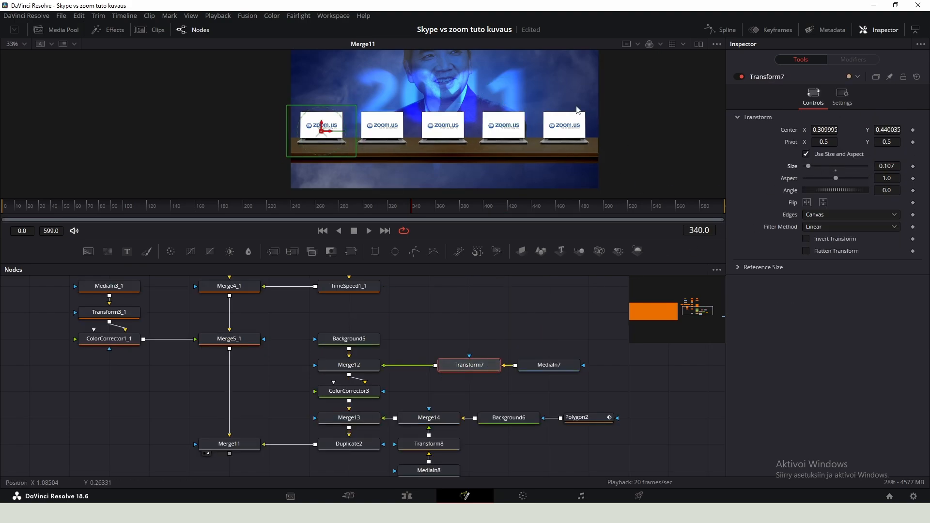
{"action": "key", "text": "ctrl+z"}
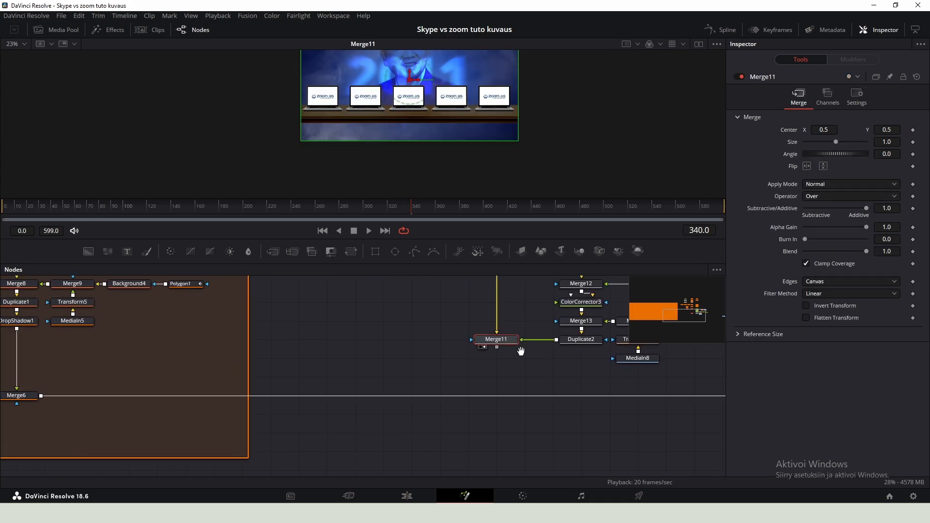
- Connect the Zoom scene's Merge11 output into the main composition line
{"action": "scroll", "coordinate": [502, 357], "scroll_direction": "down", "scroll_amount": 2}
{"action": "left_click_drag", "start_coordinate": [497, 351], "coordinate": [176, 385]}
- Select all the Zoom scene nodes and wrap them in an Underlay
{"action": "left_click_drag", "start_coordinate": [449, 431], "coordinate": [428, 479]}
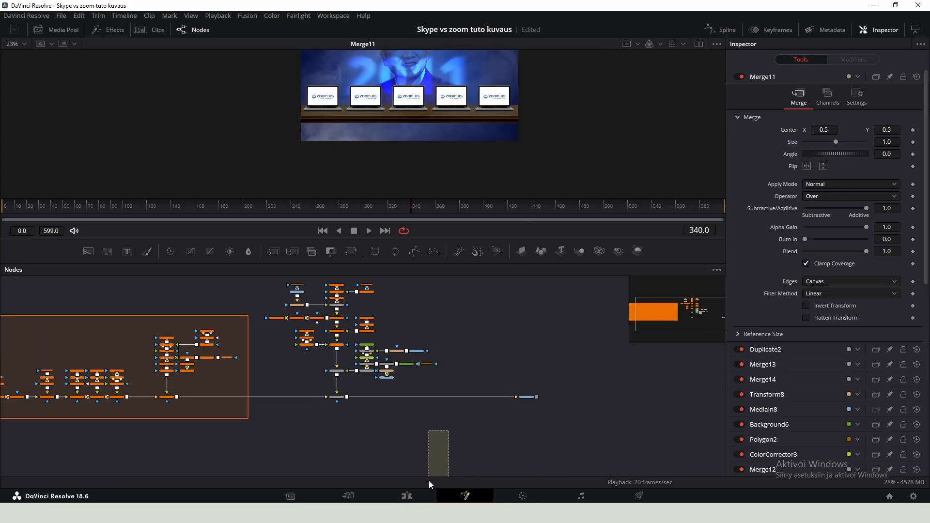
{"action": "left_click_drag", "start_coordinate": [413, 410], "coordinate": [342, 291]}
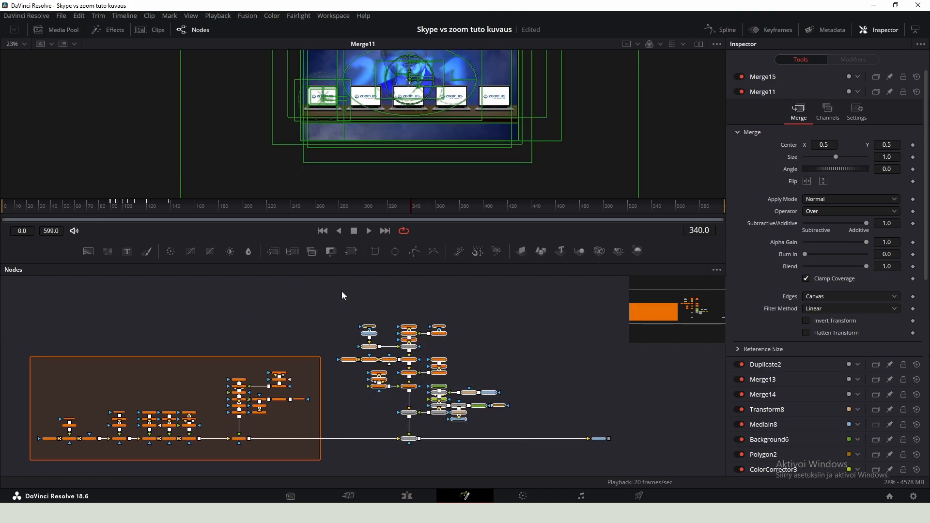
{"action": "key", "text": "shift+space"}
{"action": "type", "text": "under"}
{"action": "key", "text": "Return"}
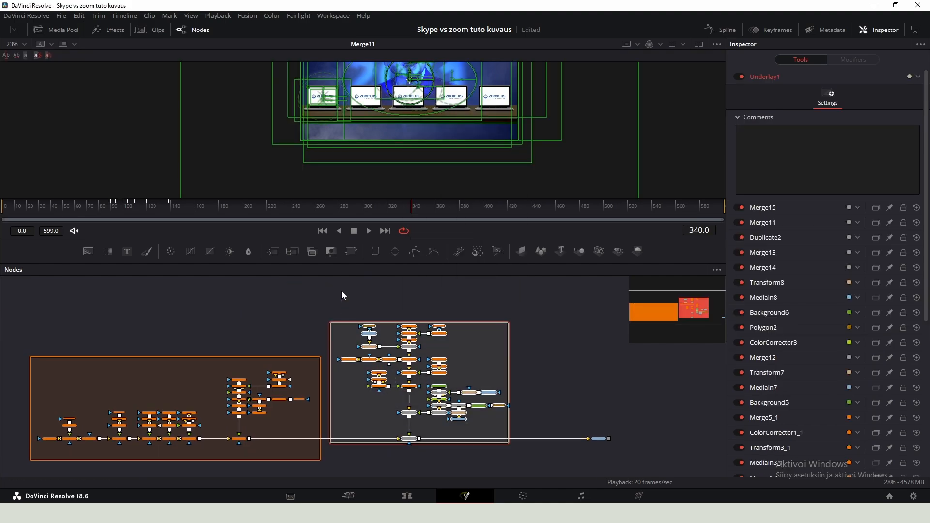
- Rename the new underlay to Zoom_Scene
{"action": "scroll", "coordinate": [397, 306], "scroll_direction": "up", "scroll_amount": 5}
{"action": "left_click_drag", "start_coordinate": [428, 358], "coordinate": [440, 318]}
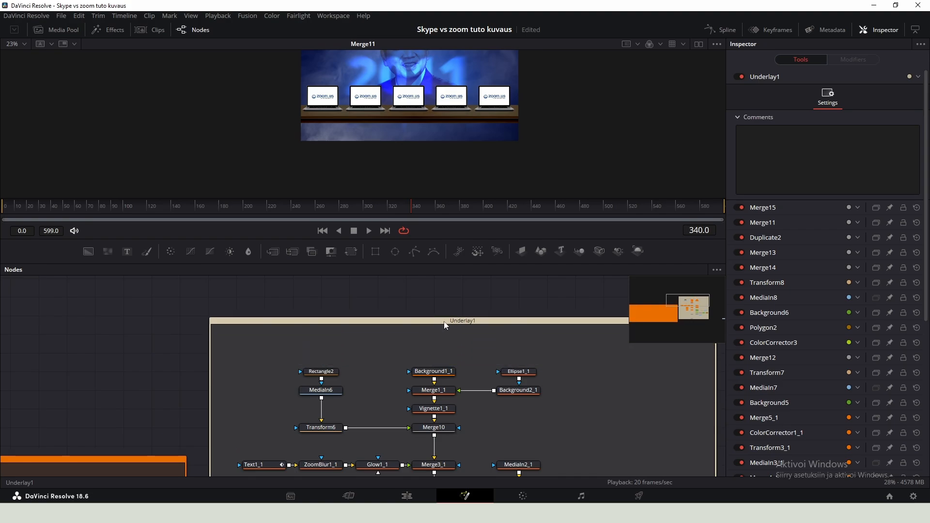
{"action": "left_click", "coordinate": [450, 321]}
{"action": "key", "text": "F2"}
{"action": "type", "text": "Zoom_SA"}
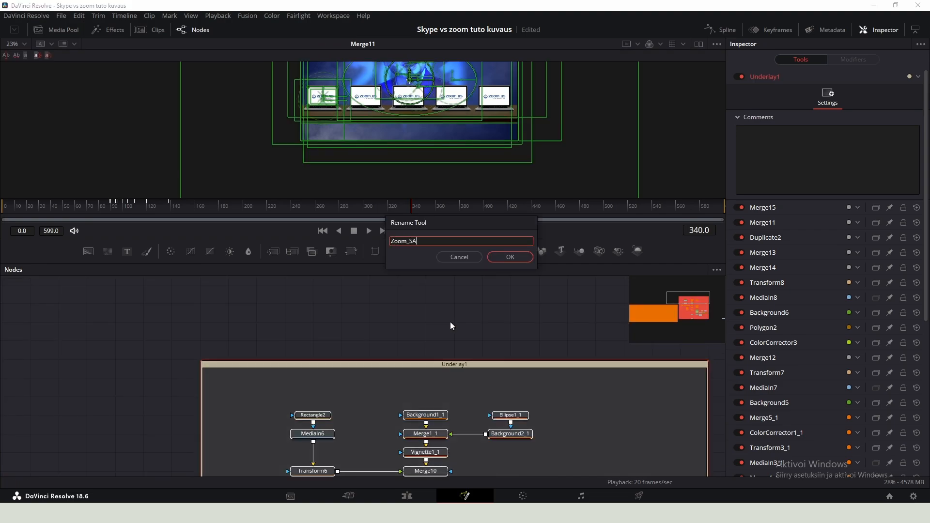
{"action": "key", "text": "BackSpace"}
{"action": "type", "text": "cene"}
{"action": "key", "text": "Return"}
- Colour the Zoom scene underlay blue
{"action": "right_click", "coordinate": [451, 458]}
{"action": "mouse_move", "coordinate": [468, 496]}
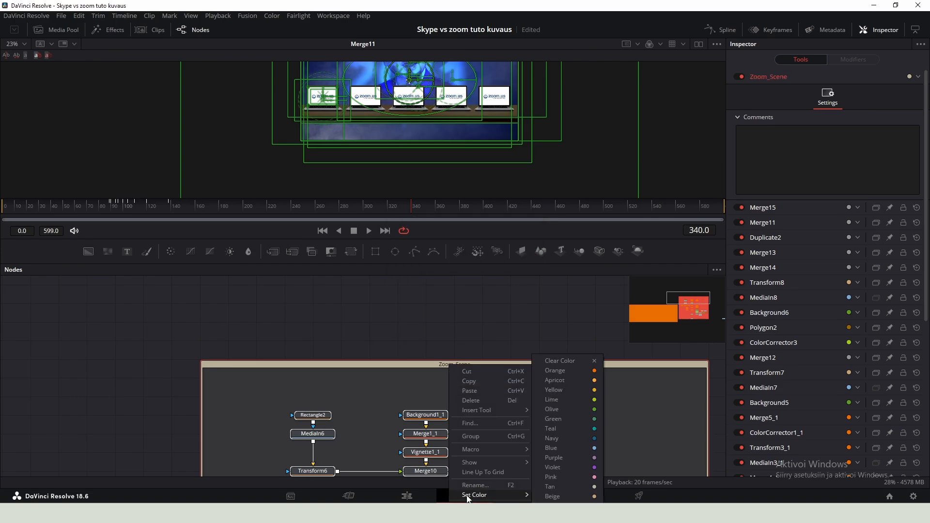
{"action": "left_click", "coordinate": [553, 430]}
{"action": "right_click", "coordinate": [500, 367]}
{"action": "mouse_move", "coordinate": [578, 494]}
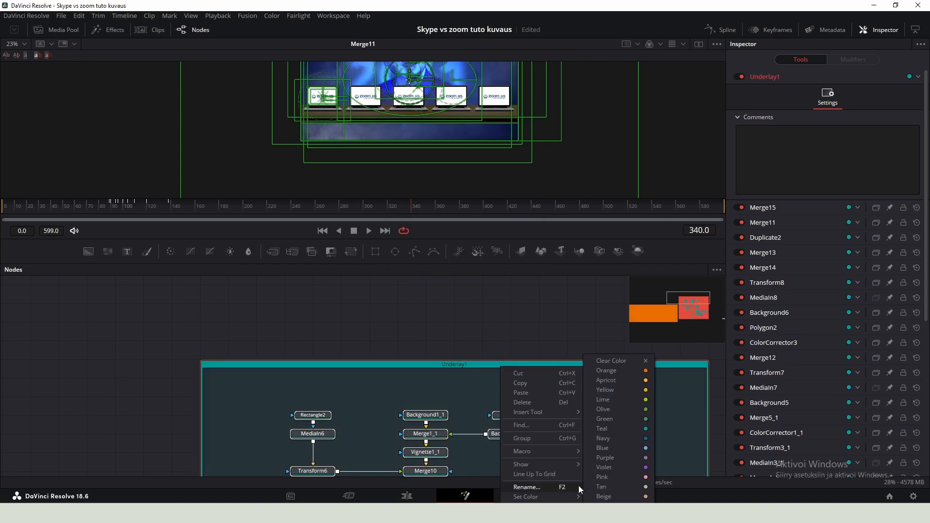
{"action": "left_click", "coordinate": [606, 450]}
{"action": "scroll", "coordinate": [461, 396], "scroll_direction": "down", "scroll_amount": 6}
{"action": "scroll", "coordinate": [461, 396], "scroll_direction": "up", "scroll_amount": 3}
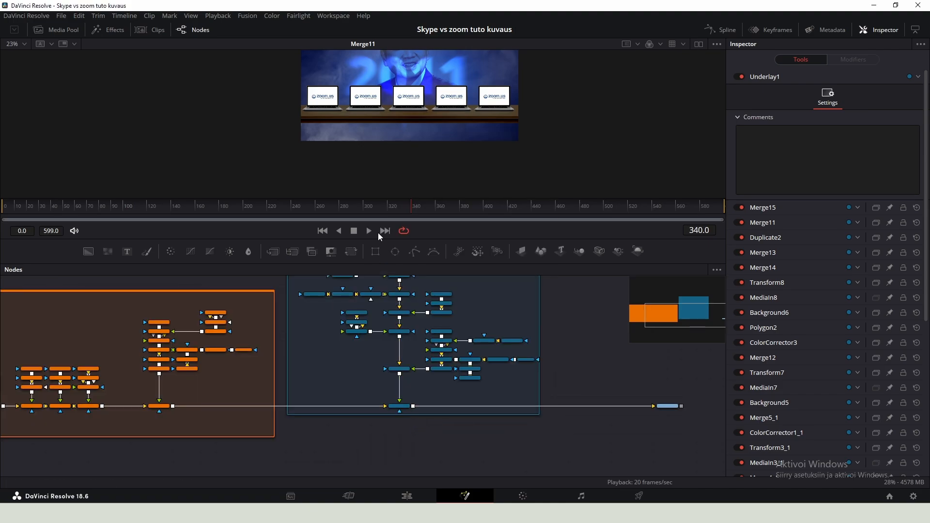
{"action": "scroll", "coordinate": [436, 135], "scroll_direction": "down", "scroll_amount": 2}
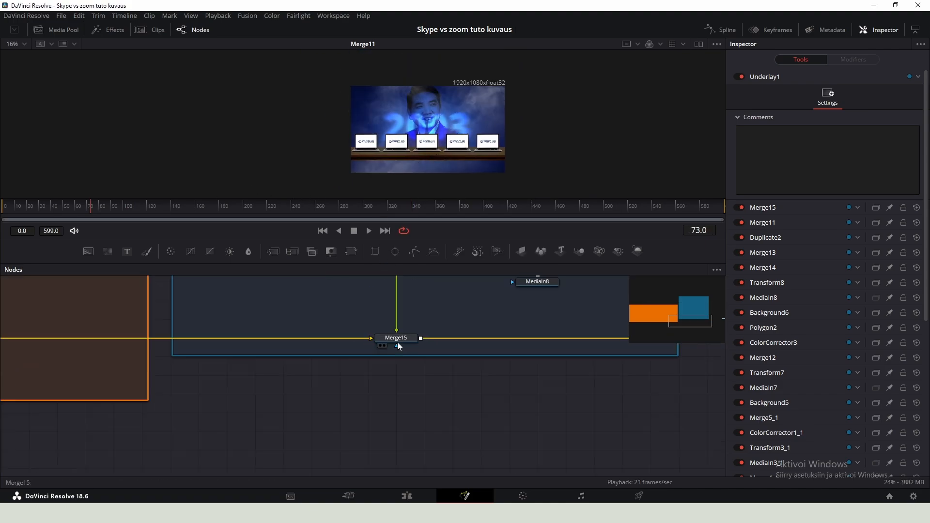
{"action": "scroll", "coordinate": [397, 342], "scroll_direction": "up", "scroll_amount": 4}
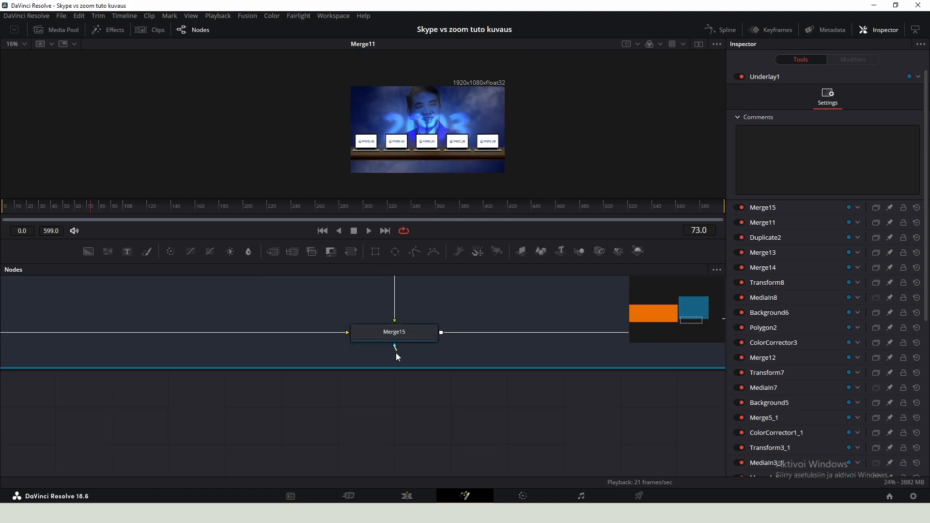
{"action": "scroll", "coordinate": [396, 353], "scroll_direction": "down", "scroll_amount": 5}
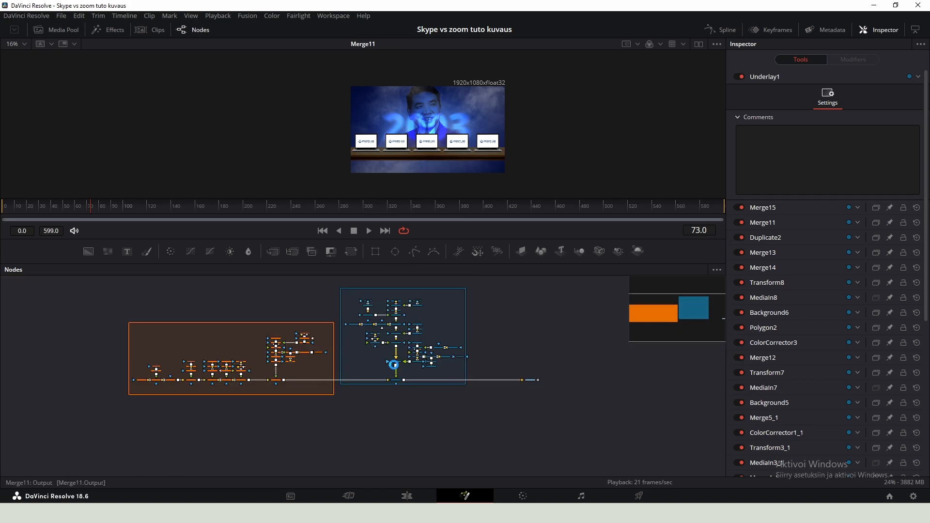
{"action": "scroll", "coordinate": [395, 364], "scroll_direction": "up", "scroll_amount": 2}
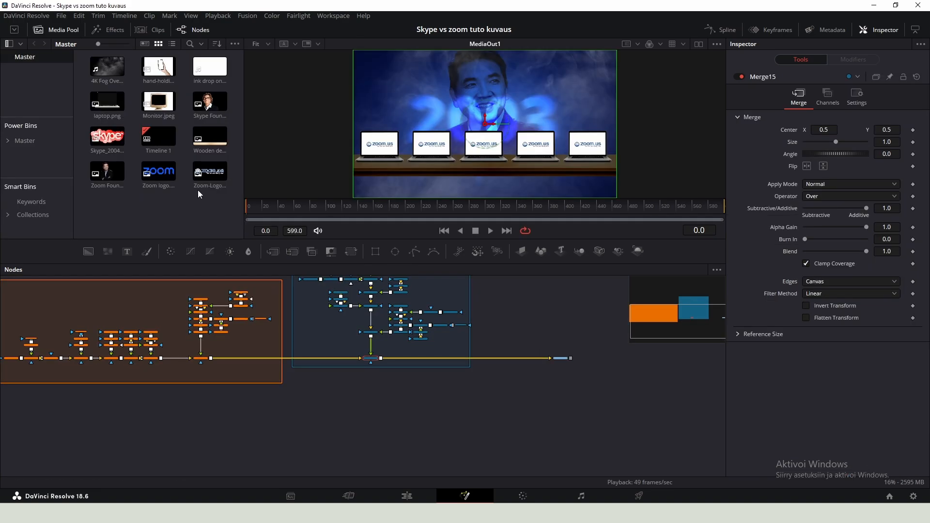
- Add the ink drop clip from the media pool as a new MediaIn node below the composition
{"action": "mouse_move", "coordinate": [210, 68]}
{"action": "left_mouse_down"}
{"action": "mouse_move", "coordinate": [363, 405]}
{"action": "mouse_move", "coordinate": [368, 373]}
{"action": "mouse_move", "coordinate": [374, 382]}
{"action": "left_mouse_up"}
{"action": "scroll", "coordinate": [374, 382], "scroll_direction": "up", "scroll_amount": 3}
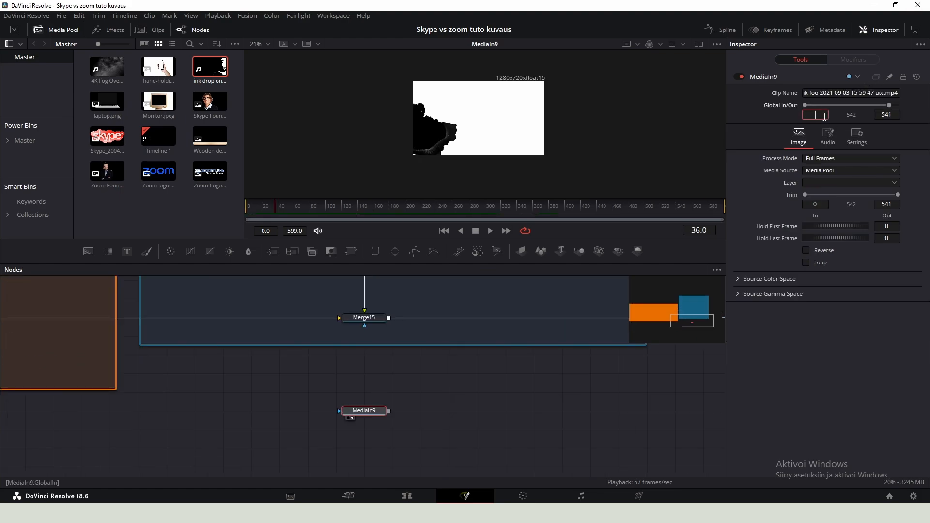
{"action": "left_click", "coordinate": [543, 395]}
{"action": "left_click", "coordinate": [371, 391]}
- Insert a Time Speed node after the ink drop clip and set its speed to 2
{"action": "key", "text": "shift+space"}
{"action": "type", "text": "time"}
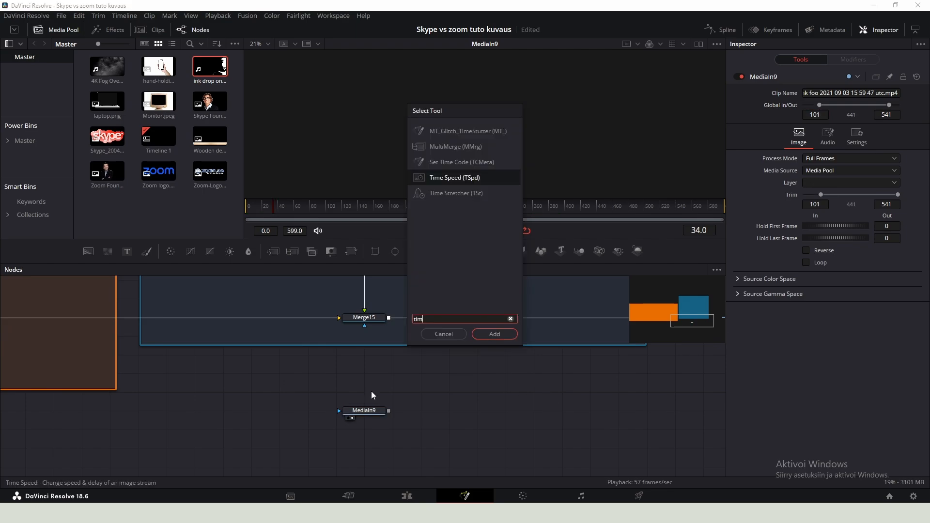
{"action": "key", "text": "Return"}
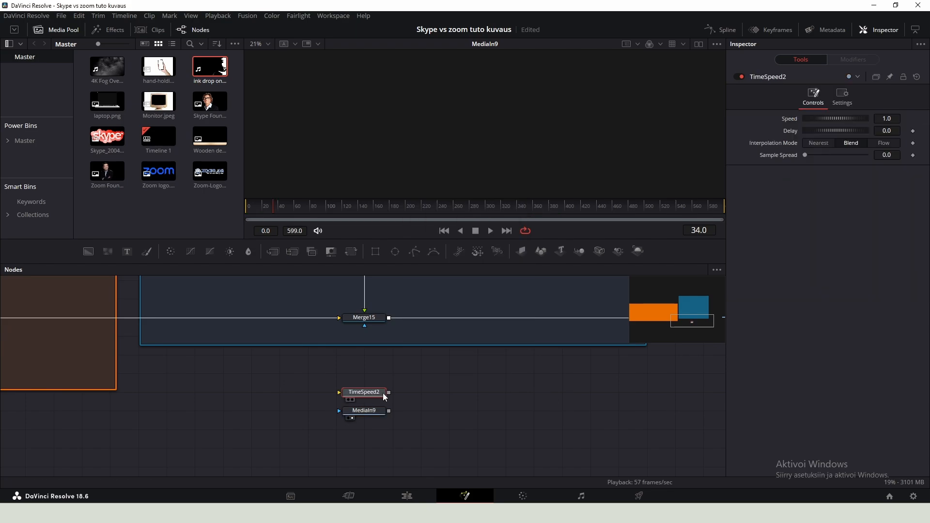
{"action": "scroll", "coordinate": [384, 396], "scroll_direction": "up", "scroll_amount": 2}
{"action": "left_click_drag", "start_coordinate": [392, 417], "coordinate": [306, 384]}
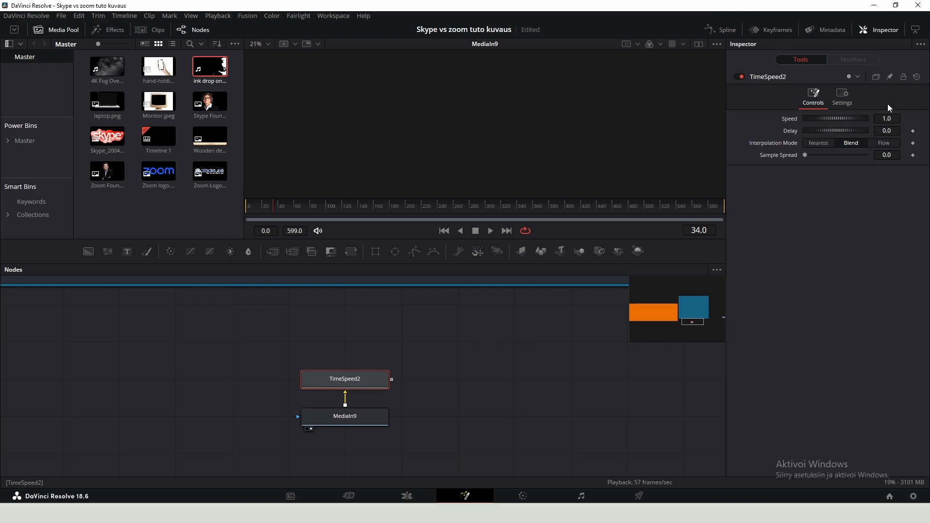
{"action": "scroll", "coordinate": [353, 353], "scroll_direction": "down", "scroll_amount": 2}
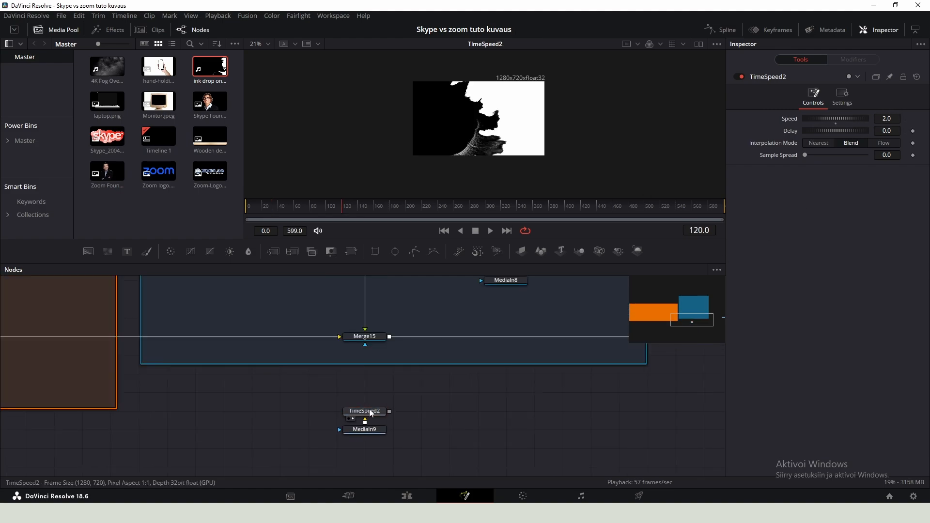
- Add a Transform node to the ink drop chain so it follows the Time Speed node
{"action": "key", "text": "shift+space"}
{"action": "type", "text": "trans"}
{"action": "key", "text": "Return"}
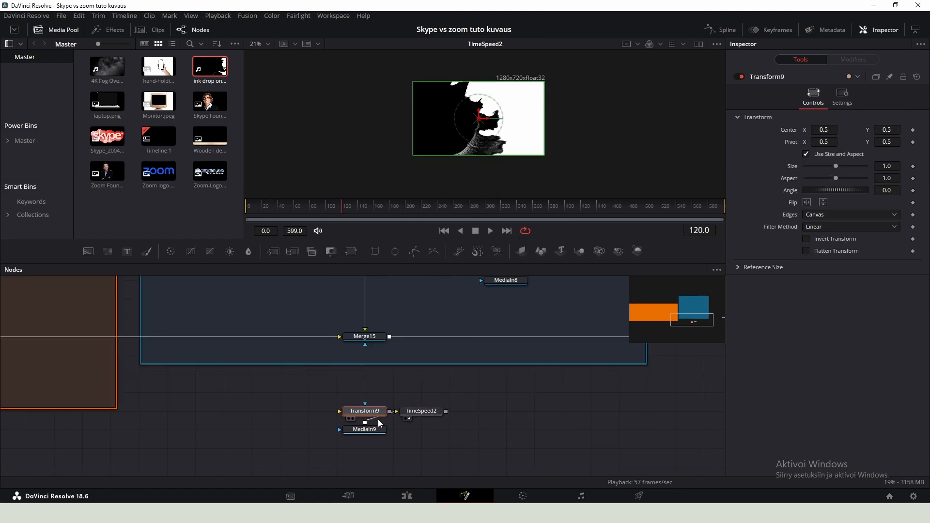
{"action": "left_click_drag", "start_coordinate": [435, 412], "coordinate": [368, 393]}
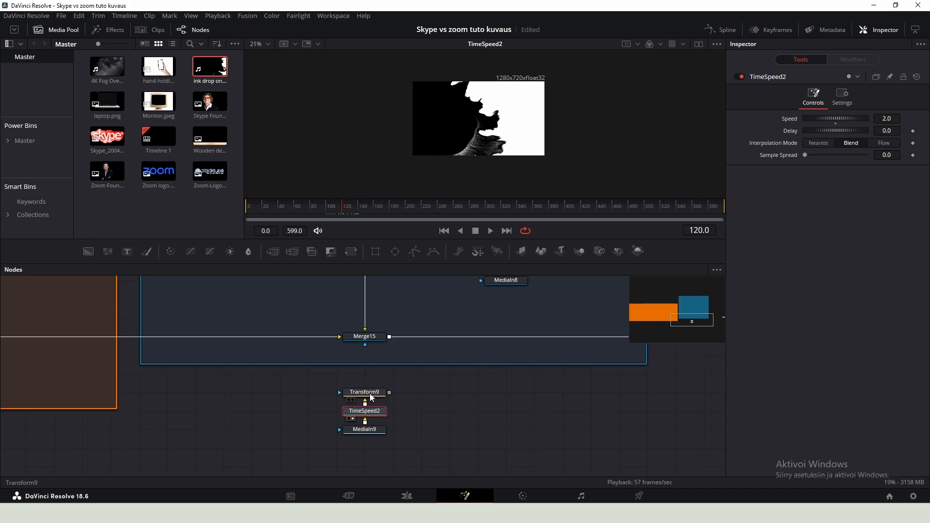
{"action": "left_click", "coordinate": [370, 394]}
- Scale the ink drop transform to 1.298 and shift its center right to about 0.64 X
{"action": "left_click_drag", "start_coordinate": [340, 211], "coordinate": [482, 208]}
{"action": "left_click", "coordinate": [514, 209]}
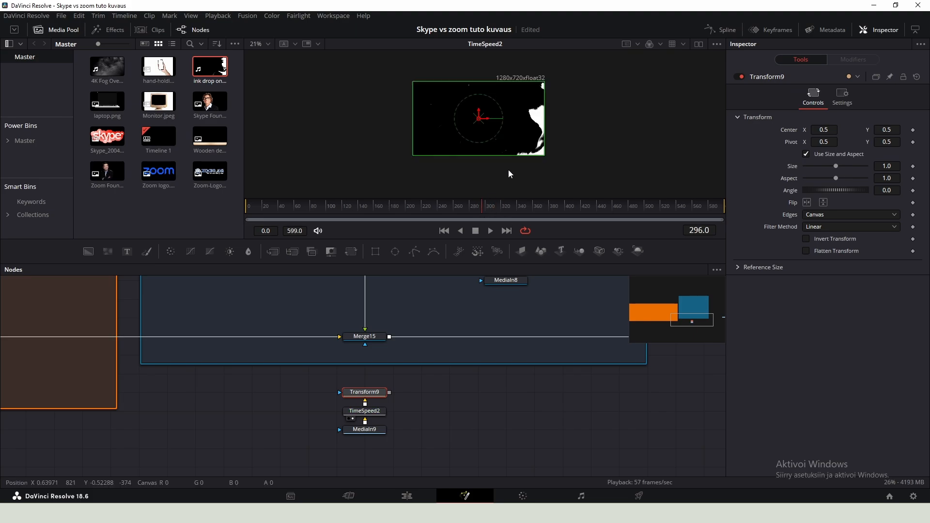
{"action": "left_click_drag", "start_coordinate": [886, 166], "coordinate": [901, 166]}
{"action": "key", "text": "2"}
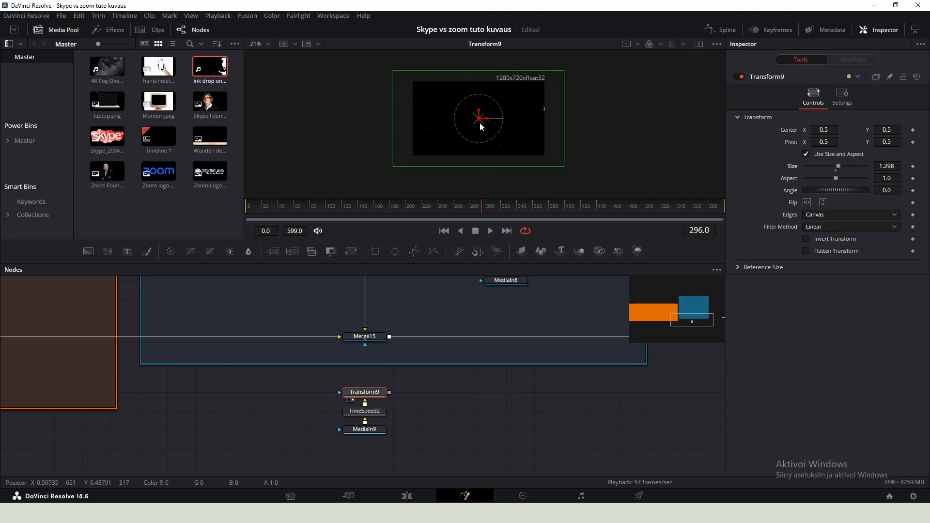
{"action": "left_click_drag", "start_coordinate": [480, 121], "coordinate": [492, 121]}
- Add a Bitmap node after the ink drop transform
{"action": "left_click_drag", "start_coordinate": [394, 208], "coordinate": [353, 209]}
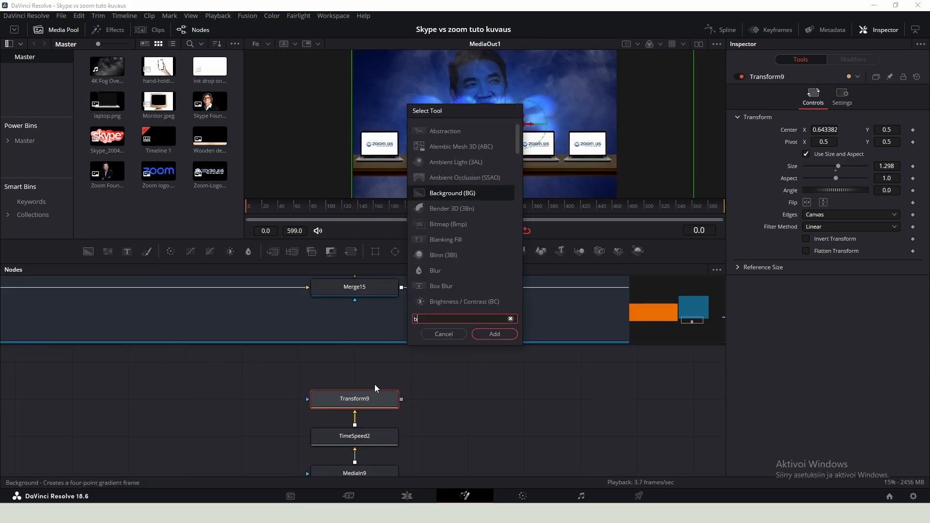
{"action": "type", "text": "bitm"}
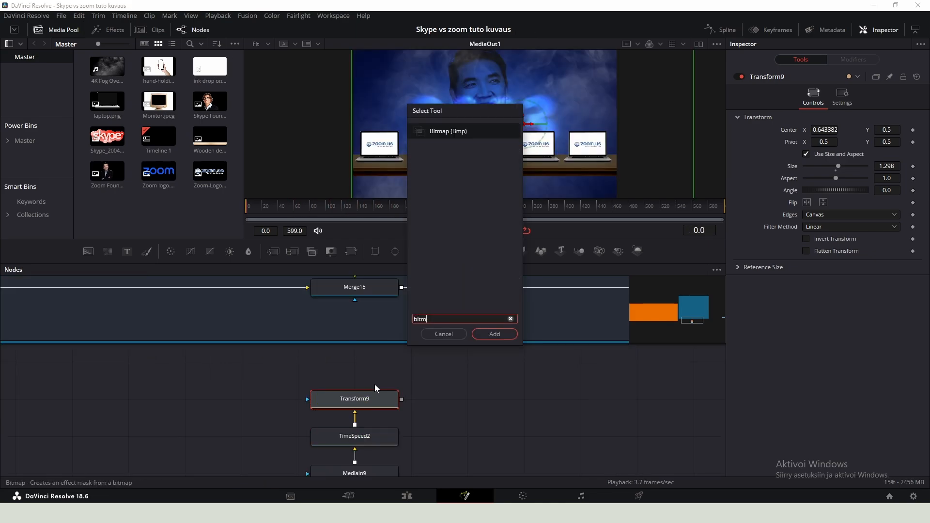
{"action": "key", "text": "Return"}
{"action": "scroll", "coordinate": [406, 386], "scroll_direction": "down", "scroll_amount": 2}
{"action": "left_click_drag", "start_coordinate": [413, 362], "coordinate": [373, 453]}
{"action": "left_click_drag", "start_coordinate": [373, 452], "coordinate": [374, 474]}
{"action": "left_click", "coordinate": [432, 415]}
{"action": "left_click", "coordinate": [380, 396]}
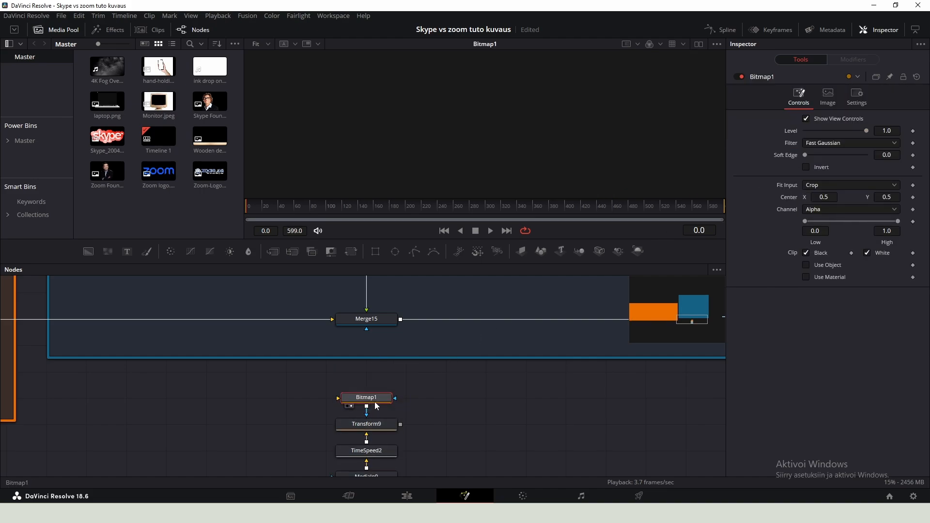
{"action": "left_click", "coordinate": [816, 211]}
{"action": "left_click", "coordinate": [825, 277]}
{"action": "key", "text": "ctrl+z"}
- Connect the Bitmap output to the mask input of the merge that combines the Zoom scene over the Skype scene
{"action": "left_click_drag", "start_coordinate": [390, 400], "coordinate": [367, 329]}
{"action": "left_click", "coordinate": [366, 321]}
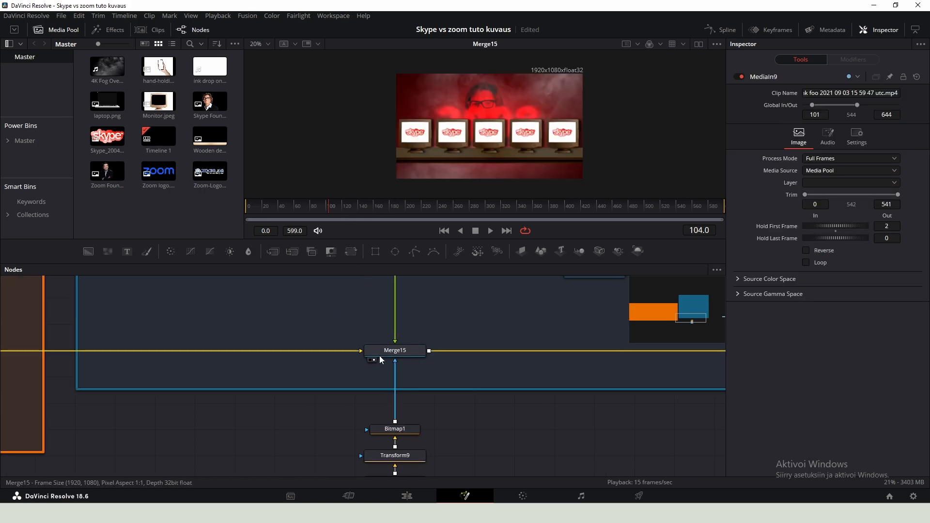
{"action": "left_click", "coordinate": [387, 351]}
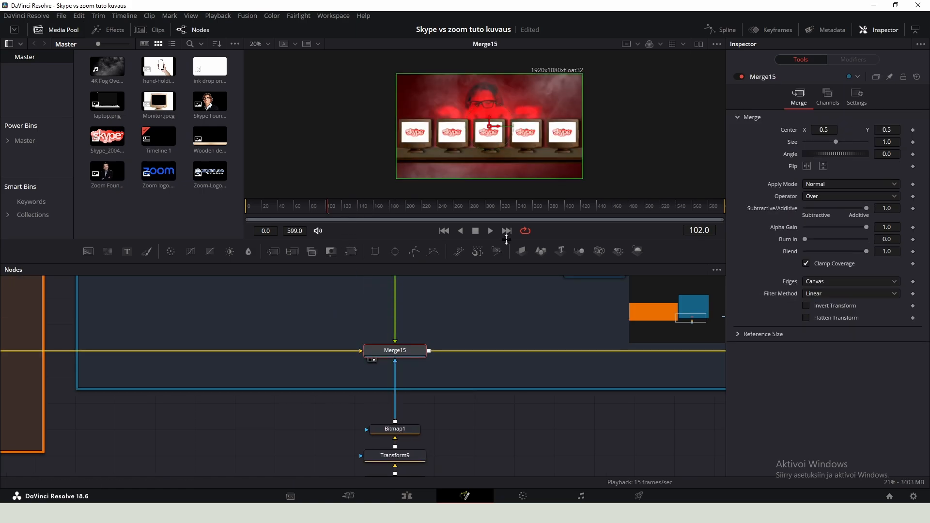
- Keyframe that merge's Blend at 0 on frame 100 and at 1.0 on the next frame
{"action": "key", "text": "Left"}
{"action": "key", "text": "Left"}
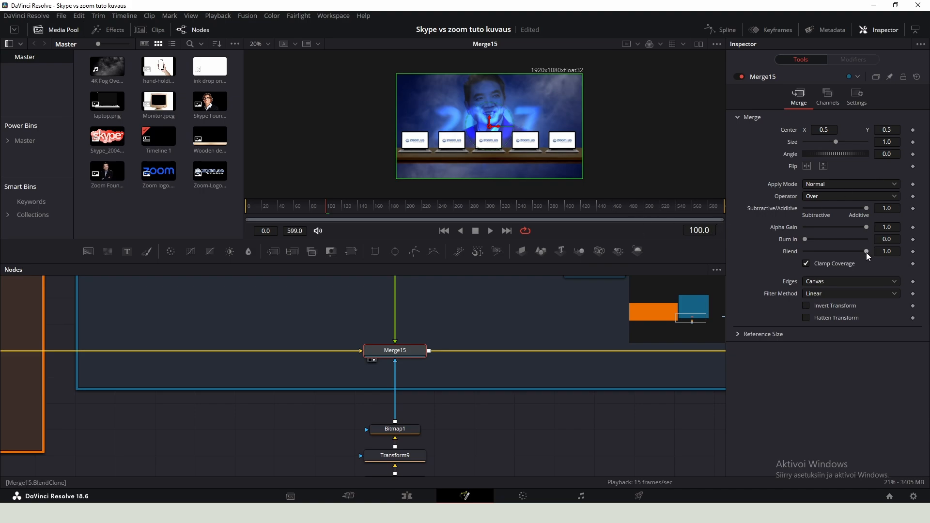
{"action": "left_click_drag", "start_coordinate": [866, 252], "coordinate": [761, 246]}
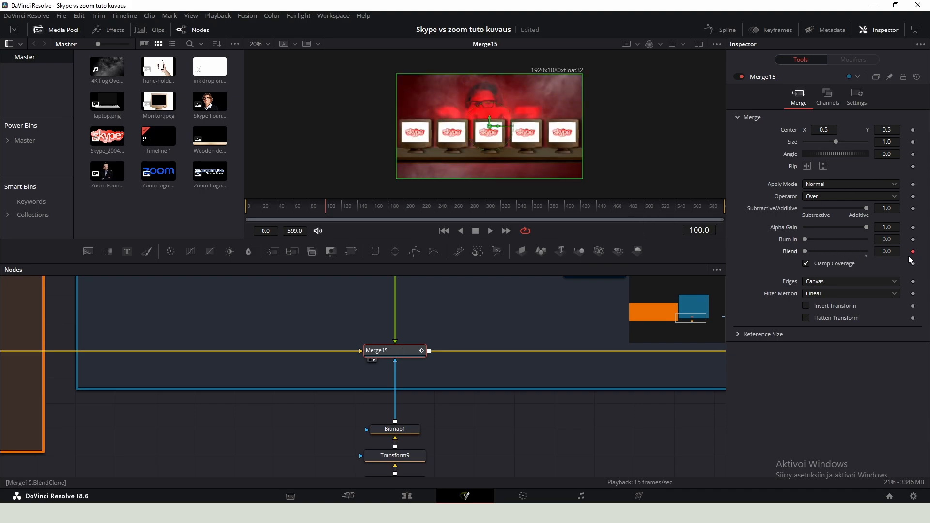
{"action": "key", "text": "Right"}
{"action": "left_click_drag", "start_coordinate": [807, 252], "coordinate": [868, 252]}
{"action": "left_click", "coordinate": [562, 440]}
{"action": "key", "text": "Right"}
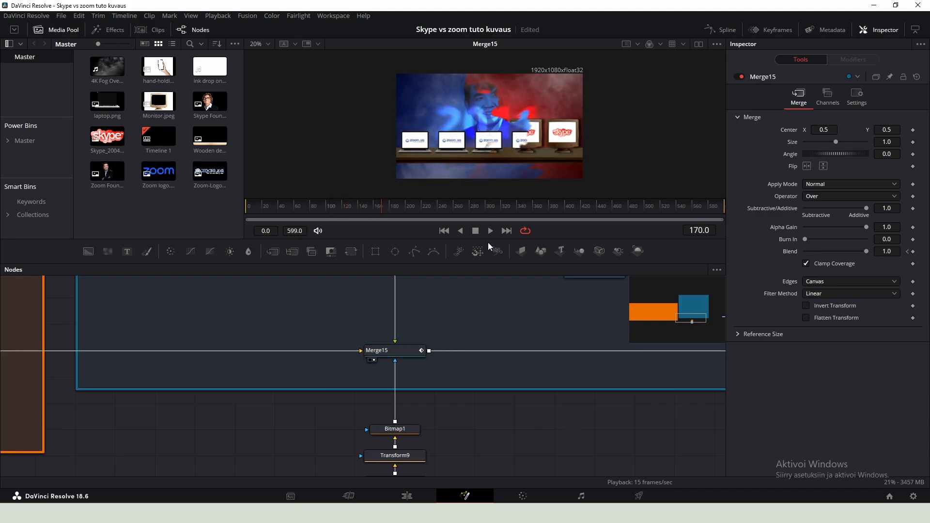
- Enlarge the Transform under MediaIn1 in the Skype scene to size 0.902 and move its center to about 0.57, 0.58
{"action": "scroll", "coordinate": [491, 169], "scroll_direction": "down", "scroll_amount": 1}
{"action": "scroll", "coordinate": [491, 144], "scroll_direction": "up", "scroll_amount": 2}
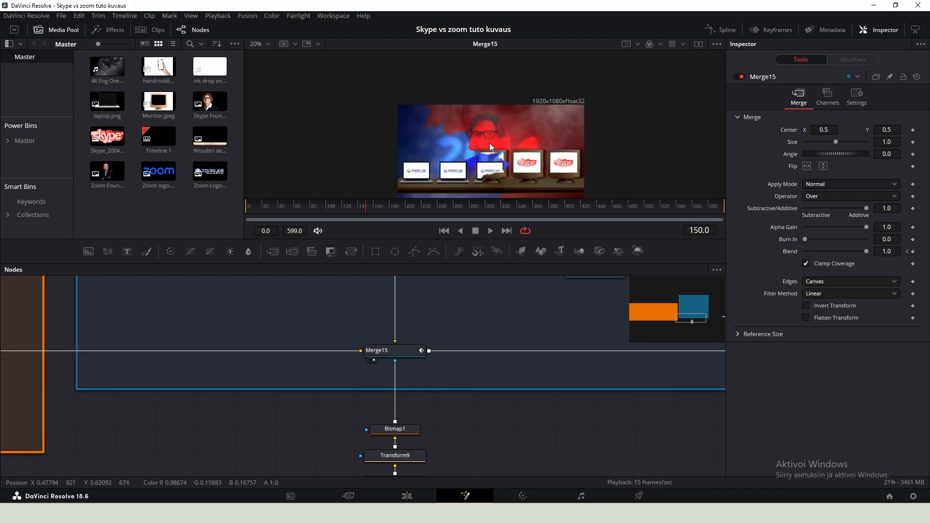
{"action": "scroll", "coordinate": [493, 138], "scroll_direction": "down", "scroll_amount": 2}
{"action": "left_click_drag", "start_coordinate": [397, 301], "coordinate": [904, 336]}
{"action": "scroll", "coordinate": [247, 336], "scroll_direction": "down", "scroll_amount": 3}
{"action": "left_click_drag", "start_coordinate": [242, 337], "coordinate": [517, 357]}
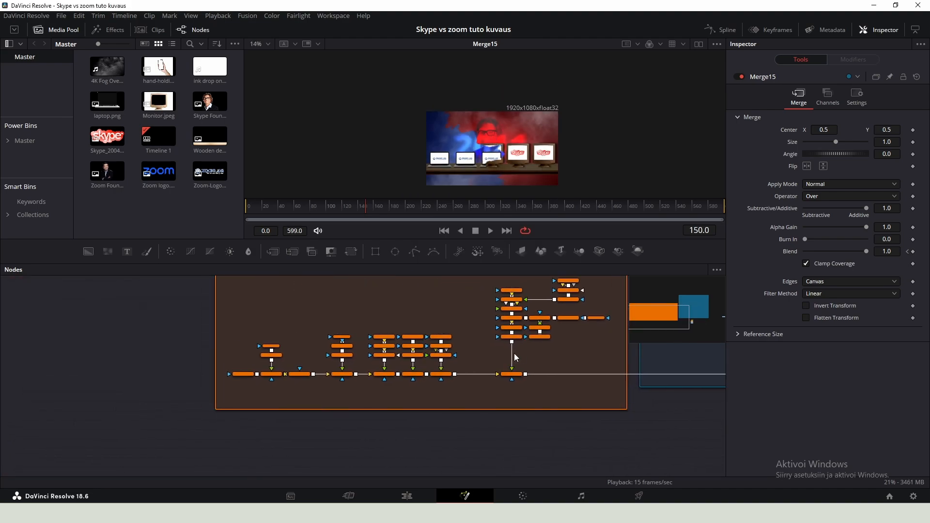
{"action": "scroll", "coordinate": [372, 343], "scroll_direction": "up", "scroll_amount": 3}
{"action": "left_click", "coordinate": [290, 377]}
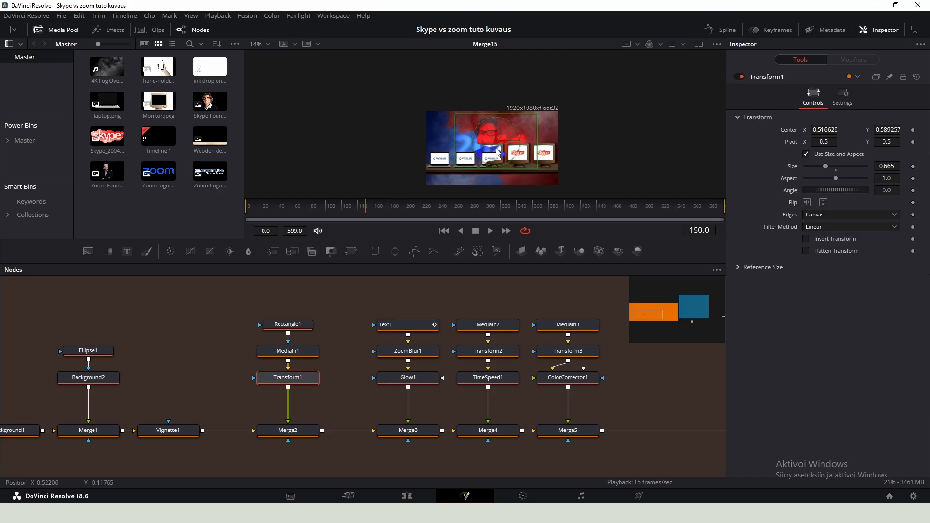
{"action": "scroll", "coordinate": [521, 145], "scroll_direction": "up", "scroll_amount": 2}
{"action": "left_click_drag", "start_coordinate": [887, 167], "coordinate": [910, 166]}
{"action": "left_click_drag", "start_coordinate": [498, 136], "coordinate": [512, 134]}
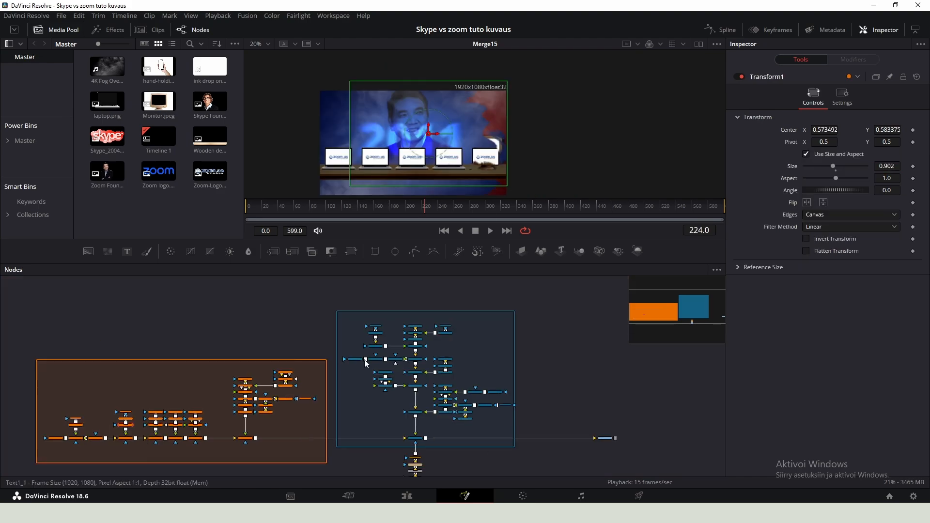
- Enlarge the 2011 text in the Zoom scene to size about 0.46
{"action": "scroll", "coordinate": [362, 325], "scroll_direction": "up", "scroll_amount": 3}
{"action": "left_click", "coordinate": [359, 320]}
{"action": "left_click", "coordinate": [354, 356]}
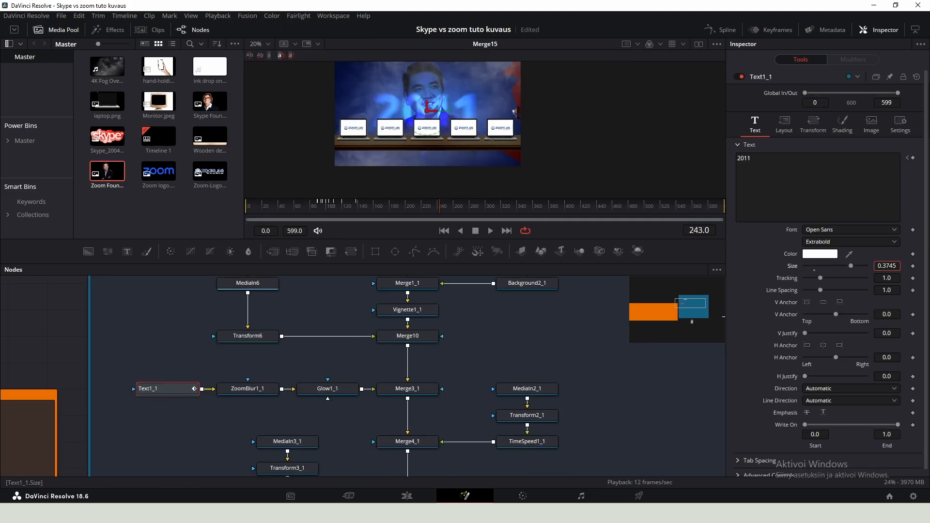
{"action": "left_click_drag", "start_coordinate": [851, 266], "coordinate": [860, 266]}
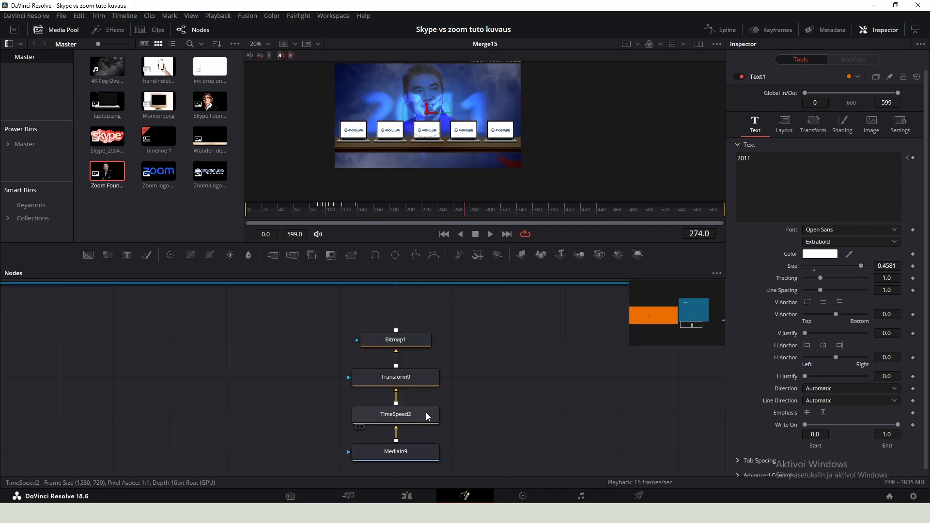
- Add a Background node in an empty area of the node graph
{"action": "left_click", "coordinate": [427, 415]}
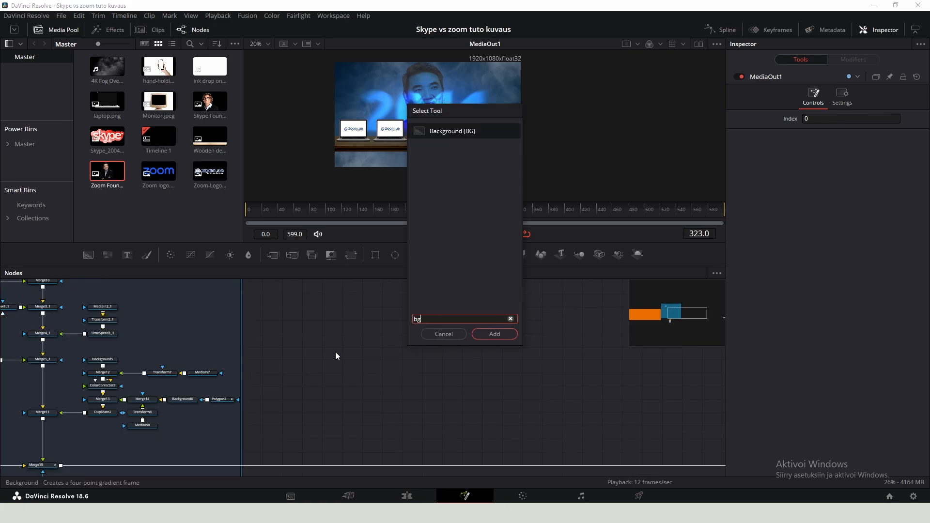
{"action": "key", "text": "Return"}
{"action": "left_click", "coordinate": [335, 352]}
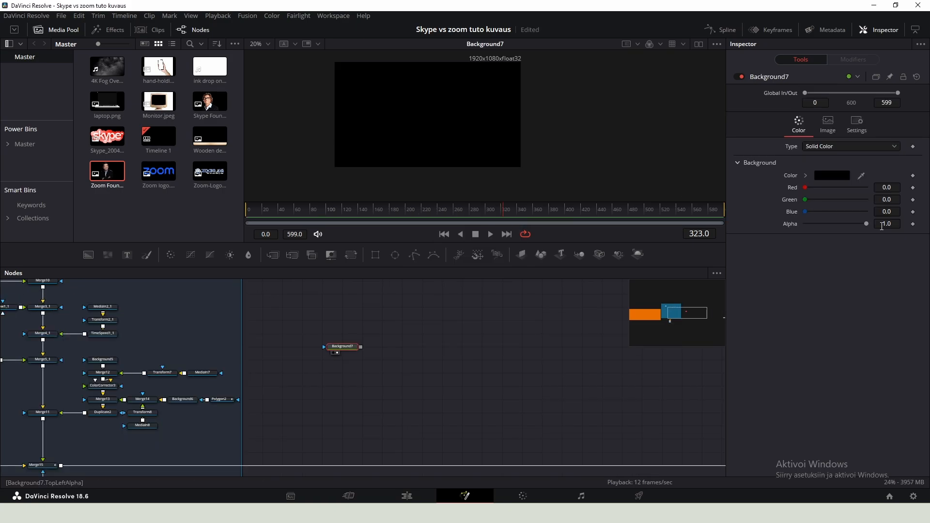
- Make the new background transparent by setting its alpha to 0, and turn off Auto Resolution
{"action": "left_click_drag", "start_coordinate": [868, 224], "coordinate": [775, 215]}
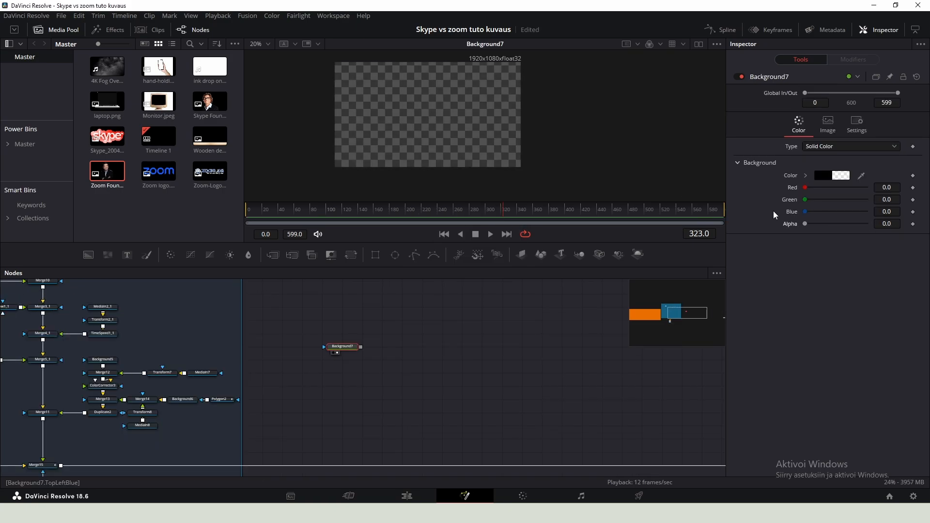
{"action": "left_click", "coordinate": [829, 124]}
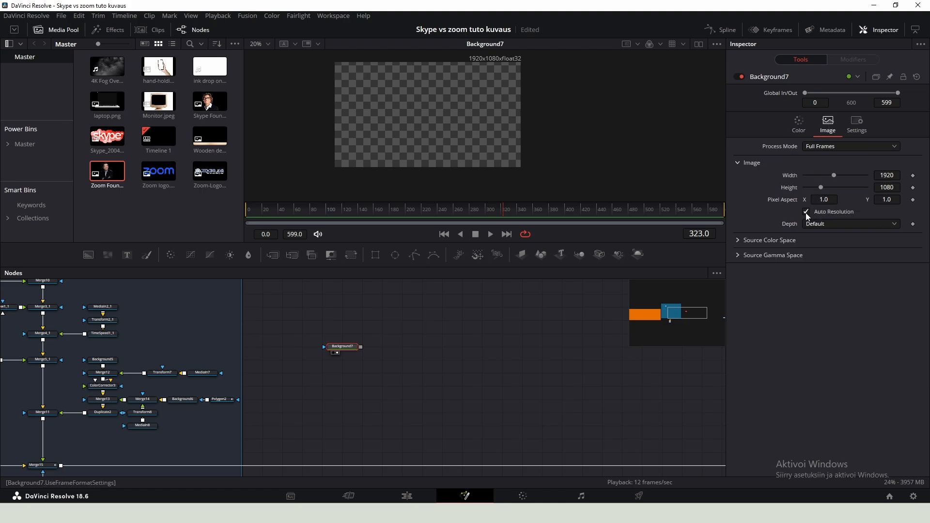
{"action": "left_click", "coordinate": [808, 211]}
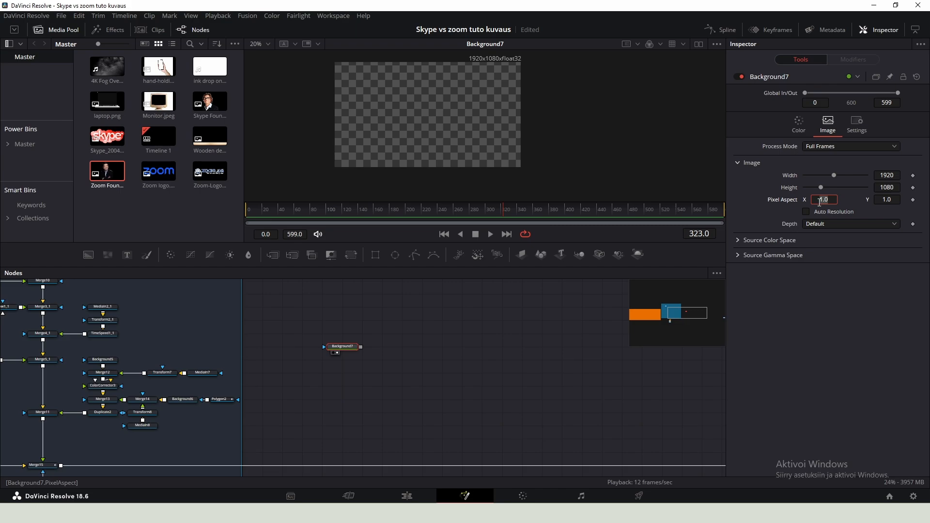
- Add a Paint node after the transparent background and choose the polyline stroke tool
{"action": "key", "text": "shift+space"}
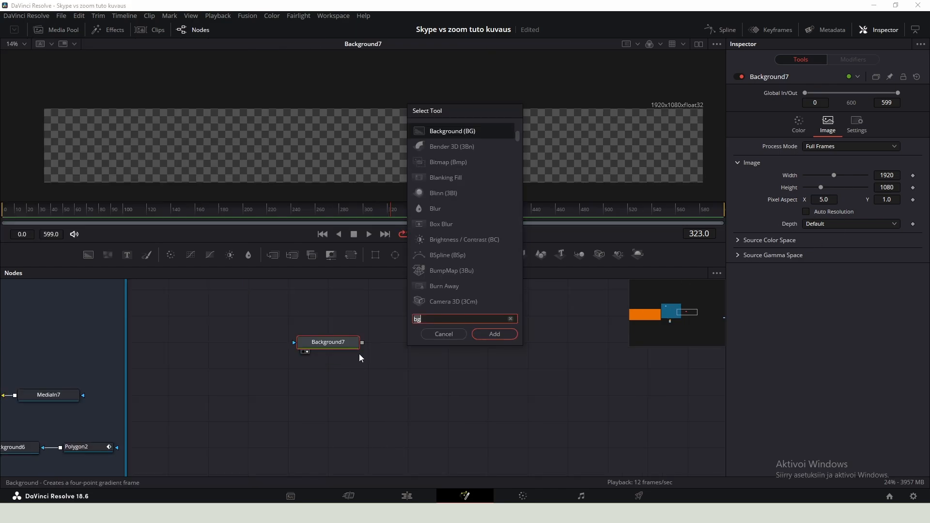
{"action": "type", "text": "paint"}
{"action": "key", "text": "Return"}
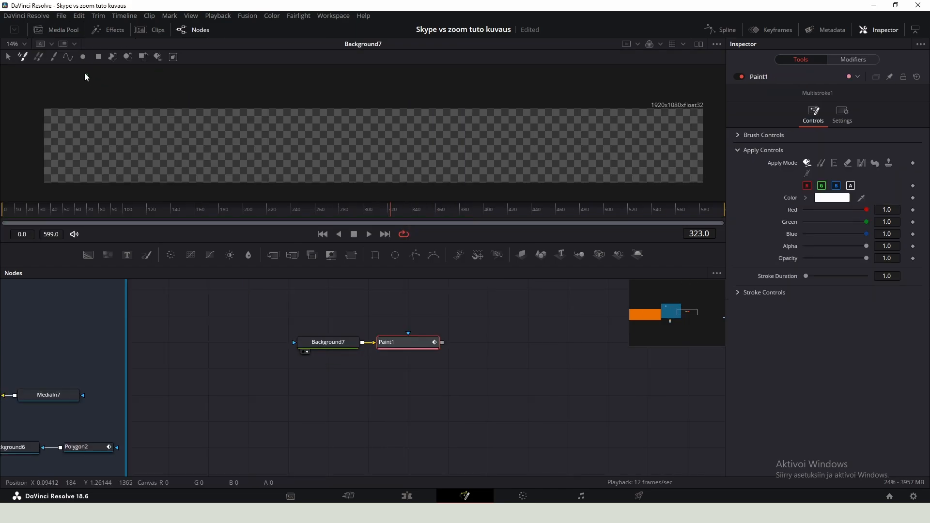
{"action": "left_click", "coordinate": [68, 58]}
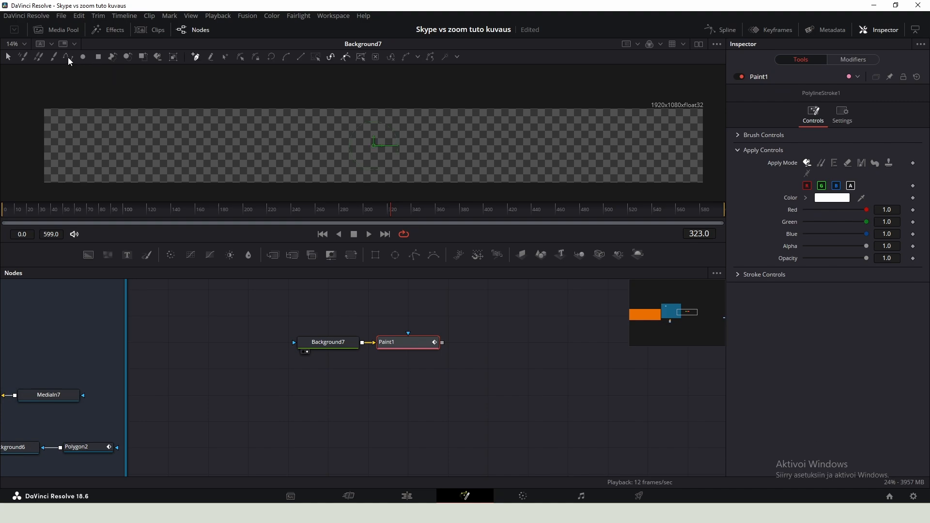
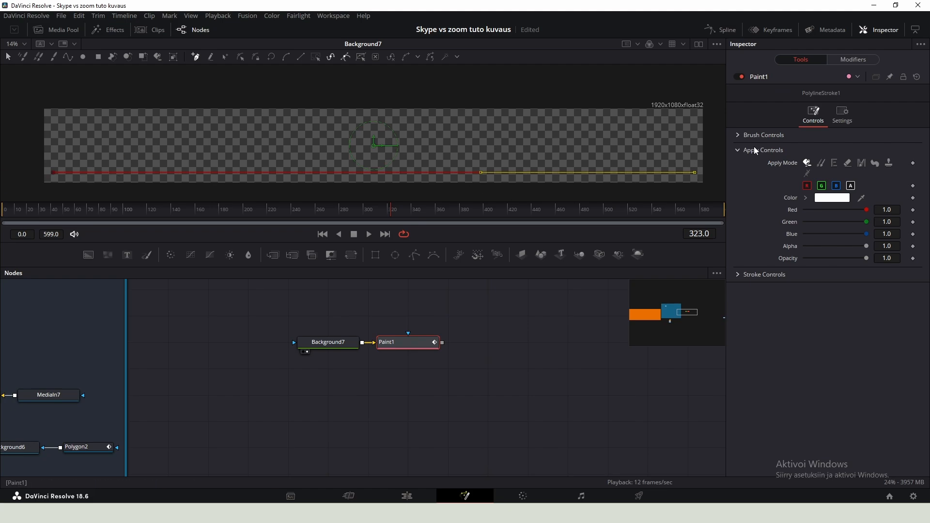
- Give the first Paint node's line a square brush shape and shrink its size to about 0.0063
{"action": "left_click", "coordinate": [740, 135]}
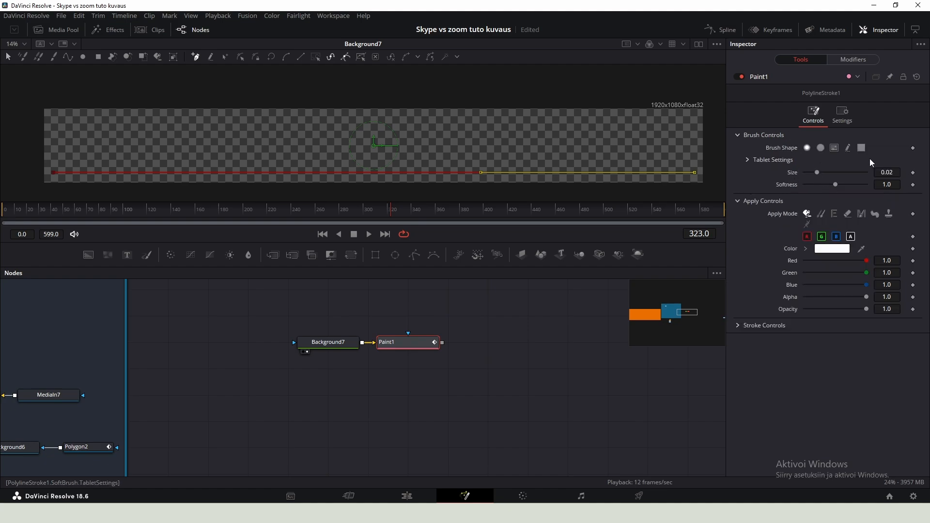
{"action": "left_click", "coordinate": [862, 148]}
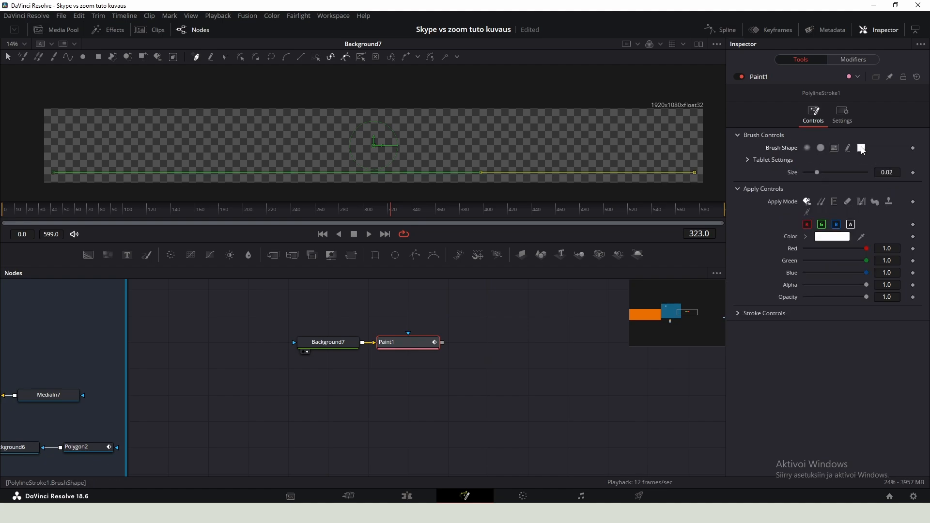
{"action": "scroll", "coordinate": [499, 177], "scroll_direction": "up", "scroll_amount": 5}
{"action": "key", "text": "2"}
{"action": "left_click_drag", "start_coordinate": [816, 173], "coordinate": [809, 175]}
- Paste a copy of the transparent Background node into the node graph
{"action": "left_click", "coordinate": [338, 343]}
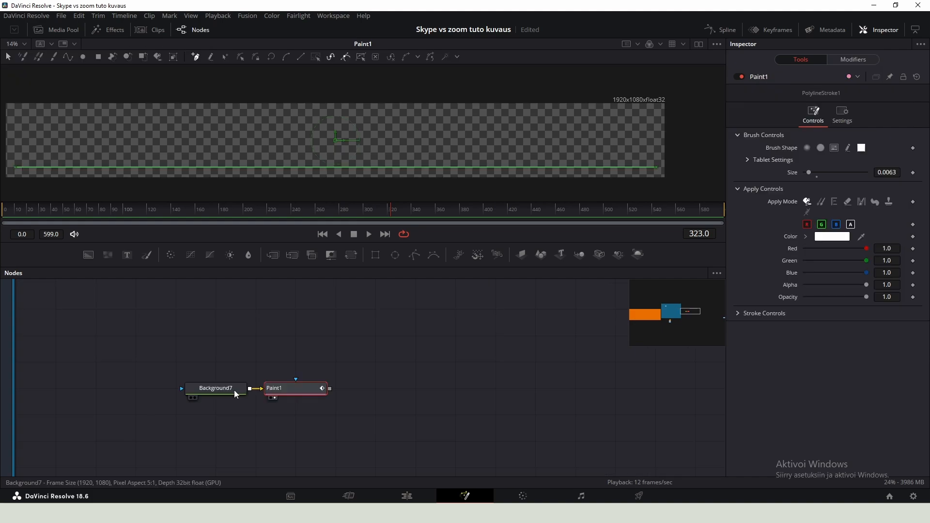
{"action": "left_click", "coordinate": [234, 390]}
{"action": "key", "text": "ctrl+v"}
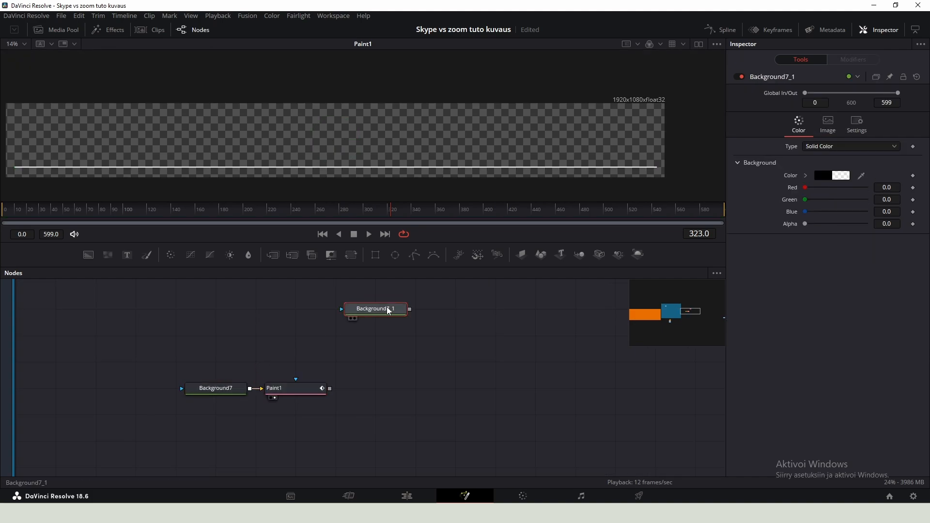
- Add a second Paint node under the pasted background and pick the polyline stroke tool
{"action": "key", "text": "shift+space"}
{"action": "type", "text": "paint"}
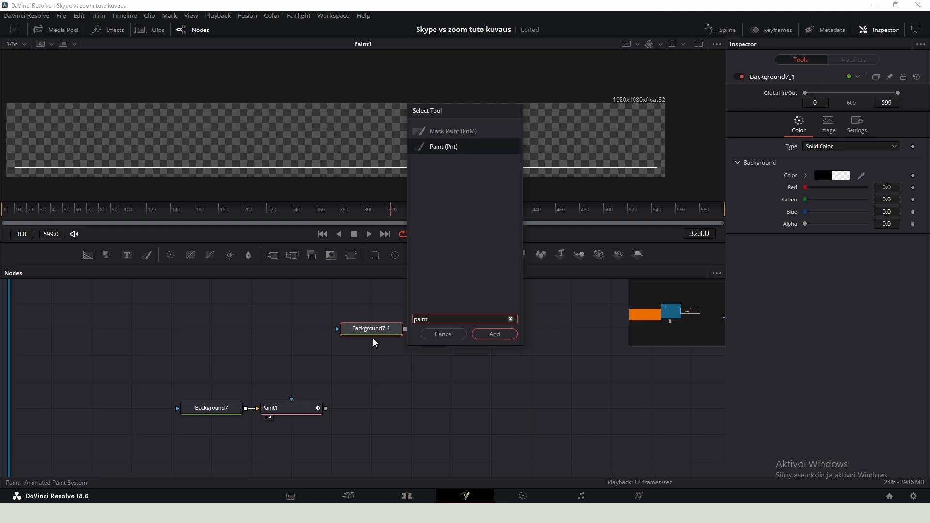
{"action": "key", "text": "Return"}
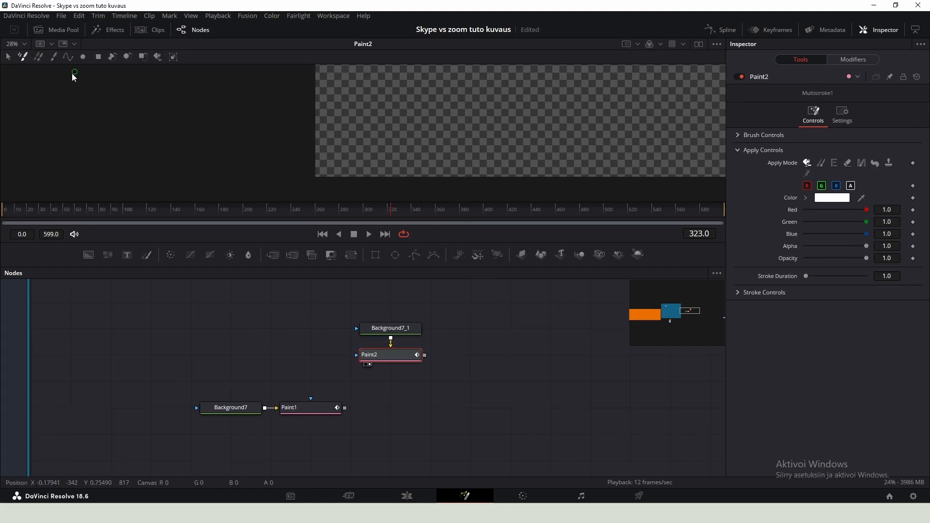
{"action": "left_click", "coordinate": [69, 59]}
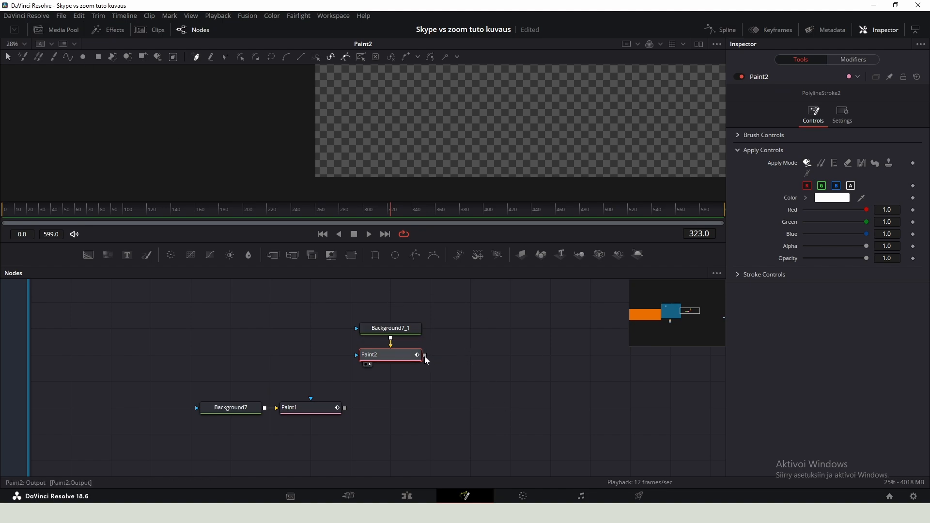
- Merge the second Paint node's output over the first Paint node and view the merge
{"action": "left_click_drag", "start_coordinate": [401, 380], "coordinate": [345, 408]}
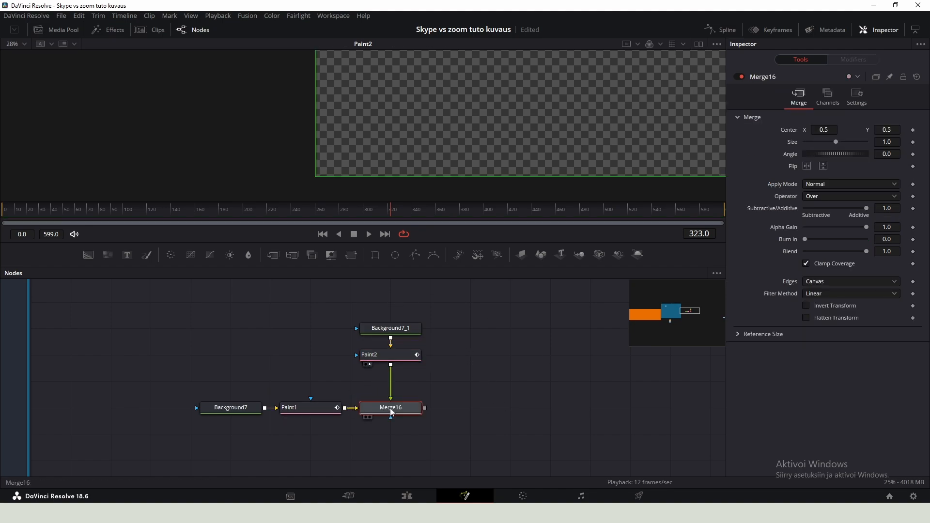
{"action": "key", "text": "1"}
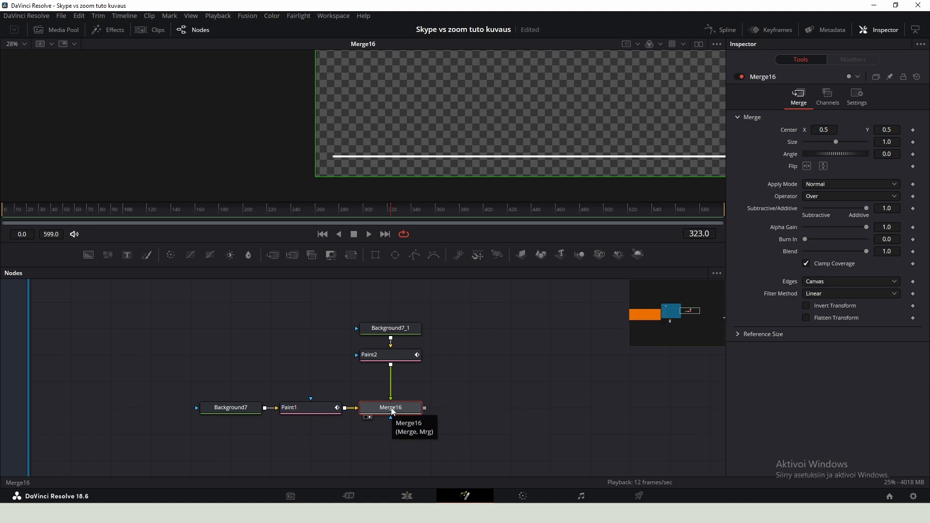
- Draw a short vertical polyline stroke at the left end of the horizontal line
{"action": "left_click", "coordinate": [393, 358]}
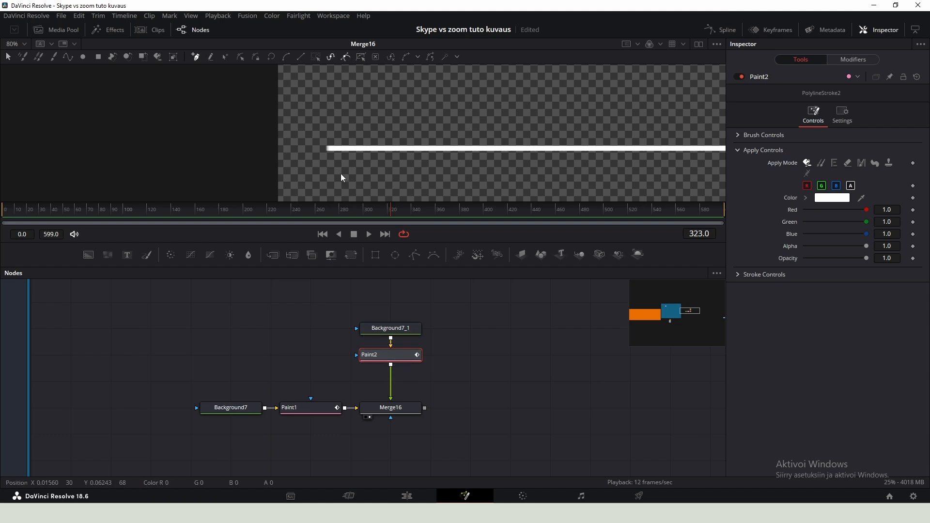
{"action": "scroll", "coordinate": [342, 172], "scroll_direction": "up", "scroll_amount": 2}
{"action": "left_click", "coordinate": [318, 162]}
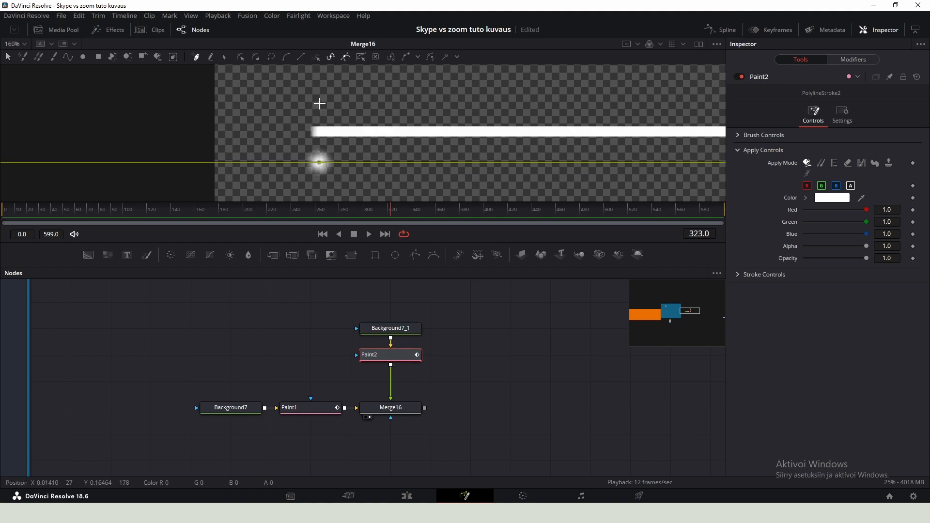
{"action": "left_click", "coordinate": [319, 101]}
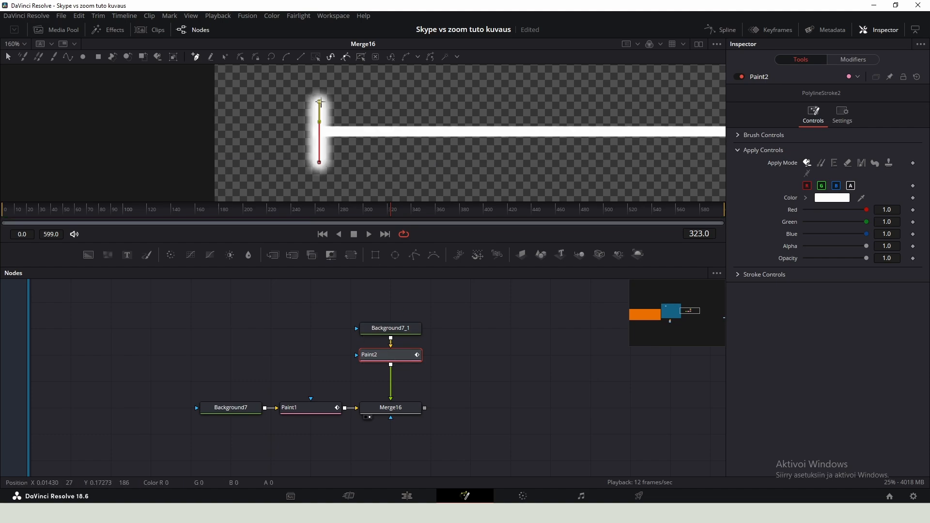
- Set the vertical stroke's brush to a square shape with size about 0.0039
{"action": "left_click", "coordinate": [740, 136]}
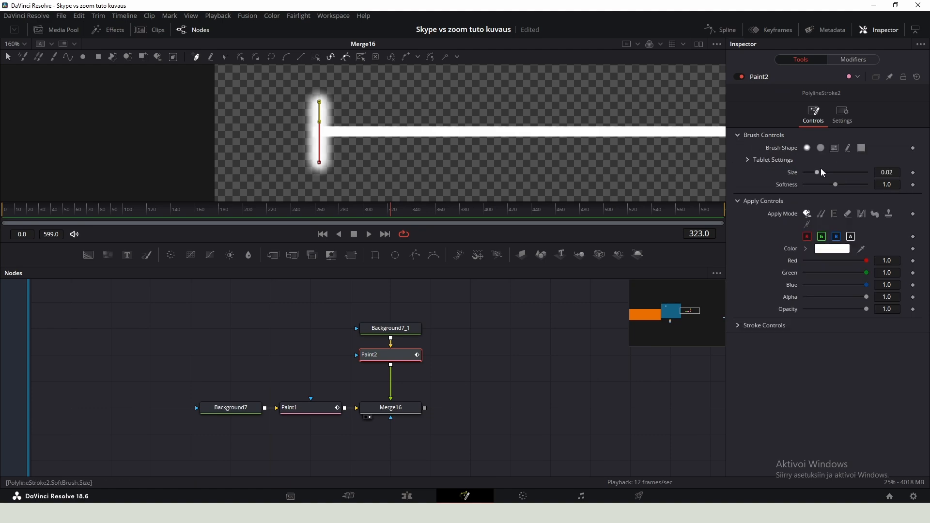
{"action": "left_click", "coordinate": [861, 148]}
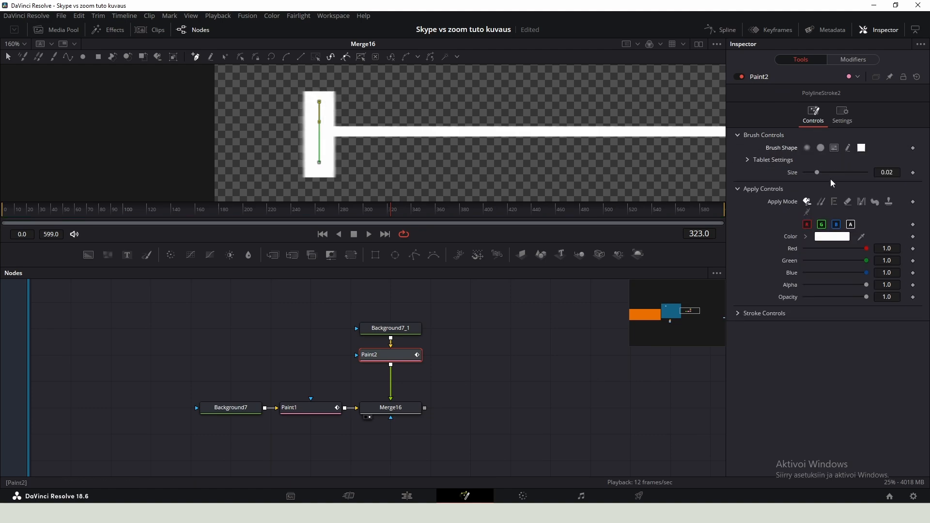
{"action": "left_click_drag", "start_coordinate": [816, 173], "coordinate": [809, 173]}
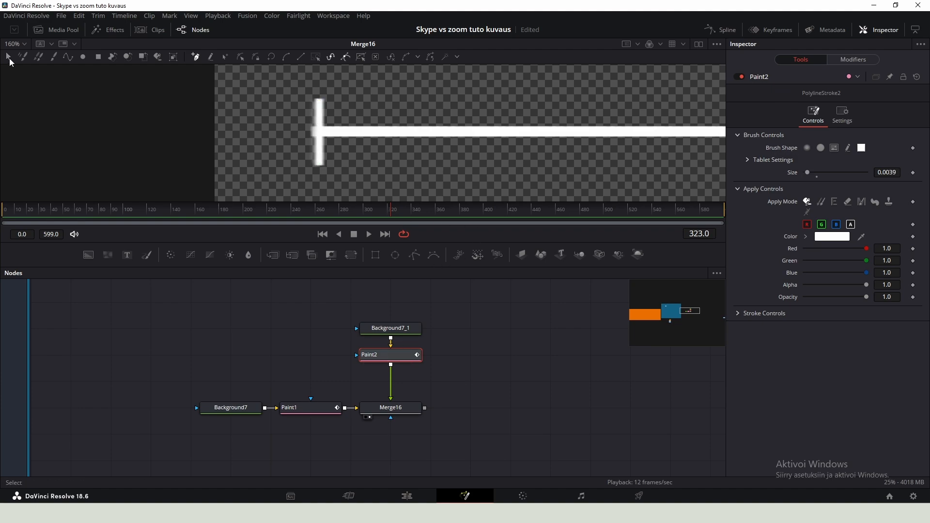
- Adjust the vertical stroke's points so it sits centered on the line's left end
{"action": "left_click_drag", "start_coordinate": [364, 81], "coordinate": [289, 176]}
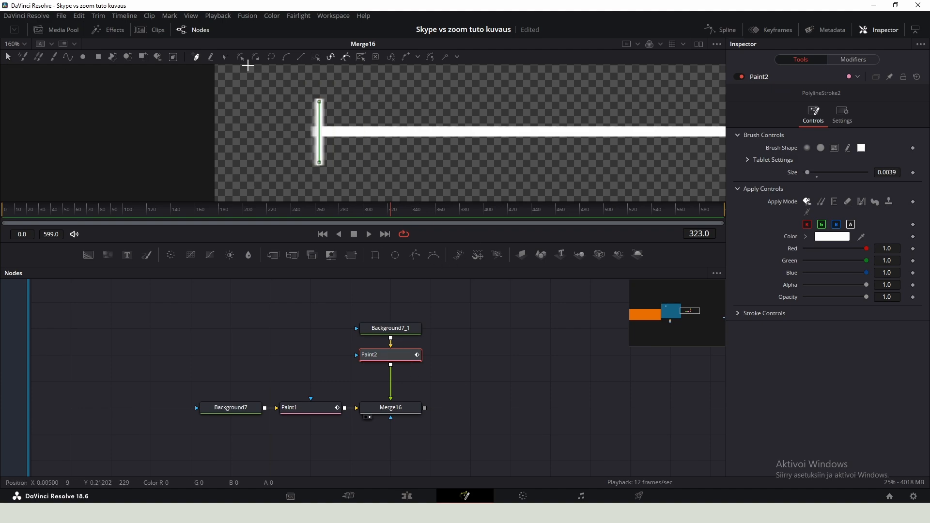
{"action": "left_click", "coordinate": [241, 59]}
{"action": "left_click_drag", "start_coordinate": [341, 88], "coordinate": [309, 169]}
{"action": "left_click_drag", "start_coordinate": [320, 103], "coordinate": [317, 102]}
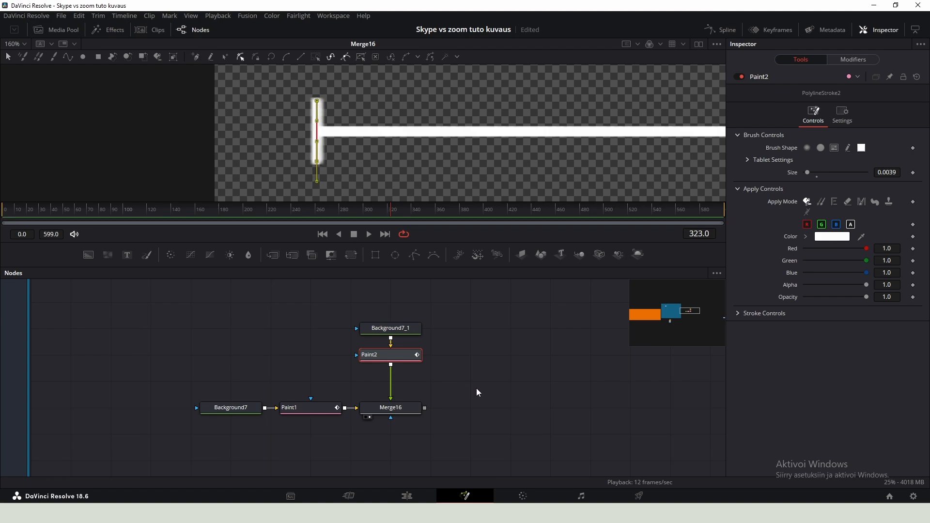
- Add a Duplicate node after the second Paint node and set Copies to 18
{"action": "key", "text": "shift+space"}
{"action": "type", "text": "dupl"}
{"action": "key", "text": "Return"}
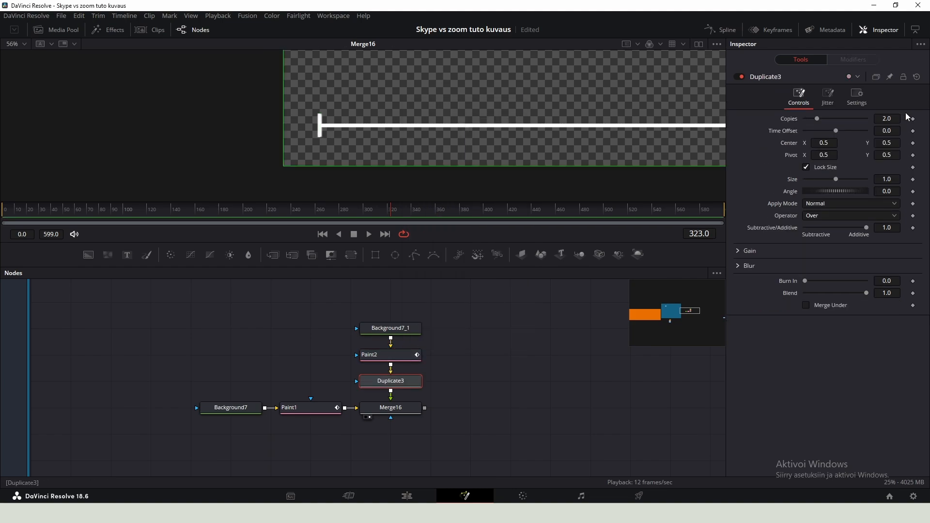
{"action": "type", "text": "18"}
{"action": "key", "text": "Return"}
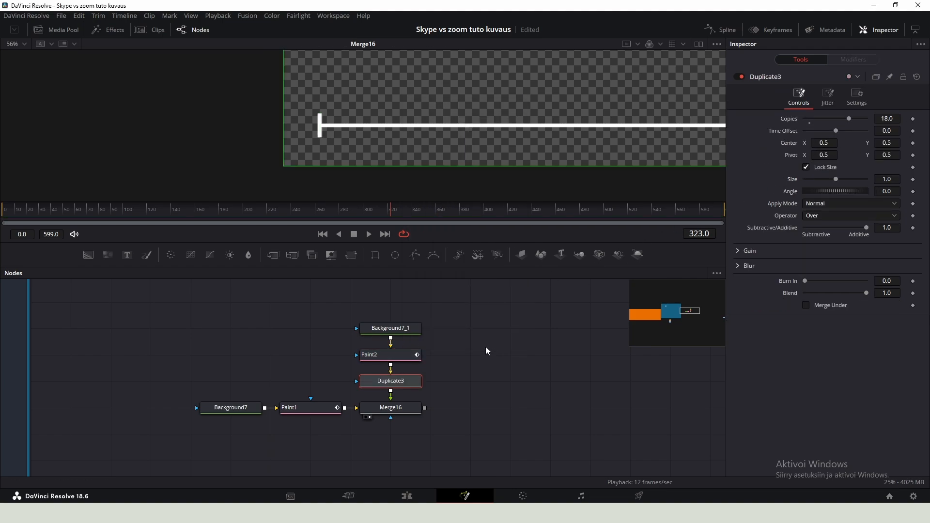
- Set the Duplicate's center X to about 0.5573 to space the tick marks along the line
{"action": "scroll", "coordinate": [298, 153], "scroll_direction": "down", "scroll_amount": 2}
{"action": "left_click_drag", "start_coordinate": [583, 147], "coordinate": [306, 142]}
{"action": "scroll", "coordinate": [322, 154], "scroll_direction": "down", "scroll_amount": 2}
{"action": "scroll", "coordinate": [401, 150], "scroll_direction": "down", "scroll_amount": 2}
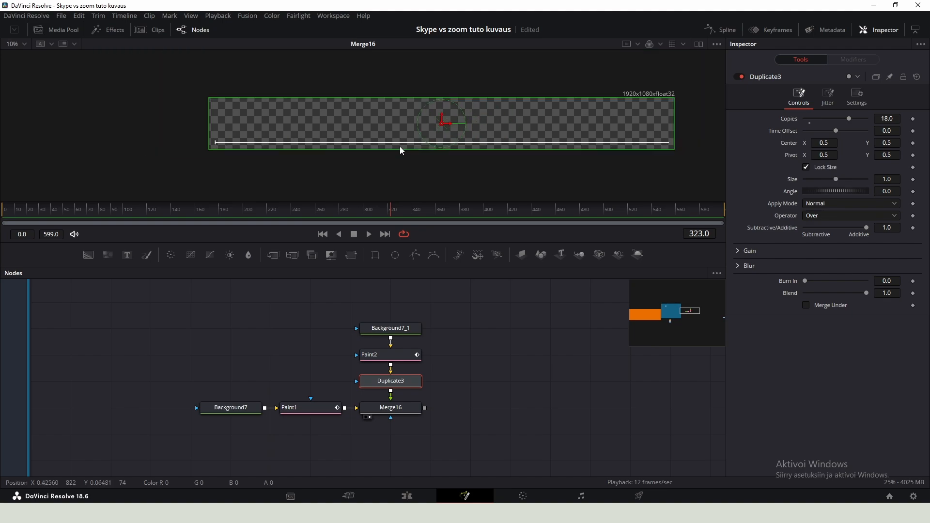
{"action": "left_click_drag", "start_coordinate": [825, 144], "coordinate": [830, 143]}
{"action": "scroll", "coordinate": [676, 148], "scroll_direction": "up", "scroll_amount": 4}
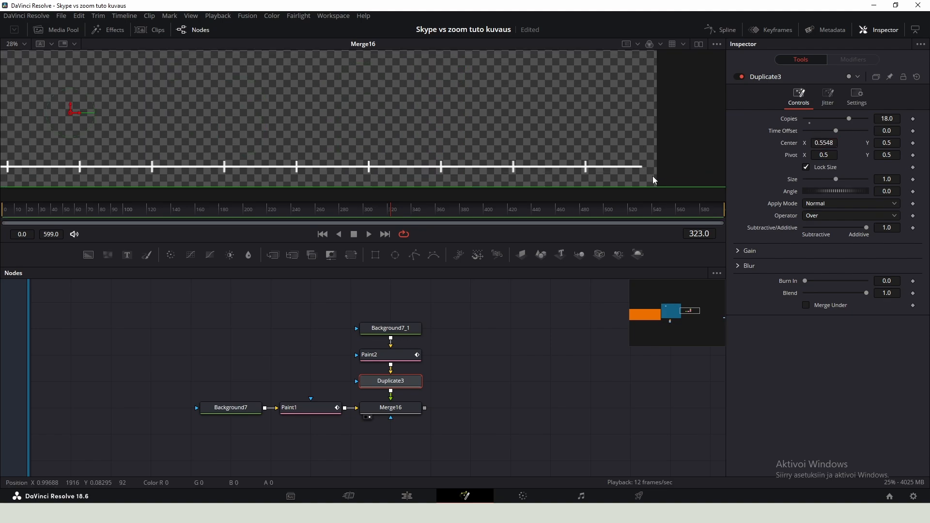
{"action": "left_click_drag", "start_coordinate": [820, 146], "coordinate": [823, 145]}
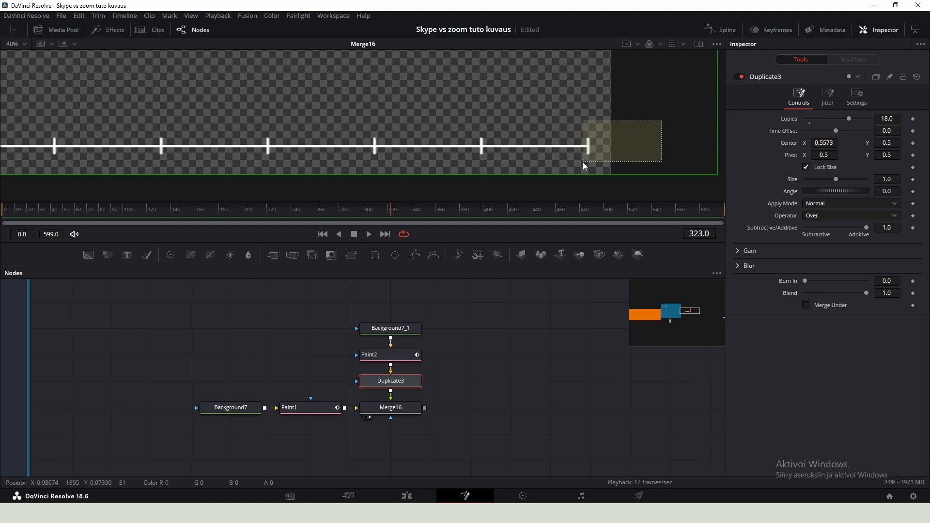
- Add a Text+ node reading 2000 and set its font style to Regular
{"action": "scroll", "coordinate": [579, 164], "scroll_direction": "down", "scroll_amount": 4}
{"action": "scroll", "coordinate": [520, 183], "scroll_direction": "down", "scroll_amount": 2}
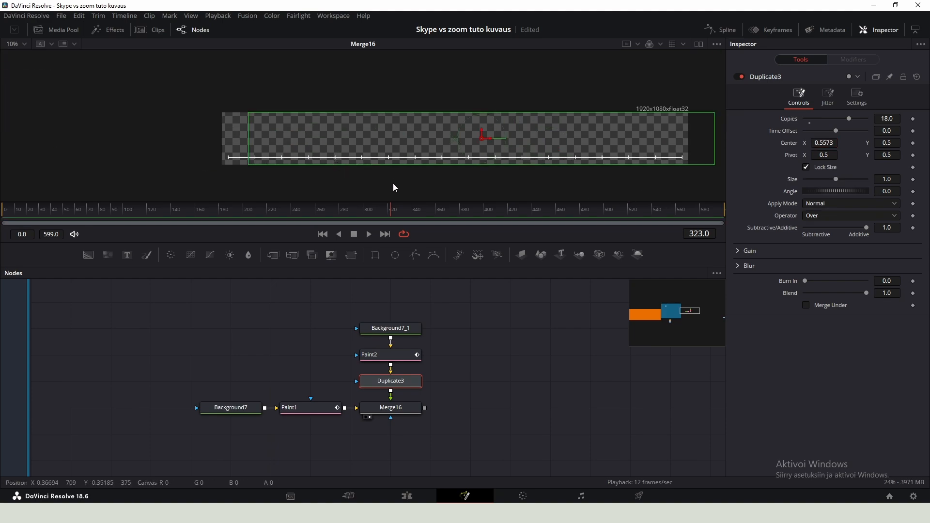
{"action": "left_click_drag", "start_coordinate": [471, 366], "coordinate": [303, 347]}
{"action": "left_click", "coordinate": [420, 360]}
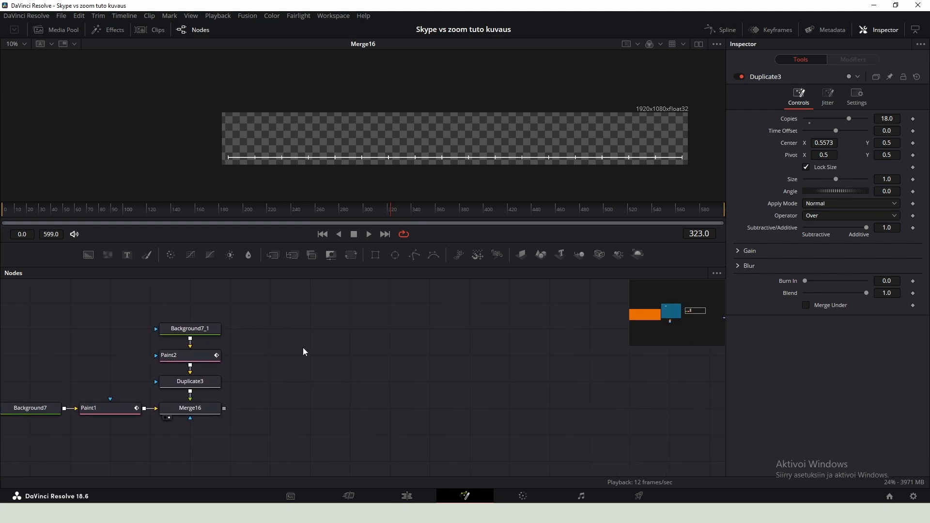
{"action": "key", "text": "shift+space"}
{"action": "type", "text": "text+"}
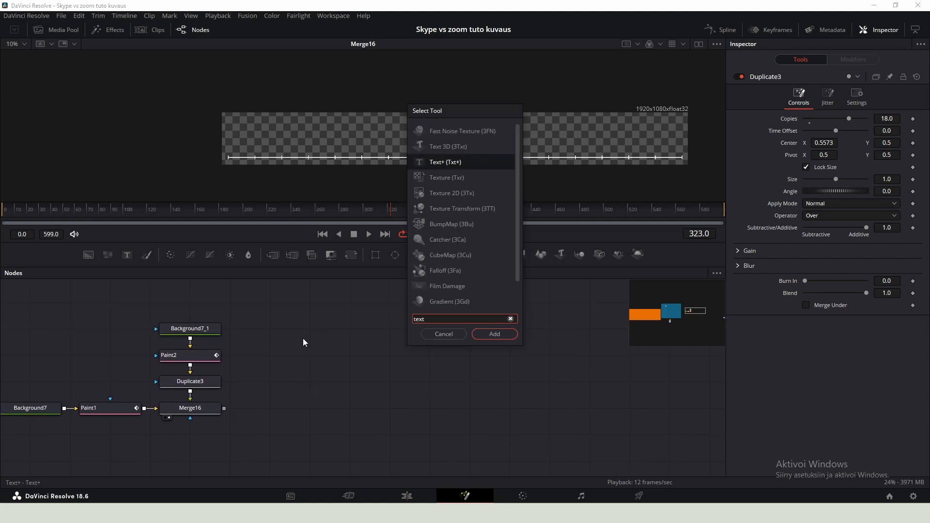
{"action": "key", "text": "Return"}
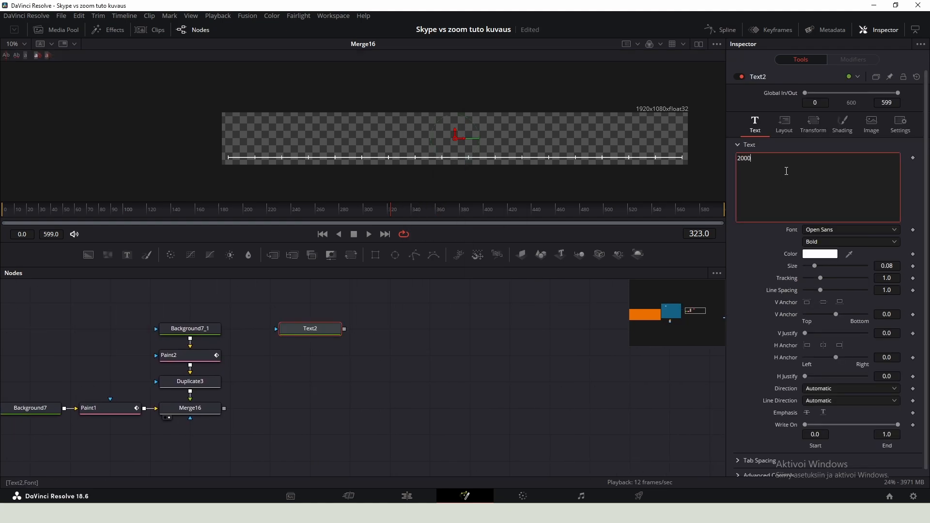
{"action": "left_click", "coordinate": [823, 242]}
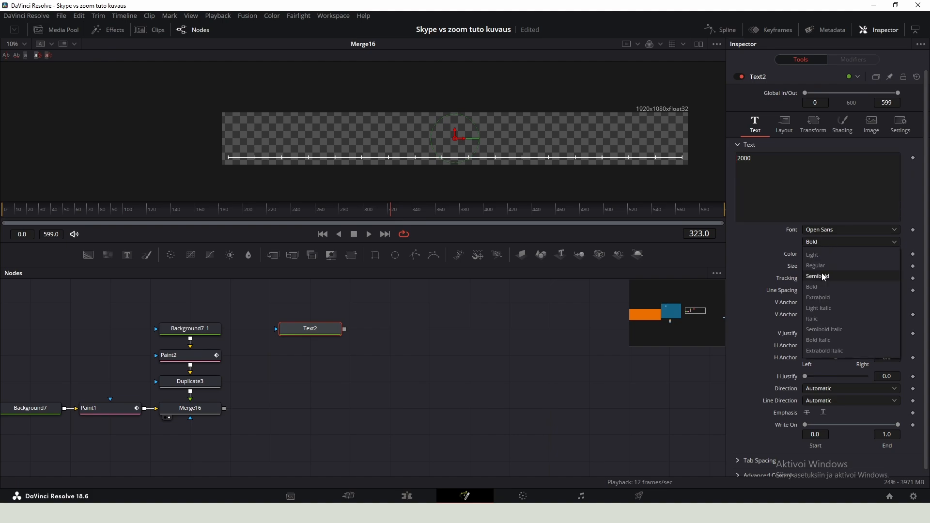
{"action": "left_click", "coordinate": [822, 267]}
- Merge the text node over the tick-mark merge
{"action": "left_click_drag", "start_coordinate": [342, 332], "coordinate": [191, 408]}
{"action": "left_click", "coordinate": [323, 333]}
{"action": "left_click", "coordinate": [321, 407]}
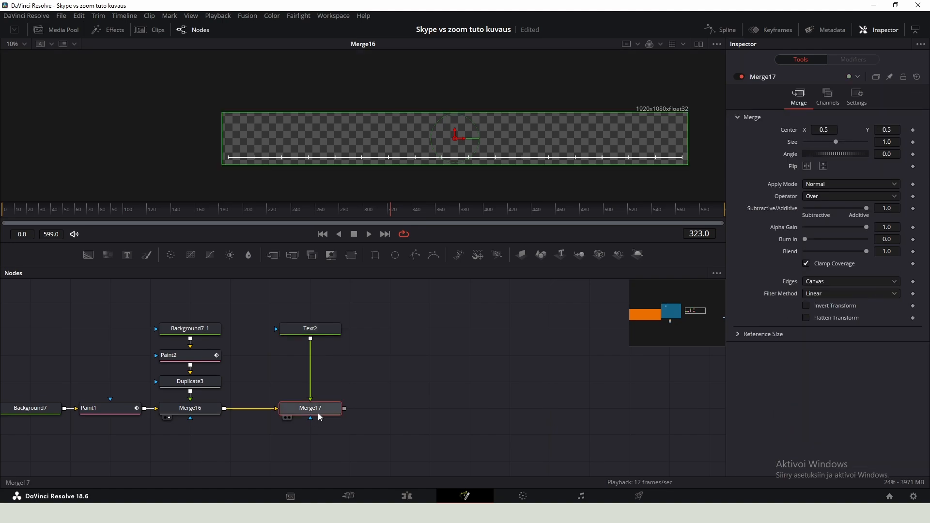
- Insert a Transform node between the Text+ node and its merge
{"action": "left_click", "coordinate": [318, 329]}
{"action": "key", "text": "shift+space"}
{"action": "type", "text": "trans"}
{"action": "key", "text": "Return"}
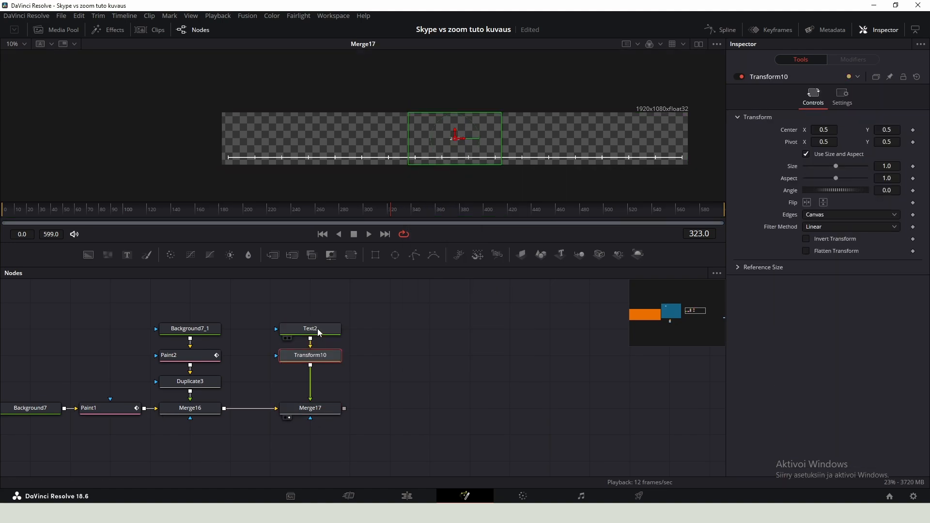
- Move the 2000 label so it sits above the first tick at the line's left end
{"action": "left_click_drag", "start_coordinate": [455, 138], "coordinate": [239, 161]}
{"action": "scroll", "coordinate": [227, 150], "scroll_direction": "up", "scroll_amount": 6}
{"action": "scroll", "coordinate": [317, 128], "scroll_direction": "down", "scroll_amount": 1}
{"action": "left_click_drag", "start_coordinate": [318, 128], "coordinate": [321, 117]}
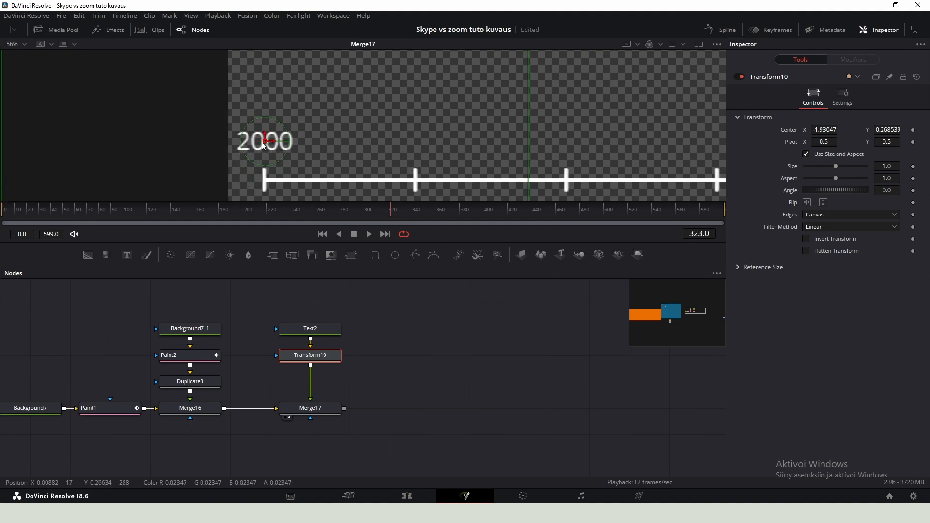
{"action": "left_click_drag", "start_coordinate": [264, 142], "coordinate": [245, 149]}
- Copy the text, transform and merge nodes, paste them, and chain the pasted merge after the original one
{"action": "left_click_drag", "start_coordinate": [386, 288], "coordinate": [280, 418]}
{"action": "key", "text": "ctrl+c"}
{"action": "key", "text": "ctrl+v"}
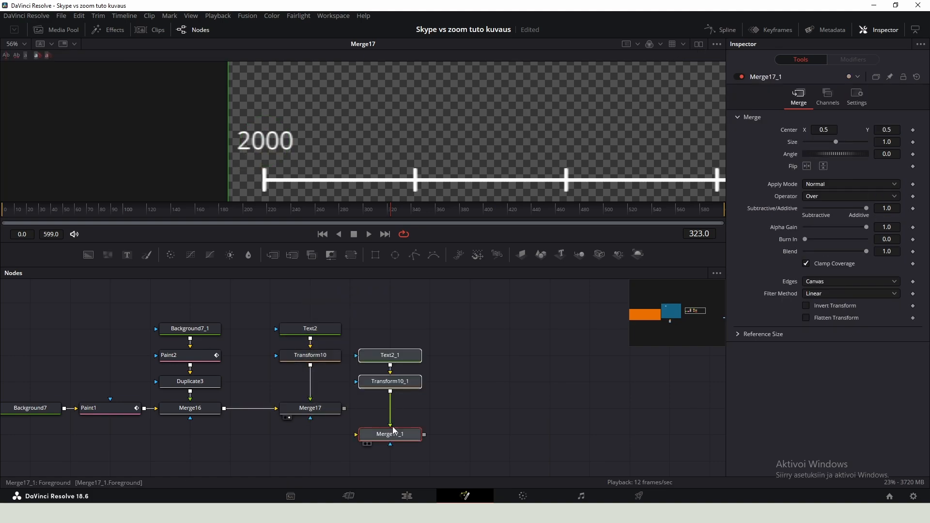
{"action": "left_click_drag", "start_coordinate": [344, 409], "coordinate": [359, 411]}
{"action": "left_click", "coordinate": [385, 408]}
{"action": "key", "text": "2"}
- Move the copied label above the second tick mark
{"action": "left_click", "coordinate": [384, 356]}
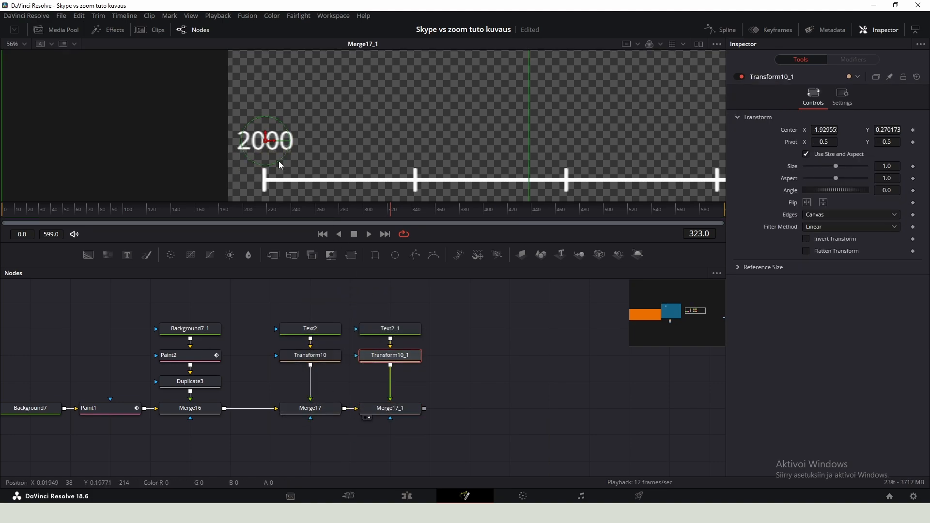
{"action": "left_click_drag", "start_coordinate": [277, 144], "coordinate": [425, 175]}
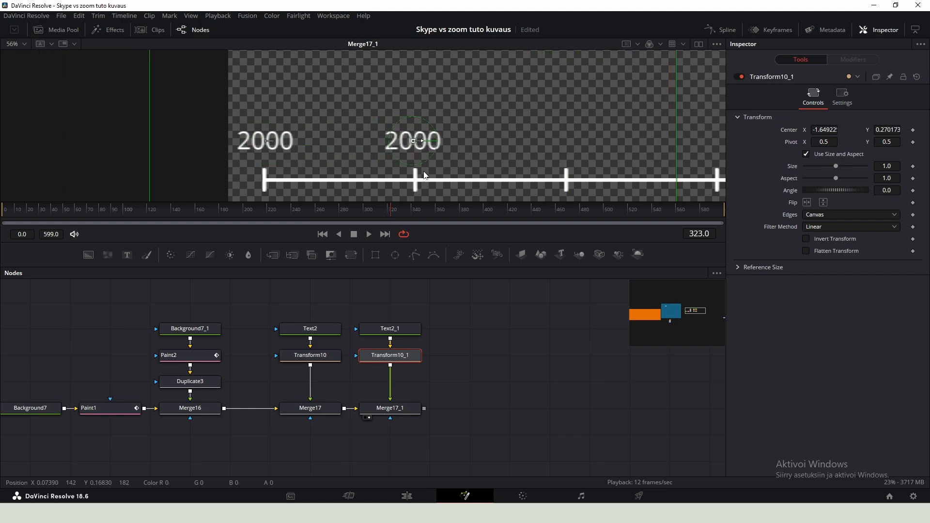
- Change the copied label's text to 2001
{"action": "left_click", "coordinate": [405, 330]}
{"action": "key", "text": "BackSpace"}
{"action": "type", "text": "2002"}
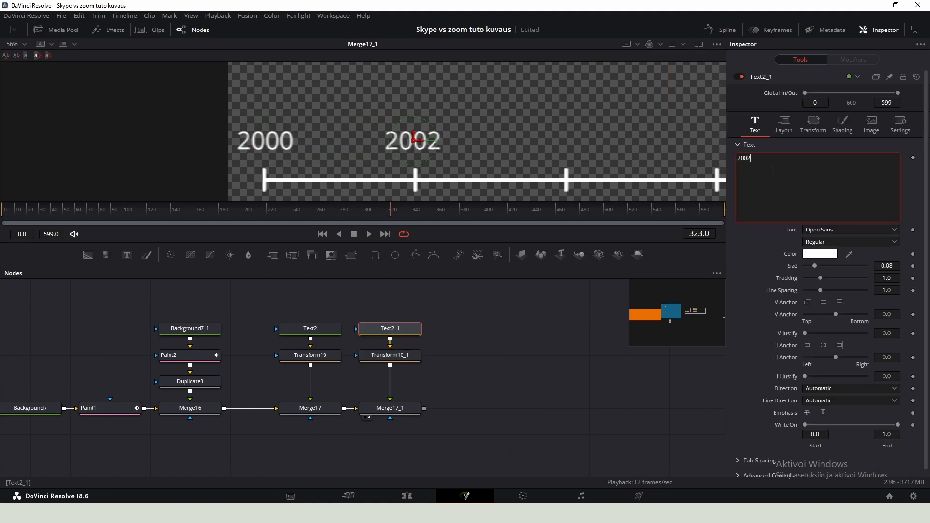
{"action": "key", "text": "BackSpace"}
{"action": "type", "text": "1"}
- Select and copy the 2001 label's text, transform and merge nodes
{"action": "left_click", "coordinate": [438, 374]}
{"action": "left_click_drag", "start_coordinate": [438, 373], "coordinate": [391, 320]}
{"action": "key", "text": "ctrl+c"}
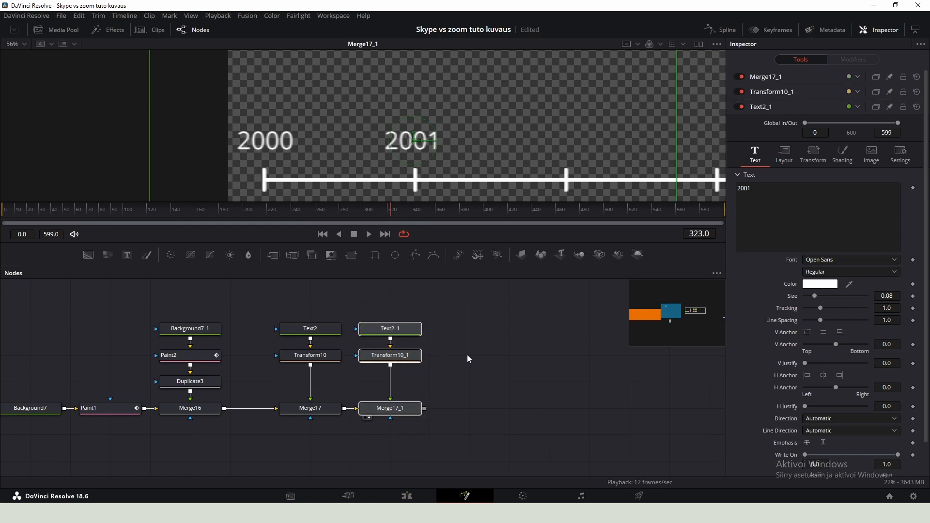
- Paste the copied label nodes as a new branch and change the new label's text to 2002
{"action": "left_click", "coordinate": [462, 412]}
{"action": "key", "text": "ctrl+v"}
{"action": "left_click", "coordinate": [469, 329]}
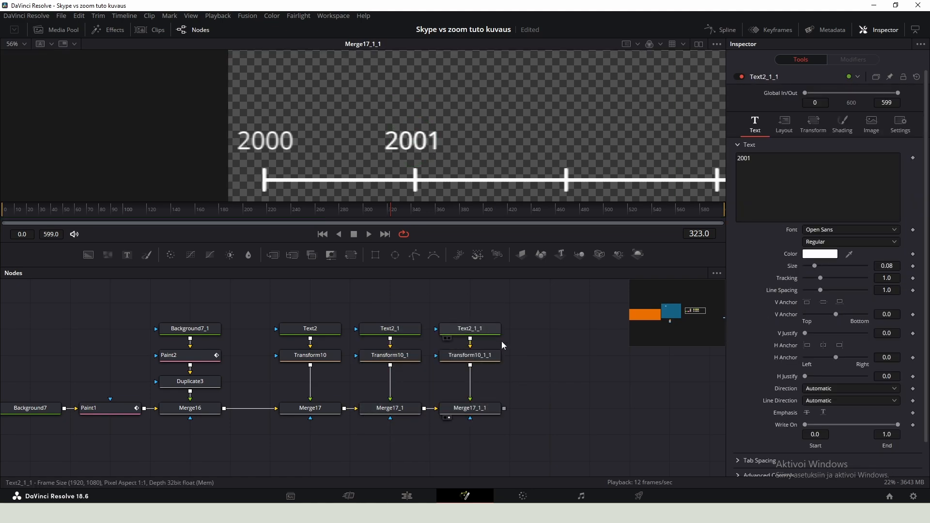
{"action": "key", "text": "BackSpace"}
{"action": "type", "text": "2"}
- Move the 2002 label above the third tick mark and copy its text, transform and merge nodes
{"action": "left_click", "coordinate": [469, 355]}
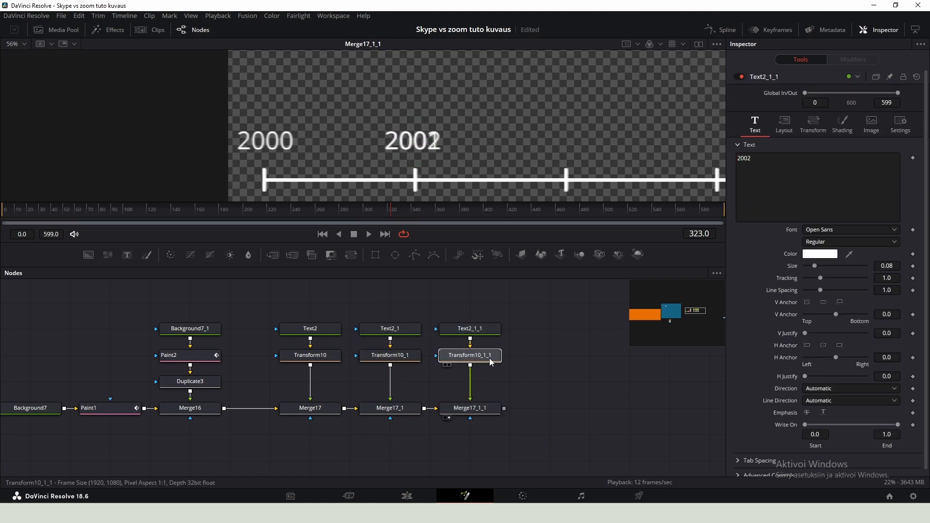
{"action": "left_click_drag", "start_coordinate": [424, 144], "coordinate": [369, 154]}
{"action": "left_click_drag", "start_coordinate": [424, 310], "coordinate": [550, 413]}
{"action": "key", "text": "ctrl+c"}
- Paste the copied nodes at the end of the chain and change the new label's text to 2003
{"action": "left_click", "coordinate": [578, 338]}
{"action": "key", "text": "ctrl+v"}
{"action": "left_click", "coordinate": [551, 414]}
{"action": "left_click", "coordinate": [550, 328]}
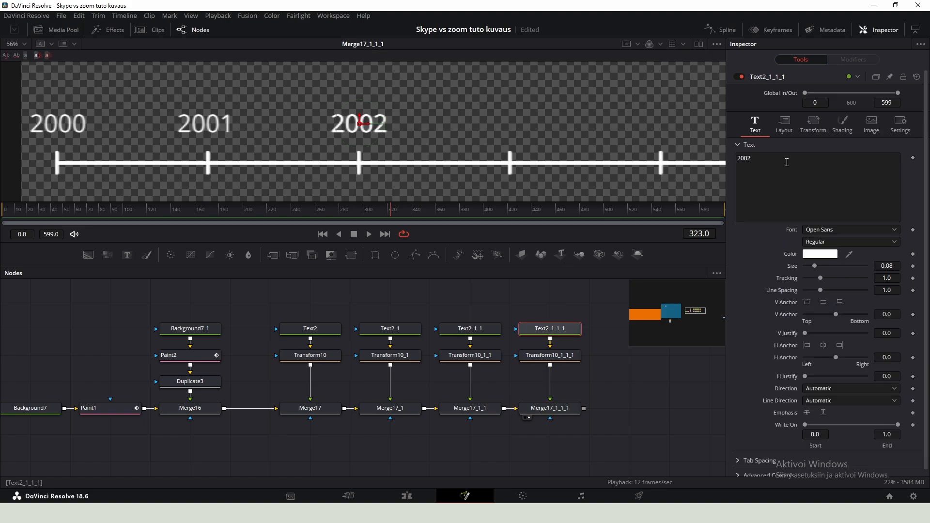
{"action": "left_click", "coordinate": [785, 160]}
{"action": "key", "text": "BackSpace"}
{"action": "type", "text": "3"}
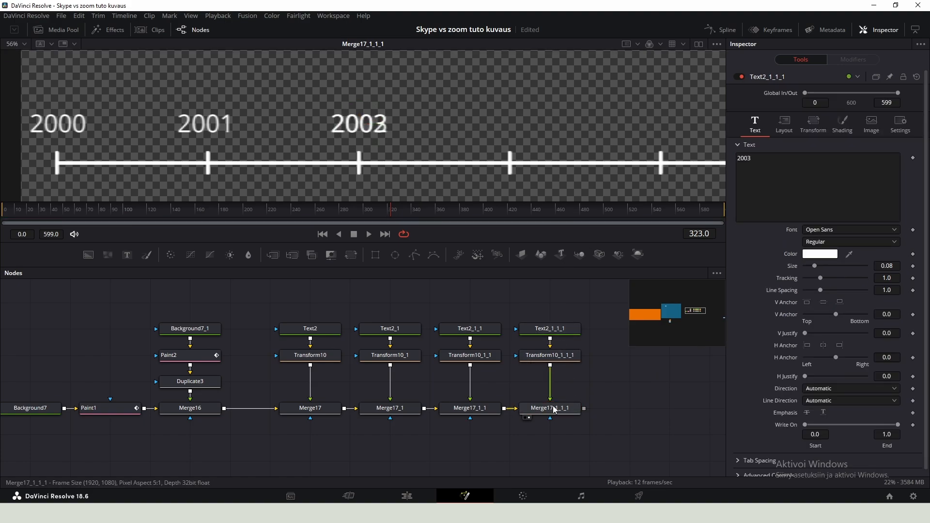
- Move the 2003 label above the fourth tick mark
{"action": "left_click", "coordinate": [551, 356]}
{"action": "left_click_drag", "start_coordinate": [369, 125], "coordinate": [429, 140]}
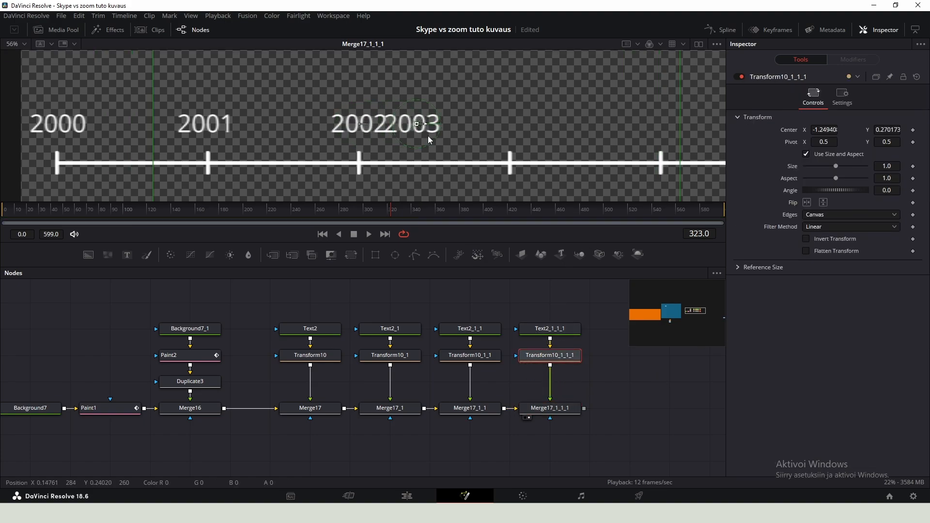
{"action": "left_click_drag", "start_coordinate": [513, 134], "coordinate": [518, 134]}
- Give the 2003 label a bold font style and increase its size
{"action": "left_click", "coordinate": [568, 329]}
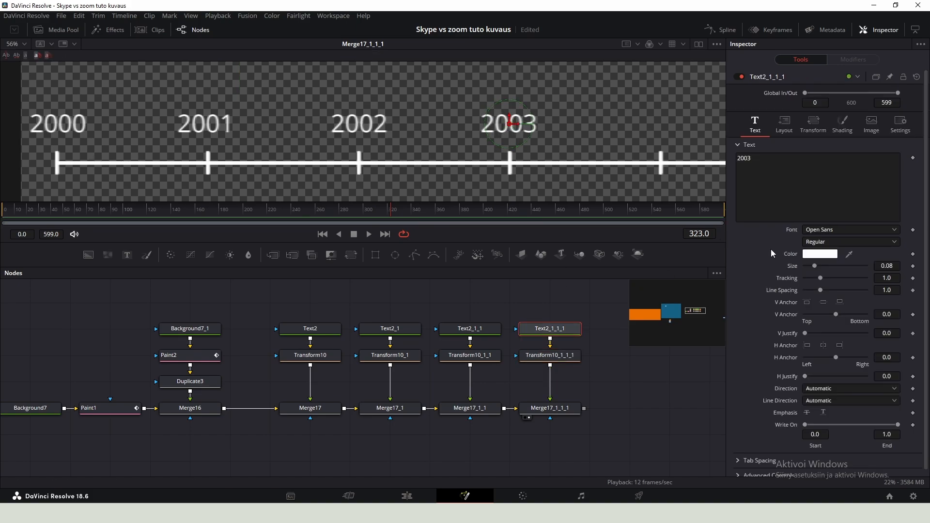
{"action": "left_click", "coordinate": [826, 242]}
{"action": "left_click", "coordinate": [834, 292]}
{"action": "left_click_drag", "start_coordinate": [814, 266], "coordinate": [826, 273]}
{"action": "left_click_drag", "start_coordinate": [444, 119], "coordinate": [424, 124]}
- Nudge the enlarged 2003 label upward so it sits above its tick mark
{"action": "left_click", "coordinate": [568, 356]}
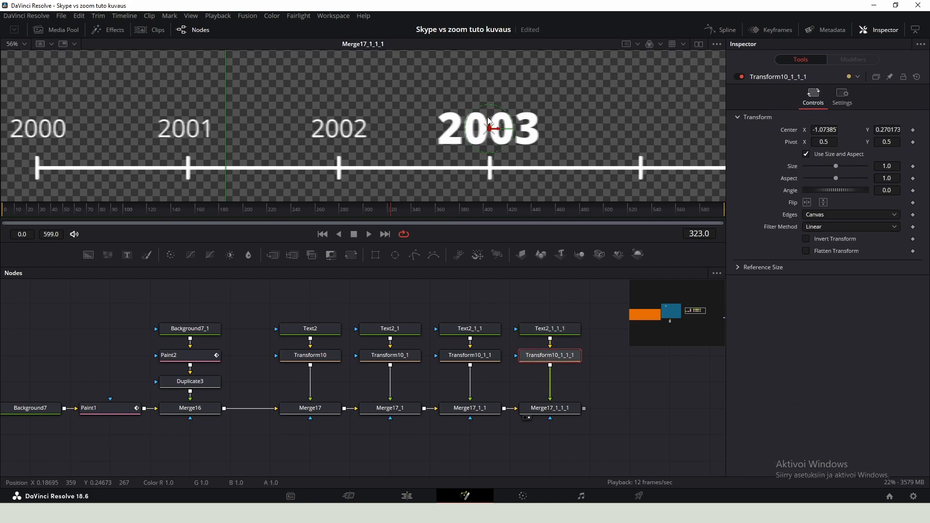
{"action": "left_click_drag", "start_coordinate": [490, 119], "coordinate": [489, 112]}
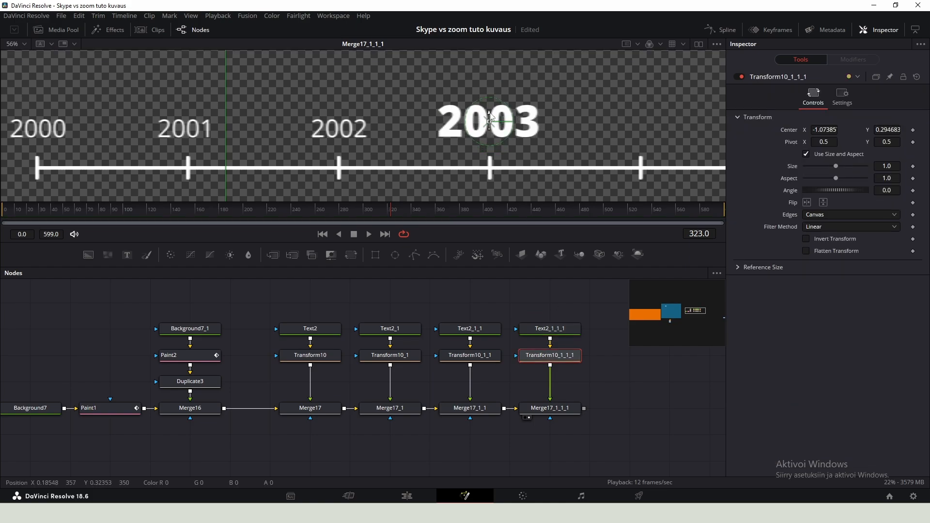
{"action": "left_click_drag", "start_coordinate": [441, 151], "coordinate": [482, 157]}
- Paste another copy of the label nodes into the chain and move the new label above the fifth tick mark
{"action": "left_click_drag", "start_coordinate": [605, 147], "coordinate": [46, 145]}
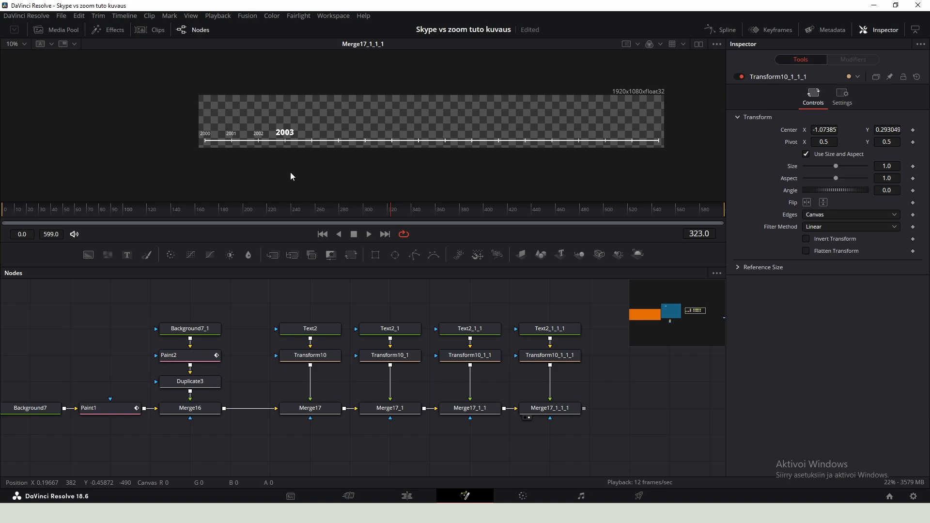
{"action": "left_click_drag", "start_coordinate": [185, 97], "coordinate": [493, 155]}
{"action": "scroll", "coordinate": [280, 136], "scroll_direction": "up", "scroll_amount": 5}
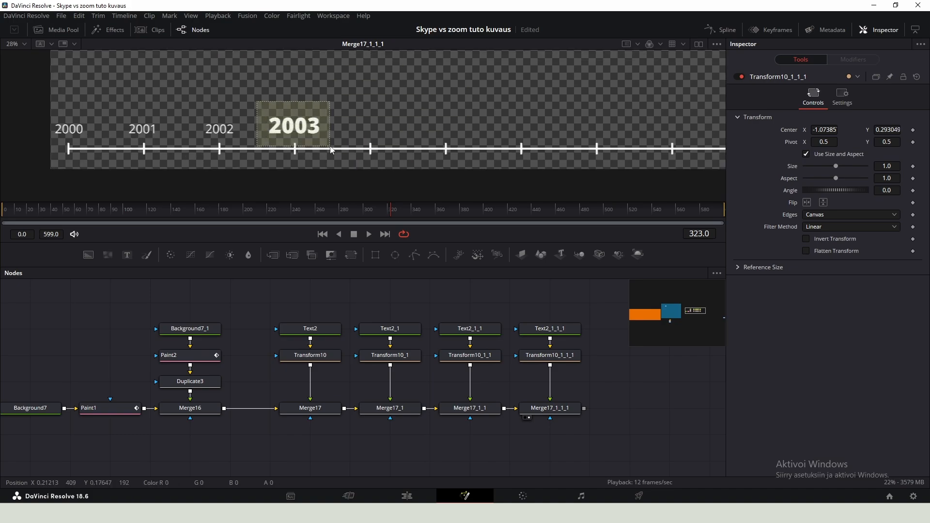
{"action": "scroll", "coordinate": [330, 147], "scroll_direction": "down", "scroll_amount": 2}
{"action": "left_click", "coordinate": [135, 322]}
{"action": "left_click_drag", "start_coordinate": [257, 307], "coordinate": [181, 422]}
{"action": "key", "text": "ctrl+v"}
{"action": "left_click_drag", "start_coordinate": [364, 426], "coordinate": [383, 402]}
{"action": "key", "text": "2"}
{"action": "left_click", "coordinate": [374, 348]}
{"action": "left_click_drag", "start_coordinate": [221, 142], "coordinate": [328, 141]}
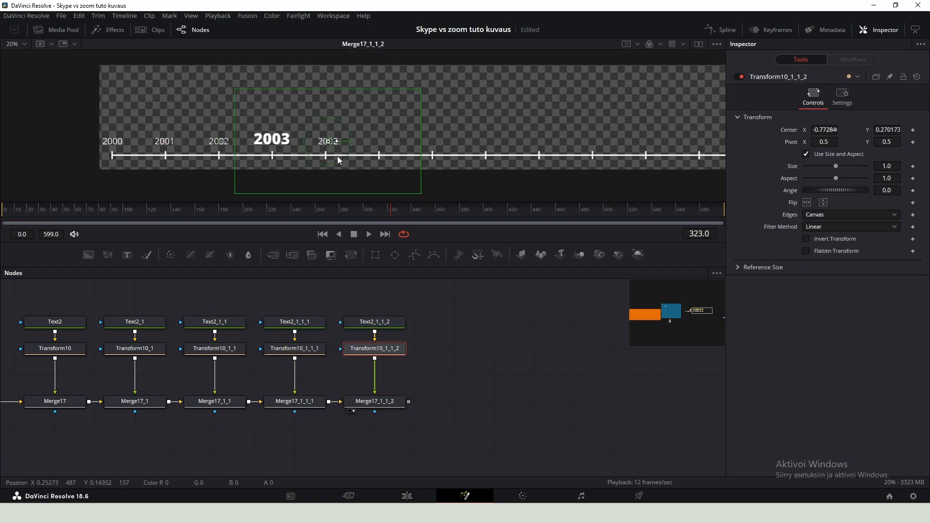
- Change the new label's text to 2004
{"action": "scroll", "coordinate": [334, 138], "scroll_direction": "up", "scroll_amount": 3}
{"action": "left_click", "coordinate": [374, 322]}
{"action": "left_click", "coordinate": [800, 158]}
{"action": "key", "text": "BackSpace"}
{"action": "type", "text": "4"}
- Copy the 2004 label's text, transform and merge nodes and paste them at the end of the chain
{"action": "left_click_drag", "start_coordinate": [419, 306], "coordinate": [349, 421]}
{"action": "key", "text": "ctrl+c"}
{"action": "key", "text": "ctrl+v"}
{"action": "left_click", "coordinate": [454, 404]}
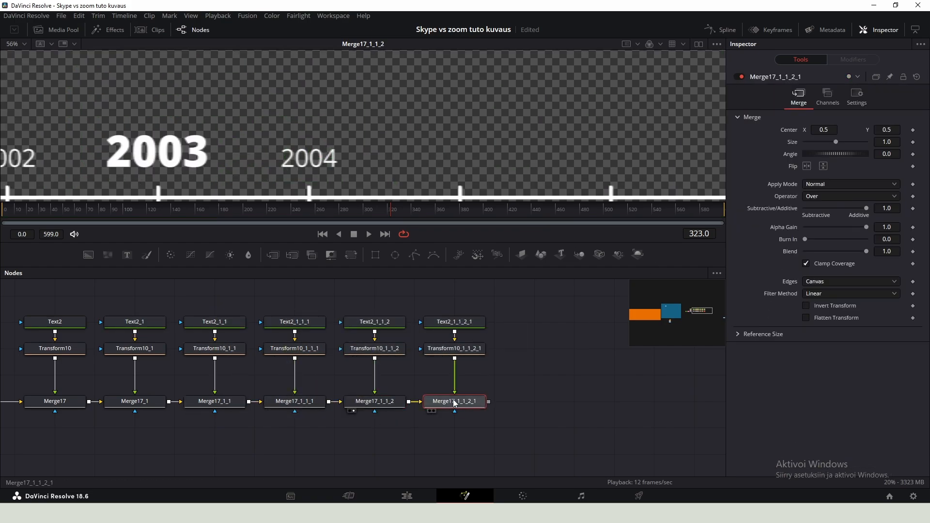
{"action": "key", "text": "2"}
- Change the new label's text to 2005 and move it above the next tick mark
{"action": "left_click", "coordinate": [455, 322]}
{"action": "left_click", "coordinate": [800, 158]}
{"action": "key", "text": "BackSpace"}
{"action": "type", "text": "5"}
{"action": "left_click_drag", "start_coordinate": [311, 158], "coordinate": [463, 158]}
- Copy the 2005 label's nodes and paste them at the end of the chain
{"action": "left_click_drag", "start_coordinate": [325, 334], "coordinate": [248, 400]}
{"action": "key", "text": "ctrl+c"}
{"action": "key", "text": "ctrl+v"}
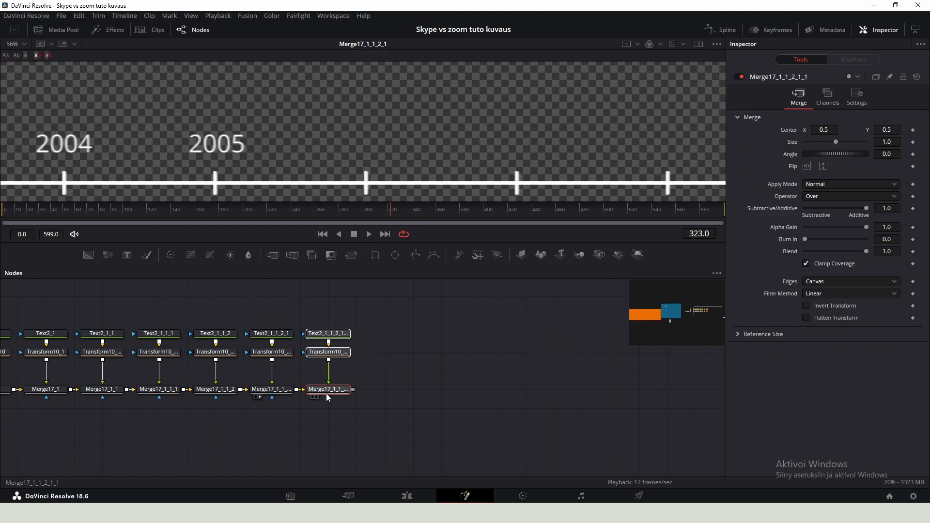
{"action": "key", "text": "2"}
- Change the new label's text to 2006 and move it above the next tick mark
{"action": "left_click", "coordinate": [328, 334]}
{"action": "left_click", "coordinate": [739, 178]}
{"action": "type", "text": "6"}
{"action": "left_click", "coordinate": [328, 353]}
{"action": "left_click_drag", "start_coordinate": [67, 144], "coordinate": [217, 144]}
- Copy the 2006 label's nodes and paste them at the end of the chain
{"action": "left_click_drag", "start_coordinate": [393, 310], "coordinate": [310, 399]}
{"action": "key", "text": "ctrl+c"}
{"action": "key", "text": "ctrl+v"}
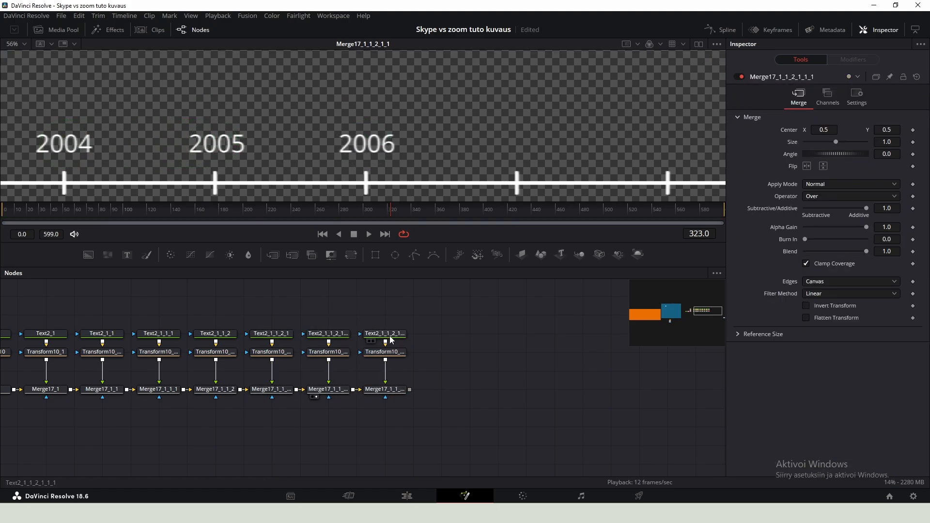
- Change the new label's text to 2007 and move it above the next tick mark
{"action": "left_click", "coordinate": [387, 333]}
{"action": "type", "text": "7"}
{"action": "left_click", "coordinate": [385, 389]}
{"action": "key", "text": "2"}
{"action": "left_click", "coordinate": [386, 353]}
{"action": "left_click_drag", "start_coordinate": [217, 144], "coordinate": [367, 144]}
- Copy the 2007 label's nodes, paste them and line the new nodes up at the end of the row
{"action": "left_click_drag", "start_coordinate": [448, 310], "coordinate": [367, 400]}
{"action": "key", "text": "ctrl+c"}
{"action": "key", "text": "ctrl+v"}
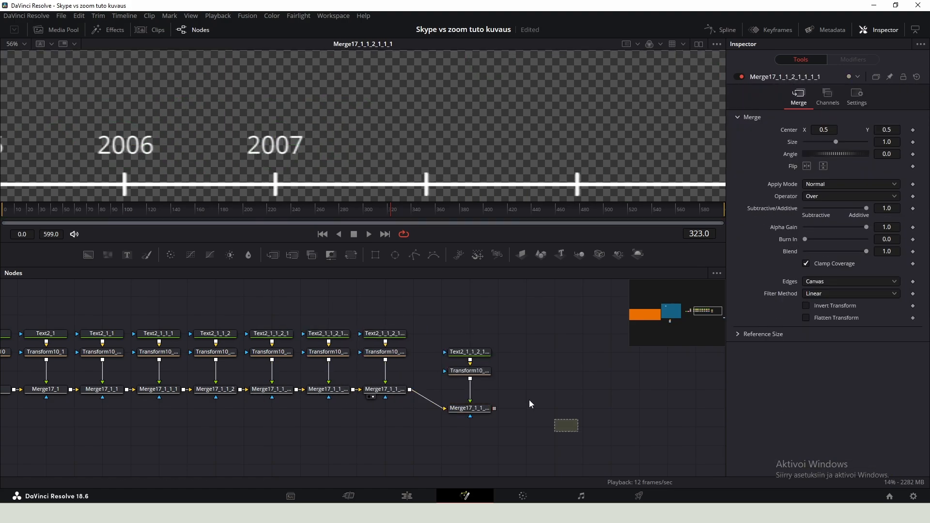
{"action": "left_click_drag", "start_coordinate": [578, 432], "coordinate": [436, 337]}
{"action": "left_click_drag", "start_coordinate": [470, 352], "coordinate": [441, 334]}
- Change the new label's text to 2008 and shift its center X to the next tick mark
{"action": "left_click", "coordinate": [441, 334]}
{"action": "left_click", "coordinate": [785, 170]}
{"action": "type", "text": "8"}
{"action": "left_click", "coordinate": [441, 390]}
{"action": "left_click", "coordinate": [441, 352]}
{"action": "left_click_drag", "start_coordinate": [824, 130], "coordinate": [921, 130]}
- Copy the 2008 label's nodes, paste them and line the new nodes up at the end of the row
{"action": "left_click_drag", "start_coordinate": [461, 327], "coordinate": [421, 399]}
{"action": "key", "text": "ctrl+c"}
{"action": "key", "text": "ctrl+v"}
{"action": "left_click_drag", "start_coordinate": [587, 411], "coordinate": [526, 323]}
{"action": "left_click_drag", "start_coordinate": [538, 372], "coordinate": [511, 391]}
- Change the new label's text to 2009 and shift its center X to the next tick mark
{"action": "left_click", "coordinate": [497, 334]}
{"action": "left_click", "coordinate": [792, 164]}
{"action": "type", "text": "9"}
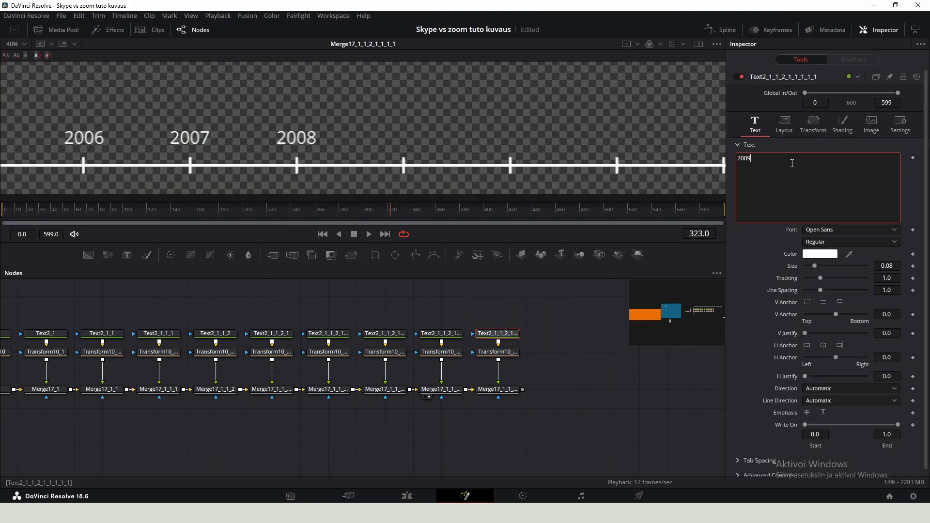
{"action": "left_click", "coordinate": [498, 390]}
{"action": "left_click", "coordinate": [498, 353]}
{"action": "left_click_drag", "start_coordinate": [824, 130], "coordinate": [896, 130]}
- Copy the 2009 label's nodes and paste them at the end of the chain
{"action": "left_click_drag", "start_coordinate": [468, 323], "coordinate": [515, 387]}
{"action": "key", "text": "ctrl+c"}
{"action": "key", "text": "ctrl+v"}
{"action": "left_click_drag", "start_coordinate": [323, 388], "coordinate": [329, 389]}
- Change the new label's text to 2010 and shift its center X to the next tick mark
{"action": "left_click", "coordinate": [354, 332]}
{"action": "left_click", "coordinate": [797, 156]}
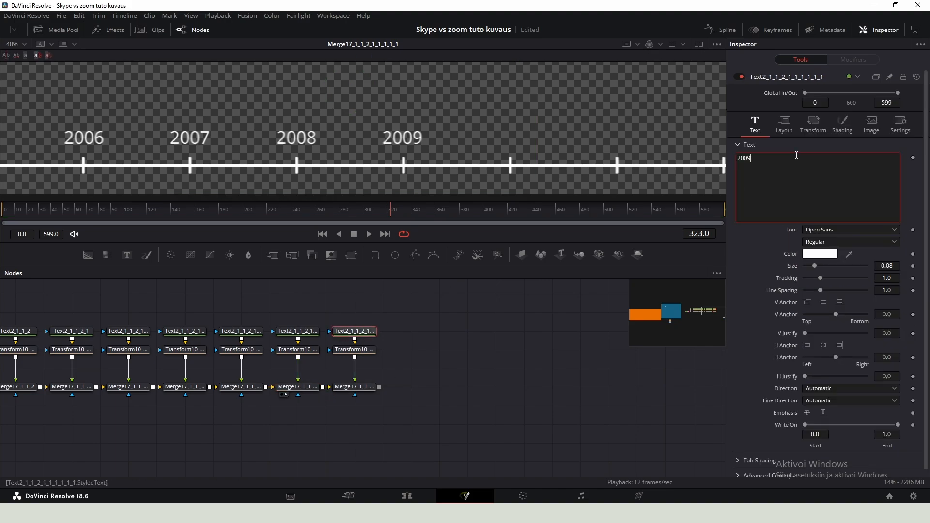
{"action": "key", "text": "BackSpace"}
{"action": "key", "text": "BackSpace"}
{"action": "type", "text": "10"}
{"action": "left_click", "coordinate": [354, 388]}
{"action": "key", "text": "2"}
{"action": "left_click", "coordinate": [366, 351]}
{"action": "left_click_drag", "start_coordinate": [824, 130], "coordinate": [897, 130]}
- Copy the bold 2003 label's nodes and paste them at the end of the chain
{"action": "left_click", "coordinate": [408, 334]}
{"action": "scroll", "coordinate": [348, 338], "scroll_direction": "down", "scroll_amount": 3}
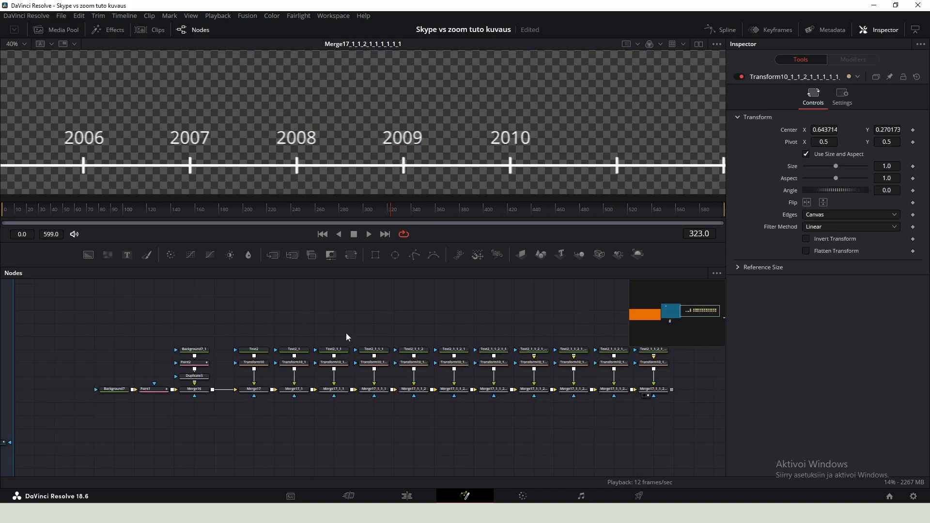
{"action": "key", "text": "ctrl+c"}
{"action": "left_click_drag", "start_coordinate": [350, 336], "coordinate": [412, 385]}
{"action": "key", "text": "ctrl+v"}
- Move the new bold label to the tick after 2010 and change its text to 2011
{"action": "left_click", "coordinate": [422, 385]}
{"action": "key", "text": "2"}
{"action": "left_click", "coordinate": [423, 348]}
{"action": "scroll", "coordinate": [349, 162], "scroll_direction": "down", "scroll_amount": 2}
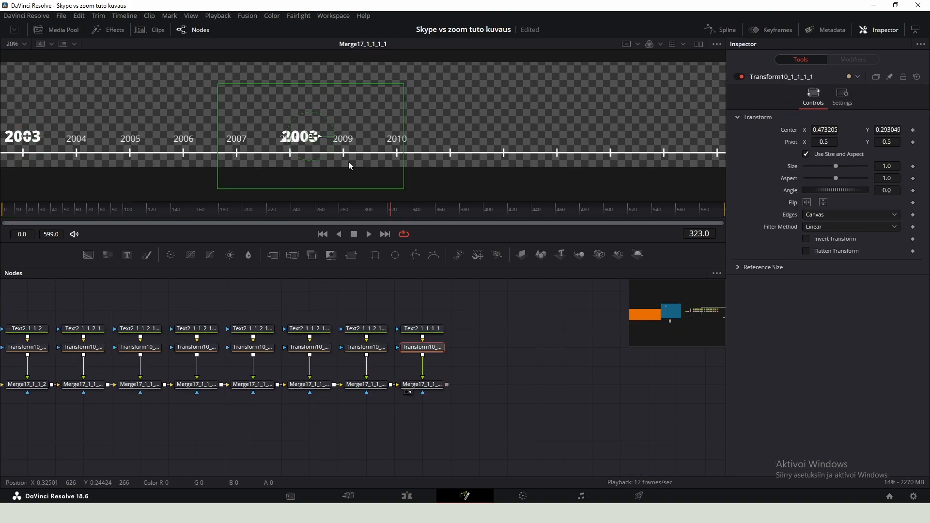
{"action": "left_click_drag", "start_coordinate": [319, 137], "coordinate": [470, 136]}
{"action": "left_click", "coordinate": [422, 329]}
{"action": "left_click", "coordinate": [797, 156]}
{"action": "key", "text": "BackSpace"}
{"action": "key", "text": "BackSpace"}
{"action": "type", "text": "11"}
- Paste another copy of the label nodes at the end of the chain
{"action": "left_click_drag", "start_coordinate": [349, 319], "coordinate": [393, 401]}
{"action": "key", "text": "ctrl+c"}
{"action": "key", "text": "ctrl+v"}
{"action": "left_click_drag", "start_coordinate": [355, 350], "coordinate": [326, 388]}
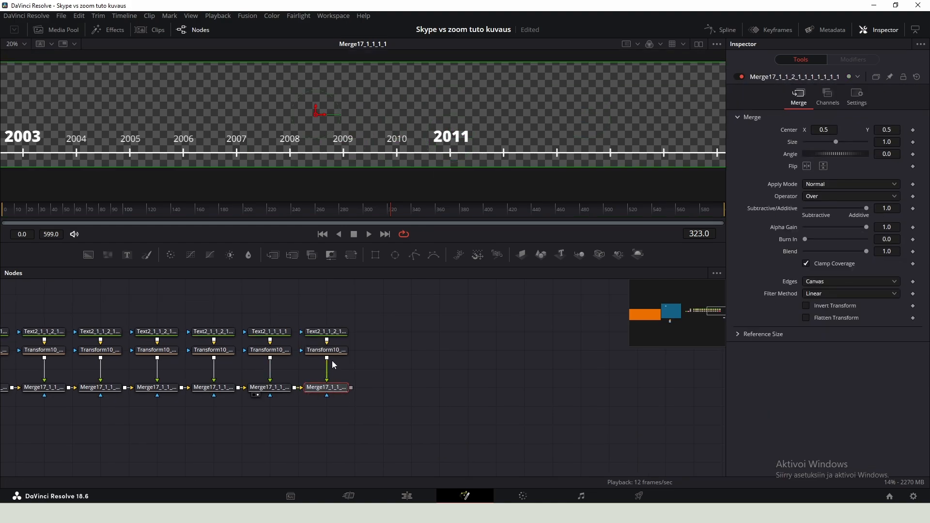
{"action": "key", "text": "2"}
- Change the new label's text to 2012 and move it above the next tick mark
{"action": "left_click", "coordinate": [327, 332]}
{"action": "left_click", "coordinate": [796, 155]}
{"action": "type", "text": "2"}
{"action": "left_click", "coordinate": [327, 350]}
{"action": "left_click_drag", "start_coordinate": [354, 138], "coordinate": [471, 161]}
- Copy the 2012 label's nodes and paste them at the end of the chain
{"action": "key", "text": "ctrl+c"}
{"action": "key", "text": "ctrl+v"}
{"action": "left_click_drag", "start_coordinate": [352, 388], "coordinate": [357, 391]}
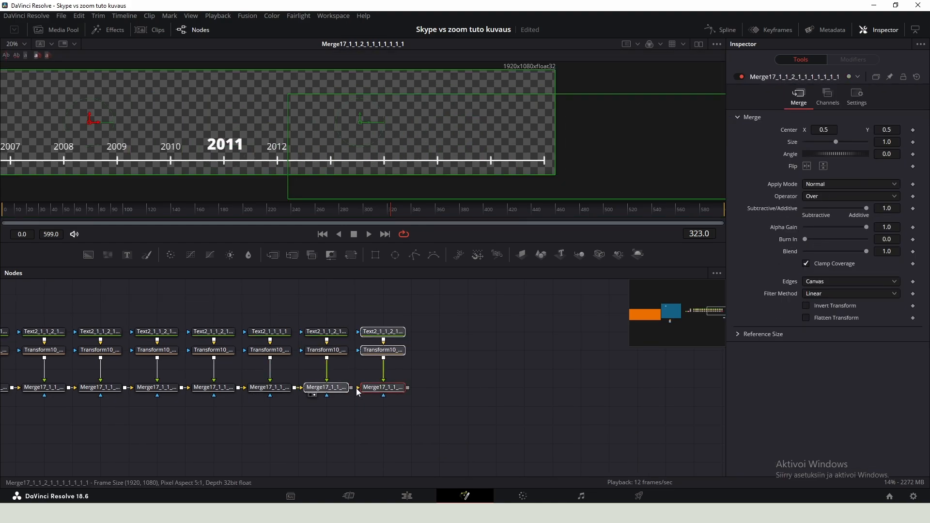
- Change the new label's text to 2013 and move it above the next tick mark
{"action": "left_click", "coordinate": [383, 332]}
{"action": "left_click", "coordinate": [766, 194]}
{"action": "type", "text": "3"}
{"action": "left_click", "coordinate": [383, 350]}
{"action": "left_click_drag", "start_coordinate": [232, 147], "coordinate": [285, 147]}
- Copy the 2013 label's nodes and paste them at the end of the chain
{"action": "left_click_drag", "start_coordinate": [356, 318], "coordinate": [411, 401]}
{"action": "key", "text": "ctrl+c"}
{"action": "key", "text": "ctrl+v"}
- Change the new label's text to 2014 and move it above the next tick mark
{"action": "left_click", "coordinate": [440, 332]}
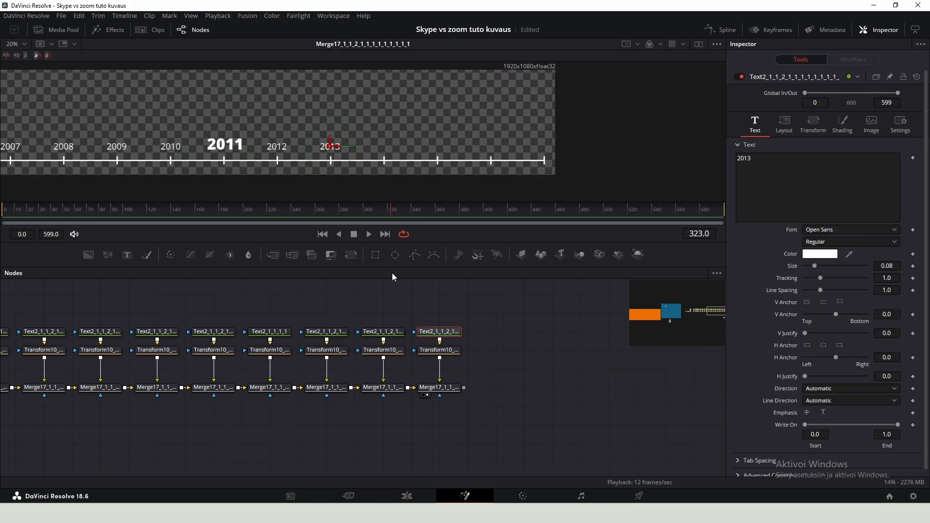
{"action": "left_click", "coordinate": [795, 160]}
{"action": "key", "text": "BackSpace"}
{"action": "type", "text": "4"}
{"action": "left_click", "coordinate": [440, 350]}
{"action": "left_click_drag", "start_coordinate": [276, 146], "coordinate": [331, 146]}
- Copy the 2014 label's nodes, paste them and line the new nodes up at the end of the row
{"action": "key", "text": "ctrl+c"}
{"action": "key", "text": "ctrl+v"}
{"action": "left_click_drag", "start_coordinate": [412, 318], "coordinate": [494, 406]}
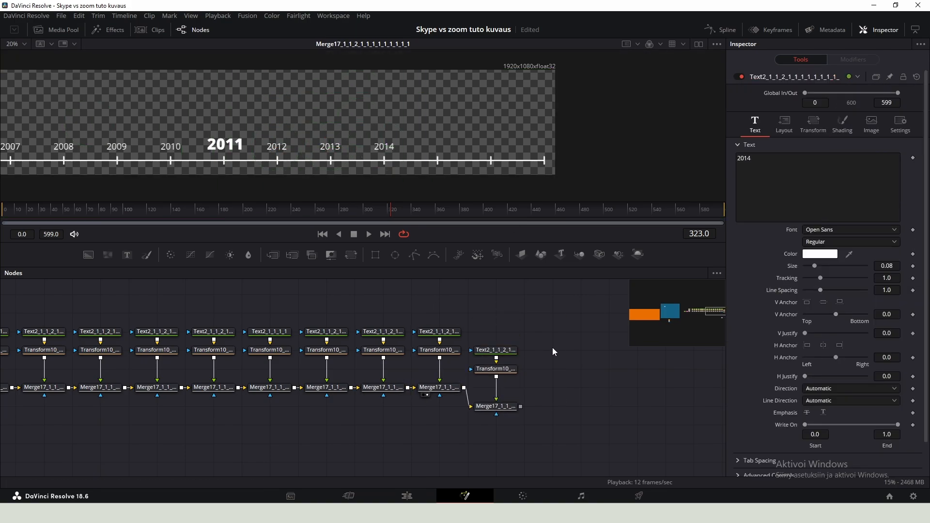
{"action": "left_click_drag", "start_coordinate": [542, 338], "coordinate": [497, 389]}
- Change the new label's text to 2015 and move it above the next tick mark
{"action": "left_click", "coordinate": [496, 332]}
{"action": "left_click", "coordinate": [795, 160]}
{"action": "key", "text": "BackSpace"}
{"action": "type", "text": "5"}
{"action": "left_click_drag", "start_coordinate": [396, 148], "coordinate": [449, 148]}
- Copy the 2015 label's nodes and paste them at the end of the chain
{"action": "left_click_drag", "start_coordinate": [352, 400], "coordinate": [417, 329]}
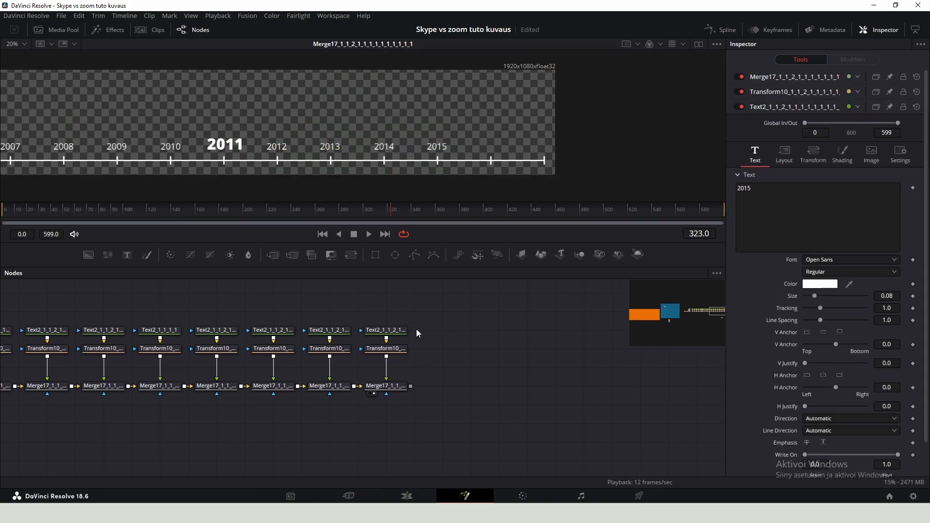
{"action": "key", "text": "ctrl+c"}
{"action": "key", "text": "ctrl+v"}
- Change the new label's text to 2016 and move it above the next tick mark
{"action": "left_click", "coordinate": [443, 331]}
{"action": "left_click", "coordinate": [810, 166]}
{"action": "key", "text": "BackSpace"}
{"action": "type", "text": "6"}
{"action": "left_click", "coordinate": [443, 349]}
{"action": "left_click_drag", "start_coordinate": [339, 147], "coordinate": [392, 147]}
- Copy the 2016 label's nodes and paste them at the end of the chain
{"action": "left_click_drag", "start_coordinate": [412, 318], "coordinate": [457, 390]}
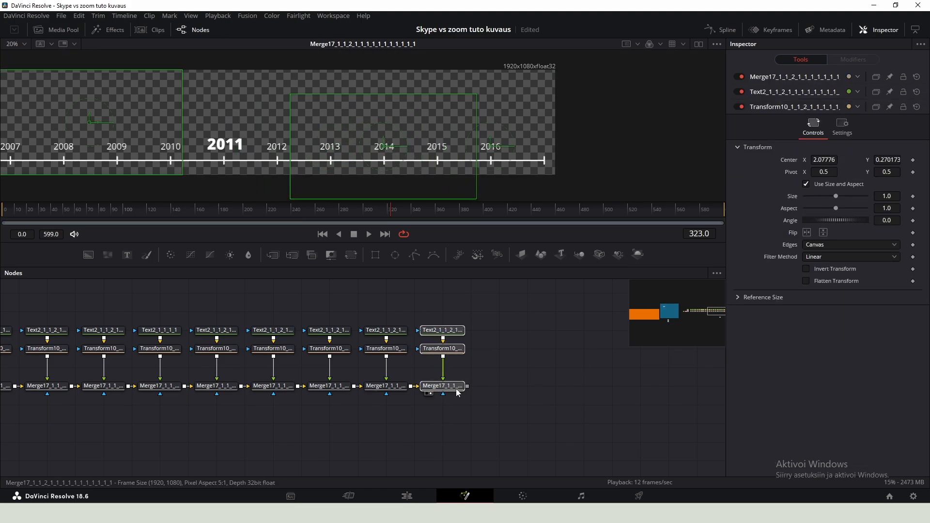
{"action": "key", "text": "ctrl+c"}
{"action": "key", "text": "ctrl+v"}
- Change the new label's text to 2017, place it above the next tick mark and save the project
{"action": "left_click", "coordinate": [498, 331]}
{"action": "left_click", "coordinate": [805, 165]}
{"action": "key", "text": "BackSpace"}
{"action": "type", "text": "7"}
{"action": "left_click", "coordinate": [498, 349]}
{"action": "left_click_drag", "start_coordinate": [392, 147], "coordinate": [524, 155]}
{"action": "scroll", "coordinate": [530, 168], "scroll_direction": "down", "scroll_amount": 2}
{"action": "scroll", "coordinate": [474, 157], "scroll_direction": "down", "scroll_amount": 2}
{"action": "left_click_drag", "start_coordinate": [475, 120], "coordinate": [623, 160]}
{"action": "scroll", "coordinate": [326, 158], "scroll_direction": "up", "scroll_amount": 2}
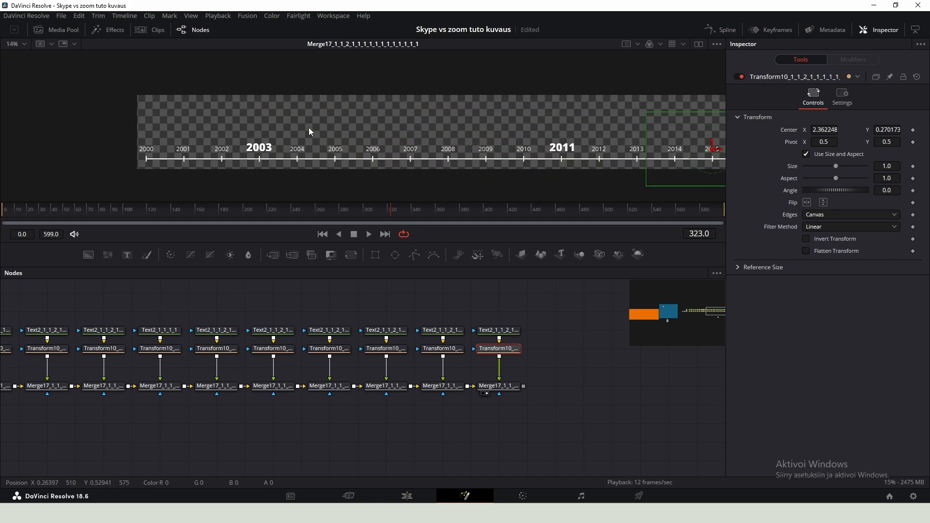
{"action": "left_click_drag", "start_coordinate": [286, 106], "coordinate": [525, 180]}
{"action": "key", "text": "ctrl+s"}
{"action": "left_click", "coordinate": [545, 358]}
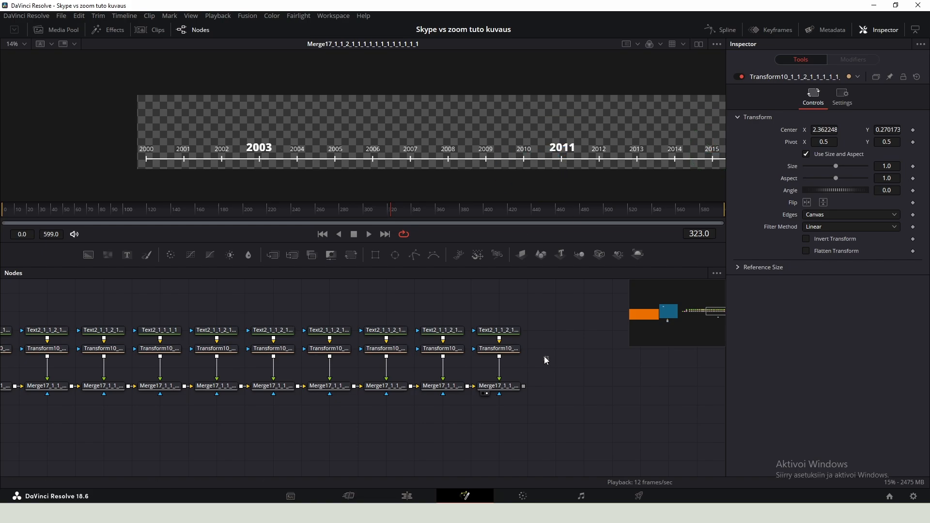
- Merge the label chain's final output into the main composition line before MediaOut1 and save
{"action": "scroll", "coordinate": [544, 358], "scroll_direction": "down", "scroll_amount": 2}
{"action": "left_click_drag", "start_coordinate": [533, 353], "coordinate": [579, 377]}
{"action": "scroll", "coordinate": [577, 379], "scroll_direction": "up", "scroll_amount": 2}
{"action": "left_click", "coordinate": [574, 381]}
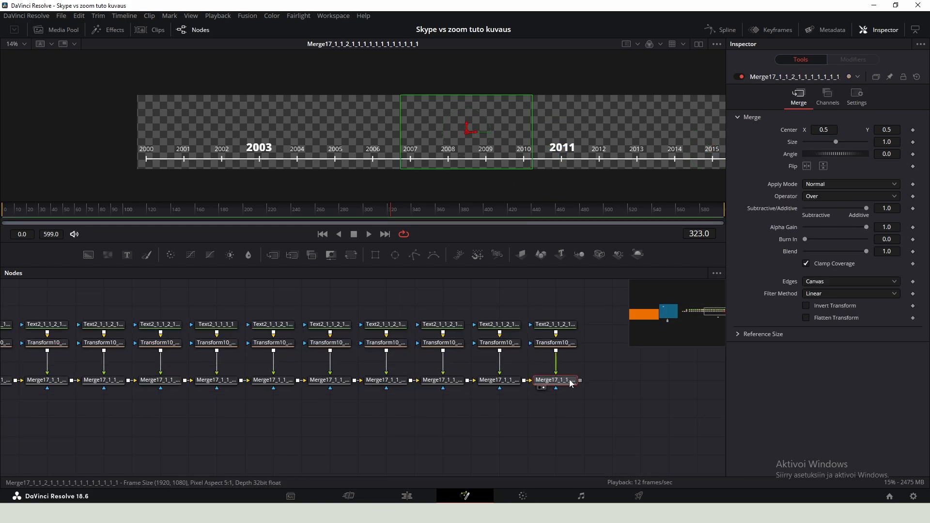
{"action": "scroll", "coordinate": [546, 394], "scroll_direction": "down", "scroll_amount": 2}
{"action": "left_click_drag", "start_coordinate": [595, 357], "coordinate": [34, 415]}
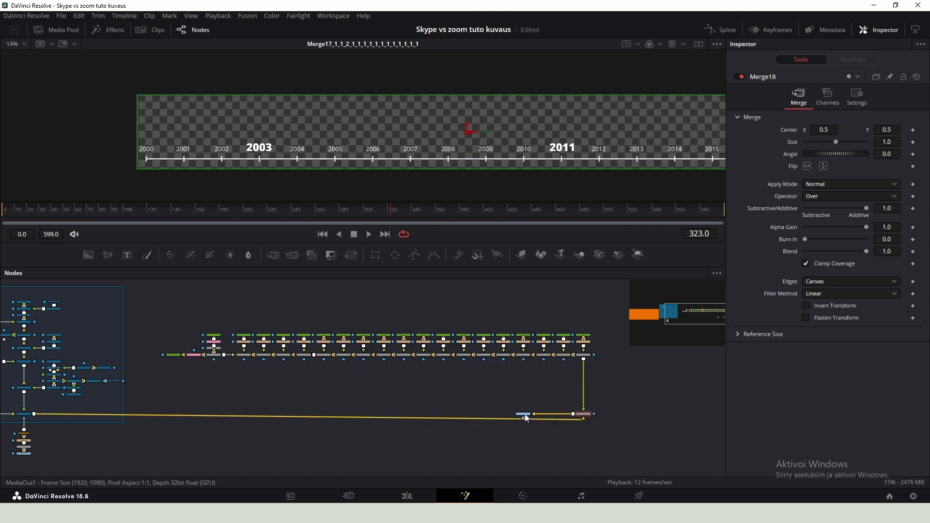
{"action": "left_click_drag", "start_coordinate": [525, 415], "coordinate": [652, 415]}
{"action": "key", "text": "ctrl+s"}
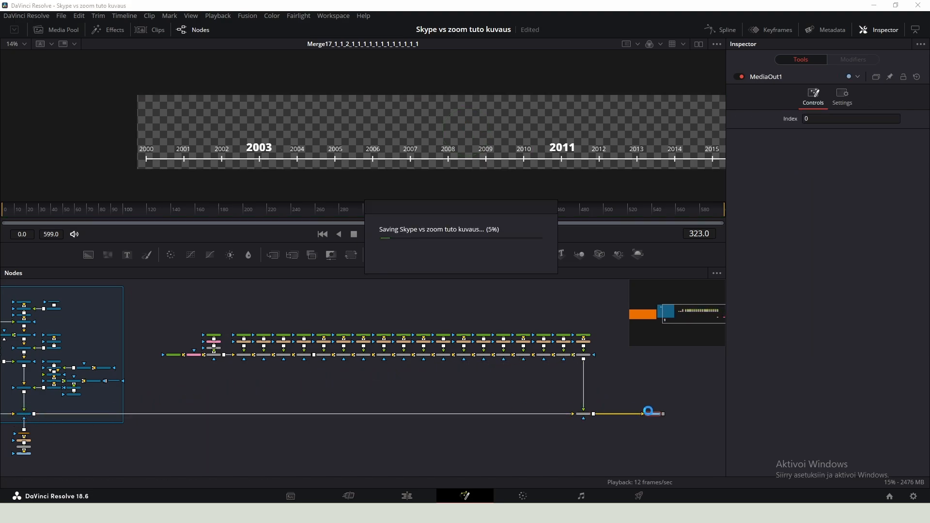
- Insert a Transform node between the label chain and Merge18, viewing Merge18 in the viewer
{"action": "scroll", "coordinate": [658, 420], "scroll_direction": "up", "scroll_amount": 4}
{"action": "left_click", "coordinate": [514, 418]}
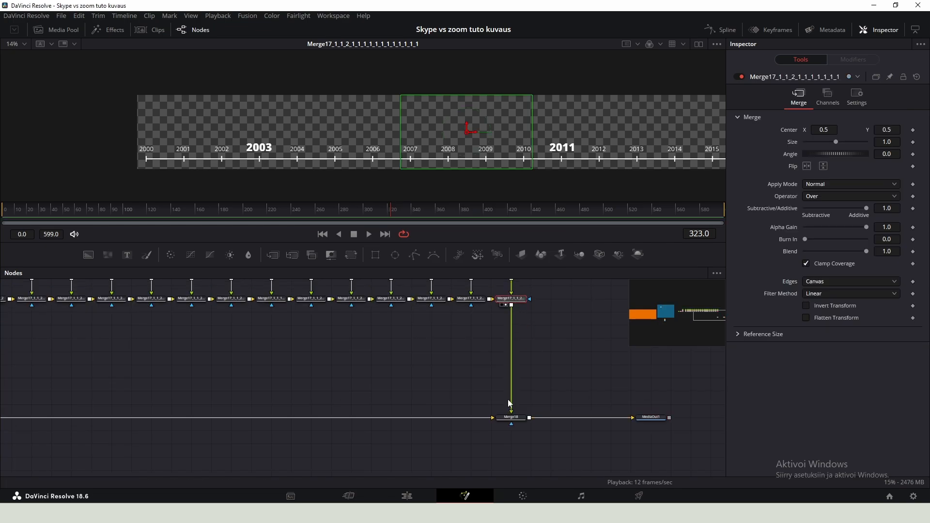
{"action": "key", "text": "1"}
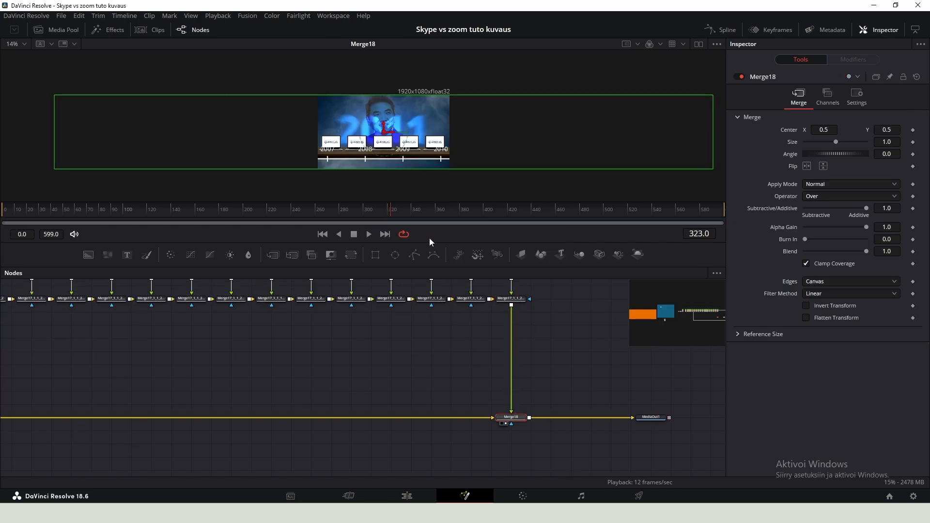
{"action": "left_click", "coordinate": [511, 299]}
{"action": "type", "text": "transform"}
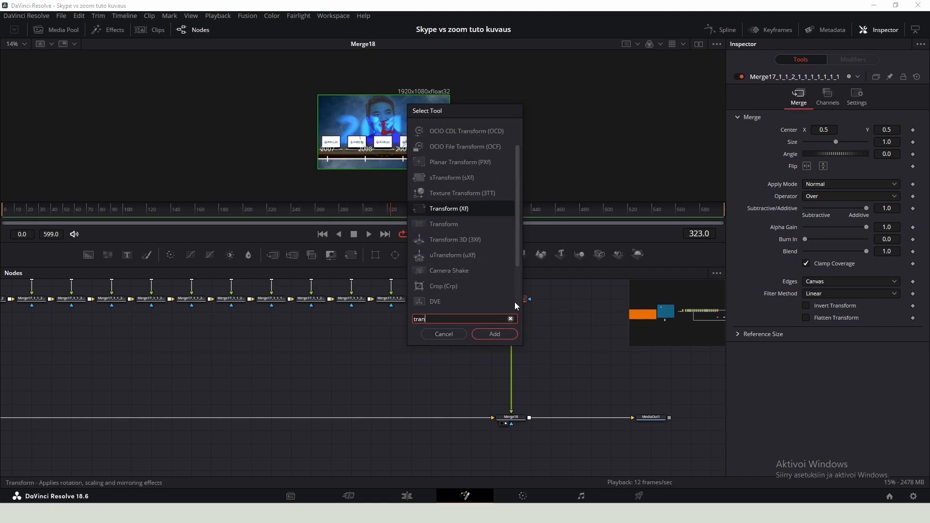
{"action": "key", "text": "Return"}
{"action": "left_click", "coordinate": [512, 417]}
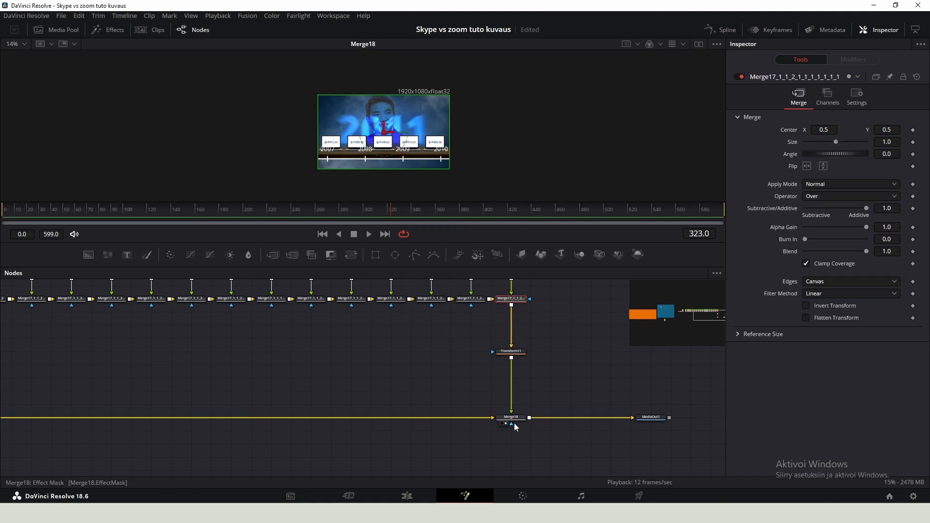
{"action": "left_click", "coordinate": [511, 351]}
- Scale the timeline down to size 0.346 and position it along the lower part of the frame
{"action": "scroll", "coordinate": [449, 151], "scroll_direction": "up", "scroll_amount": 2}
{"action": "scroll", "coordinate": [421, 154], "scroll_direction": "up", "scroll_amount": 1}
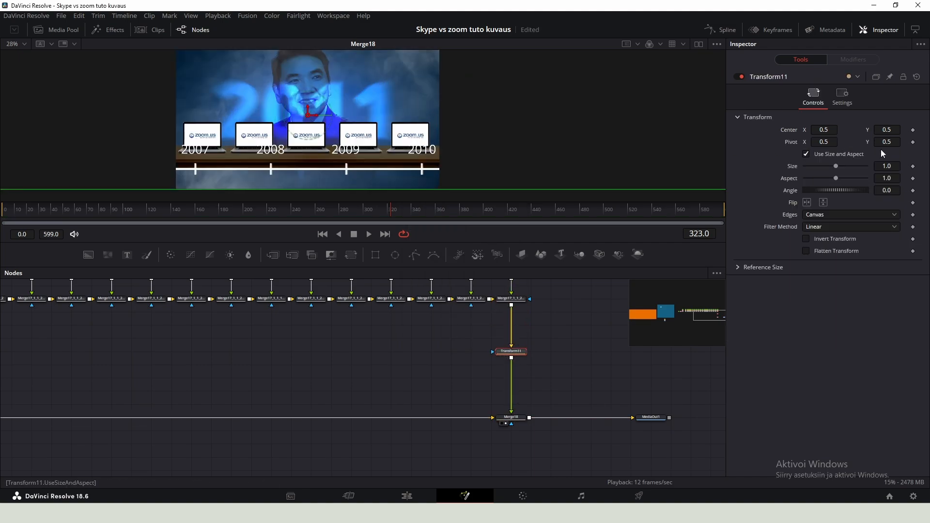
{"action": "left_click_drag", "start_coordinate": [886, 166], "coordinate": [832, 166]}
{"action": "left_click_drag", "start_coordinate": [308, 120], "coordinate": [500, 142]}
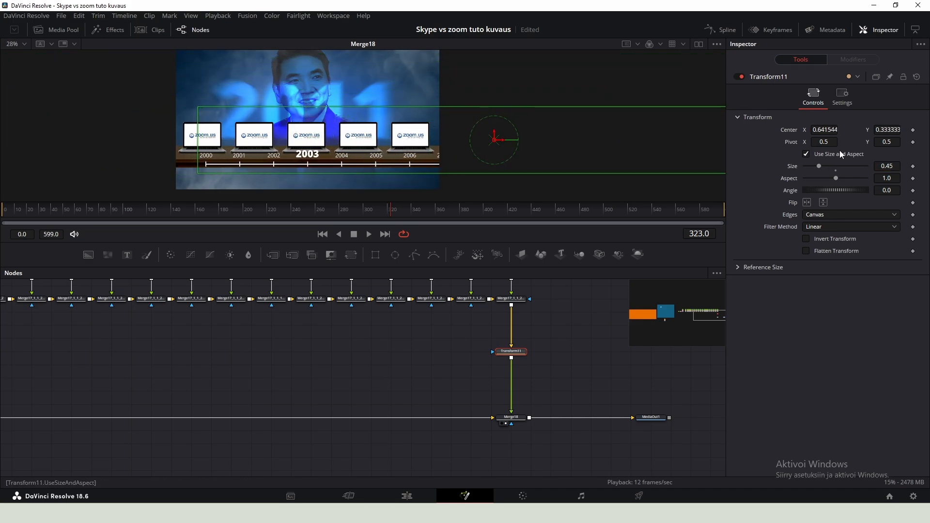
{"action": "left_click_drag", "start_coordinate": [886, 166], "coordinate": [848, 166]}
{"action": "left_click_drag", "start_coordinate": [274, 147], "coordinate": [329, 133]}
{"action": "scroll", "coordinate": [329, 137], "scroll_direction": "up", "scroll_amount": 2}
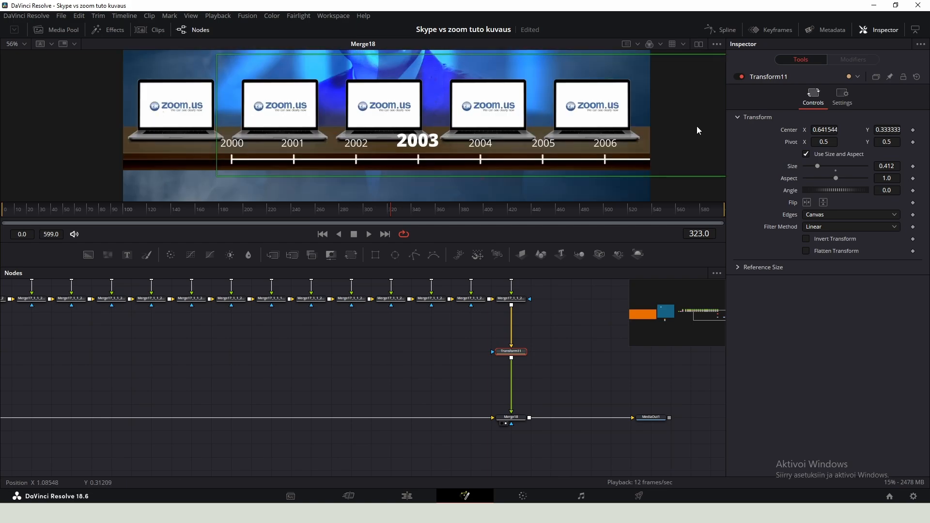
{"action": "scroll", "coordinate": [697, 126], "scroll_direction": "down", "scroll_amount": 1}
{"action": "left_click_drag", "start_coordinate": [692, 121], "coordinate": [687, 126]}
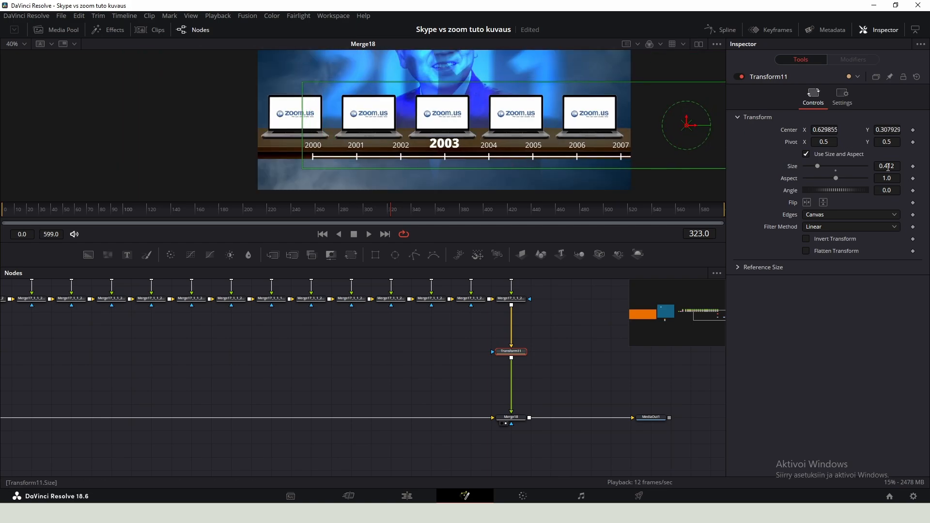
{"action": "left_click_drag", "start_coordinate": [890, 166], "coordinate": [889, 166]}
{"action": "left_click_drag", "start_coordinate": [688, 129], "coordinate": [648, 132]}
{"action": "scroll", "coordinate": [513, 177], "scroll_direction": "up", "scroll_amount": 6}
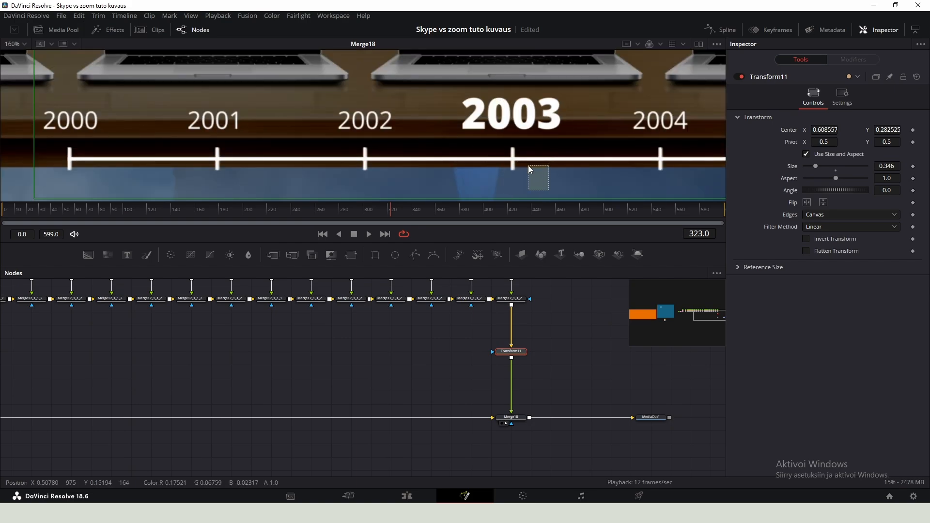
{"action": "left_click_drag", "start_coordinate": [442, 86], "coordinate": [564, 143]}
{"action": "scroll", "coordinate": [440, 187], "scroll_direction": "down", "scroll_amount": 3}
{"action": "scroll", "coordinate": [415, 156], "scroll_direction": "down", "scroll_amount": 2}
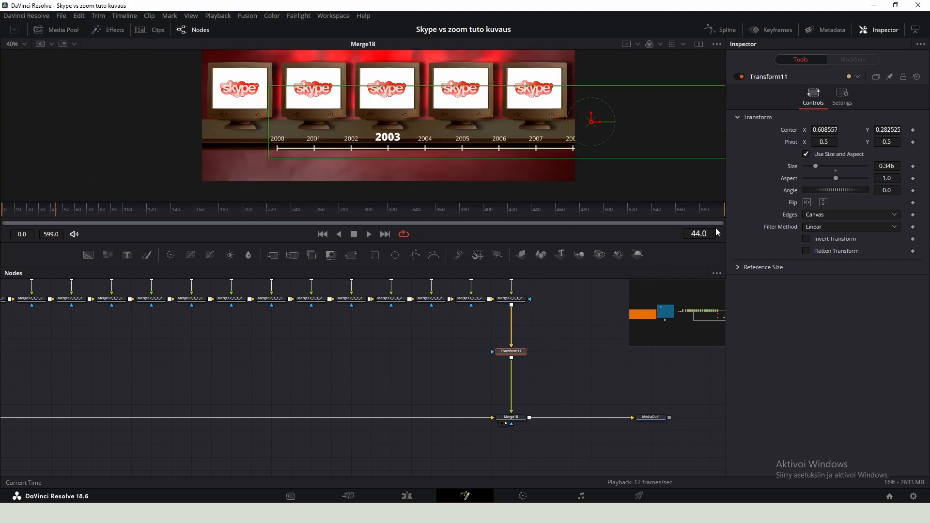
- Keyframe the timeline's Center at frame 44 and animate it to X 0.450557 at frame 100
{"action": "left_click", "coordinate": [913, 130]}
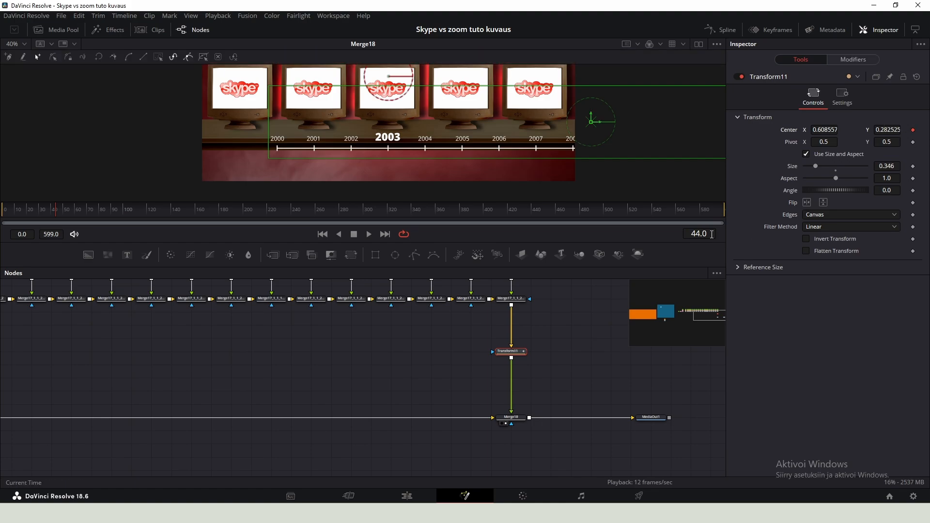
{"action": "left_click", "coordinate": [678, 260]}
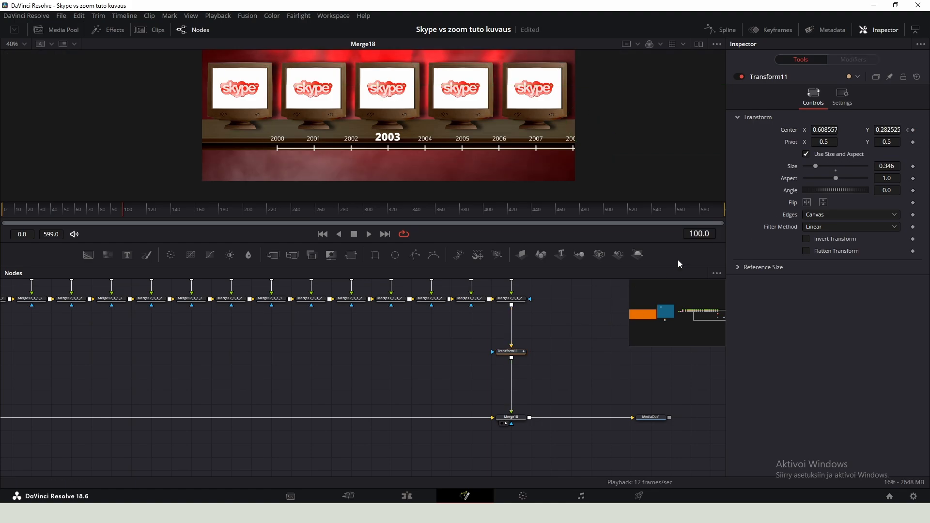
{"action": "left_click_drag", "start_coordinate": [825, 130], "coordinate": [754, 130]}
{"action": "left_click_drag", "start_coordinate": [828, 131], "coordinate": [823, 131]}
{"action": "left_click_drag", "start_coordinate": [463, 145], "coordinate": [500, 173]}
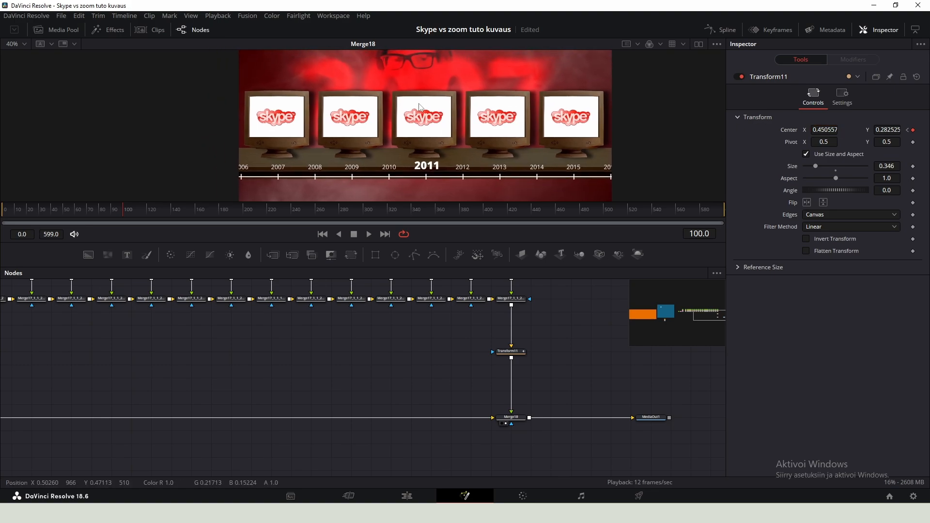
{"action": "left_click_drag", "start_coordinate": [380, 75], "coordinate": [470, 187]}
- Smooth the Center animation keyframes in the Spline editor, setting Ease In to 73 and Ease Out to 0
{"action": "left_click", "coordinate": [721, 29]}
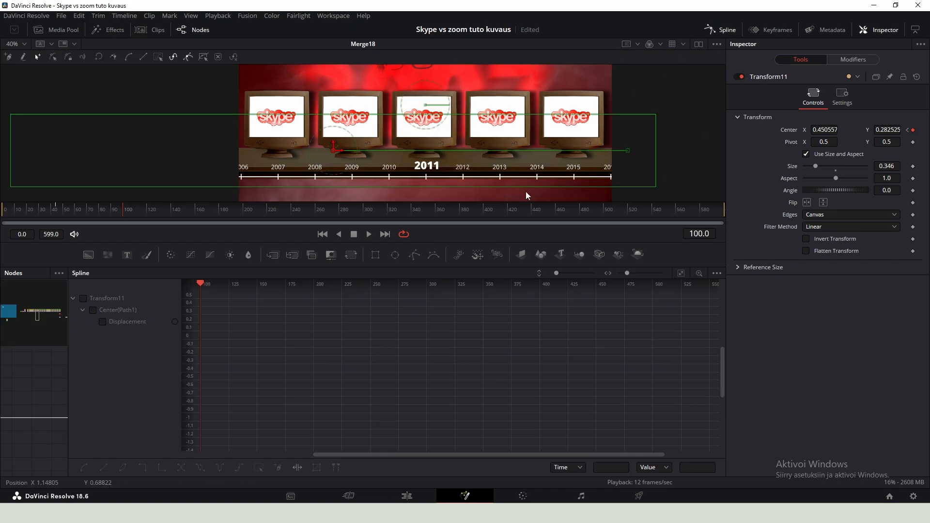
{"action": "left_click", "coordinate": [103, 300]}
{"action": "left_click", "coordinate": [680, 274]}
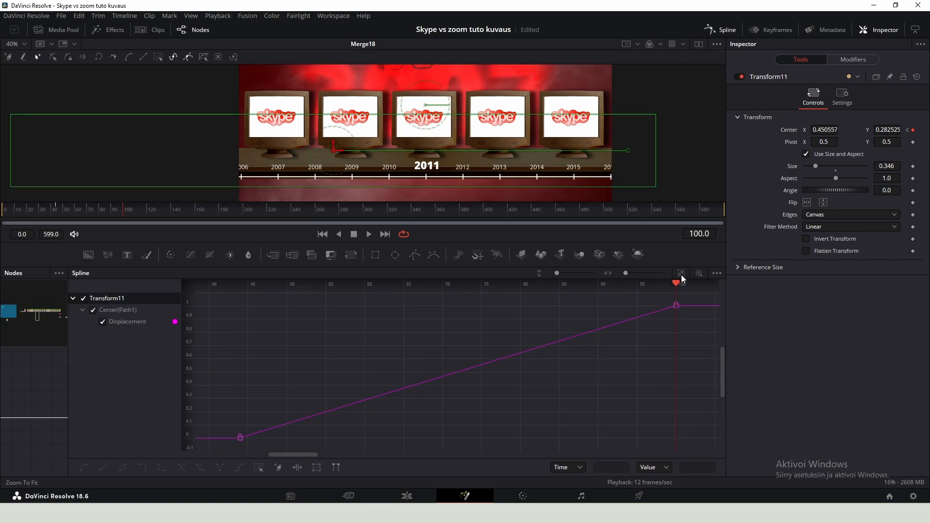
{"action": "left_click_drag", "start_coordinate": [683, 290], "coordinate": [217, 475]}
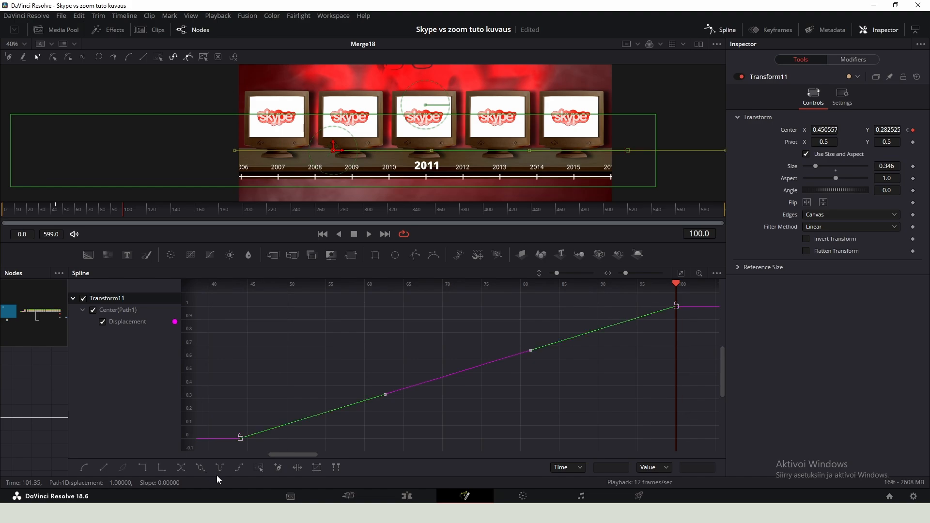
{"action": "left_click", "coordinate": [220, 472]}
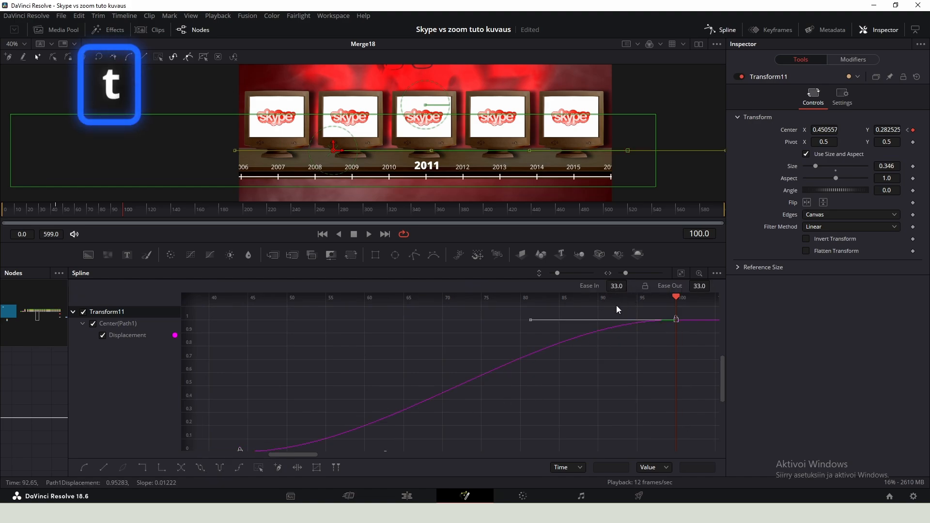
{"action": "scroll", "coordinate": [591, 340], "scroll_direction": "down", "scroll_amount": 3}
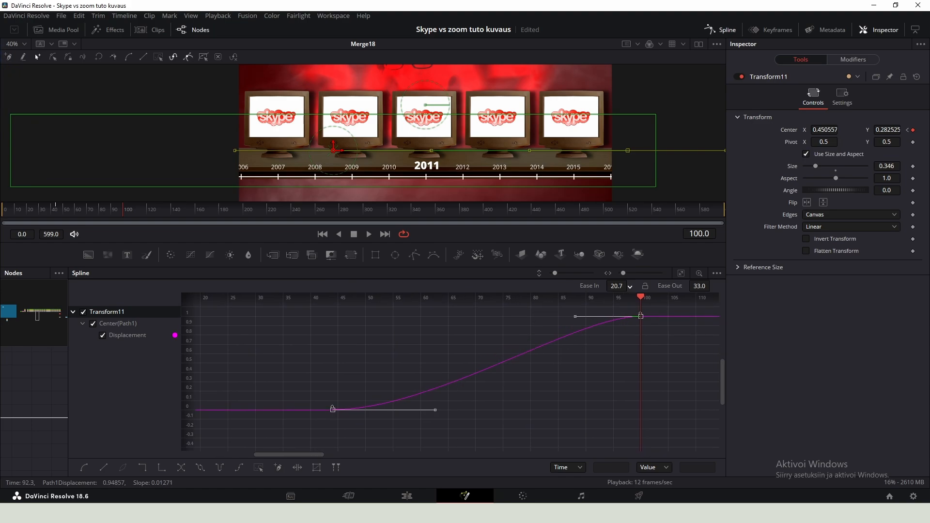
{"action": "left_click_drag", "start_coordinate": [713, 285], "coordinate": [713, 287]}
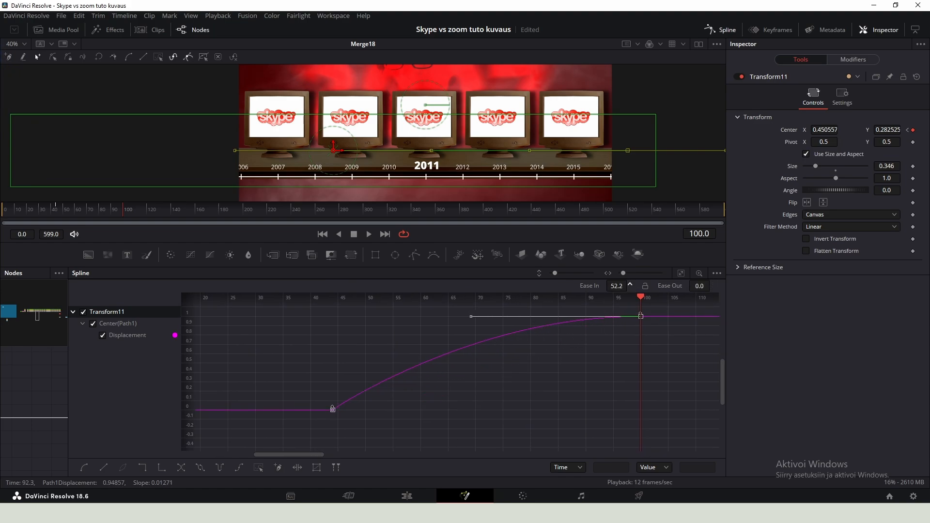
{"action": "left_click_drag", "start_coordinate": [630, 285], "coordinate": [630, 283]}
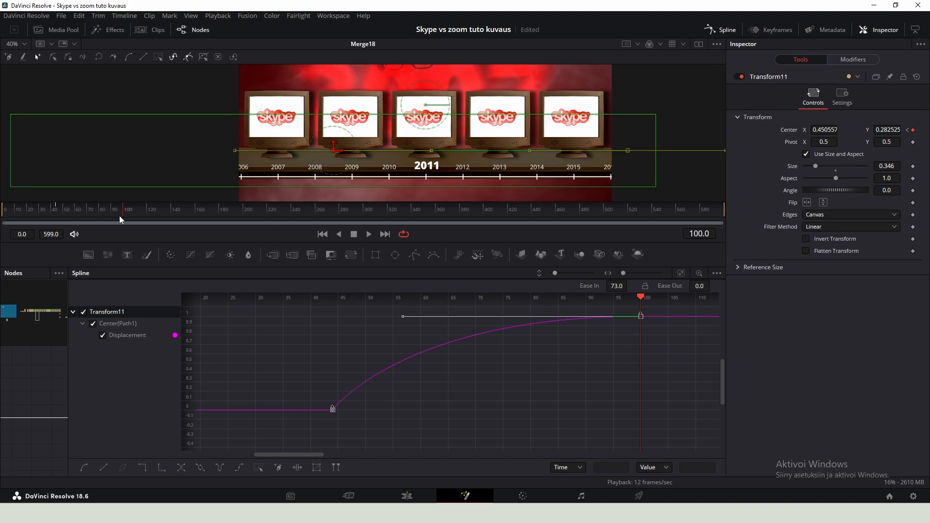
{"action": "left_click", "coordinate": [58, 207]}
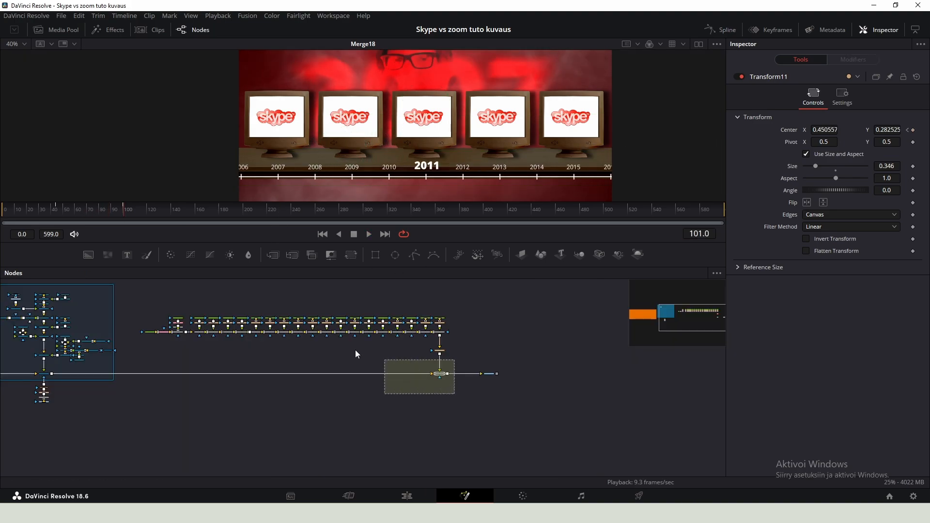
- Wrap all the timeline nodes in an Underlay
{"action": "left_click_drag", "start_coordinate": [356, 351], "coordinate": [134, 275]}
{"action": "left_click_drag", "start_coordinate": [167, 311], "coordinate": [290, 316]}
{"action": "key", "text": "shift+space"}
{"action": "type", "text": "u"}
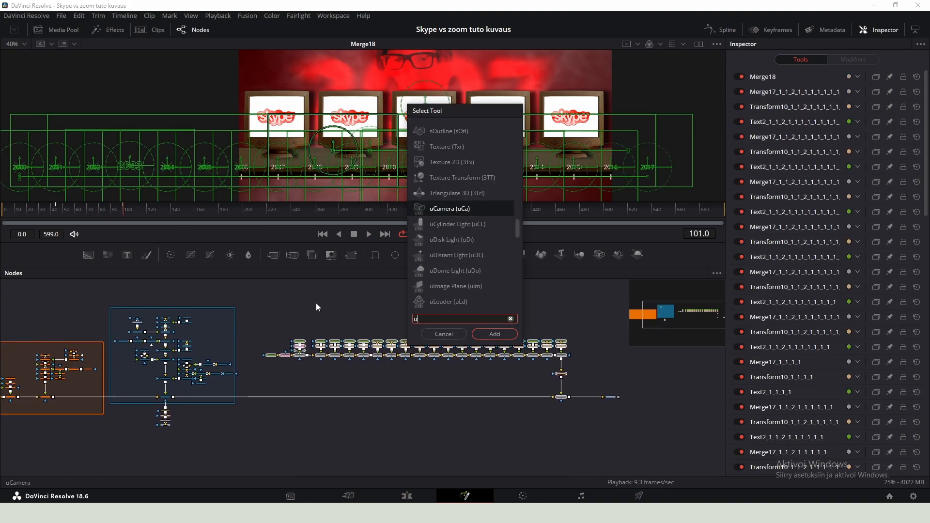
{"action": "type", "text": "nder"}
{"action": "key", "text": "Return"}
{"action": "scroll", "coordinate": [375, 357], "scroll_direction": "up", "scroll_amount": 5}
{"action": "left_click_drag", "start_coordinate": [418, 299], "coordinate": [411, 375]}
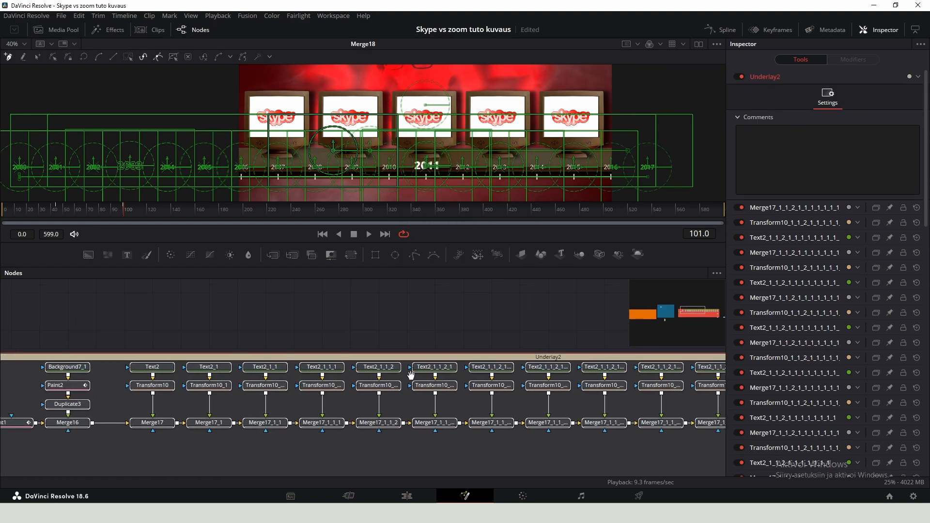
- Rename the underlay Timeline
{"action": "key", "text": "F2"}
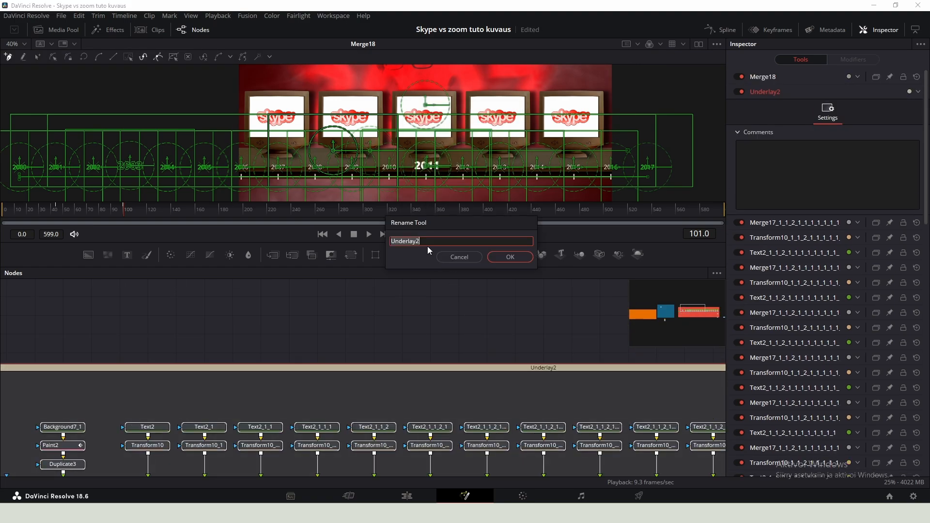
{"action": "type", "text": "Timeline"}
{"action": "key", "text": "Return"}
- Set the Timeline underlay's colour to Lime
{"action": "right_click", "coordinate": [429, 372]}
{"action": "mouse_move", "coordinate": [469, 500]}
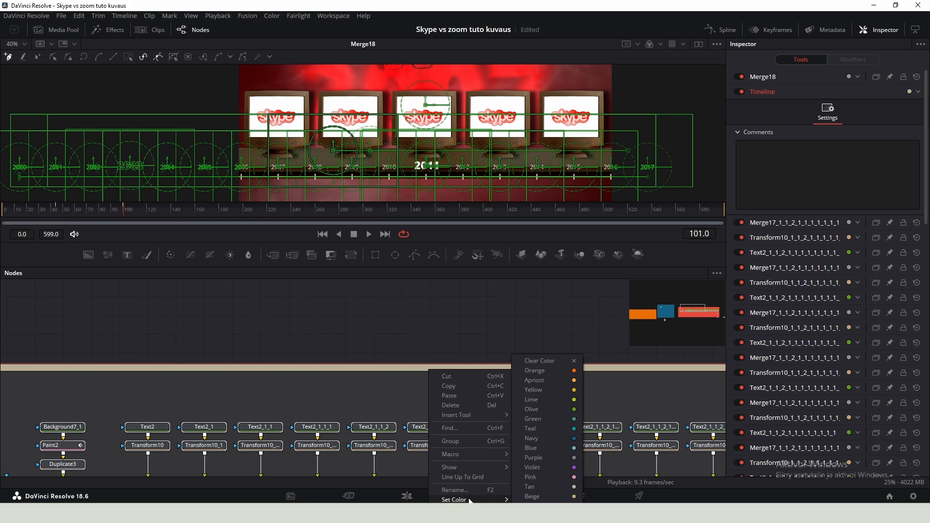
{"action": "left_click", "coordinate": [545, 399]}
{"action": "left_click", "coordinate": [500, 344]}
- Scrub through the frames to preview the timeline animation
{"action": "scroll", "coordinate": [471, 337], "scroll_direction": "down", "scroll_amount": 6}
{"action": "left_click", "coordinate": [161, 217]}
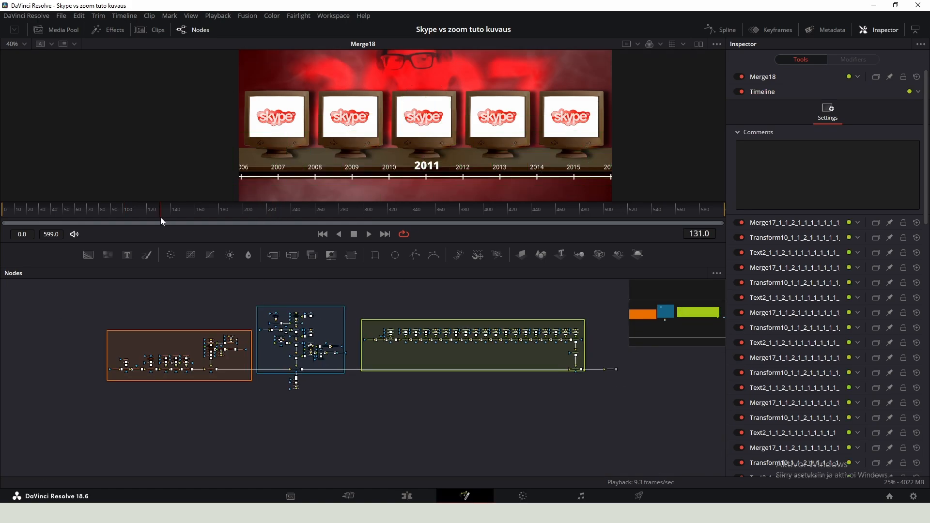
{"action": "left_click_drag", "start_coordinate": [152, 217], "coordinate": [164, 224]}
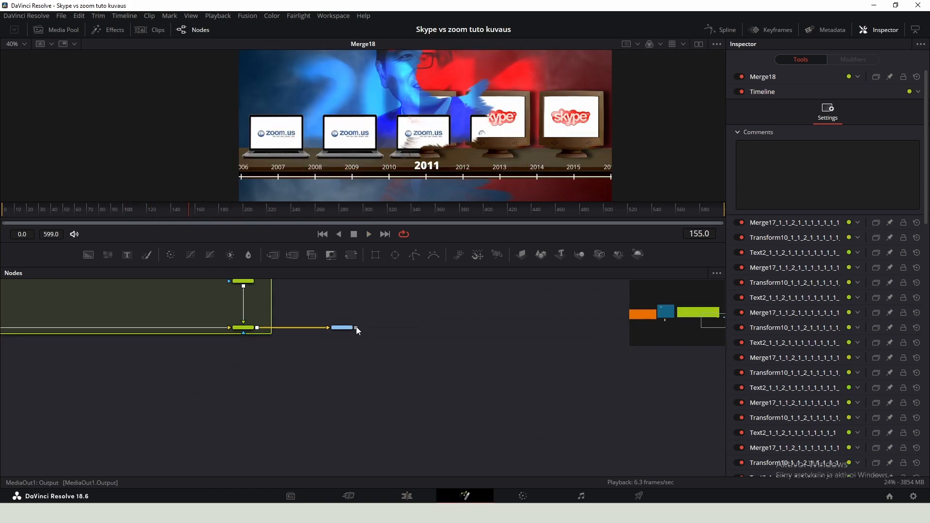
- Move the MediaOut1 node further right of Merge18
{"action": "left_click_drag", "start_coordinate": [347, 329], "coordinate": [558, 330]}
{"action": "scroll", "coordinate": [539, 319], "scroll_direction": "down", "scroll_amount": 2}
{"action": "left_click_drag", "start_coordinate": [463, 318], "coordinate": [478, 404]}
{"action": "scroll", "coordinate": [440, 138], "scroll_direction": "down", "scroll_amount": 5}
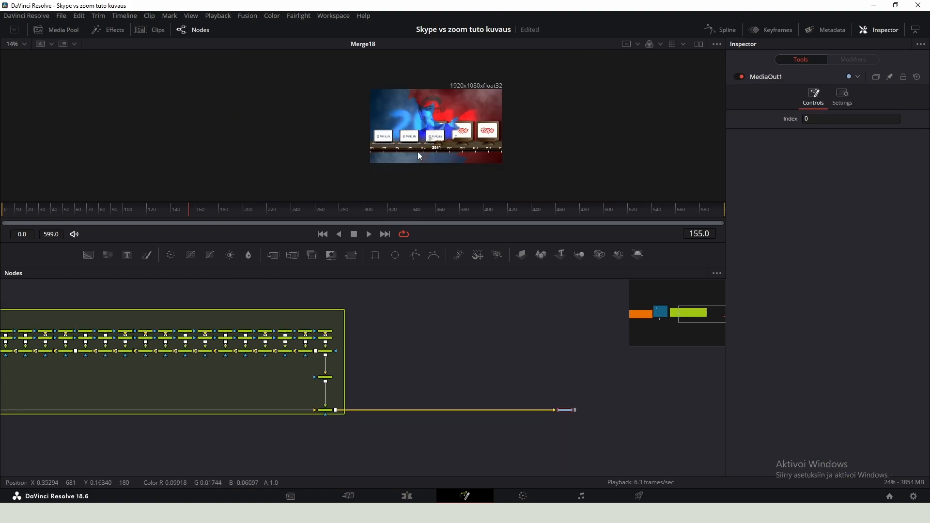
- Save the project, then copy the Background1_1 node and paste a duplicate into empty space near MediaOut1
{"action": "key", "text": "ctrl+s"}
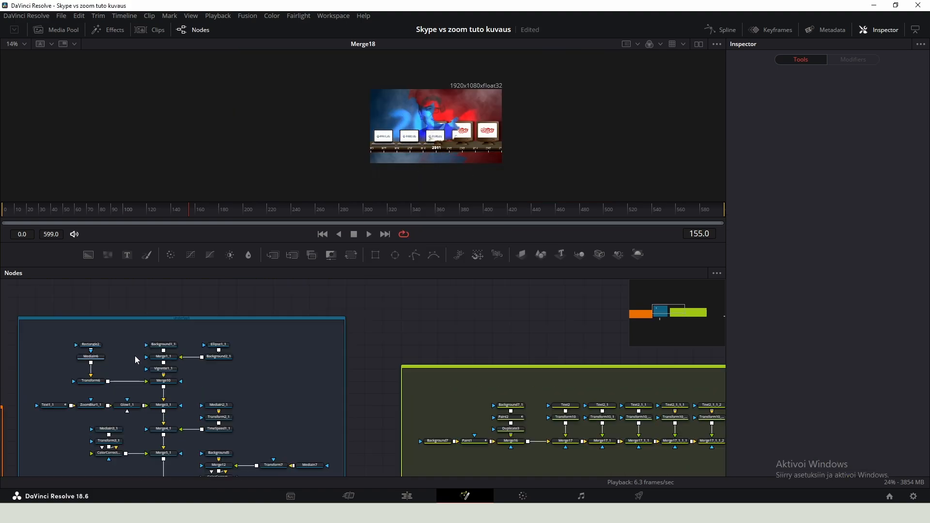
{"action": "scroll", "coordinate": [135, 356], "scroll_direction": "up", "scroll_amount": 3}
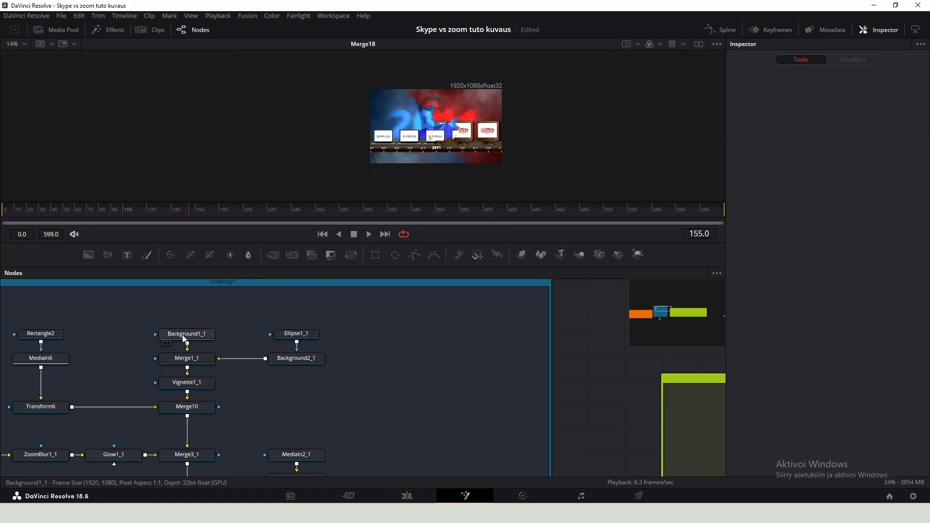
{"action": "left_click", "coordinate": [189, 337]}
{"action": "scroll", "coordinate": [189, 337], "scroll_direction": "up", "scroll_amount": 3}
{"action": "scroll", "coordinate": [203, 337], "scroll_direction": "down", "scroll_amount": 3}
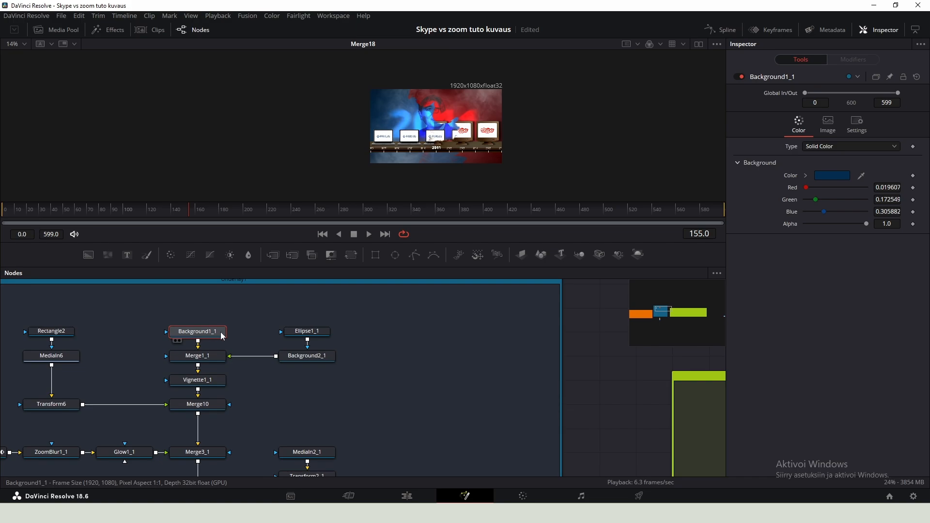
{"action": "scroll", "coordinate": [208, 334], "scroll_direction": "down", "scroll_amount": 2}
{"action": "left_click", "coordinate": [195, 295]}
{"action": "left_click", "coordinate": [230, 333]}
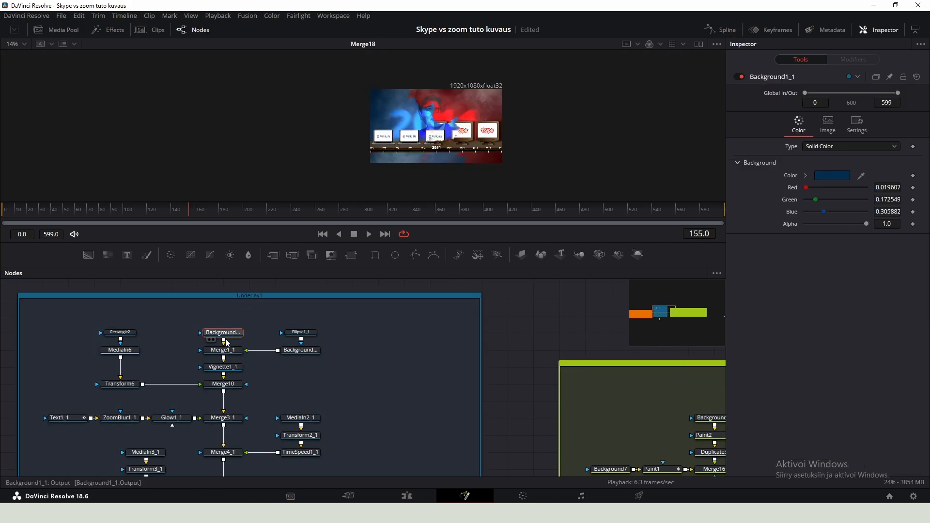
{"action": "key", "text": "ctrl+c"}
{"action": "scroll", "coordinate": [224, 338], "scroll_direction": "down", "scroll_amount": 4}
{"action": "left_click_drag", "start_coordinate": [455, 348], "coordinate": [112, 330]}
{"action": "scroll", "coordinate": [278, 341], "scroll_direction": "up", "scroll_amount": 3}
{"action": "left_click", "coordinate": [320, 308]}
{"action": "key", "text": "ctrl+v"}
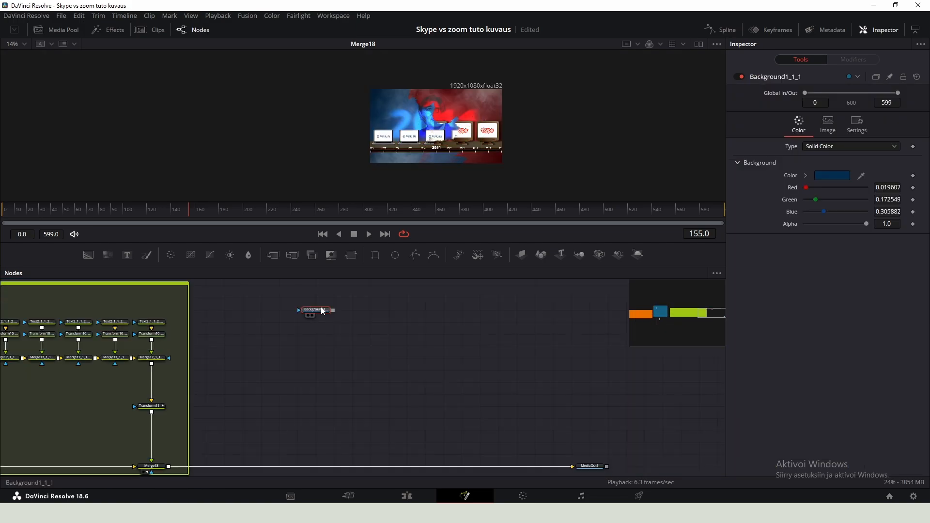
- Merge the pasted background node into the Merge18 output ahead of MediaOut1
{"action": "left_click_drag", "start_coordinate": [315, 298], "coordinate": [265, 380]}
{"action": "left_click_drag", "start_coordinate": [315, 298], "coordinate": [168, 466]}
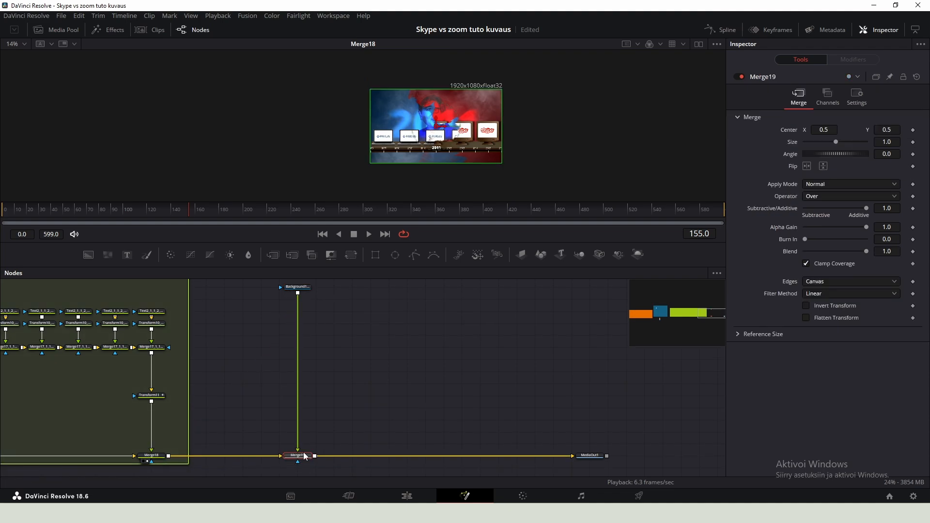
- Set the pasted background's colour to a slightly brighter blue in the colour picker
{"action": "left_click", "coordinate": [298, 287]}
{"action": "scroll", "coordinate": [305, 291], "scroll_direction": "up", "scroll_amount": 3}
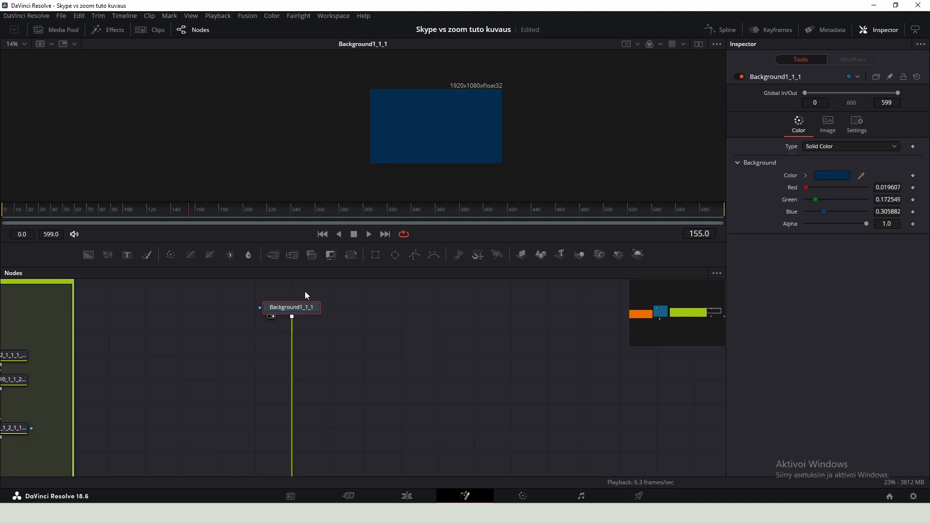
{"action": "left_click", "coordinate": [821, 177]}
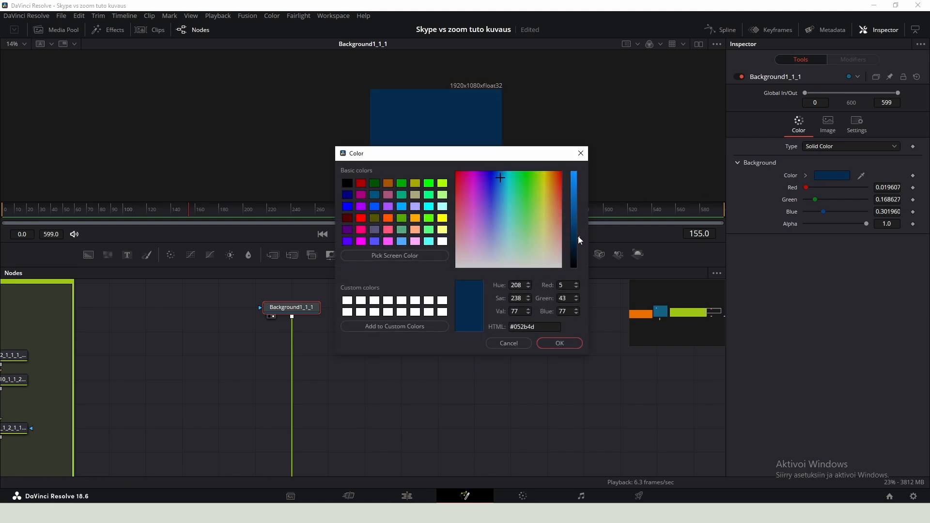
{"action": "left_click_drag", "start_coordinate": [578, 237], "coordinate": [577, 228]}
{"action": "left_click", "coordinate": [497, 180]}
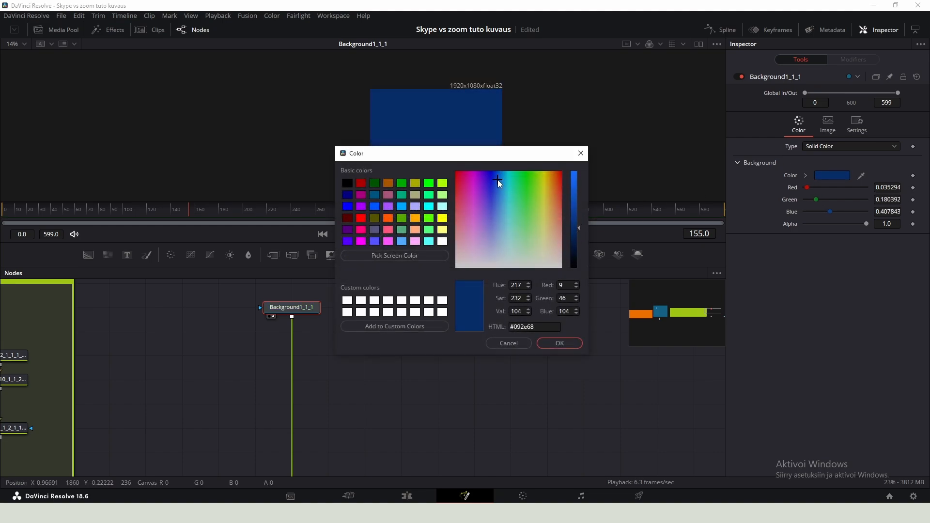
{"action": "left_click", "coordinate": [499, 176]}
{"action": "left_click", "coordinate": [560, 342]}
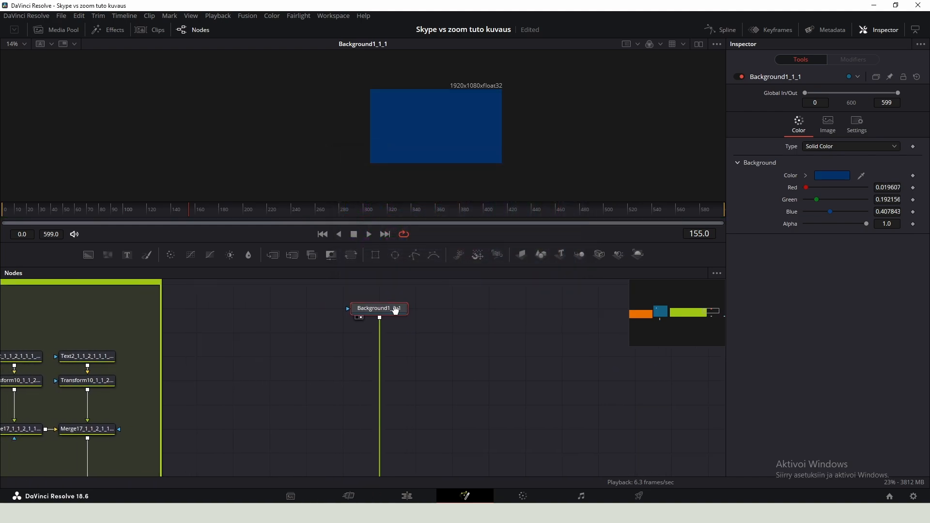
- Add a FastNoise node and merge it over the pasted blue background
{"action": "key", "text": "shift+space"}
{"action": "type", "text": "fastnoise"}
{"action": "key", "text": "Return"}
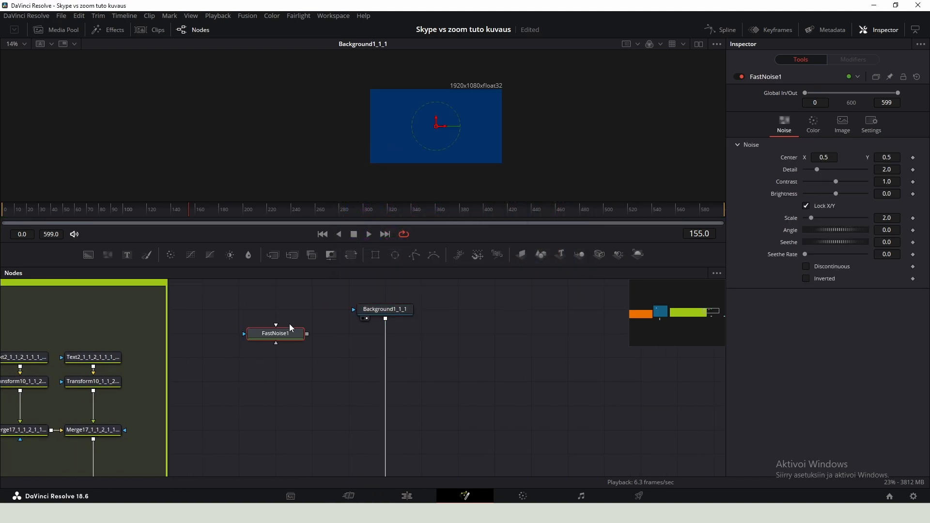
{"action": "left_click_drag", "start_coordinate": [307, 333], "coordinate": [386, 319]}
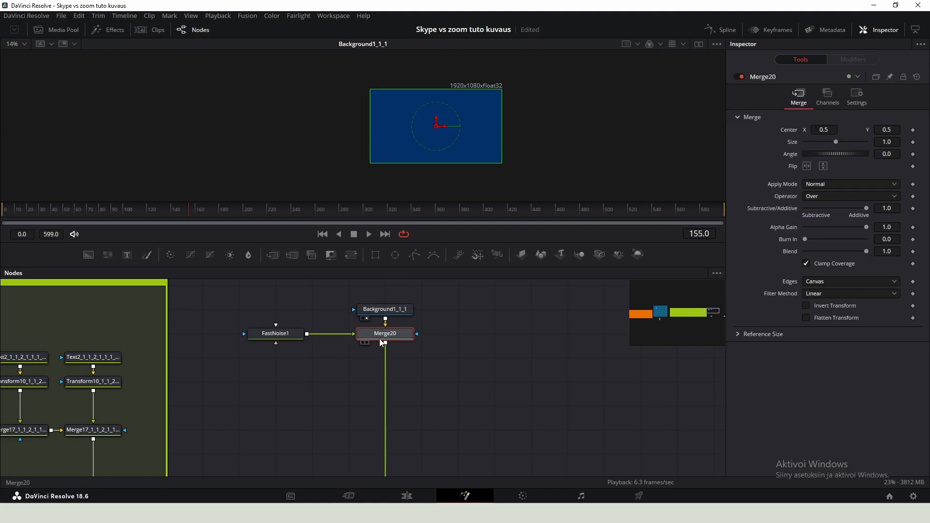
- Set the noise merge's apply mode to Soft Light
{"action": "left_click", "coordinate": [297, 336]}
{"action": "key", "text": "1"}
{"action": "left_click", "coordinate": [388, 334]}
{"action": "key", "text": "1"}
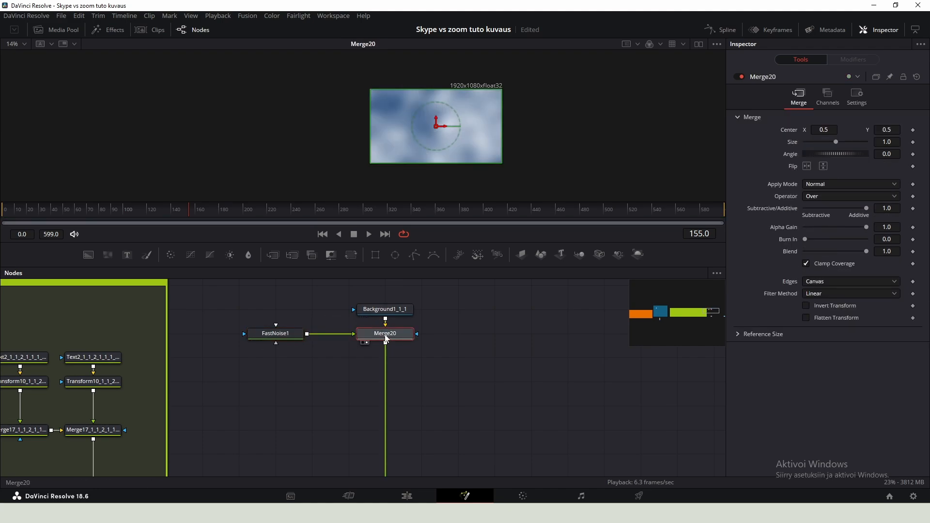
{"action": "left_click", "coordinate": [820, 188]}
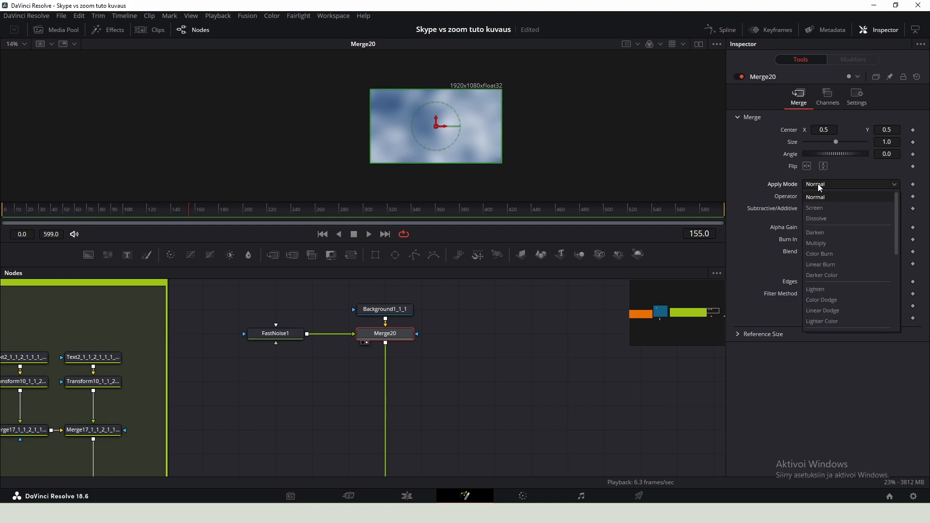
{"action": "key", "text": "s"}
{"action": "key", "text": "o"}
{"action": "key", "text": "Return"}
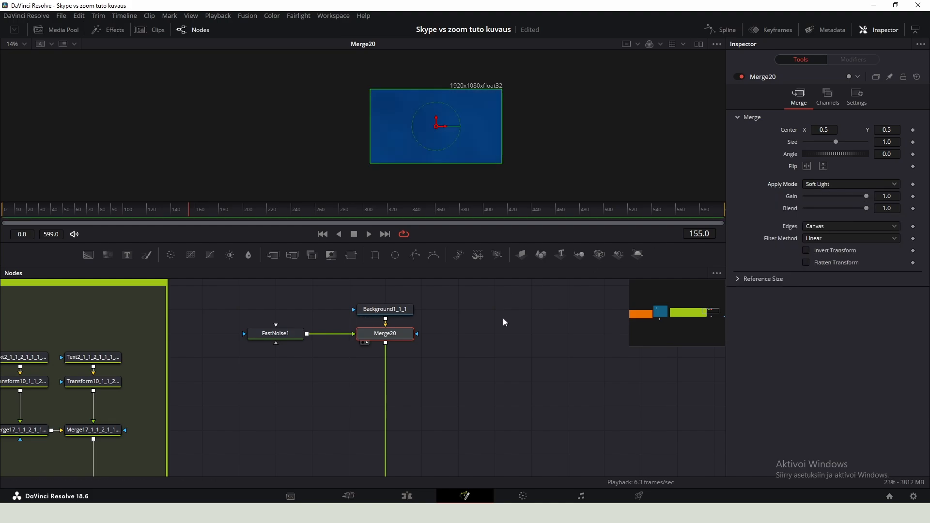
- Adjust the FastNoise to Detail 8.58, Contrast 3.1, Brightness 0.3, Scale 1.73 and Seethe Rate 0.11
{"action": "left_click", "coordinate": [274, 333]}
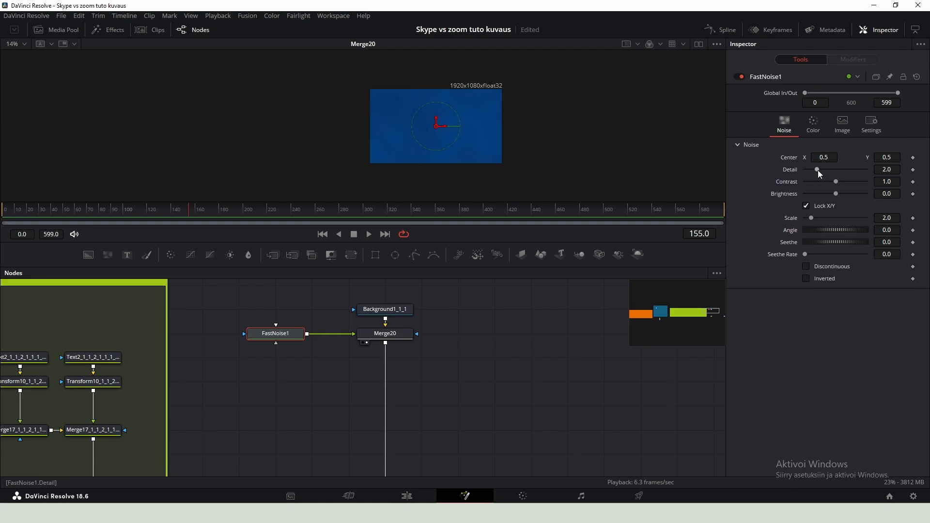
{"action": "left_click_drag", "start_coordinate": [817, 170], "coordinate": [810, 217]}
{"action": "left_click_drag", "start_coordinate": [807, 256], "coordinate": [815, 252]}
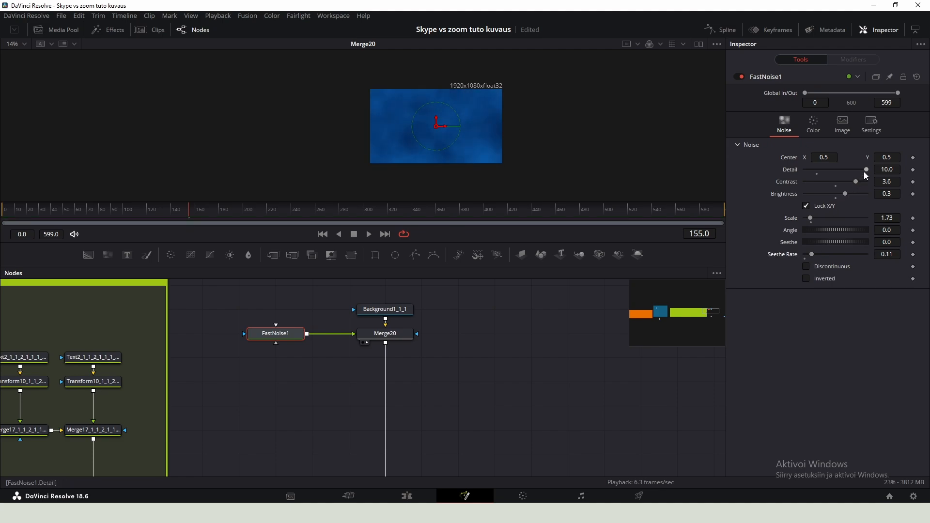
{"action": "left_click_drag", "start_coordinate": [864, 171], "coordinate": [860, 170]}
{"action": "left_click_drag", "start_coordinate": [856, 182], "coordinate": [851, 183]}
- Add laptop.png from the media pool and merge it over the noise background
{"action": "left_click_drag", "start_coordinate": [431, 353], "coordinate": [408, 376]}
{"action": "left_click", "coordinate": [63, 30]}
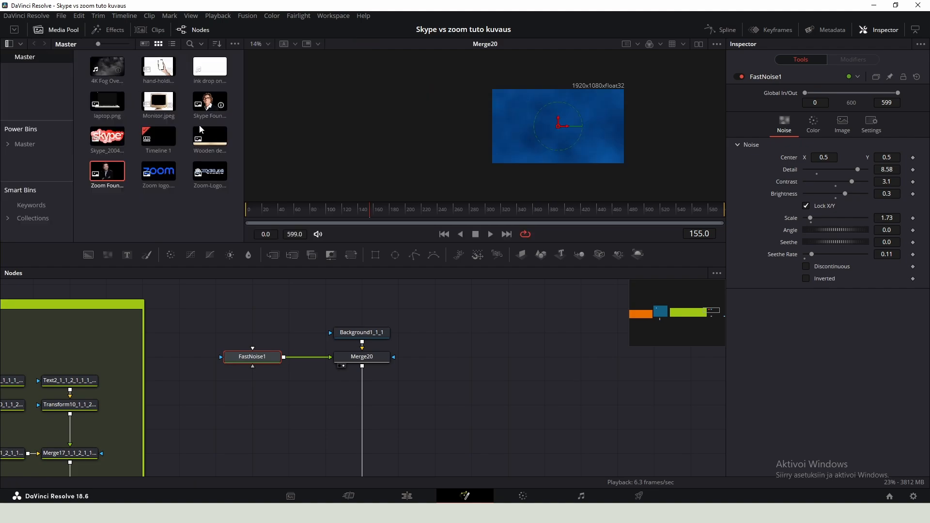
{"action": "left_click_drag", "start_coordinate": [120, 109], "coordinate": [362, 359]}
{"action": "left_click_drag", "start_coordinate": [652, 383], "coordinate": [363, 392]}
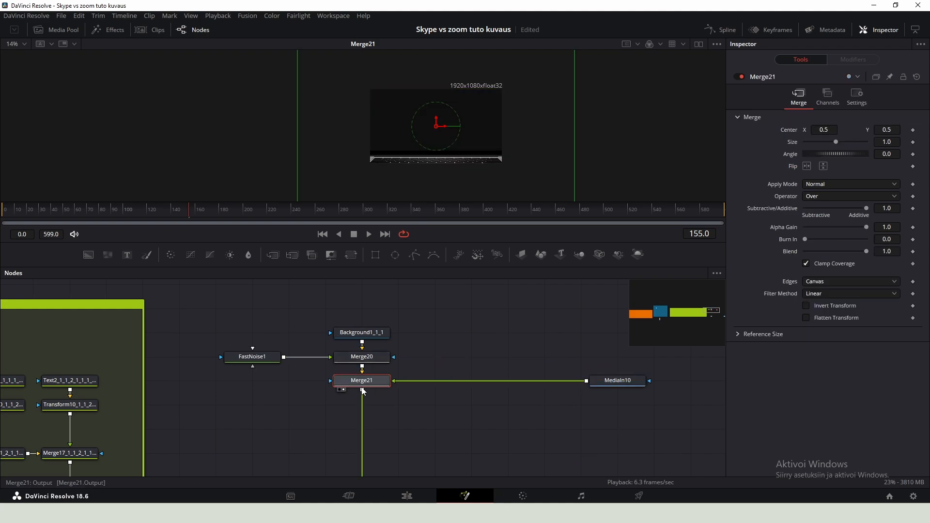
- Insert a Transform after the laptop image, scaling it to about 0.18, rotating it about -4.8° and nudging it down
{"action": "left_click", "coordinate": [616, 382]}
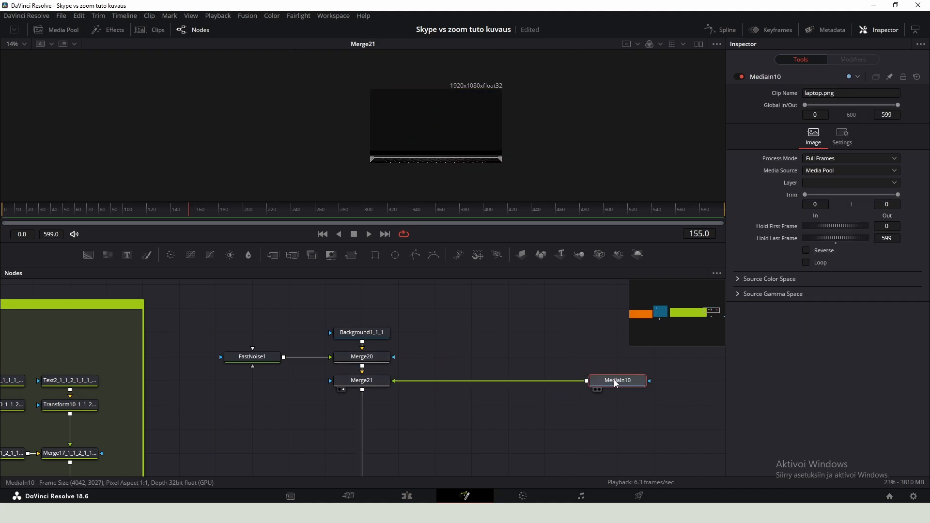
{"action": "key", "text": "shift+space"}
{"action": "type", "text": "transform"}
{"action": "key", "text": "Return"}
{"action": "left_click_drag", "start_coordinate": [890, 168], "coordinate": [507, 171]}
{"action": "scroll", "coordinate": [388, 140], "scroll_direction": "up", "scroll_amount": 2}
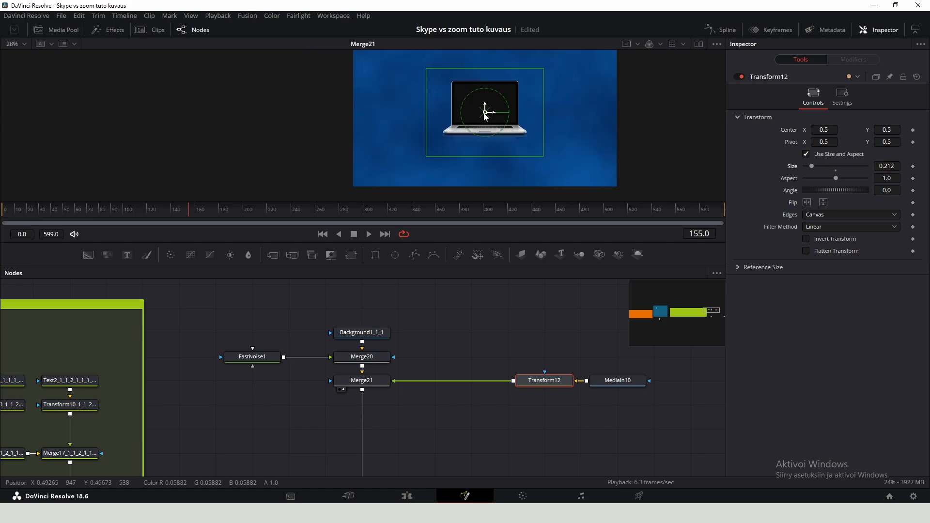
{"action": "left_click_drag", "start_coordinate": [485, 114], "coordinate": [482, 138]}
{"action": "left_click_drag", "start_coordinate": [891, 166], "coordinate": [860, 190]}
{"action": "scroll", "coordinate": [483, 118], "scroll_direction": "down", "scroll_amount": 2}
{"action": "scroll", "coordinate": [532, 137], "scroll_direction": "up", "scroll_amount": 3}
{"action": "scroll", "coordinate": [420, 134], "scroll_direction": "down", "scroll_amount": 2}
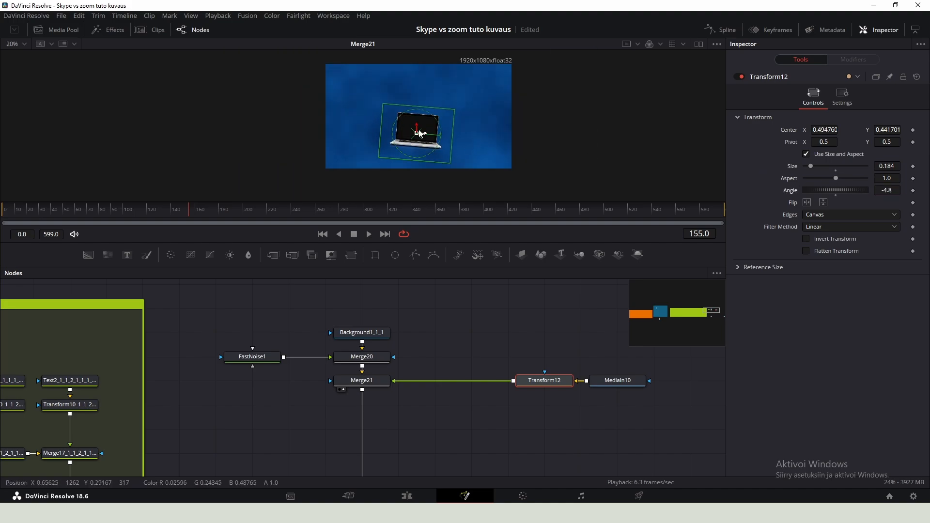
{"action": "scroll", "coordinate": [420, 134], "scroll_direction": "up", "scroll_amount": 1}
{"action": "key", "text": "ctrl+s"}
- Add a new Background node and set its colour to white
{"action": "key", "text": "shift+space"}
{"action": "key", "text": "Return"}
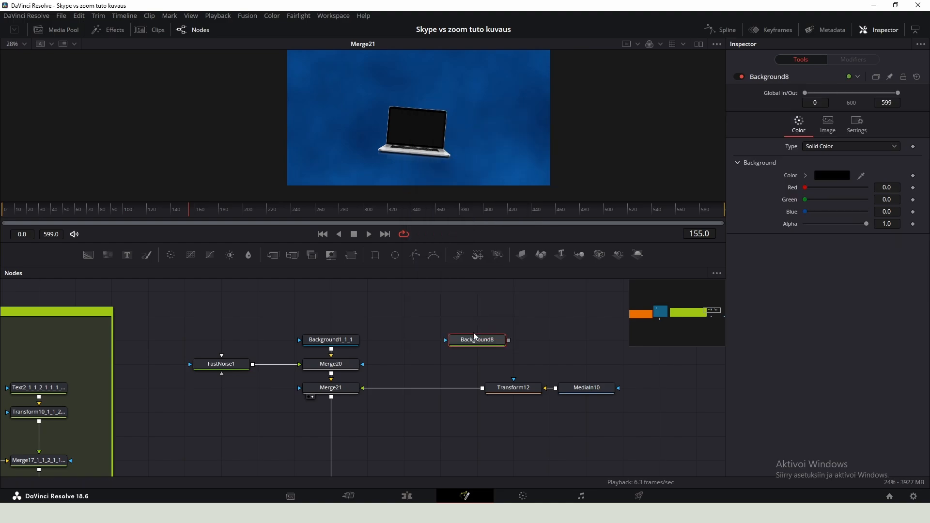
{"action": "left_click", "coordinate": [845, 177]}
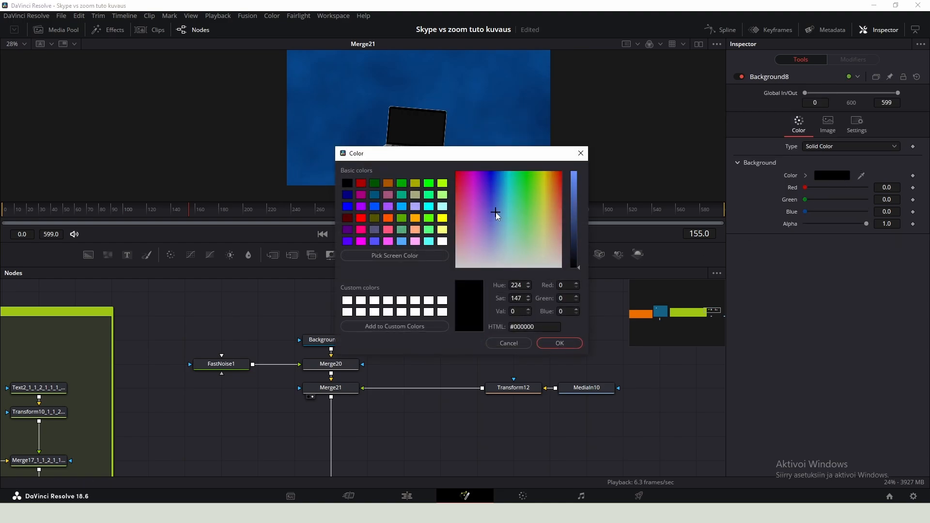
{"action": "left_click", "coordinate": [496, 212]}
{"action": "left_click", "coordinate": [361, 301]}
{"action": "left_click", "coordinate": [560, 343]}
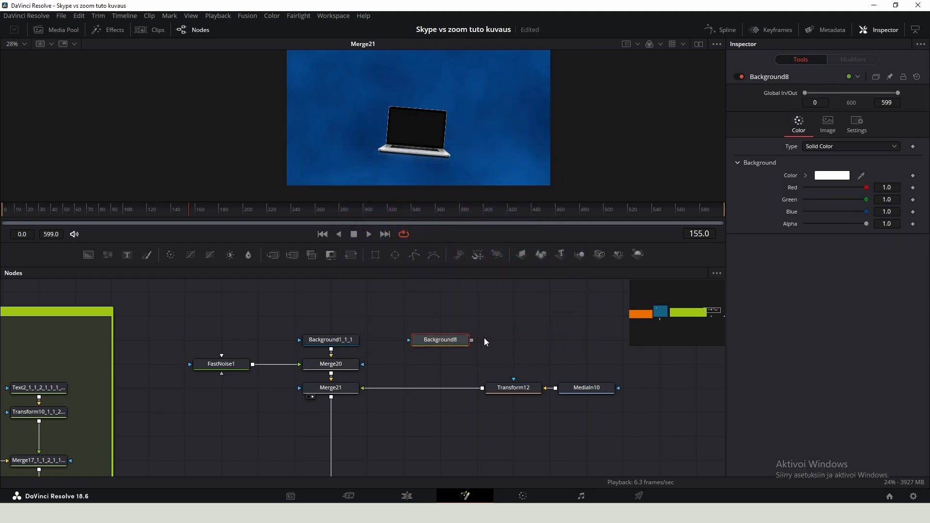
- Merge the white background over the transformed laptop, feeding the result into the laptop merge, and tidy the nodes
{"action": "left_click_drag", "start_coordinate": [394, 366], "coordinate": [483, 389]}
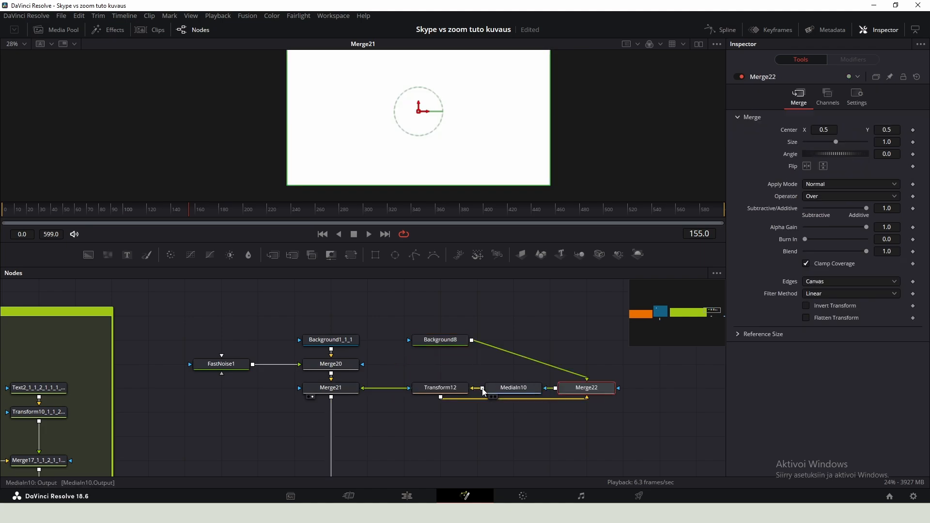
{"action": "left_click_drag", "start_coordinate": [560, 392], "coordinate": [559, 367]}
{"action": "left_click_drag", "start_coordinate": [520, 392], "coordinate": [590, 396]}
{"action": "left_click", "coordinate": [559, 366]}
{"action": "left_click_drag", "start_coordinate": [560, 366], "coordinate": [411, 366]}
{"action": "left_click_drag", "start_coordinate": [456, 390], "coordinate": [529, 392]}
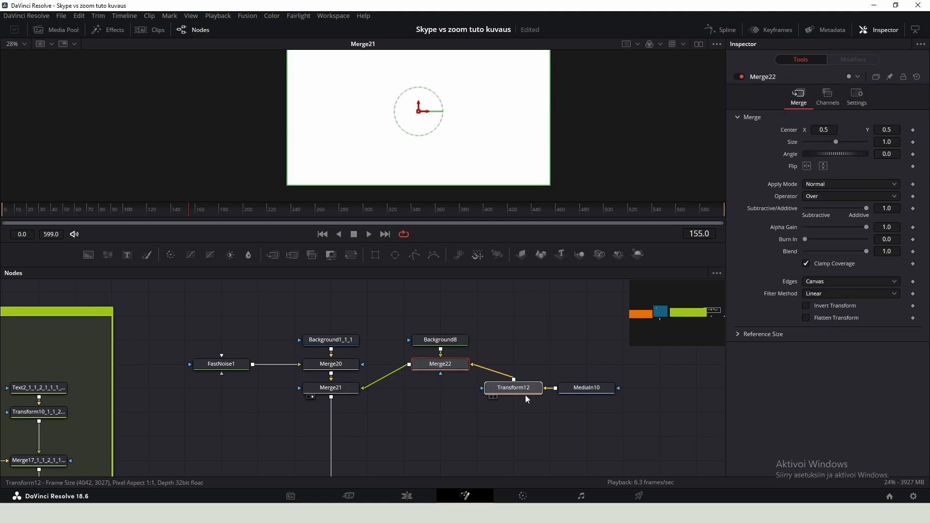
{"action": "left_click_drag", "start_coordinate": [438, 365], "coordinate": [441, 389]}
{"action": "left_click_drag", "start_coordinate": [440, 340], "coordinate": [440, 364]}
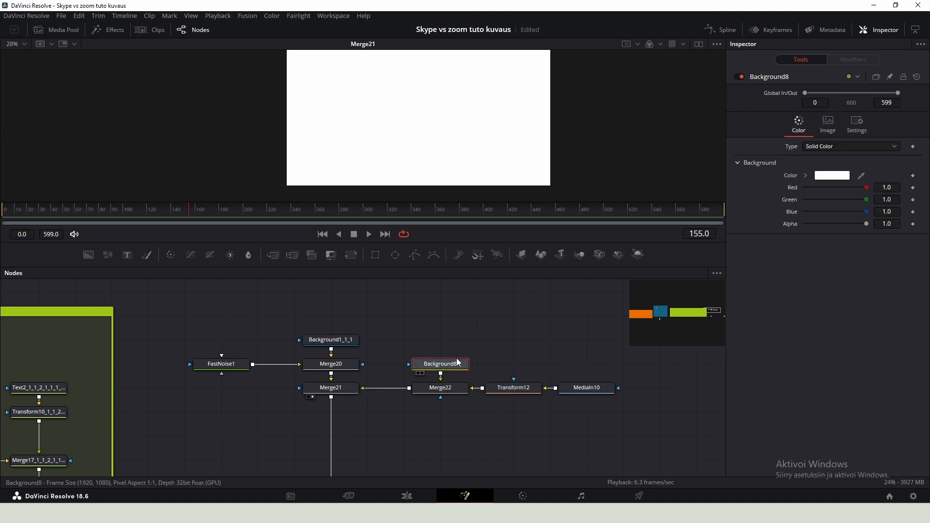
- Draw a polygon mask on the white background tracing the laptop screen's corners
{"action": "left_click", "coordinate": [414, 255]}
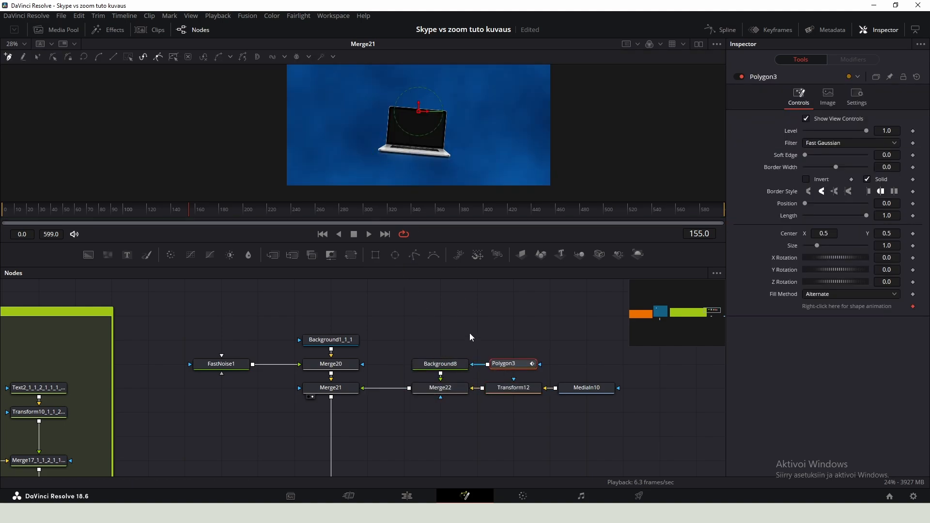
{"action": "scroll", "coordinate": [362, 145], "scroll_direction": "up", "scroll_amount": 10}
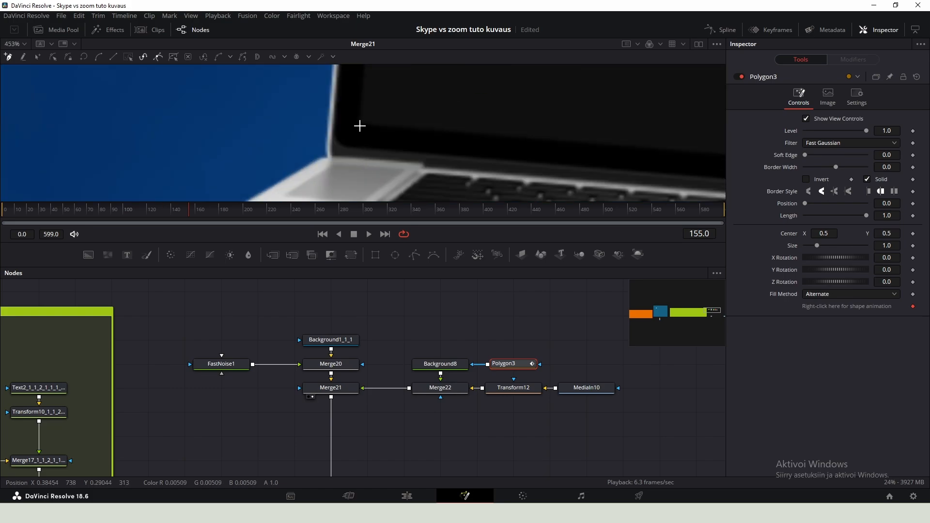
{"action": "scroll", "coordinate": [362, 128], "scroll_direction": "down", "scroll_amount": 5}
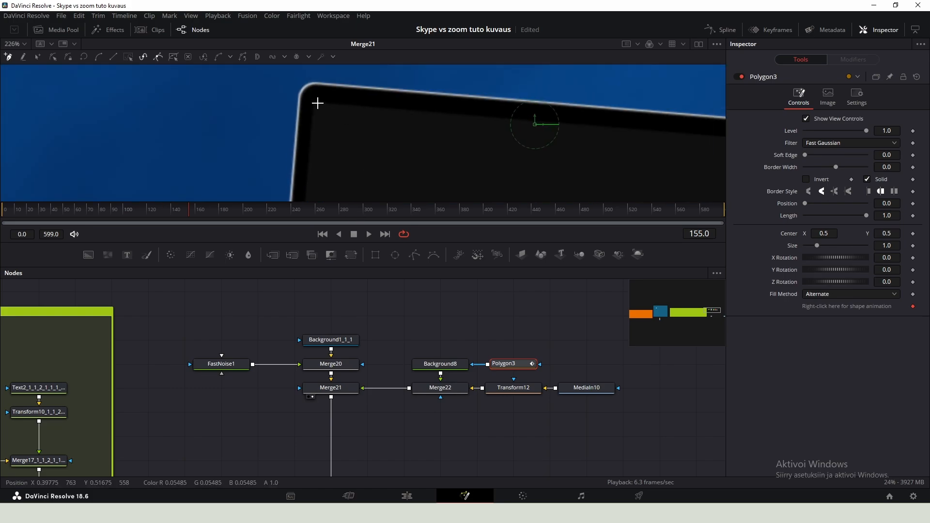
{"action": "left_click", "coordinate": [313, 103]}
{"action": "left_click_drag", "start_coordinate": [463, 116], "coordinate": [141, 66]}
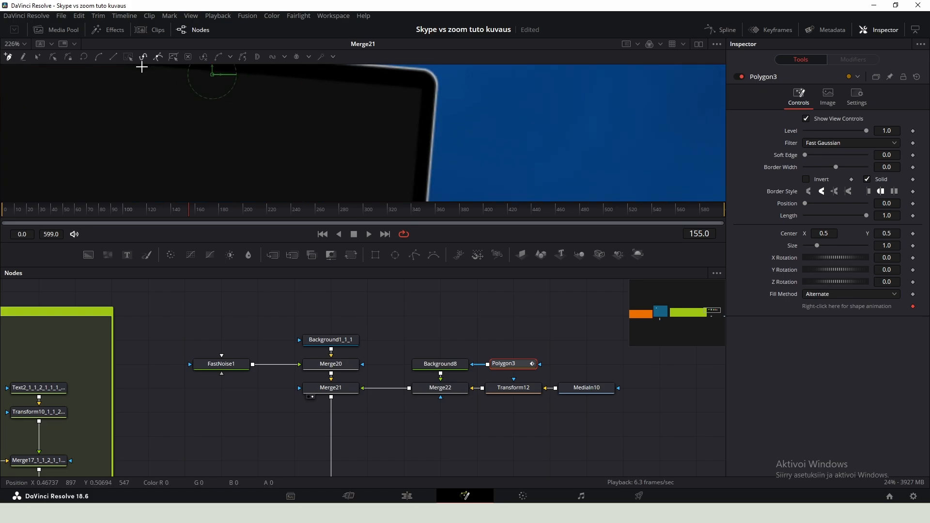
{"action": "left_click", "coordinate": [422, 90]}
{"action": "scroll", "coordinate": [420, 108], "scroll_direction": "down", "scroll_amount": 5}
{"action": "left_click", "coordinate": [400, 98]}
{"action": "left_click_drag", "start_coordinate": [273, 112], "coordinate": [479, 150]}
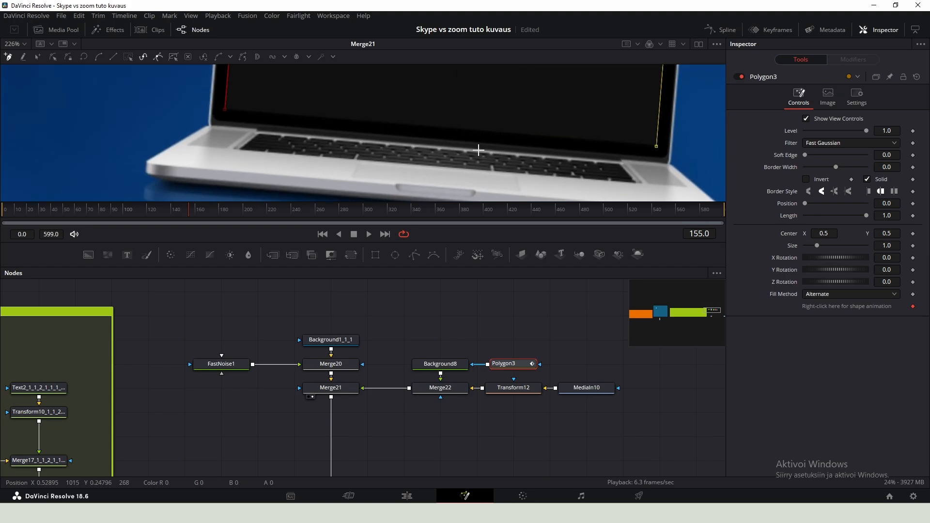
{"action": "left_click", "coordinate": [227, 110]}
{"action": "key", "text": "ctrl+f"}
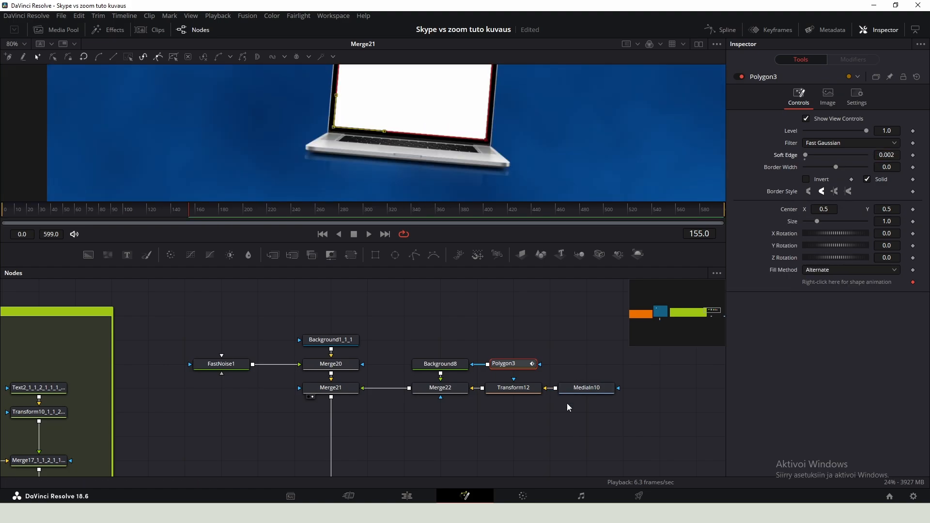
- Bring the Zoom logo image from the media pool into the node graph and add a Transform node after it
{"action": "left_click", "coordinate": [587, 392]}
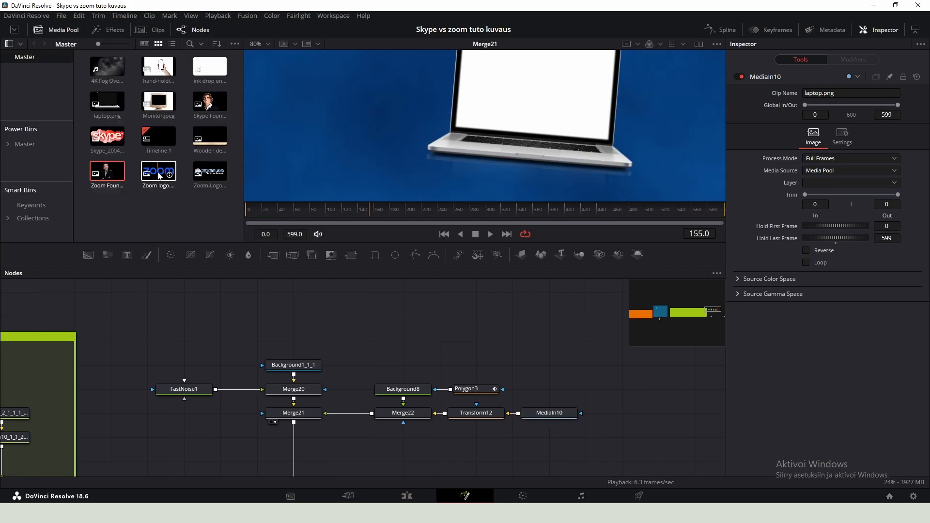
{"action": "left_click_drag", "start_coordinate": [159, 175], "coordinate": [484, 341]}
{"action": "key", "text": "shift+space"}
{"action": "type", "text": "t"}
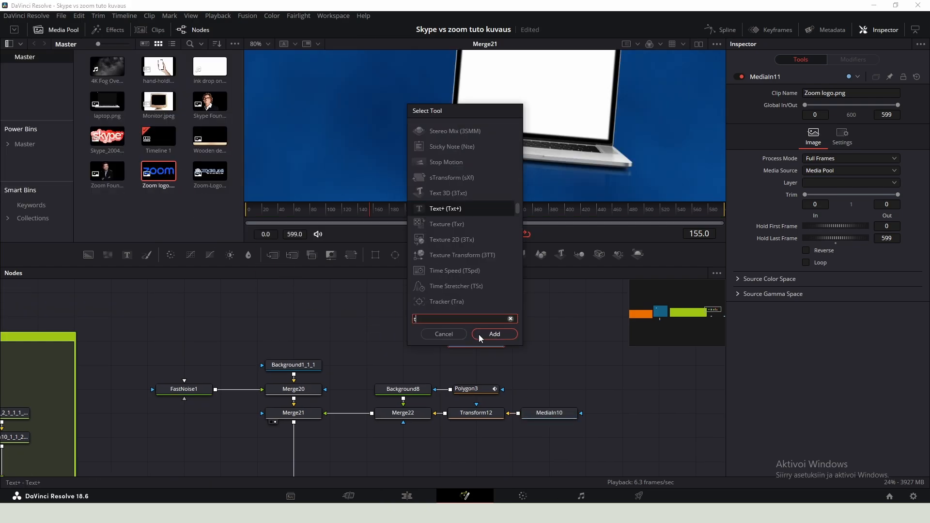
{"action": "type", "text": "rans"}
{"action": "key", "text": "Return"}
{"action": "left_click_drag", "start_coordinate": [555, 340], "coordinate": [414, 339]}
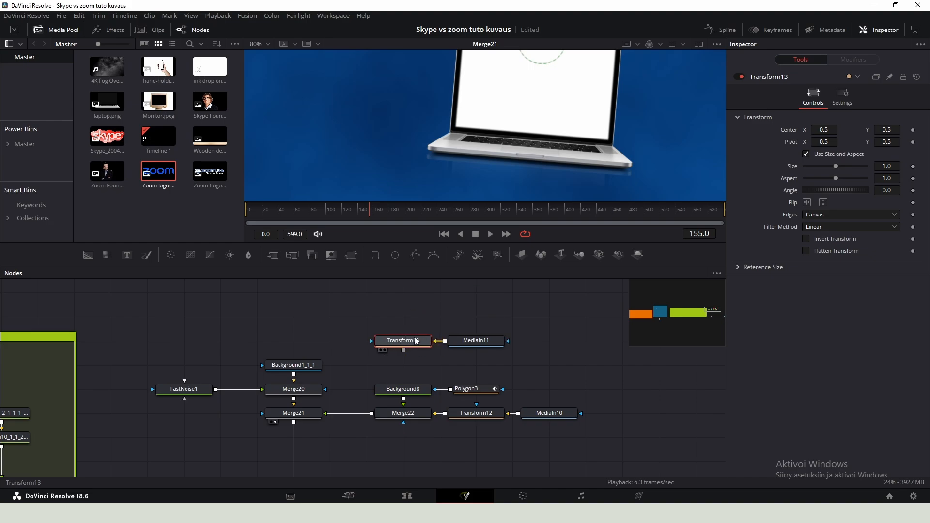
- Merge the transformed Zoom logo over the white screen background and feed that merge into the laptop merge
{"action": "left_click_drag", "start_coordinate": [416, 370], "coordinate": [464, 393]}
{"action": "left_click", "coordinate": [461, 391]}
{"action": "left_click", "coordinate": [417, 391], "text": "ctrl"}
{"action": "left_click", "coordinate": [425, 393]}
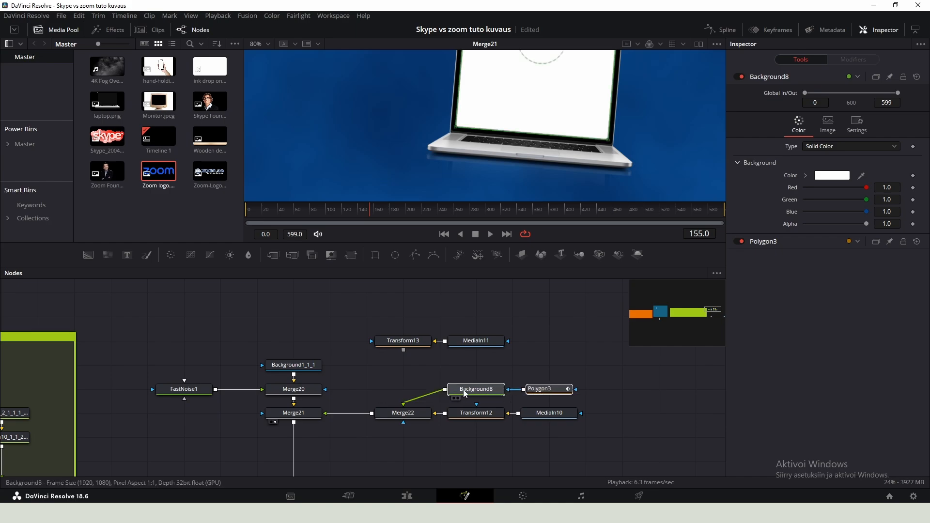
{"action": "left_click", "coordinate": [416, 361]}
{"action": "left_click_drag", "start_coordinate": [404, 351], "coordinate": [427, 339]}
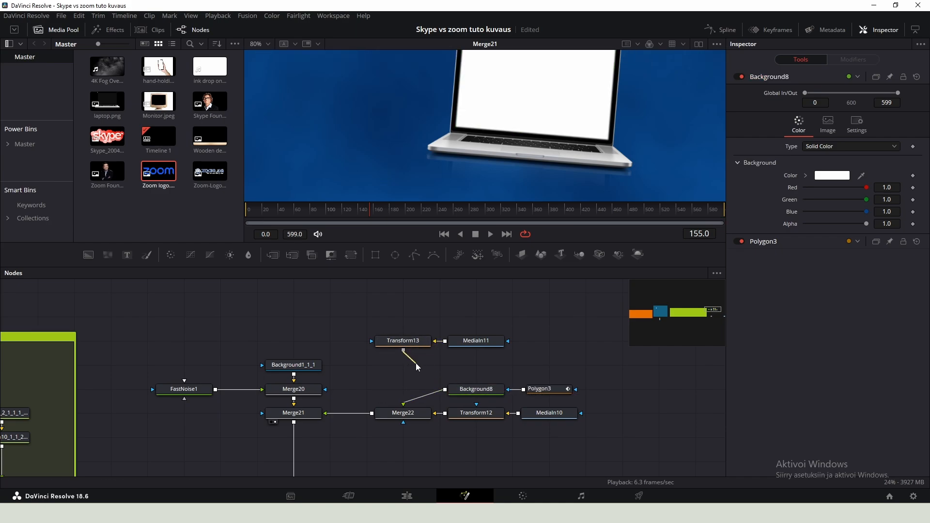
{"action": "left_click_drag", "start_coordinate": [446, 389], "coordinate": [446, 391]}
{"action": "left_click_drag", "start_coordinate": [535, 392], "coordinate": [389, 369]}
{"action": "left_click_drag", "start_coordinate": [569, 401], "coordinate": [486, 391]}
{"action": "left_click_drag", "start_coordinate": [411, 366], "coordinate": [410, 391]}
{"action": "left_click", "coordinate": [392, 344]}
{"action": "scroll", "coordinate": [385, 344], "scroll_direction": "up", "scroll_amount": 1}
{"action": "scroll", "coordinate": [358, 165], "scroll_direction": "down", "scroll_amount": 3}
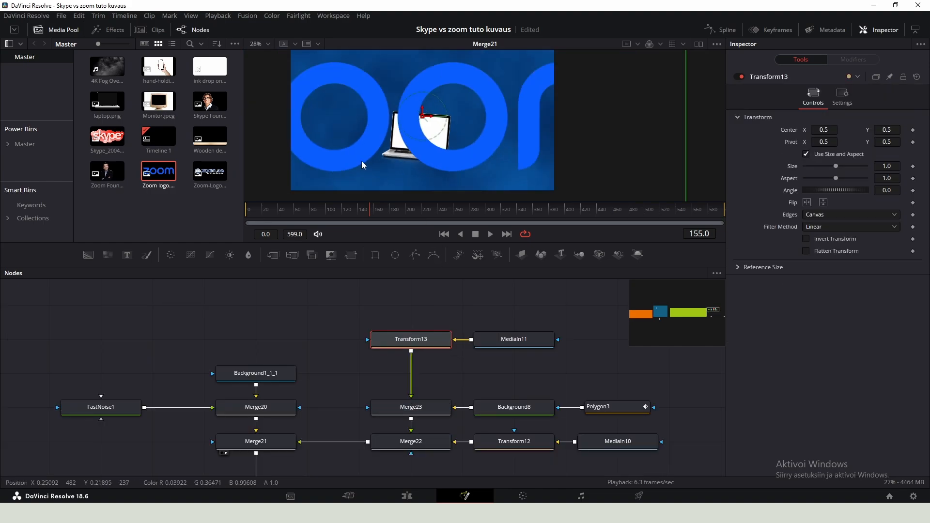
- Scale the Zoom logo to about 0.068, rotate it -4.8° and position it on the laptop screen
{"action": "left_click_drag", "start_coordinate": [842, 167], "coordinate": [816, 168]}
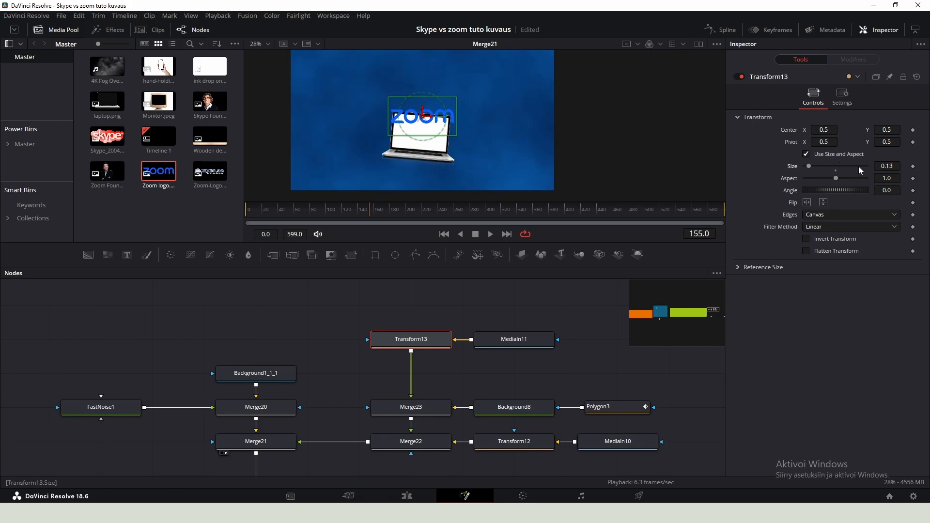
{"action": "scroll", "coordinate": [421, 135], "scroll_direction": "up", "scroll_amount": 2}
{"action": "left_click_drag", "start_coordinate": [887, 190], "coordinate": [872, 164]}
{"action": "left_click_drag", "start_coordinate": [398, 74], "coordinate": [392, 109]}
{"action": "left_click_drag", "start_coordinate": [887, 191], "coordinate": [886, 161]}
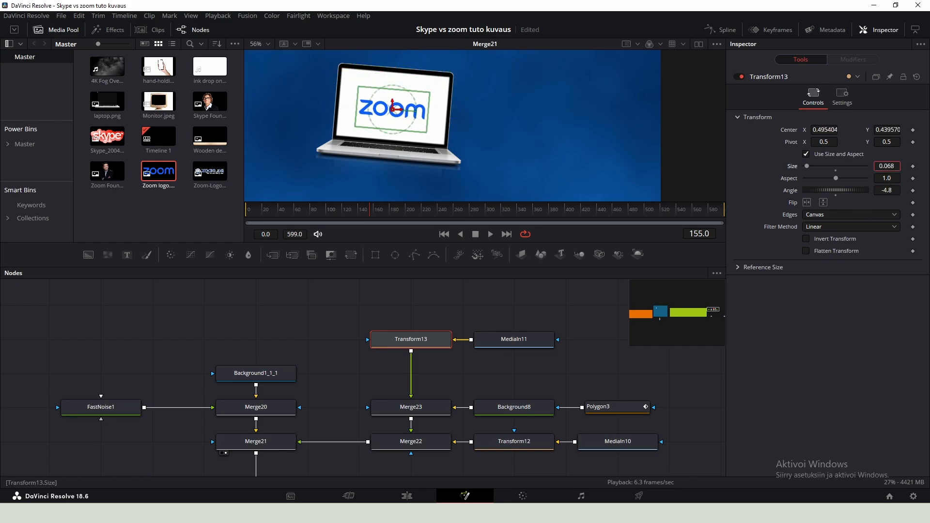
{"action": "left_click", "coordinate": [529, 309]}
{"action": "scroll", "coordinate": [435, 128], "scroll_direction": "down", "scroll_amount": 3}
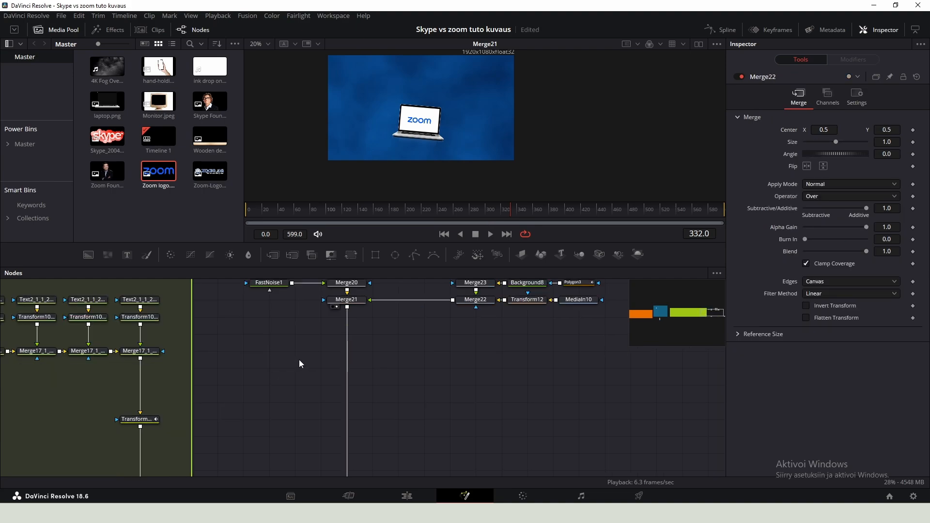
- Add a black Background node and merge it onto the laptop composite before the final merge
{"action": "key", "text": "shift+space"}
{"action": "type", "text": "bg"}
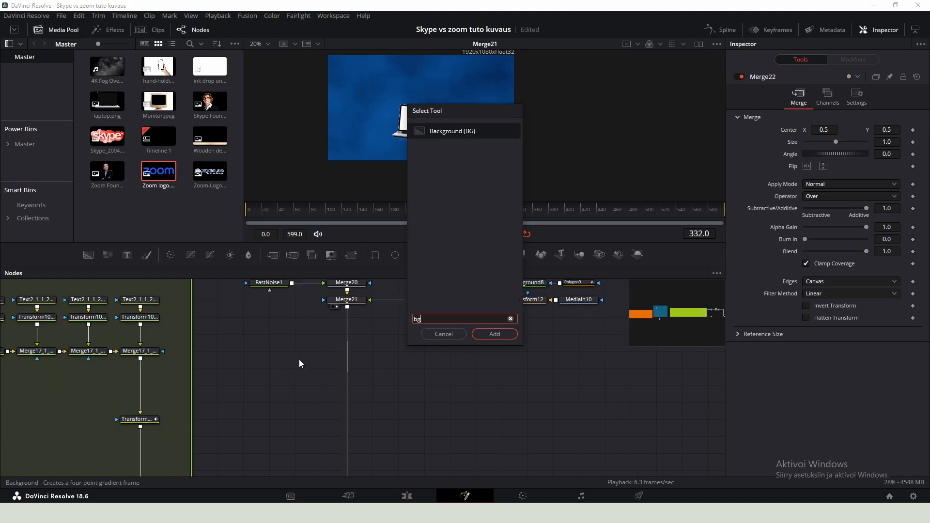
{"action": "key", "text": "Return"}
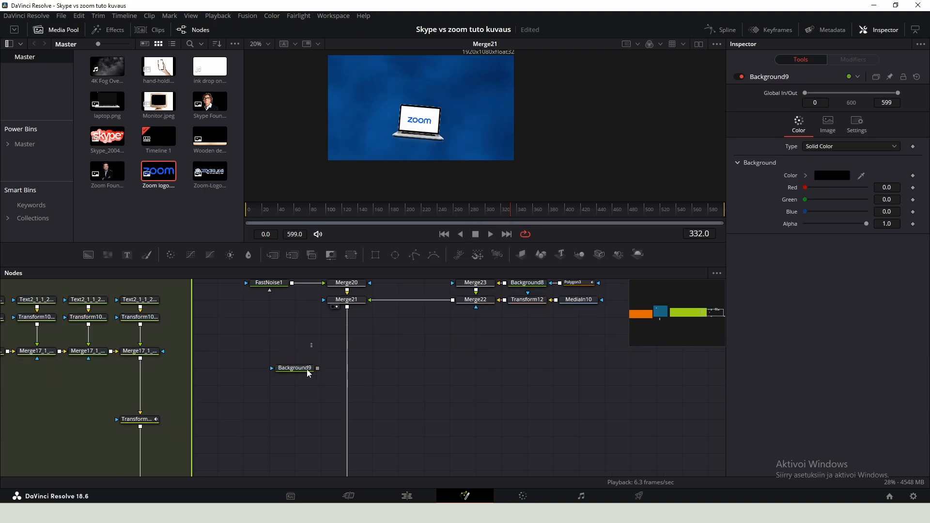
{"action": "left_click_drag", "start_coordinate": [305, 383], "coordinate": [277, 423]}
{"action": "left_click", "coordinate": [311, 394]}
{"action": "scroll", "coordinate": [359, 358], "scroll_direction": "up", "scroll_amount": 2}
{"action": "left_click_drag", "start_coordinate": [303, 400], "coordinate": [439, 334]}
{"action": "left_click_drag", "start_coordinate": [455, 401], "coordinate": [404, 336]}
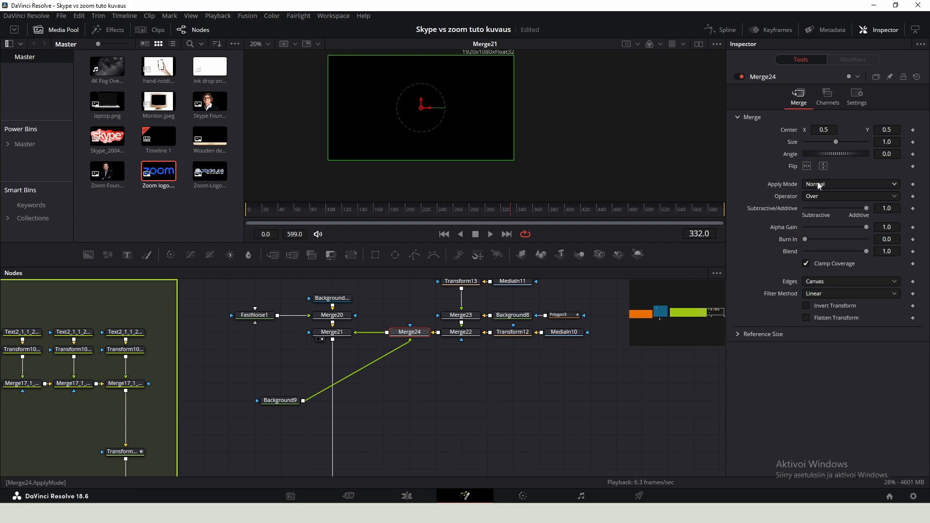
- Set the black background merge's operator to Atop
{"action": "left_click", "coordinate": [823, 198]}
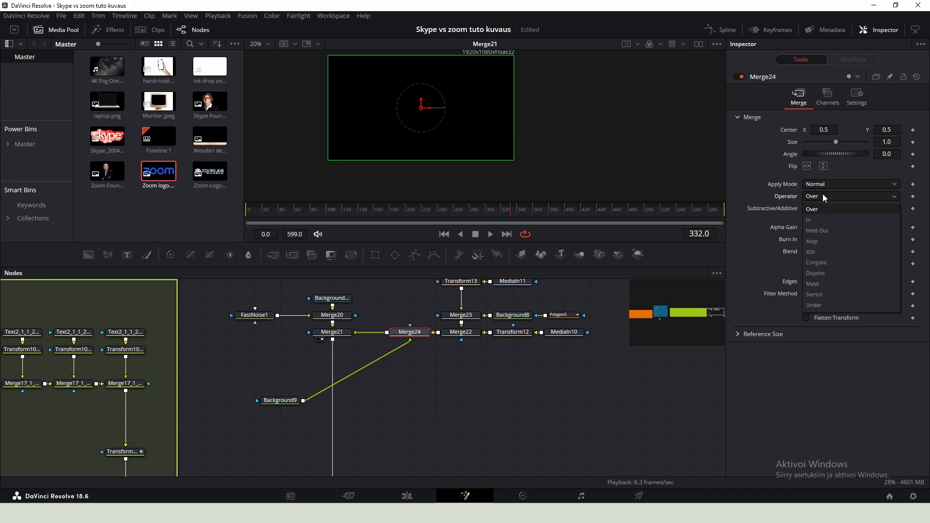
{"action": "left_click", "coordinate": [819, 238]}
{"action": "left_click", "coordinate": [501, 376]}
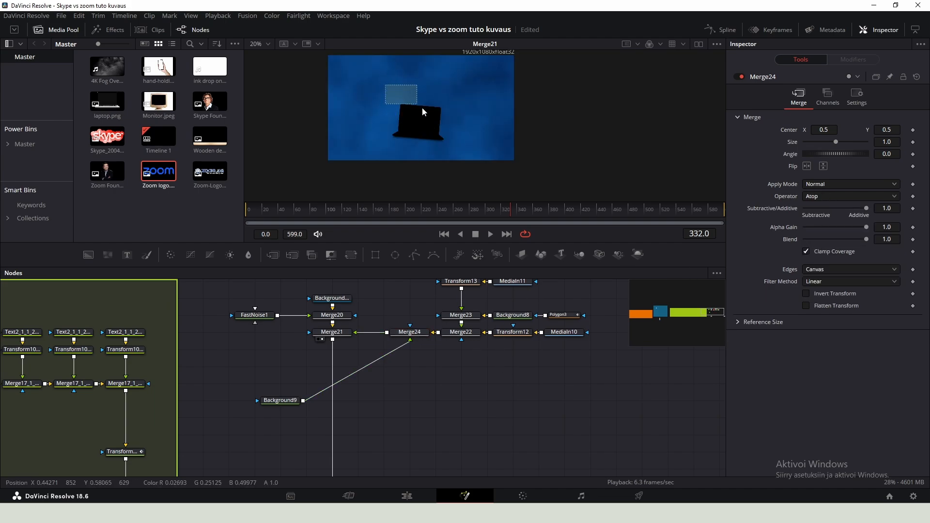
{"action": "left_click", "coordinate": [422, 334]}
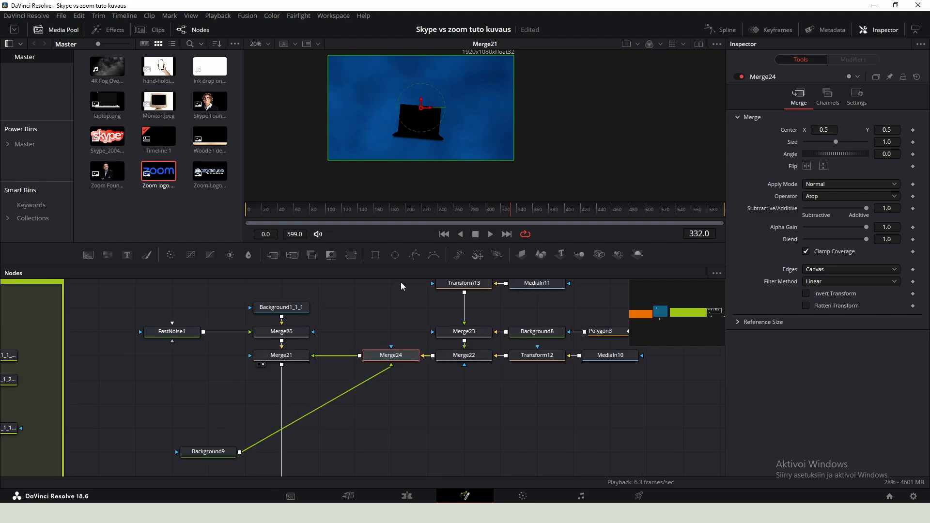
- Add an inverted Ellipse mask to the black merge, fit it around the Zoom logo and soften its edge to about 0.03
{"action": "left_click", "coordinate": [395, 255]}
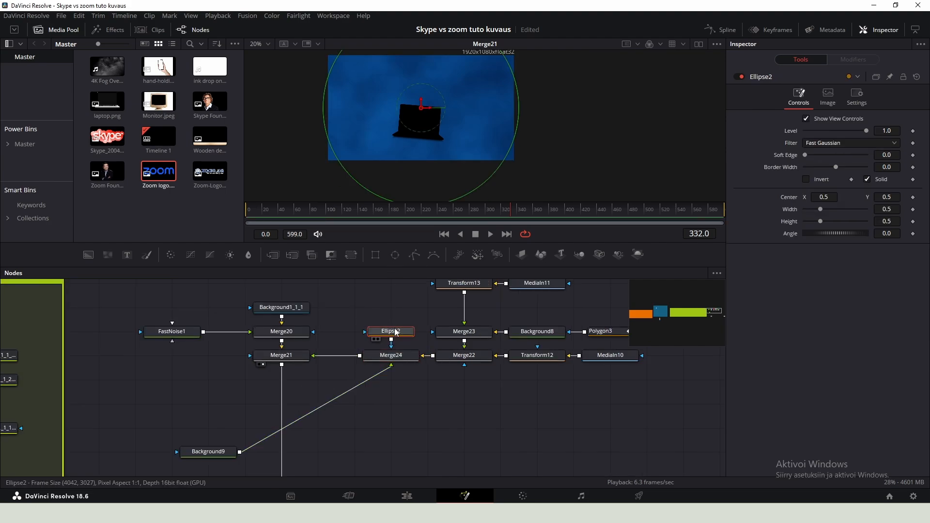
{"action": "left_click", "coordinate": [806, 180]}
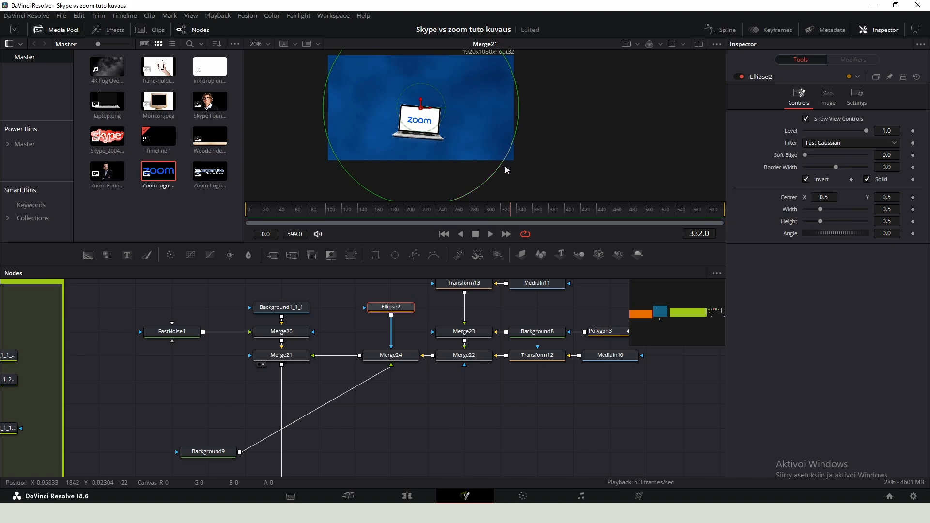
{"action": "left_click_drag", "start_coordinate": [505, 166], "coordinate": [436, 126]}
{"action": "scroll", "coordinate": [418, 119], "scroll_direction": "up", "scroll_amount": 3}
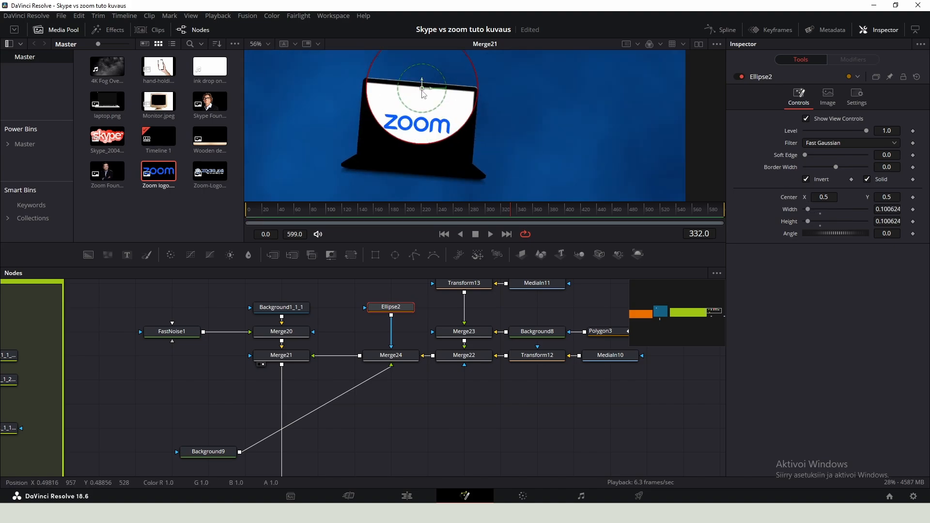
{"action": "left_click_drag", "start_coordinate": [422, 88], "coordinate": [417, 119]}
{"action": "left_click_drag", "start_coordinate": [810, 153], "coordinate": [814, 155]}
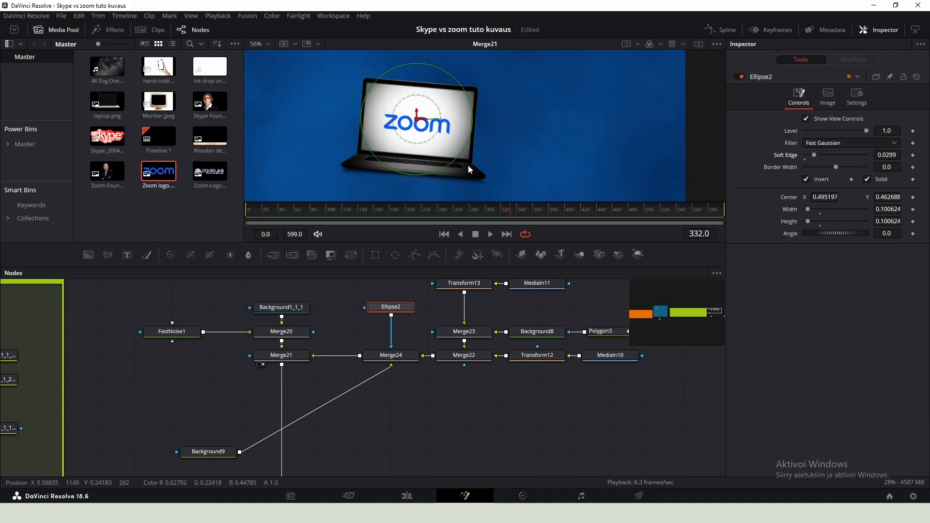
- Shrink the ellipse to a tiny point at frame 269 and keyframe its width and height
{"action": "left_click_drag", "start_coordinate": [454, 159], "coordinate": [418, 126]}
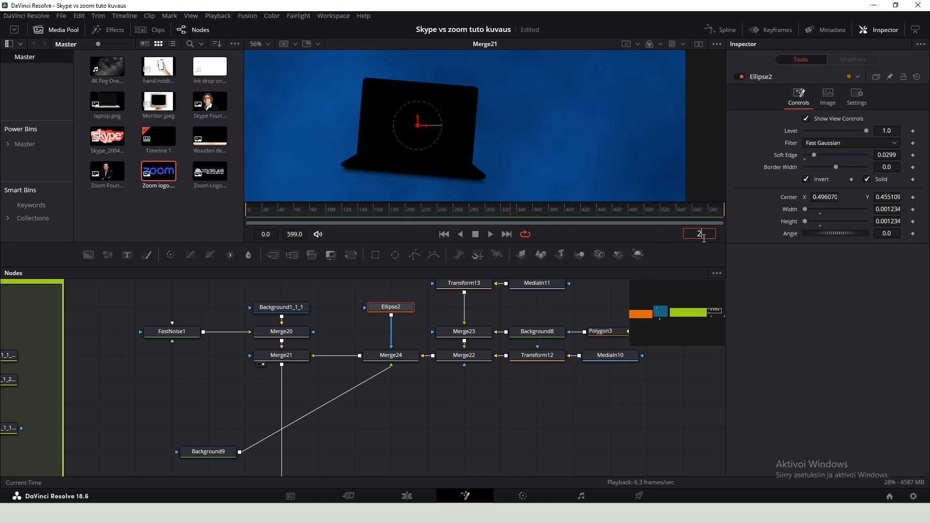
{"action": "key", "text": "Return"}
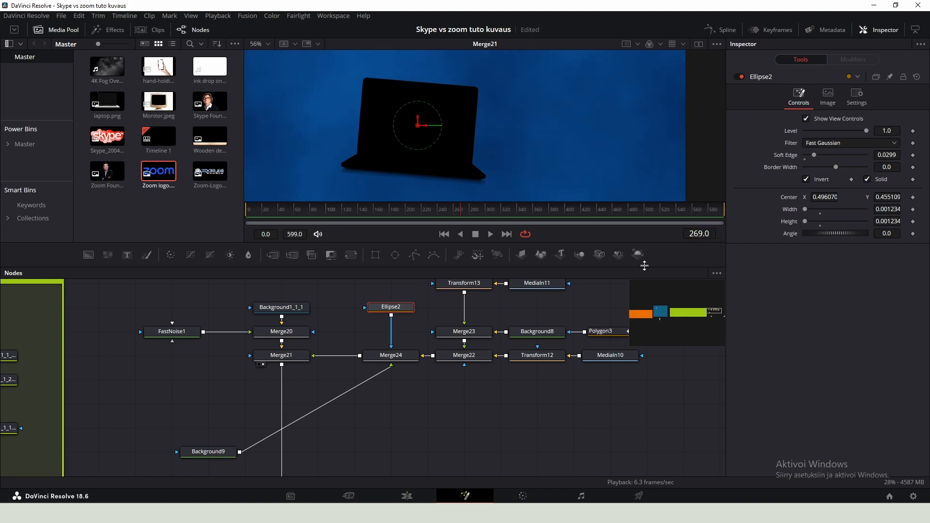
{"action": "left_click", "coordinate": [914, 210]}
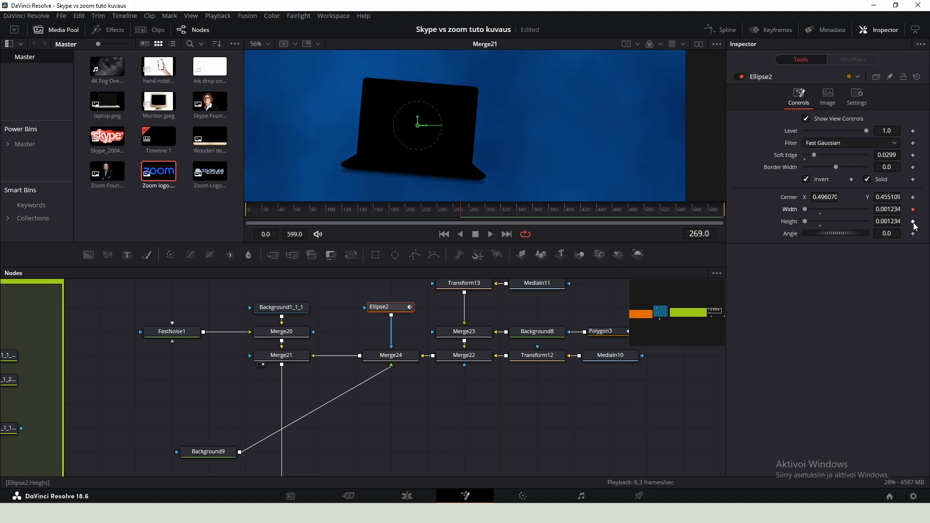
{"action": "left_click", "coordinate": [914, 222]}
- At frame 275, enlarge the ellipse to about 0.15 by 0.14 and recentre it over the logo
{"action": "left_click_drag", "start_coordinate": [699, 235], "coordinate": [697, 234]}
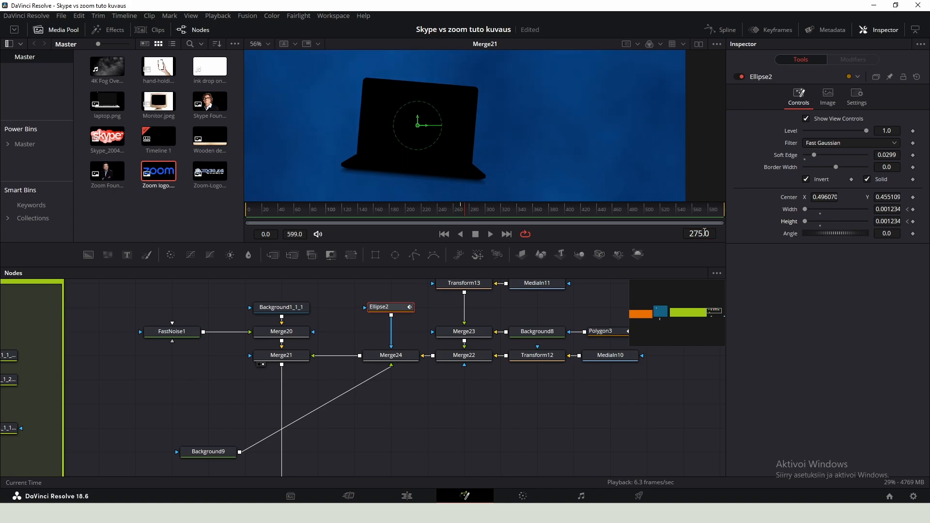
{"action": "left_click_drag", "start_coordinate": [887, 222], "coordinate": [907, 209]}
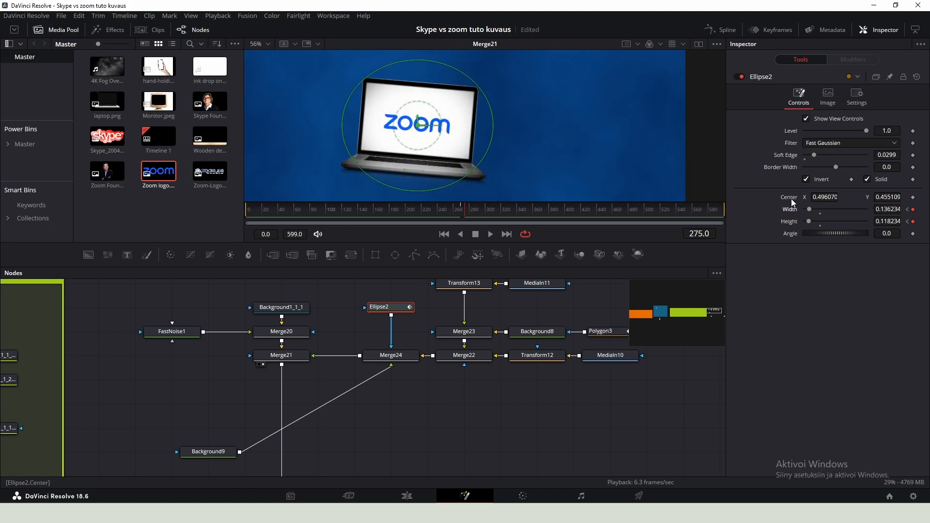
{"action": "scroll", "coordinate": [433, 155], "scroll_direction": "down", "scroll_amount": 2}
{"action": "left_click_drag", "start_coordinate": [422, 150], "coordinate": [431, 137]}
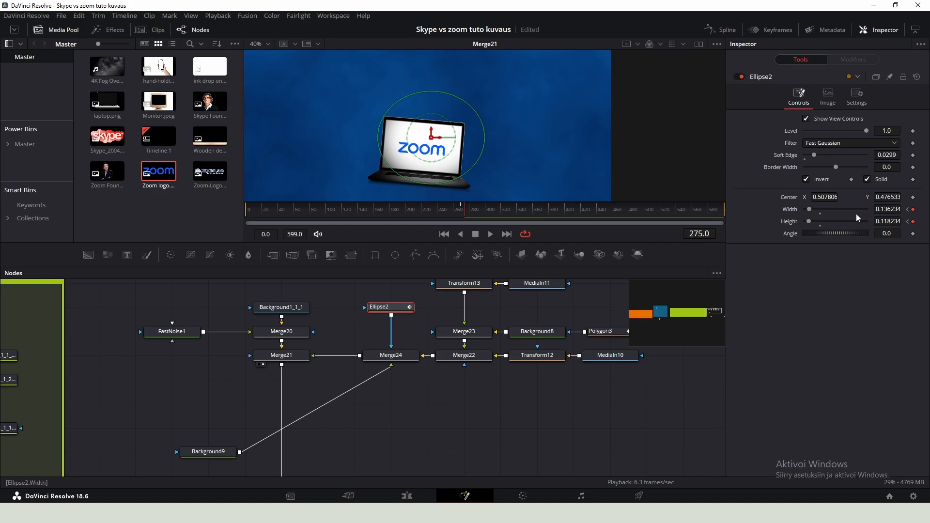
{"action": "mouse_move", "coordinate": [885, 221]}
{"action": "left_mouse_down"}
{"action": "mouse_move", "coordinate": [897, 221]}
{"action": "mouse_move", "coordinate": [895, 209]}
{"action": "left_mouse_up"}
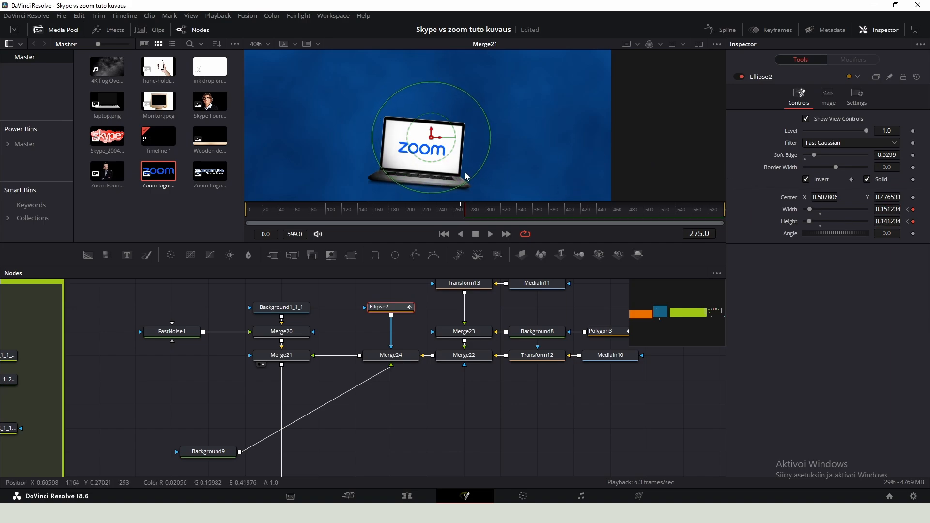
- Play back the ellipse reveal animation around frame 270
{"action": "left_click", "coordinate": [461, 209]}
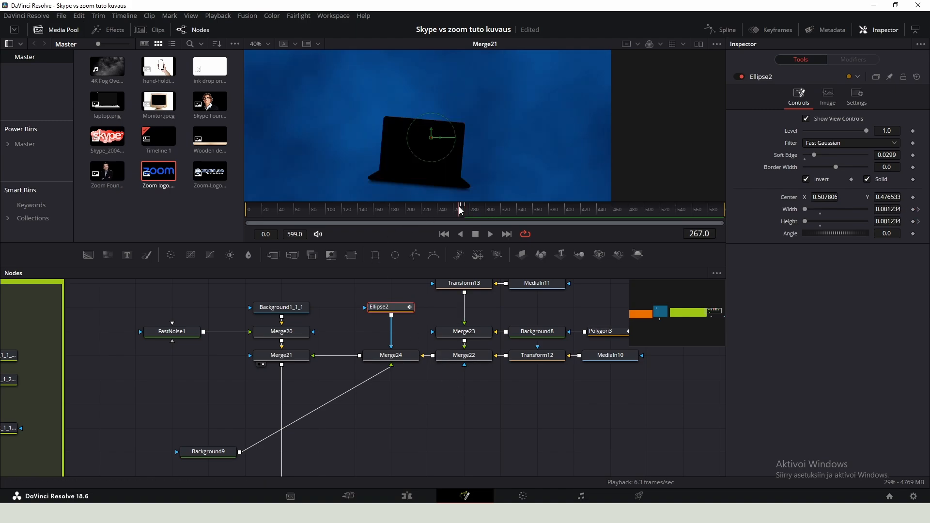
{"action": "key", "text": "space"}
{"action": "left_click", "coordinate": [463, 210]}
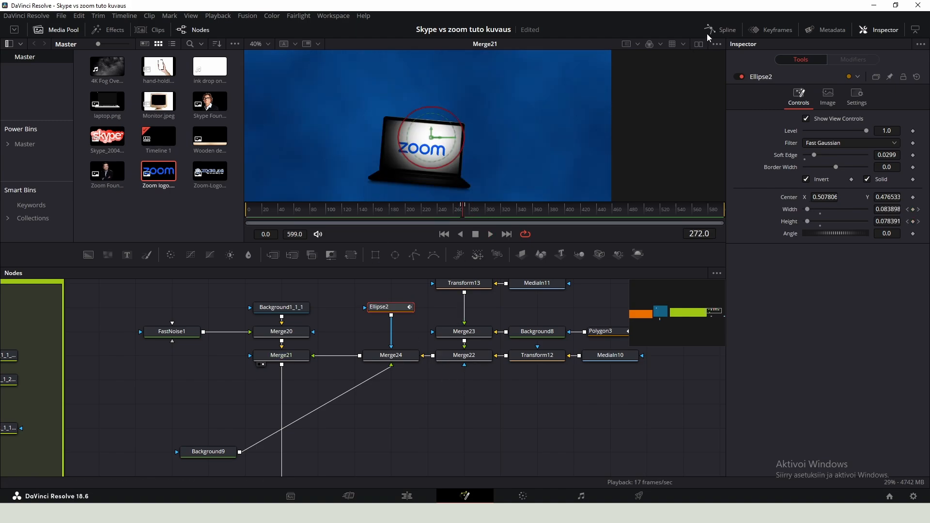
- Smooth the ellipse's size keyframes in the Spline editor and save the project
{"action": "left_click", "coordinate": [710, 32]}
{"action": "scroll", "coordinate": [480, 361], "scroll_direction": "up", "scroll_amount": 4}
{"action": "left_click_drag", "start_coordinate": [480, 362], "coordinate": [401, 444]}
{"action": "left_click_drag", "start_coordinate": [428, 400], "coordinate": [391, 408]}
{"action": "key", "text": "shift+s"}
{"action": "left_click", "coordinate": [727, 29]}
{"action": "left_click", "coordinate": [461, 207]}
{"action": "key", "text": "ctrl+s"}
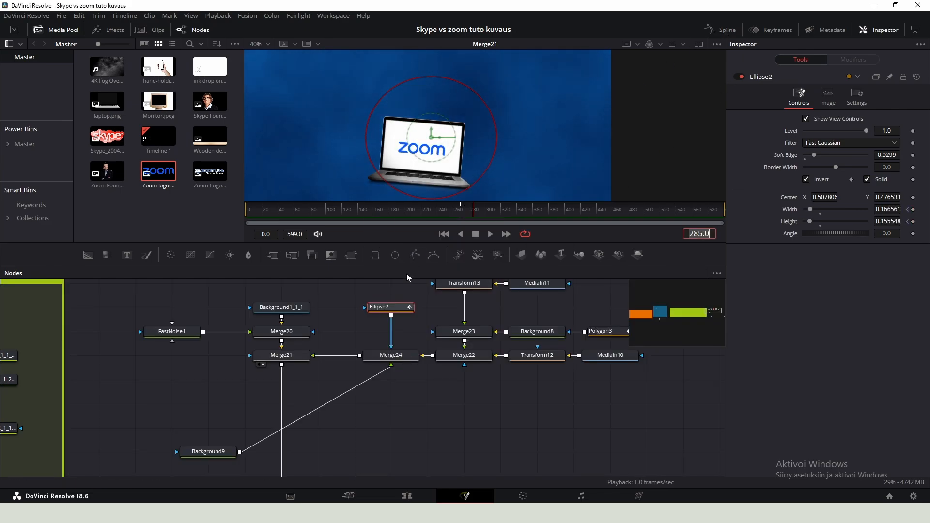
{"action": "scroll", "coordinate": [385, 324], "scroll_direction": "down", "scroll_amount": 4}
{"action": "left_click", "coordinate": [296, 376]}
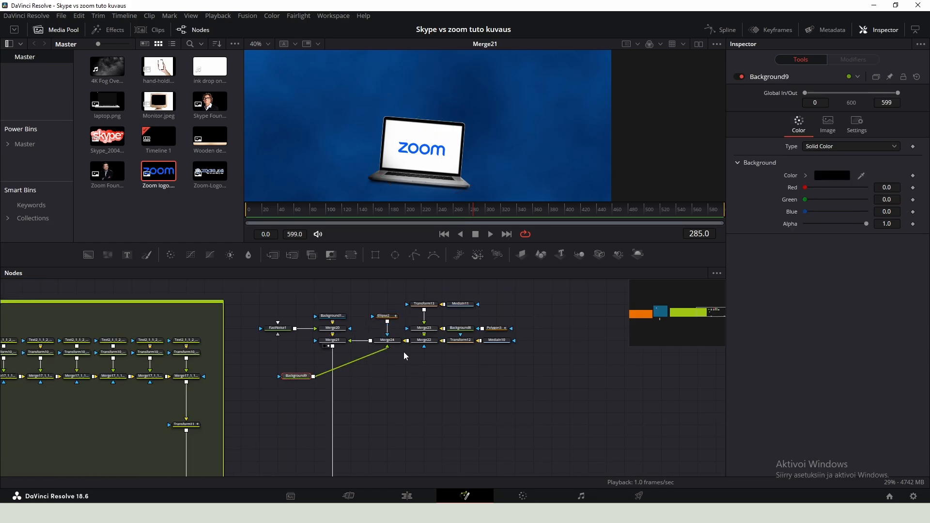
{"action": "left_click_drag", "start_coordinate": [468, 214], "coordinate": [424, 212]}
{"action": "scroll", "coordinate": [420, 383], "scroll_direction": "down", "scroll_amount": 2}
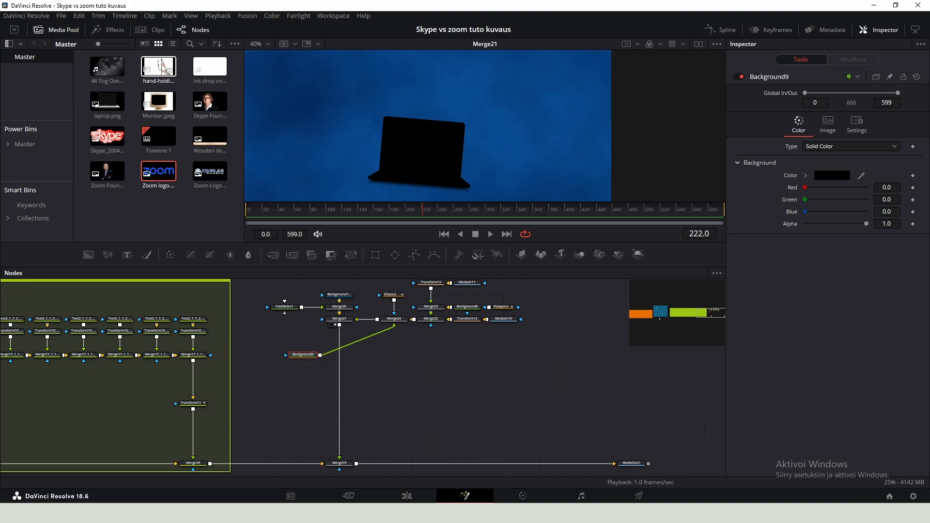
{"action": "left_click_drag", "start_coordinate": [160, 68], "coordinate": [468, 139]}
{"action": "scroll", "coordinate": [467, 139], "scroll_direction": "down", "scroll_amount": 2}
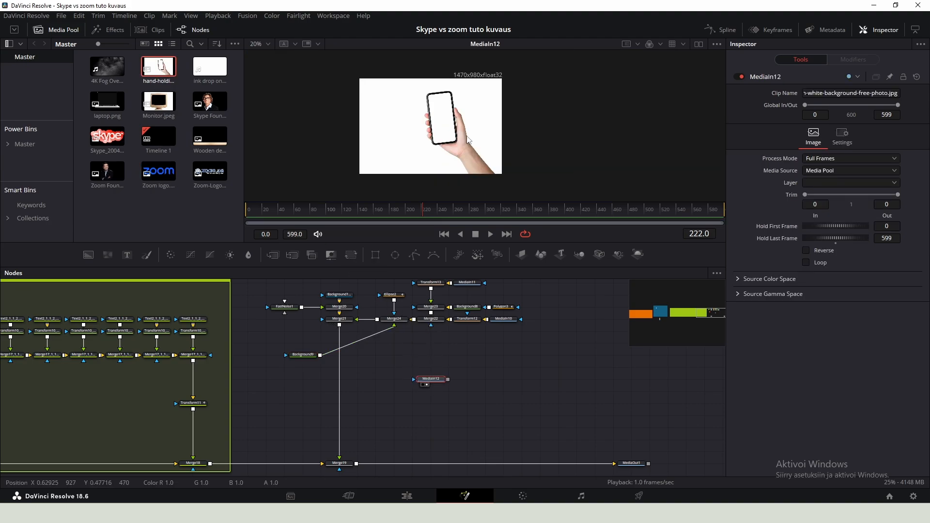
{"action": "left_click_drag", "start_coordinate": [517, 184], "coordinate": [443, 126]}
{"action": "key", "text": "Delete"}
- Add a new Background node, lower its alpha, and merge it after the main composite
{"action": "scroll", "coordinate": [417, 368], "scroll_direction": "up", "scroll_amount": 2}
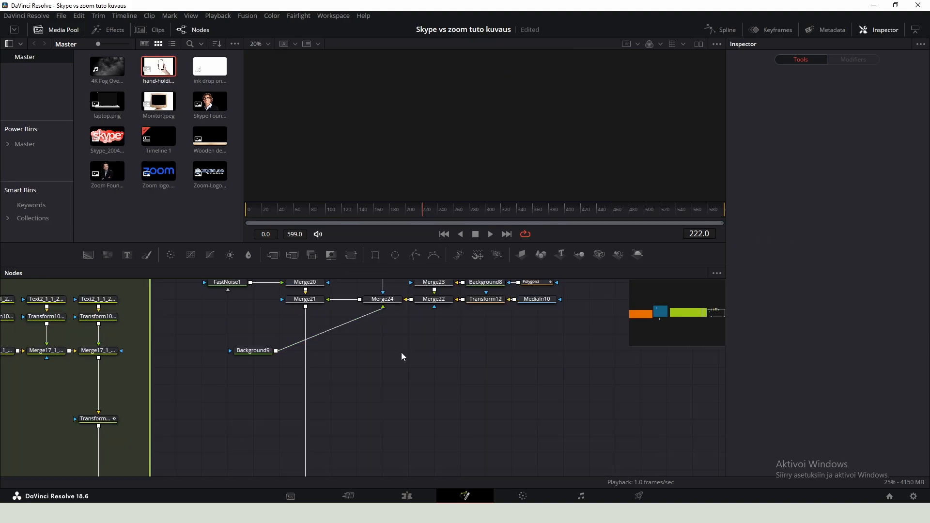
{"action": "left_click", "coordinate": [456, 345]}
{"action": "key", "text": "shift+space"}
{"action": "type", "text": "bg"}
{"action": "key", "text": "Return"}
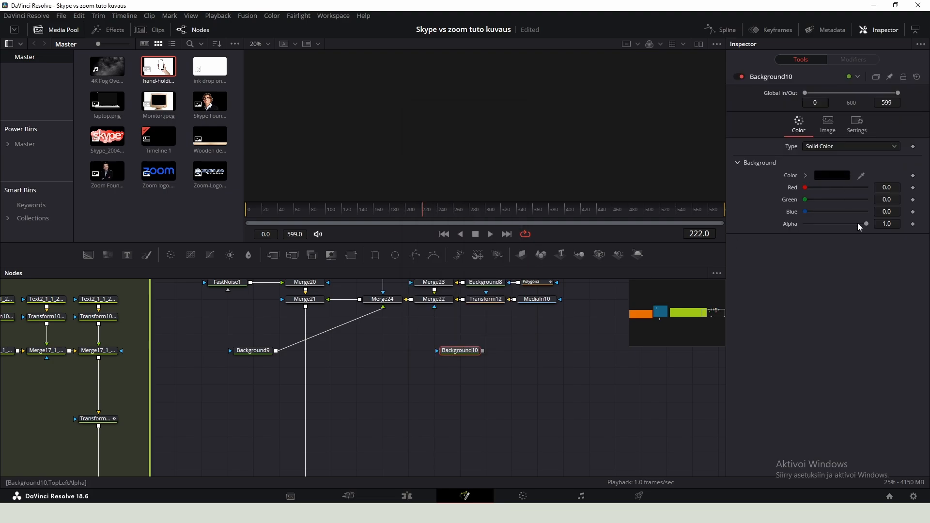
{"action": "left_click_drag", "start_coordinate": [865, 224], "coordinate": [804, 224]}
{"action": "left_click_drag", "start_coordinate": [461, 350], "coordinate": [306, 306]}
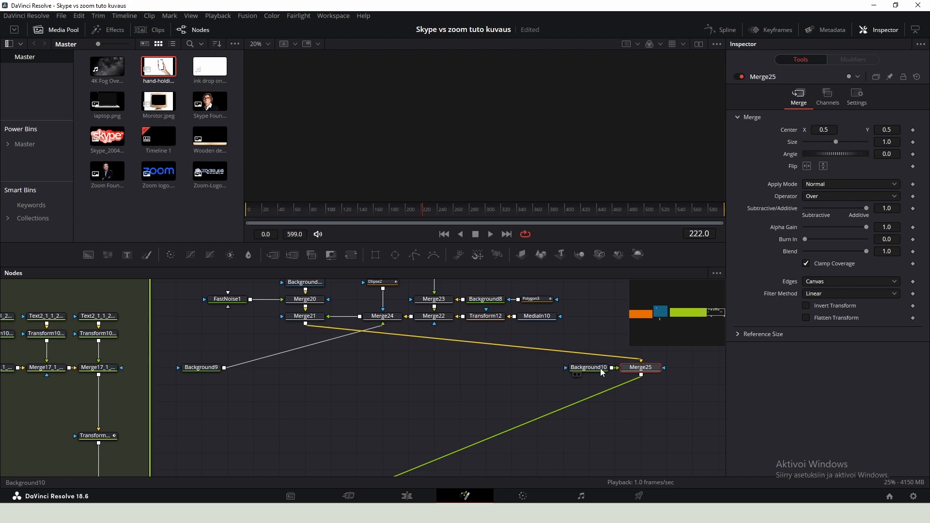
- Move Merge25 into the main chain and bring in the hand-holding phone image, merged over Background10
{"action": "left_click_drag", "start_coordinate": [641, 368], "coordinate": [305, 367]}
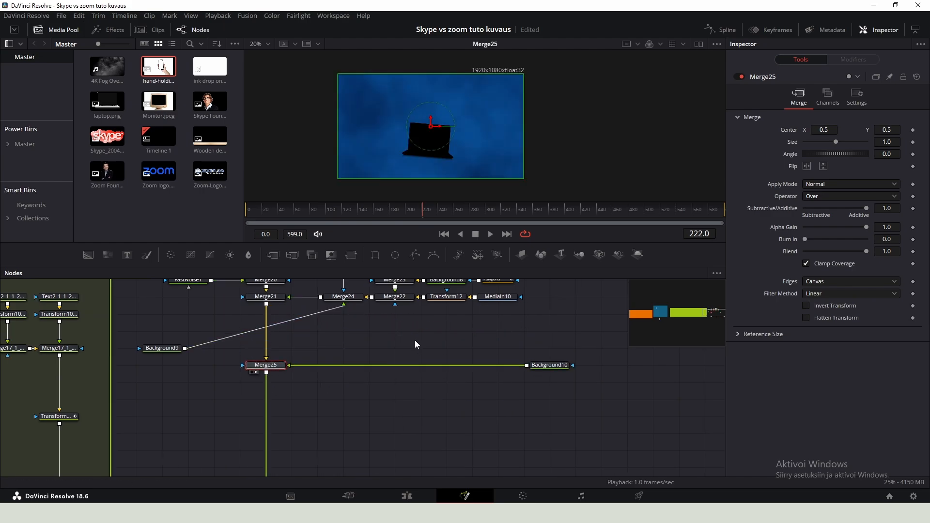
{"action": "left_click", "coordinate": [415, 341]}
{"action": "left_click_drag", "start_coordinate": [162, 72], "coordinate": [392, 371]}
{"action": "left_click_drag", "start_coordinate": [470, 332], "coordinate": [528, 367]}
{"action": "left_click_drag", "start_coordinate": [586, 370], "coordinate": [449, 368]}
- Add a Luma Keyer to the phone image and invert its key
{"action": "key", "text": "shift+space"}
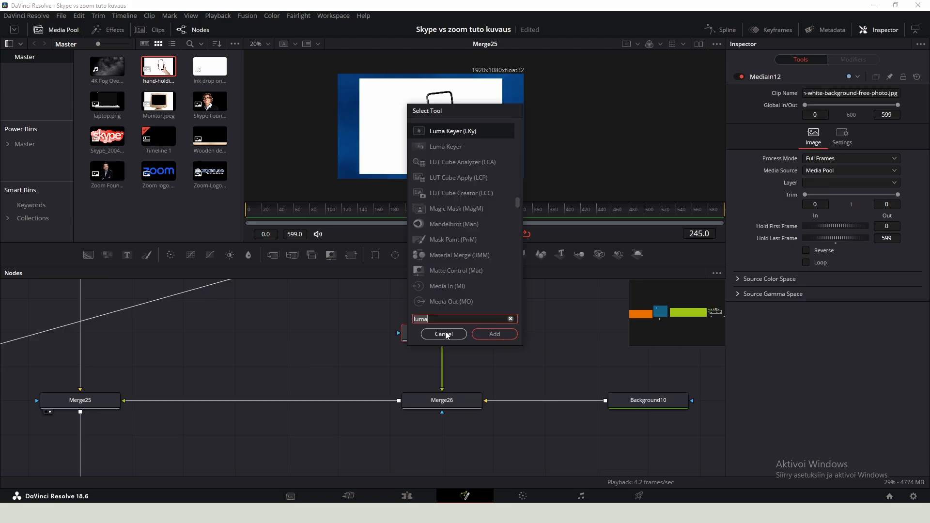
{"action": "type", "text": "luma"}
{"action": "key", "text": "Return"}
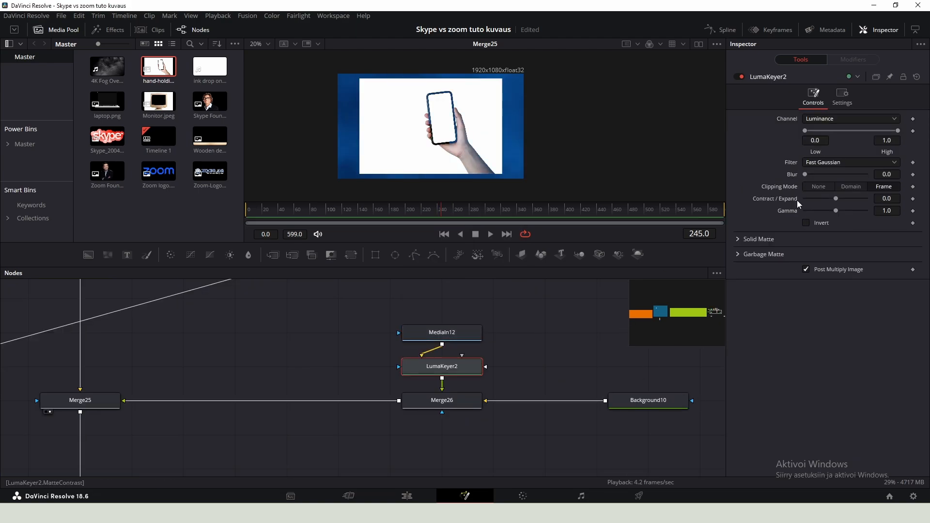
{"action": "left_click", "coordinate": [807, 223]}
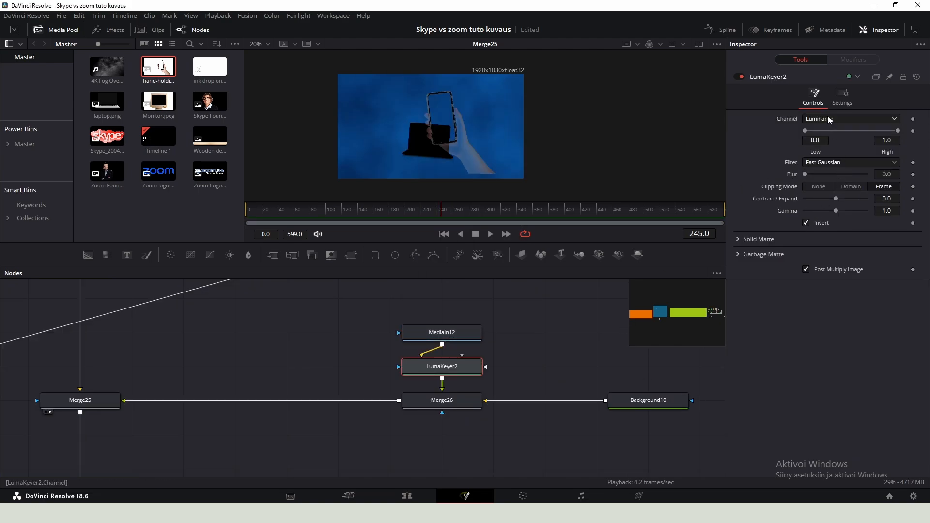
- Set the Luma Keyer's low threshold to 0.967, blur to about 1.18 and contract/expand to about 0.41
{"action": "left_click_drag", "start_coordinate": [806, 131], "coordinate": [890, 134]}
{"action": "scroll", "coordinate": [477, 133], "scroll_direction": "up", "scroll_amount": 5}
{"action": "left_click_drag", "start_coordinate": [449, 117], "coordinate": [456, 159]}
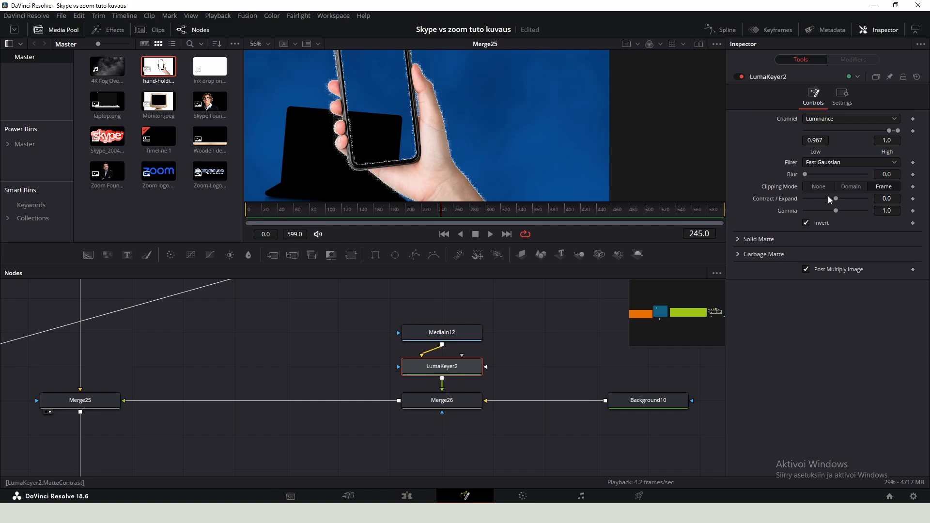
{"action": "left_click_drag", "start_coordinate": [836, 198], "coordinate": [846, 200]}
{"action": "left_click_drag", "start_coordinate": [805, 174], "coordinate": [846, 201]}
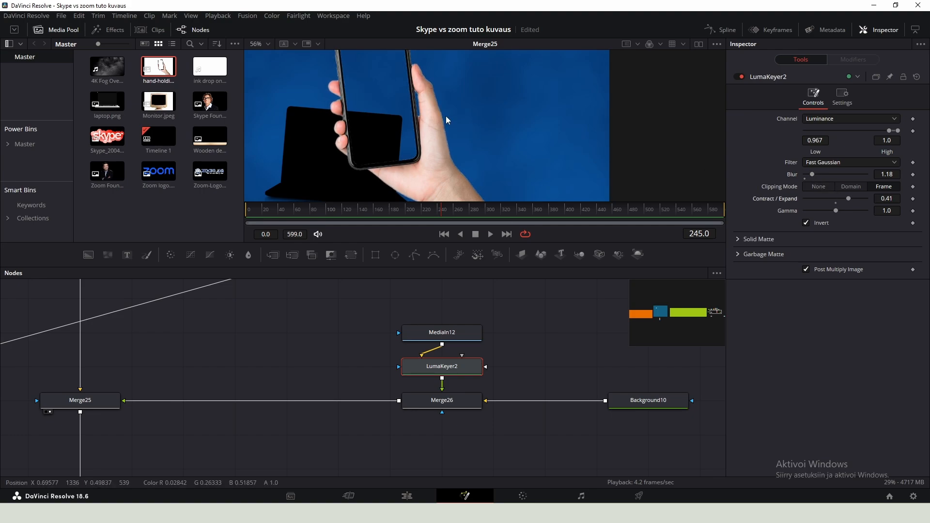
- Add a new Background node and set its colour to white
{"action": "scroll", "coordinate": [448, 119], "scroll_direction": "down", "scroll_amount": 5}
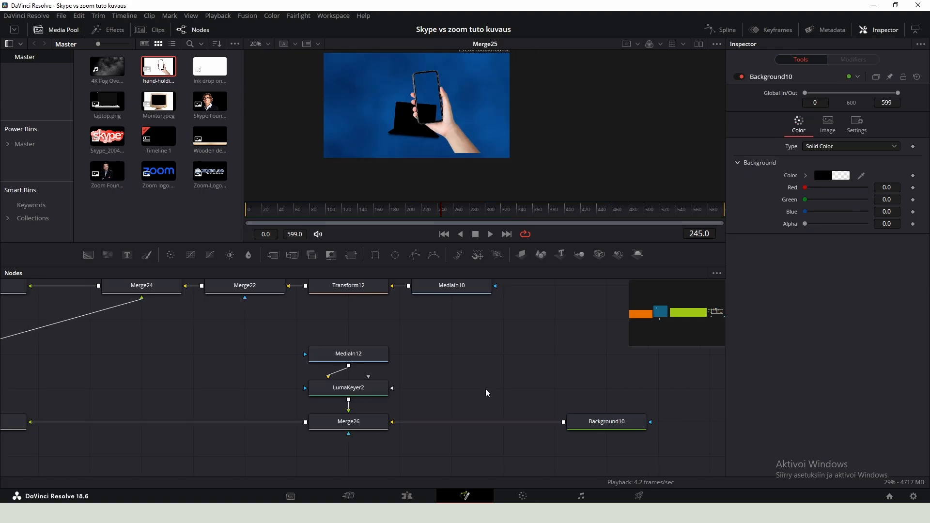
{"action": "key", "text": "shift+space"}
{"action": "type", "text": "bg"}
{"action": "key", "text": "Return"}
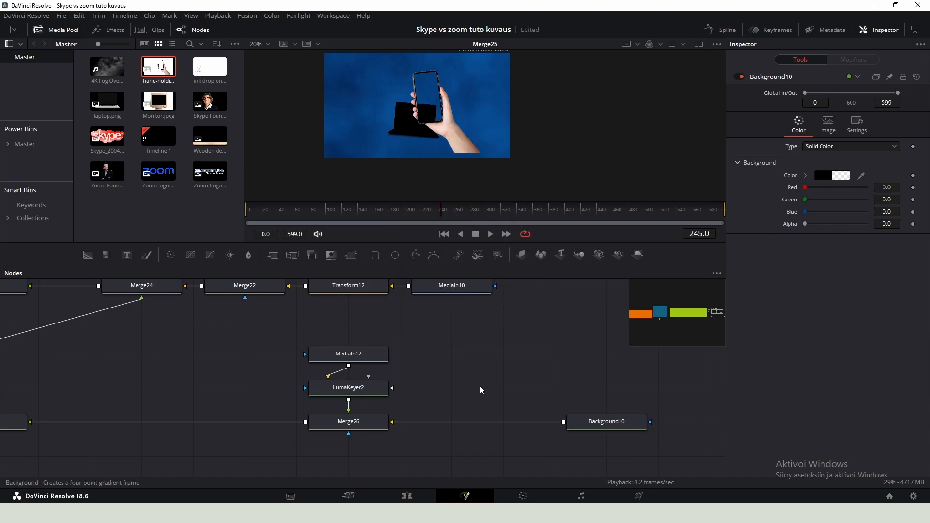
{"action": "left_click", "coordinate": [829, 176]}
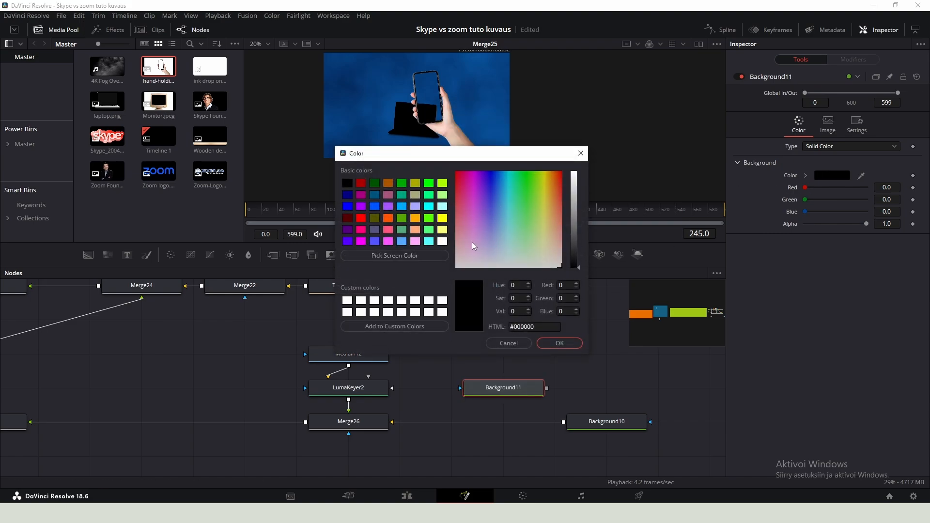
{"action": "left_click", "coordinate": [347, 301]}
{"action": "left_click", "coordinate": [560, 343]}
- Merge the white background over Background10 with a new merge node
{"action": "left_click_drag", "start_coordinate": [521, 388], "coordinate": [565, 422]}
{"action": "left_click_drag", "start_coordinate": [644, 422], "coordinate": [437, 421]}
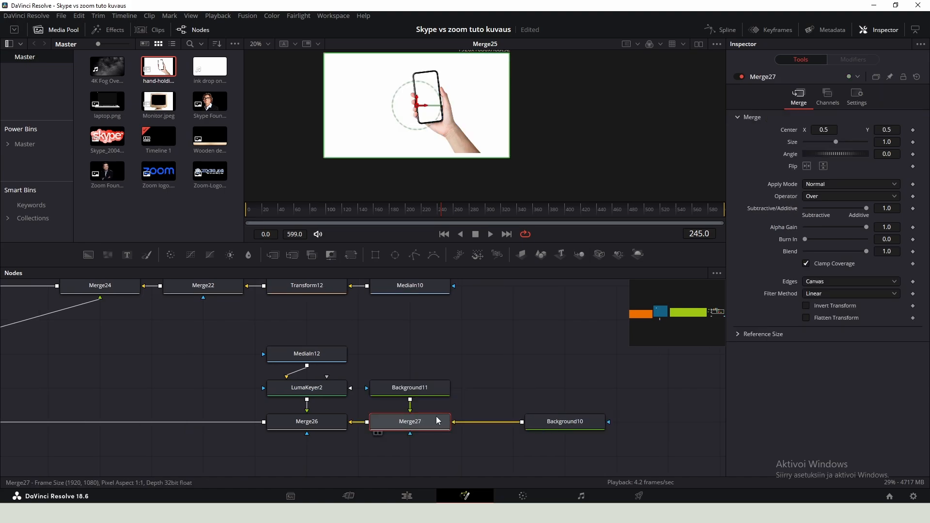
{"action": "left_click", "coordinate": [542, 420]}
{"action": "left_click", "coordinate": [412, 392]}
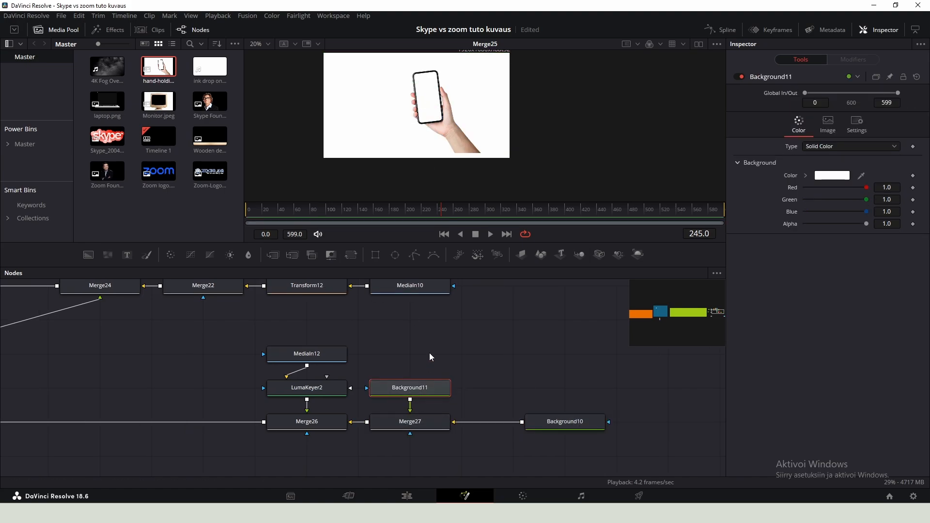
- Add a Polygon mask to the white background, trace it around the phone and hand, and enable it
{"action": "scroll", "coordinate": [424, 352], "scroll_direction": "down", "scroll_amount": 3}
{"action": "left_click_drag", "start_coordinate": [423, 351], "coordinate": [419, 392]}
{"action": "left_click_drag", "start_coordinate": [376, 339], "coordinate": [406, 358]}
{"action": "left_click", "coordinate": [423, 372]}
{"action": "left_click", "coordinate": [415, 256]}
{"action": "key", "text": "ctrl+p"}
{"action": "scroll", "coordinate": [424, 109], "scroll_direction": "up", "scroll_amount": 9}
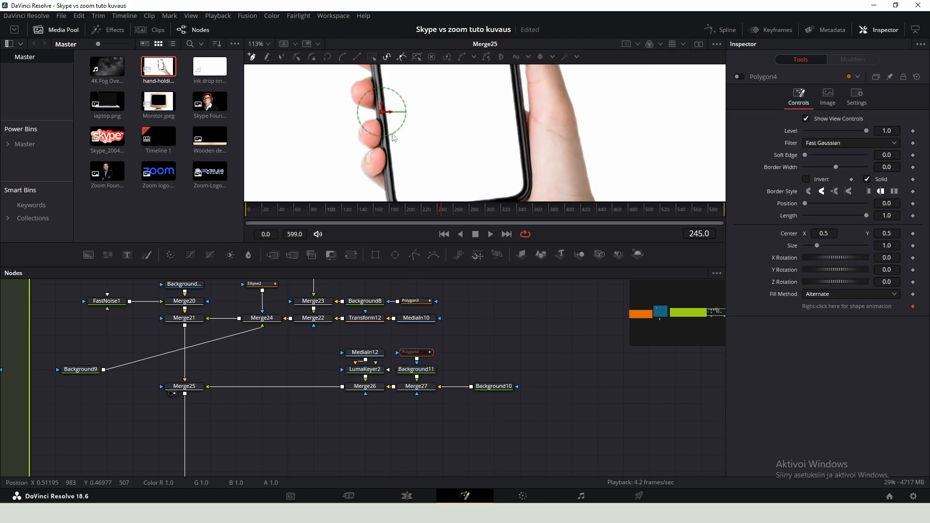
{"action": "left_click", "coordinate": [382, 125]}
{"action": "left_click_drag", "start_coordinate": [382, 82], "coordinate": [381, 179]}
{"action": "left_click", "coordinate": [367, 83]}
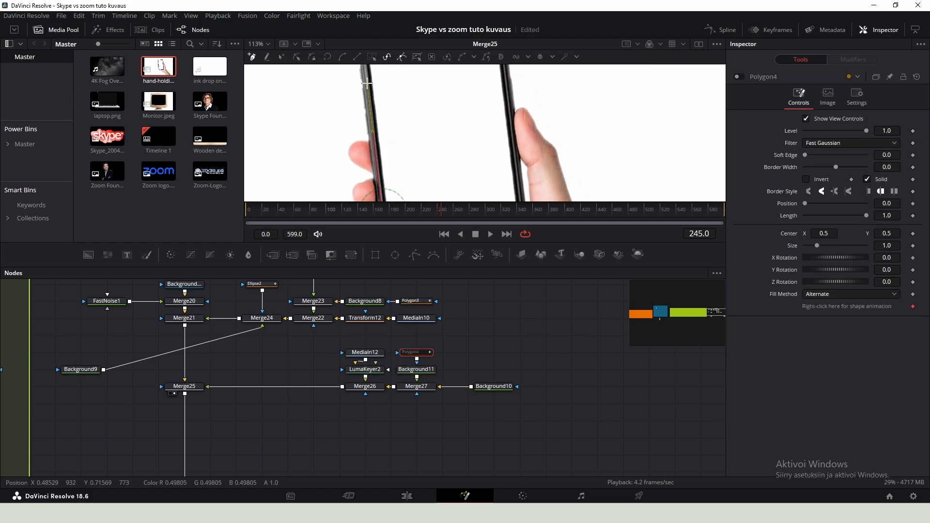
{"action": "left_click_drag", "start_coordinate": [367, 75], "coordinate": [392, 178]}
{"action": "left_click", "coordinate": [387, 145]}
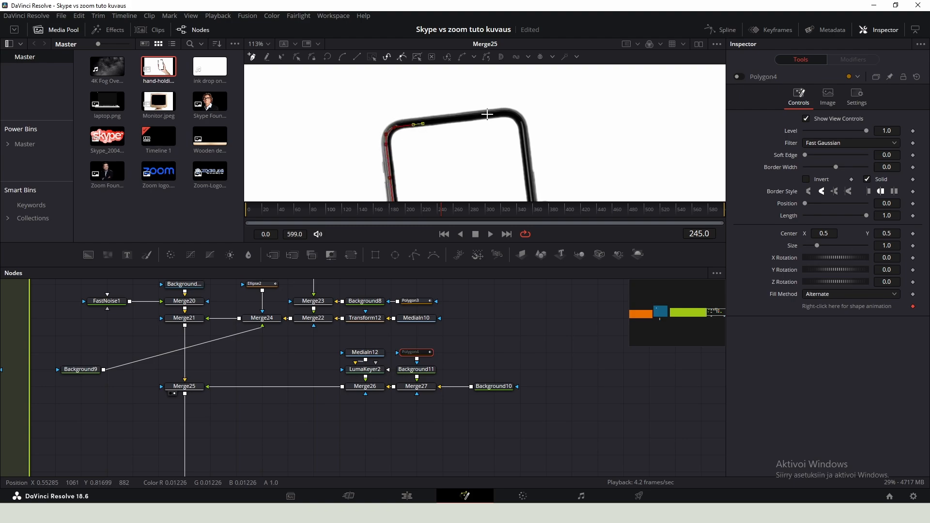
{"action": "left_click_drag", "start_coordinate": [529, 154], "coordinate": [532, 126]}
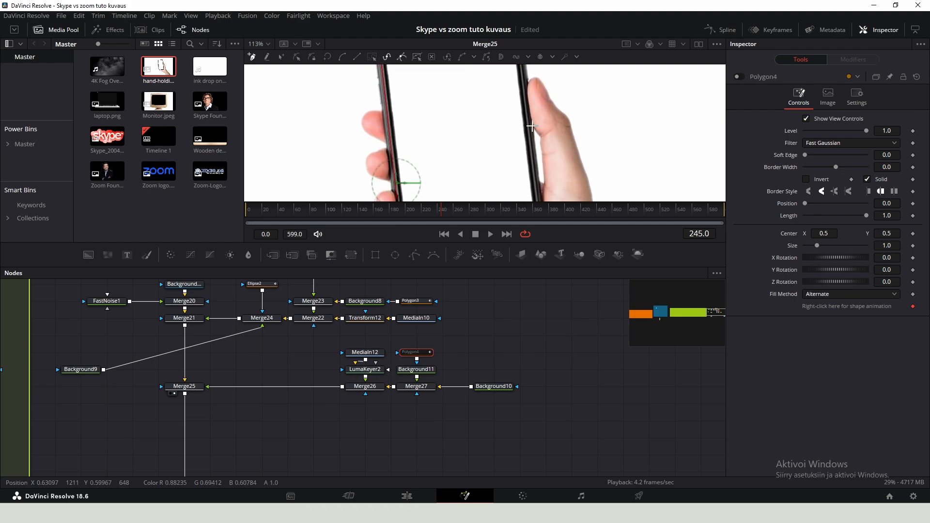
{"action": "left_click", "coordinate": [534, 152]}
{"action": "left_click_drag", "start_coordinate": [534, 162], "coordinate": [553, 111]}
{"action": "left_click", "coordinate": [526, 119]}
{"action": "left_click", "coordinate": [527, 135]}
{"action": "left_click_drag", "start_coordinate": [551, 131], "coordinate": [543, 137]}
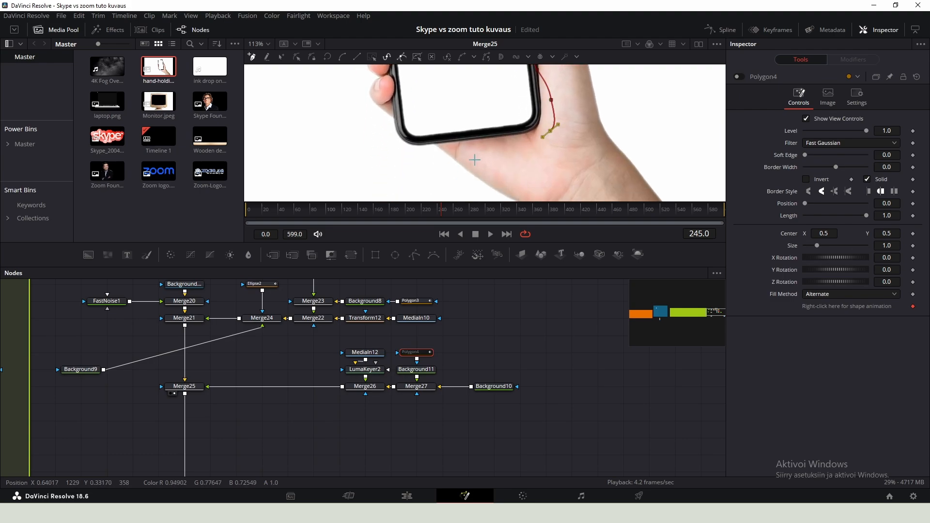
{"action": "left_click", "coordinate": [477, 160]}
{"action": "left_click", "coordinate": [452, 143]}
{"action": "left_click", "coordinate": [398, 128]}
{"action": "left_click", "coordinate": [395, 108]}
{"action": "left_click_drag", "start_coordinate": [396, 109], "coordinate": [406, 185]}
{"action": "left_click", "coordinate": [401, 128]}
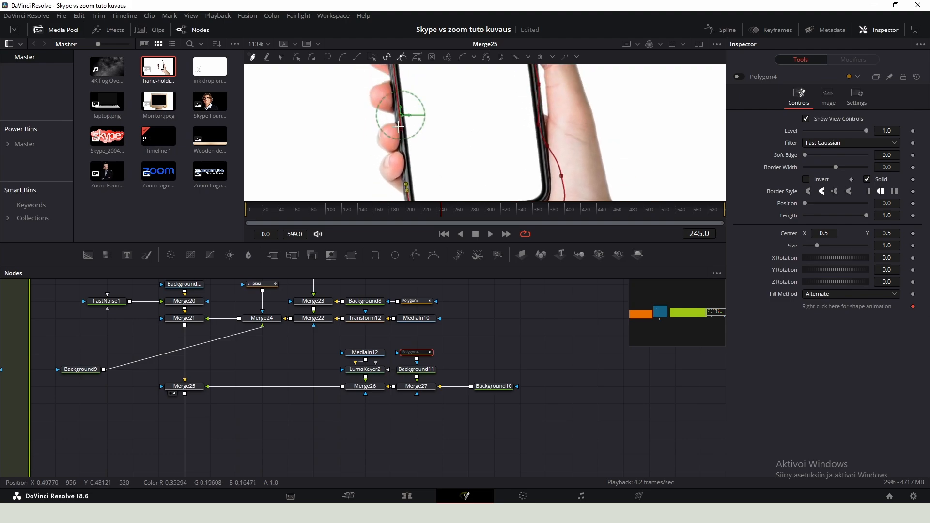
{"action": "left_click", "coordinate": [737, 77]}
{"action": "scroll", "coordinate": [553, 103], "scroll_direction": "down", "scroll_amount": 2}
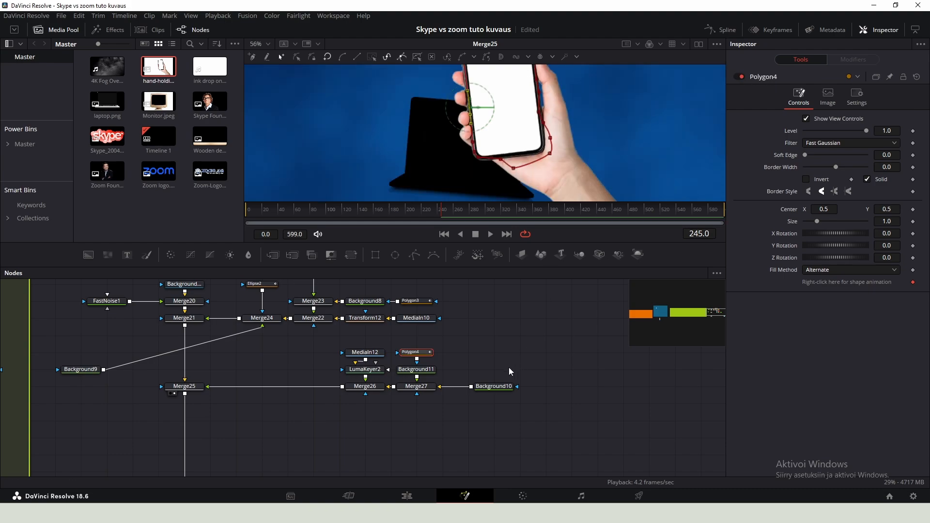
- Add the Zoom logo image and merge it into the chain between Merge25 and Merge26
{"action": "left_click", "coordinate": [499, 386]}
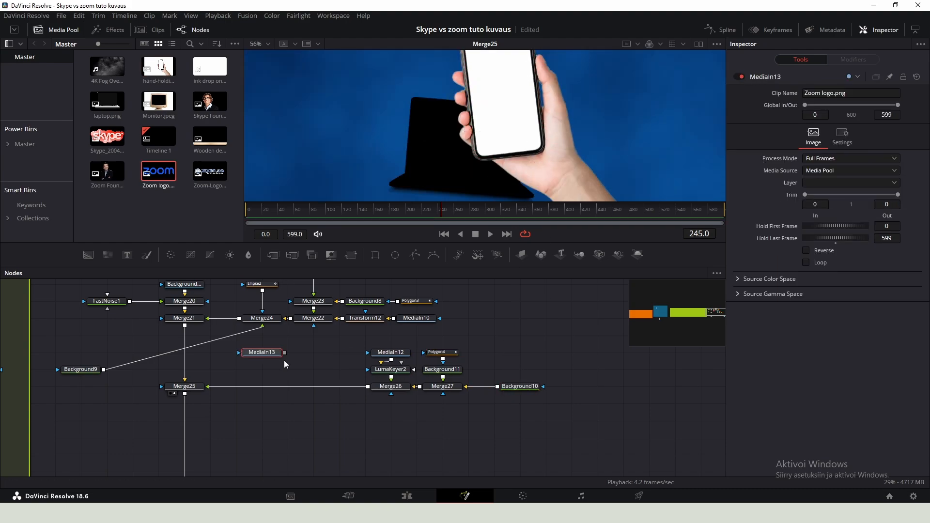
{"action": "left_click_drag", "start_coordinate": [285, 353], "coordinate": [369, 388]}
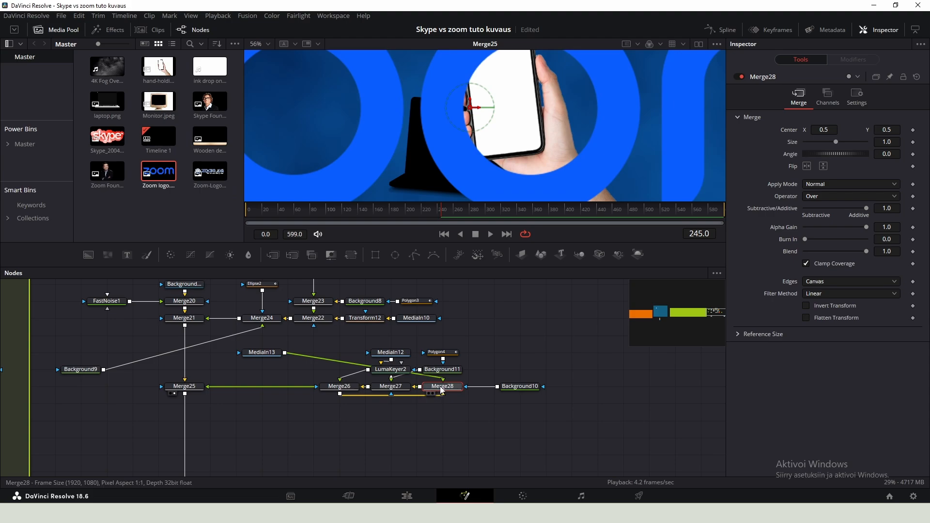
{"action": "left_click_drag", "start_coordinate": [442, 391], "coordinate": [288, 425]}
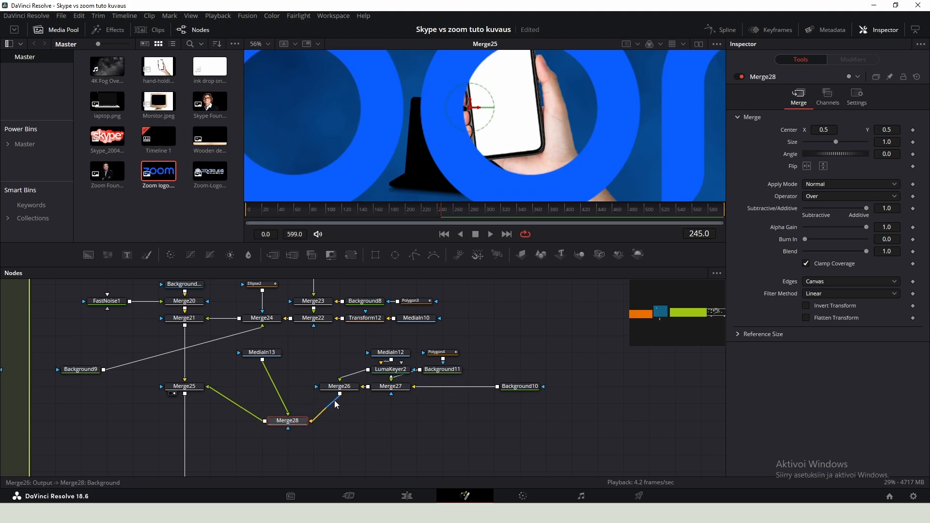
{"action": "key", "text": "ctrl+z"}
{"action": "left_click_drag", "start_coordinate": [390, 388], "coordinate": [452, 427]}
{"action": "mouse_move", "coordinate": [348, 388]}
{"action": "left_mouse_down"}
{"action": "mouse_move", "coordinate": [401, 388]}
{"action": "mouse_move", "coordinate": [332, 395]}
{"action": "left_mouse_up"}
{"action": "left_click_drag", "start_coordinate": [437, 424], "coordinate": [437, 389]}
{"action": "left_click_drag", "start_coordinate": [262, 355], "coordinate": [341, 359]}
- Insert a Transform after the Zoom logo and set its size to 0.061 and angle to 6.3
{"action": "key", "text": "shift+space"}
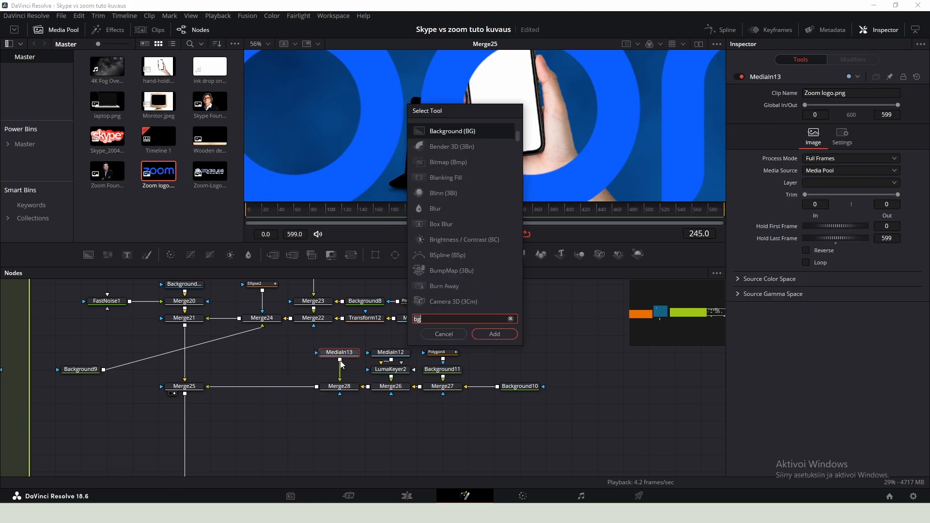
{"action": "type", "text": "xf"}
{"action": "key", "text": "Return"}
{"action": "left_click_drag", "start_coordinate": [836, 166], "coordinate": [807, 166]}
{"action": "left_click_drag", "start_coordinate": [891, 190], "coordinate": [899, 191]}
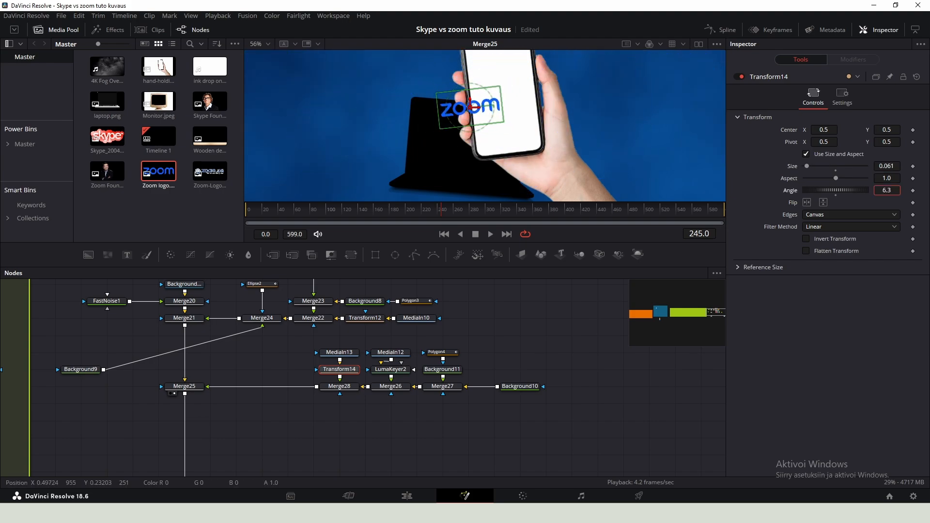
- Move the Zoom logo onto the phone screen and fine-tune its size and rotation
{"action": "left_click_drag", "start_coordinate": [472, 109], "coordinate": [504, 88]}
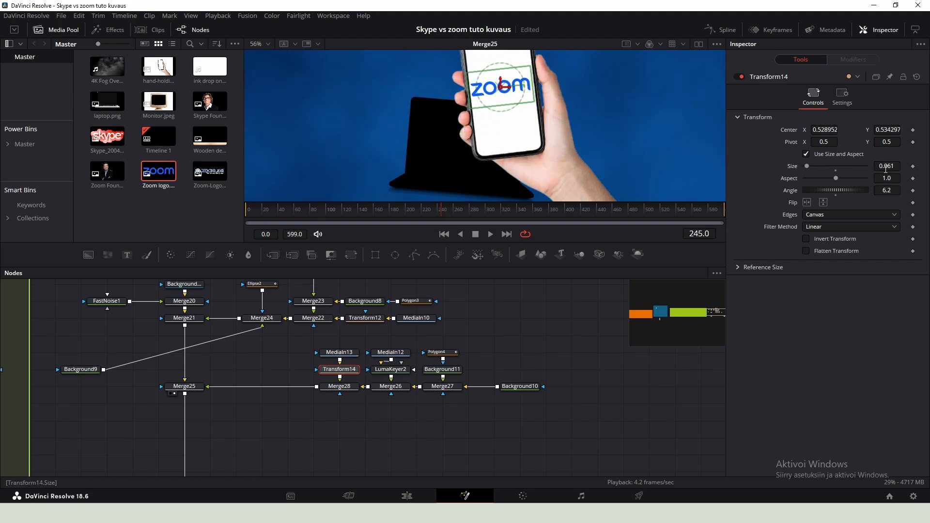
{"action": "left_click_drag", "start_coordinate": [886, 166], "coordinate": [880, 166]}
{"action": "left_click_drag", "start_coordinate": [565, 95], "coordinate": [541, 119]}
{"action": "left_click_drag", "start_coordinate": [478, 112], "coordinate": [478, 104]}
{"action": "left_click_drag", "start_coordinate": [479, 104], "coordinate": [479, 153]}
{"action": "left_click", "coordinate": [520, 387]}
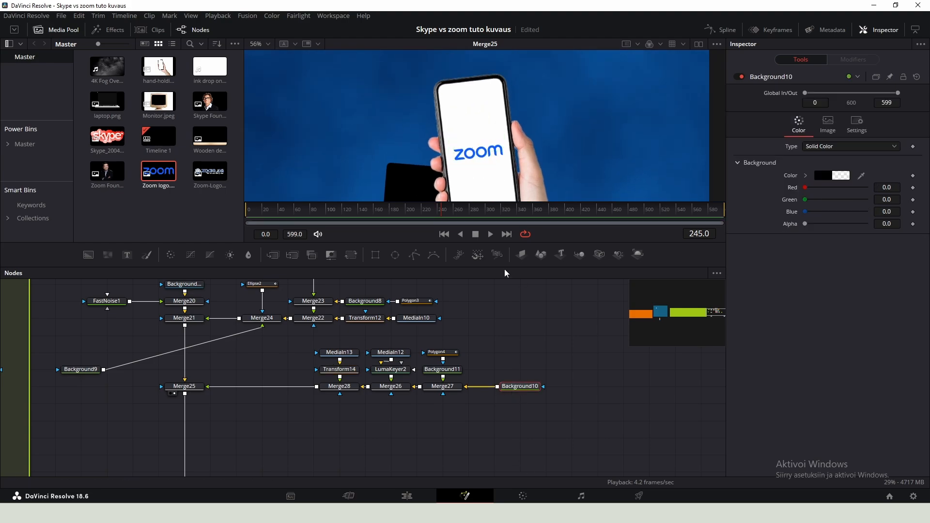
- Merge Background9 over the phone composite with a new merge node using the Atop operator
{"action": "scroll", "coordinate": [499, 114], "scroll_direction": "down", "scroll_amount": 3}
{"action": "left_click_drag", "start_coordinate": [137, 367], "coordinate": [259, 386]}
{"action": "left_click_drag", "start_coordinate": [199, 390], "coordinate": [198, 385]}
{"action": "left_click", "coordinate": [200, 372]}
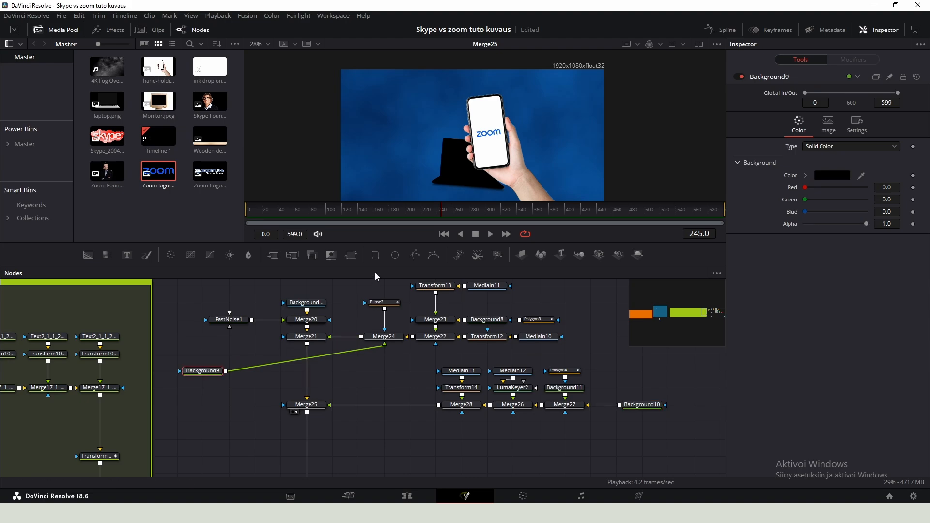
{"action": "left_click_drag", "start_coordinate": [356, 289], "coordinate": [406, 348]}
{"action": "left_click", "coordinate": [458, 404]}
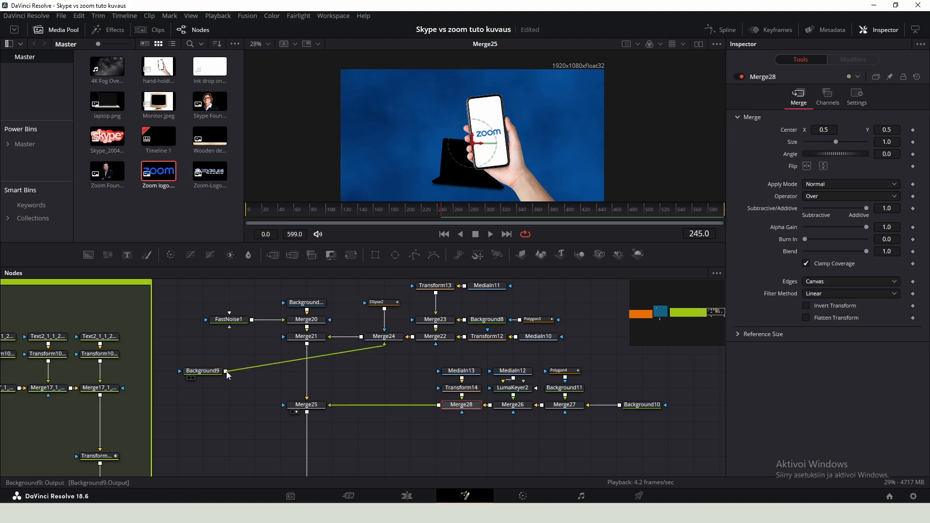
{"action": "left_click_drag", "start_coordinate": [235, 385], "coordinate": [513, 405]}
{"action": "left_click_drag", "start_coordinate": [416, 406], "coordinate": [442, 406]}
{"action": "left_click_drag", "start_coordinate": [388, 423], "coordinate": [458, 407]}
{"action": "left_click", "coordinate": [388, 406]}
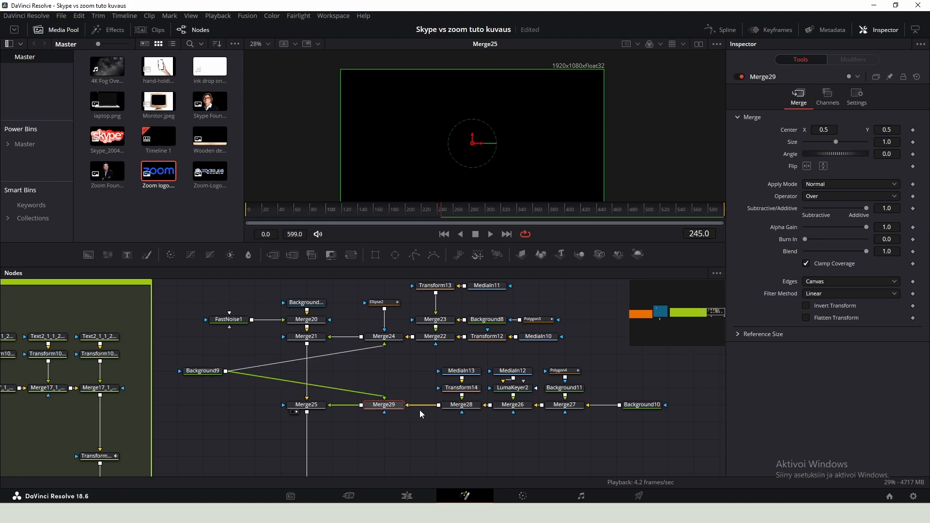
{"action": "left_click", "coordinate": [868, 196]}
{"action": "left_click", "coordinate": [818, 240]}
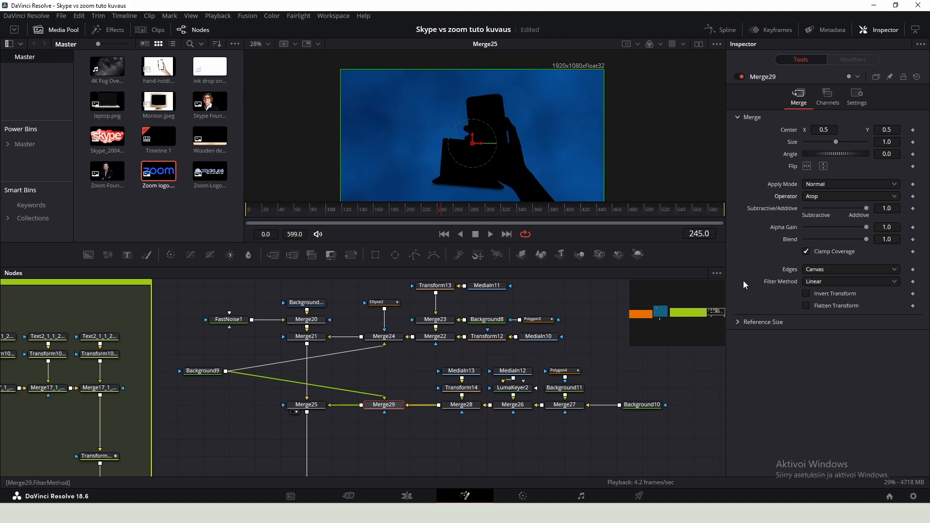
- Copy Ellipse2, paste the duplicate, and connect it as the mask of the new merge
{"action": "left_click", "coordinate": [388, 303]}
{"action": "key", "text": "ctrl+c"}
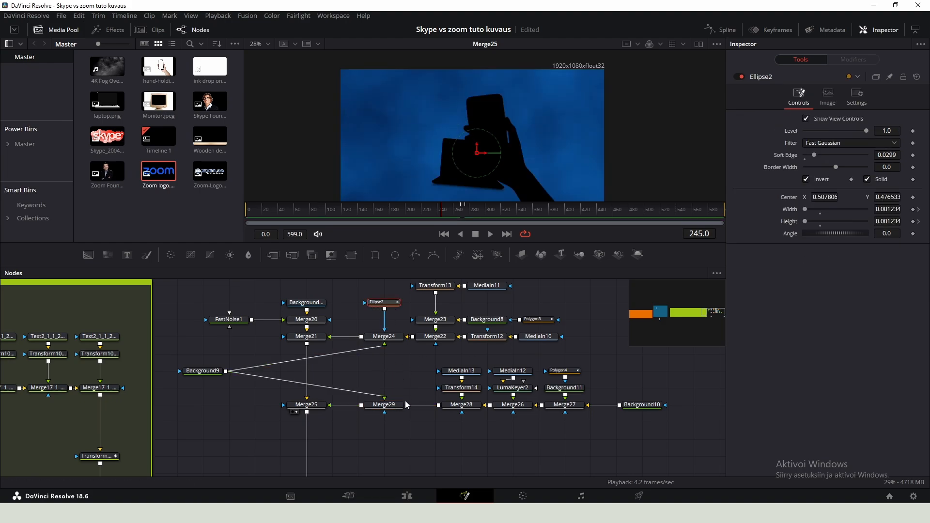
{"action": "left_click", "coordinate": [395, 449]}
{"action": "key", "text": "ctrl+v"}
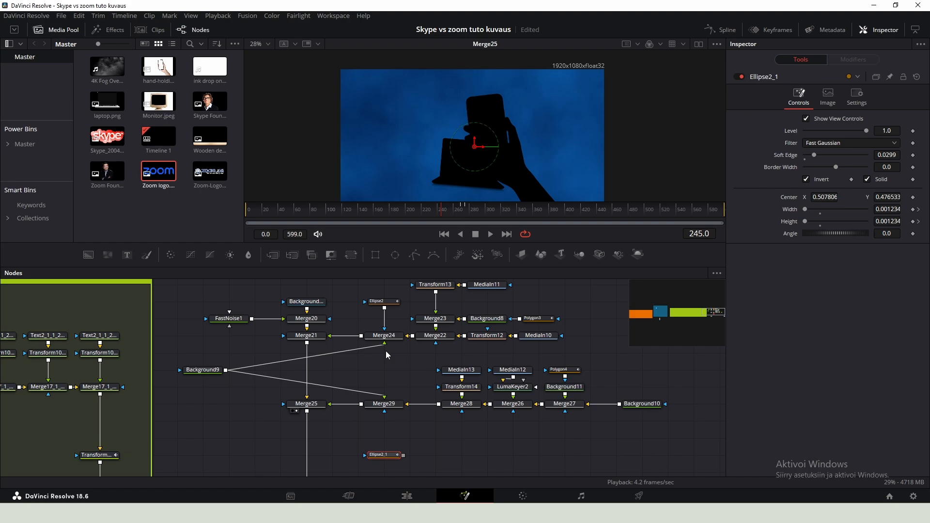
{"action": "left_click_drag", "start_coordinate": [405, 455], "coordinate": [385, 410]}
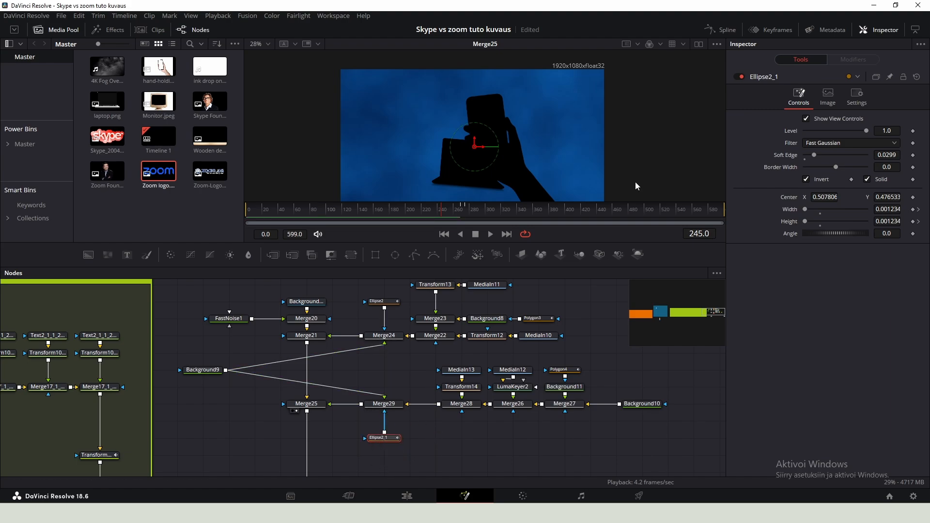
- In the keyframe editor, shift Ellipse2_1's width and height keyframes later, to around frame 270
{"action": "left_click", "coordinate": [769, 31]}
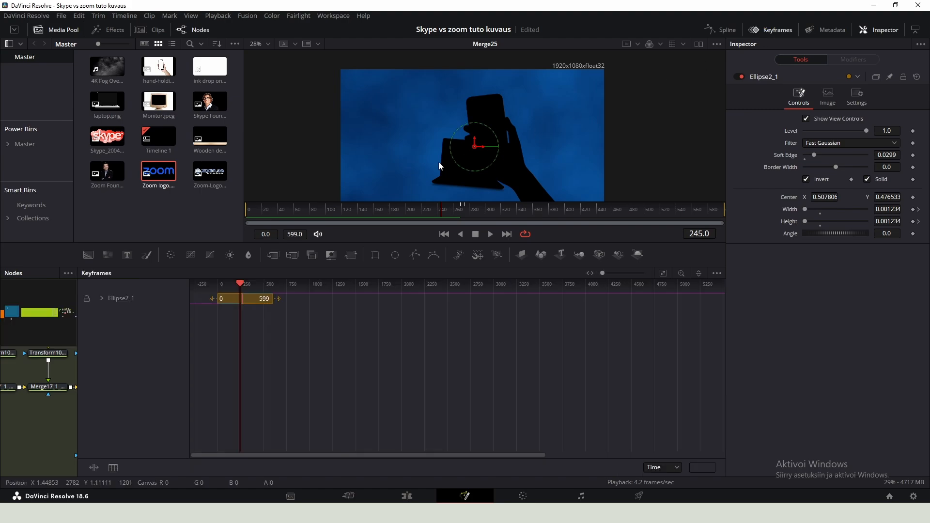
{"action": "left_click", "coordinate": [102, 299]}
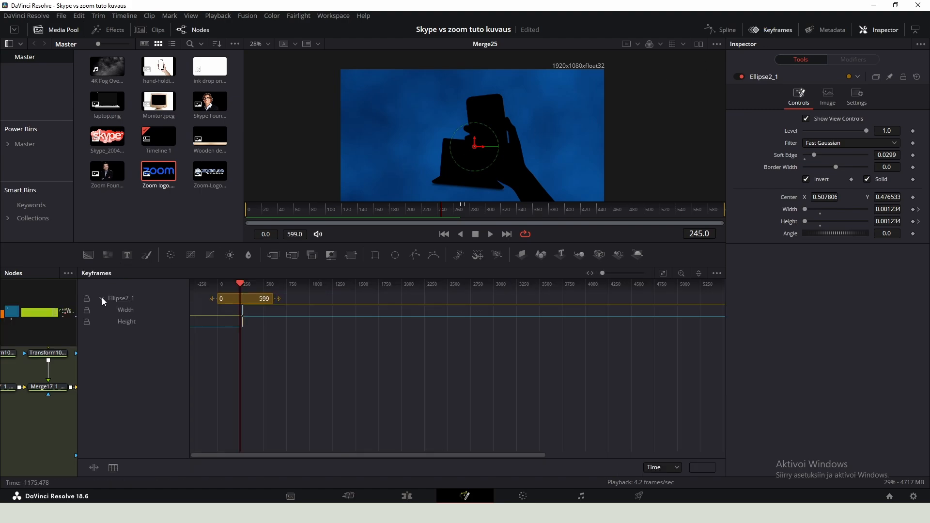
{"action": "left_click", "coordinate": [664, 275]}
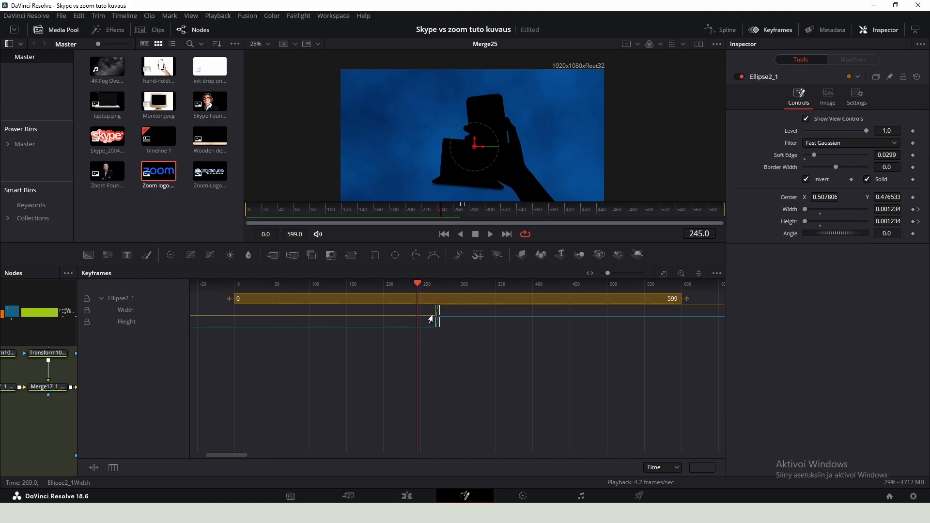
{"action": "scroll", "coordinate": [438, 315], "scroll_direction": "up", "scroll_amount": 5}
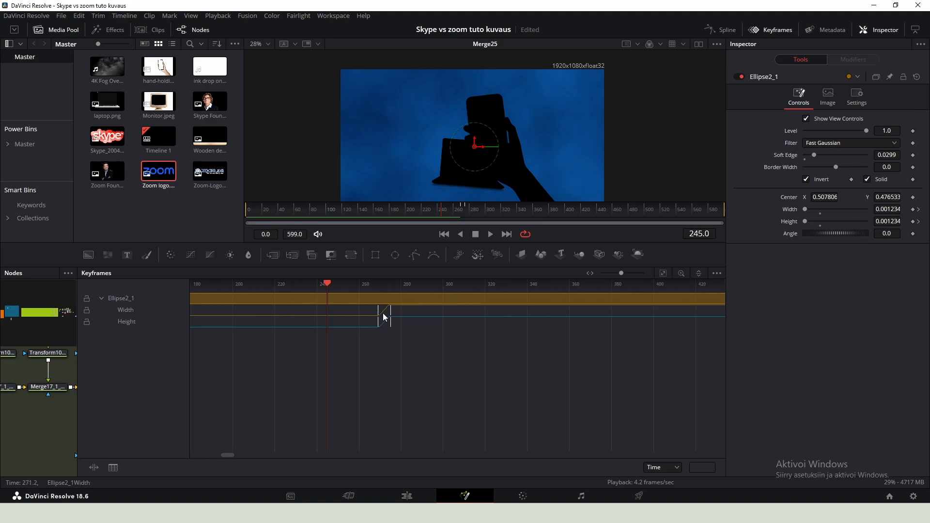
{"action": "scroll", "coordinate": [382, 315], "scroll_direction": "up", "scroll_amount": 3}
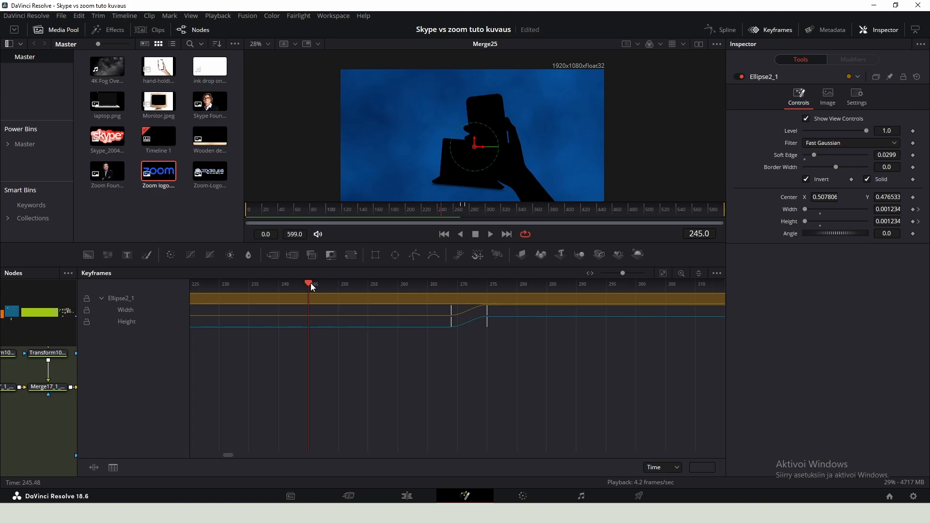
{"action": "left_click_drag", "start_coordinate": [310, 284], "coordinate": [345, 286]}
{"action": "left_click_drag", "start_coordinate": [455, 352], "coordinate": [535, 356]}
{"action": "left_click_drag", "start_coordinate": [531, 318], "coordinate": [524, 314]}
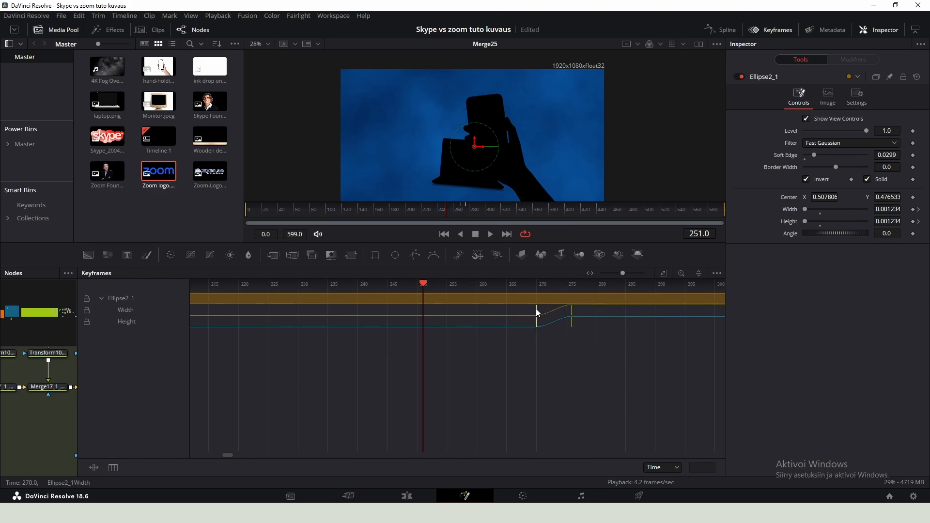
- Insert a Transform between Merge28 and Merge29, scale the phone composite to about 0.574 and move it right
{"action": "left_click", "coordinate": [770, 29]}
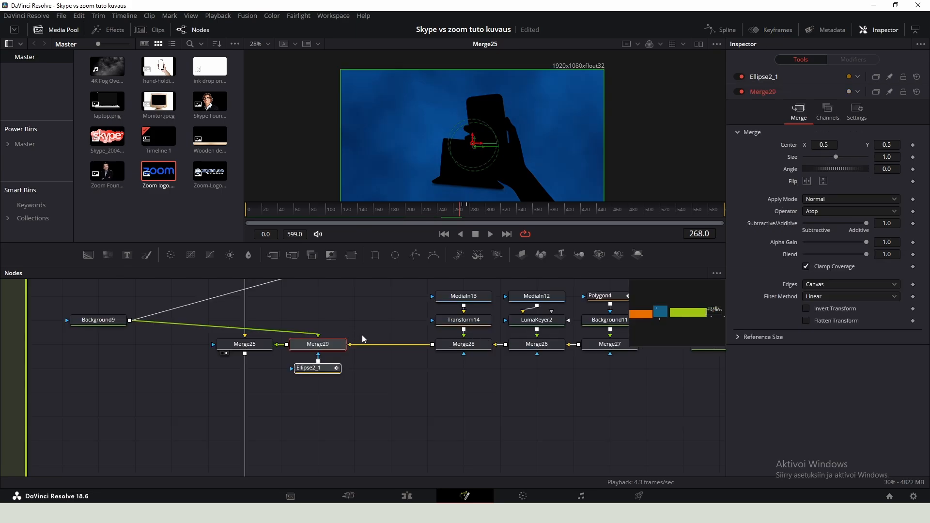
{"action": "left_click", "coordinate": [451, 345]}
{"action": "key", "text": "shift+space"}
{"action": "type", "text": "transform"}
{"action": "key", "text": "Return"}
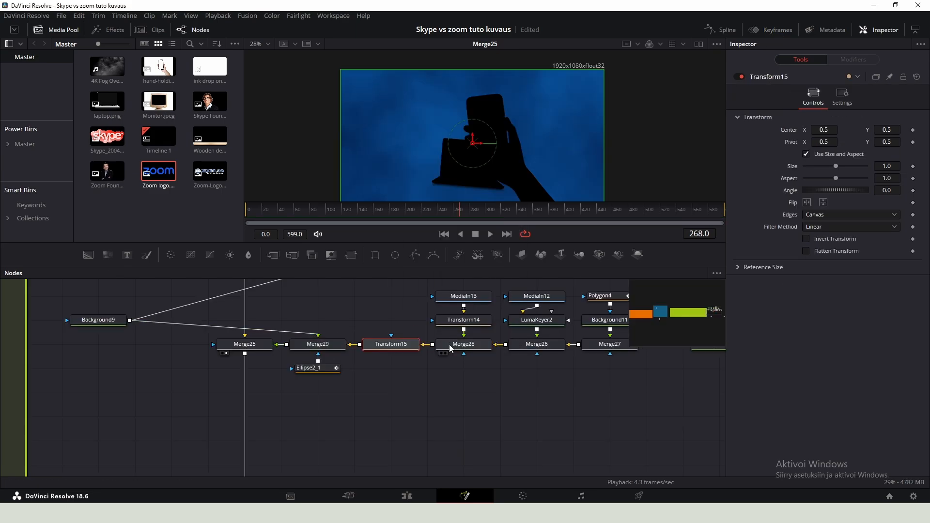
{"action": "left_click_drag", "start_coordinate": [836, 166], "coordinate": [825, 166]}
{"action": "left_click_drag", "start_coordinate": [528, 209], "coordinate": [552, 209]}
{"action": "left_click_drag", "start_coordinate": [473, 144], "coordinate": [493, 153]}
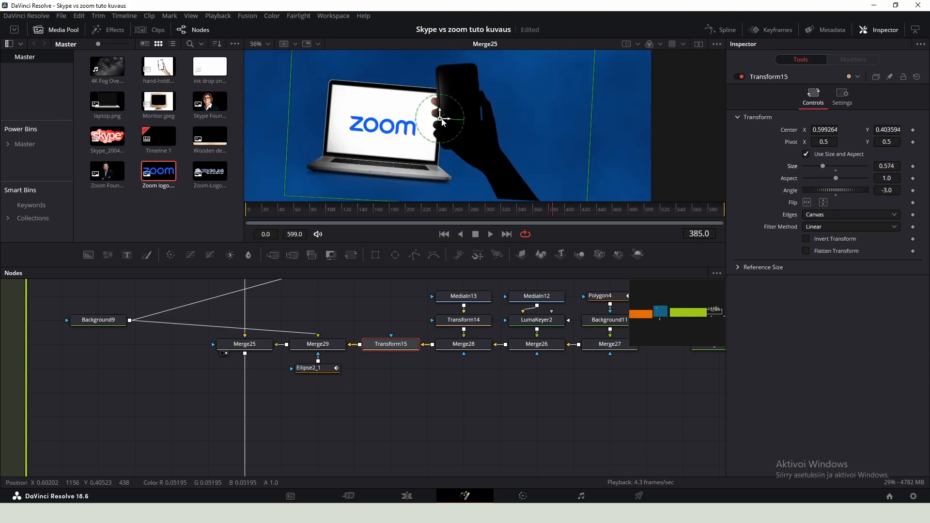
- Enlarge Ellipse2_1's circle to about 0.52 by 0.48 and set its soft edge to 0.1213, previewing the reveal
{"action": "left_click_drag", "start_coordinate": [439, 119], "coordinate": [442, 118]}
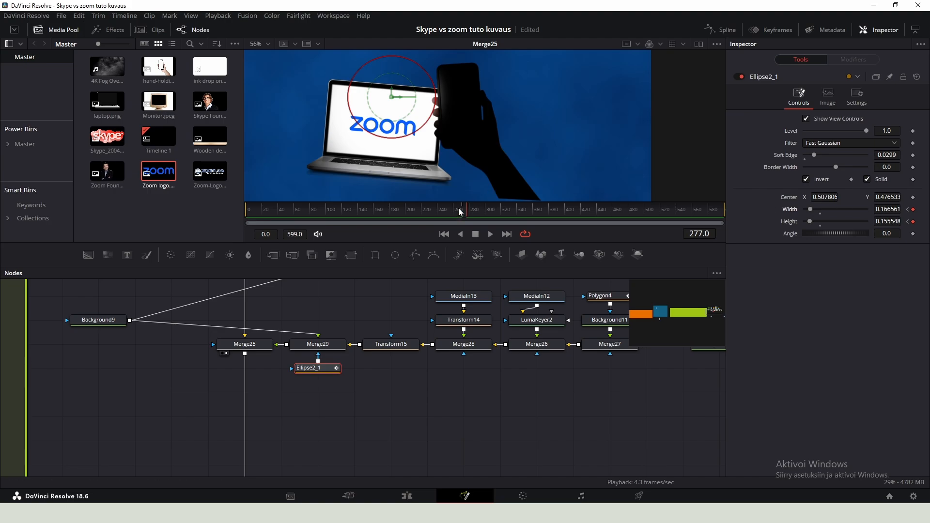
{"action": "left_click_drag", "start_coordinate": [429, 125], "coordinate": [504, 162]}
{"action": "left_click_drag", "start_coordinate": [817, 155], "coordinate": [842, 150]}
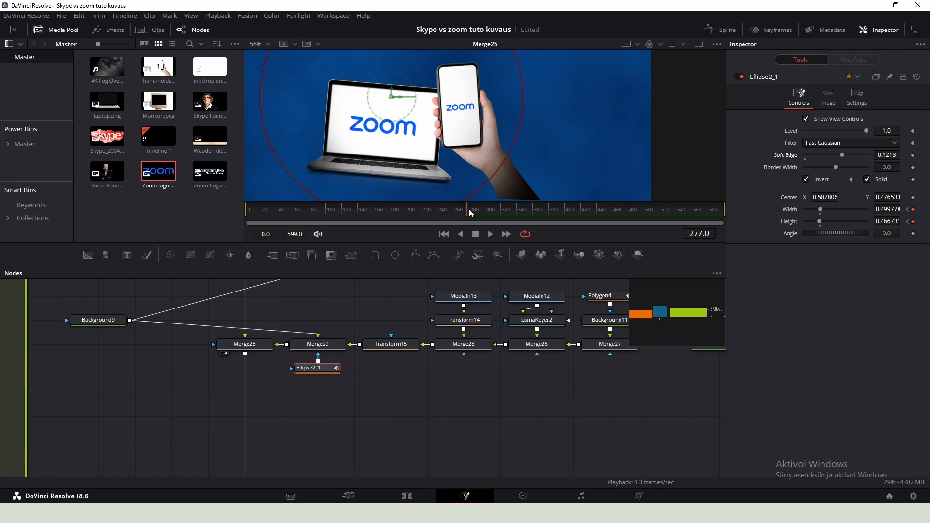
{"action": "key", "text": "space"}
{"action": "key", "text": "space"}
{"action": "left_click_drag", "start_coordinate": [489, 184], "coordinate": [490, 184]}
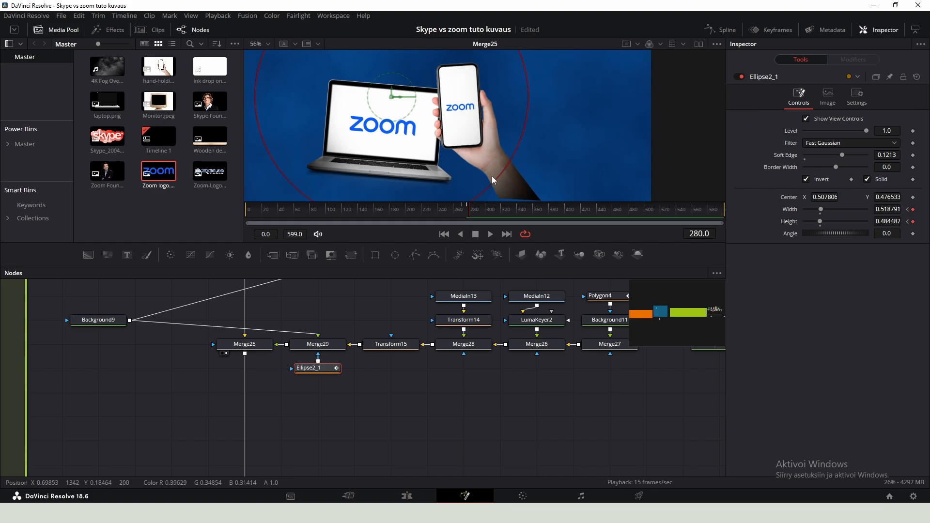
{"action": "scroll", "coordinate": [463, 146], "scroll_direction": "down", "scroll_amount": 2}
{"action": "left_click_drag", "start_coordinate": [445, 96], "coordinate": [505, 160]}
{"action": "scroll", "coordinate": [428, 386], "scroll_direction": "down", "scroll_amount": 3}
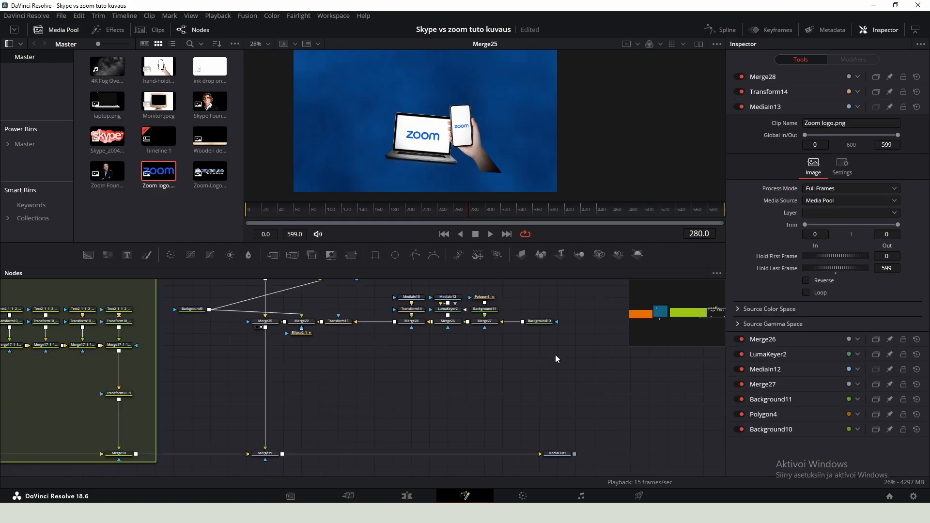
{"action": "left_click_drag", "start_coordinate": [556, 355], "coordinate": [395, 290]}
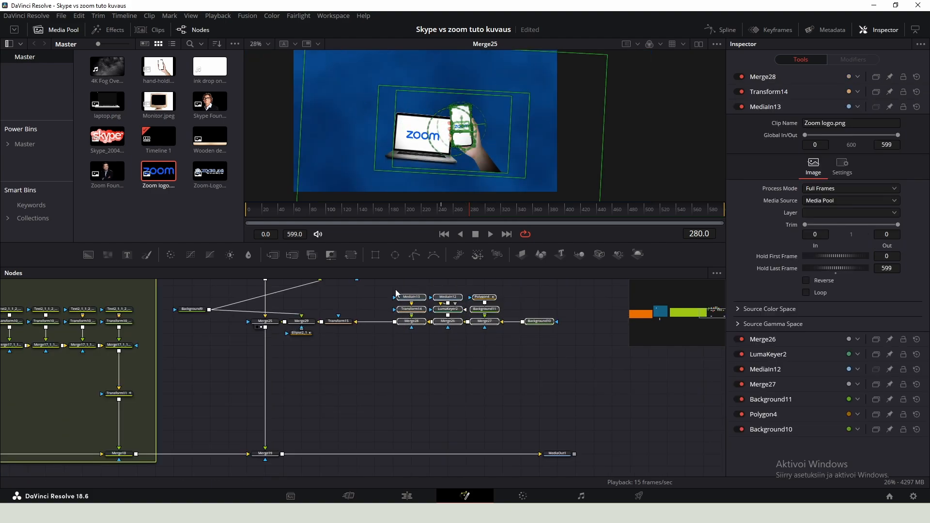
{"action": "left_click", "coordinate": [467, 361]}
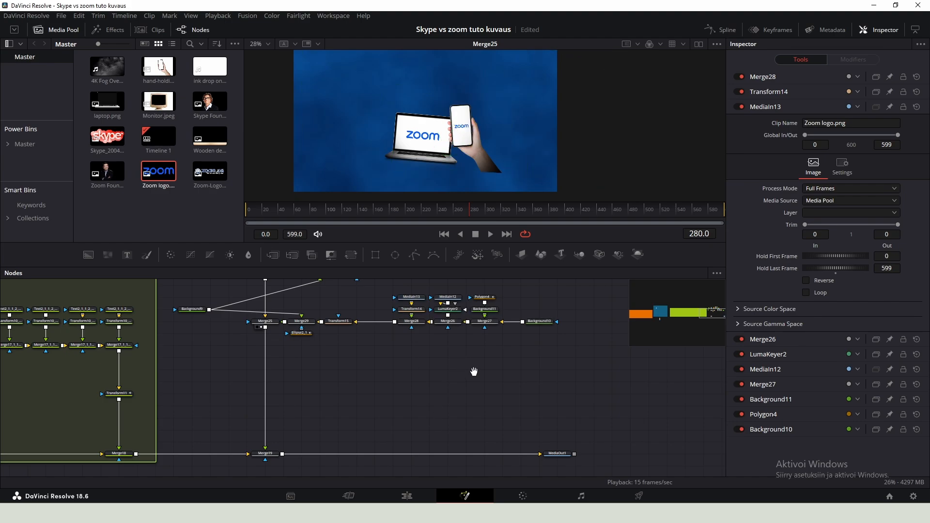
{"action": "left_click_drag", "start_coordinate": [473, 372], "coordinate": [501, 409]}
{"action": "left_click_drag", "start_coordinate": [621, 382], "coordinate": [428, 332]}
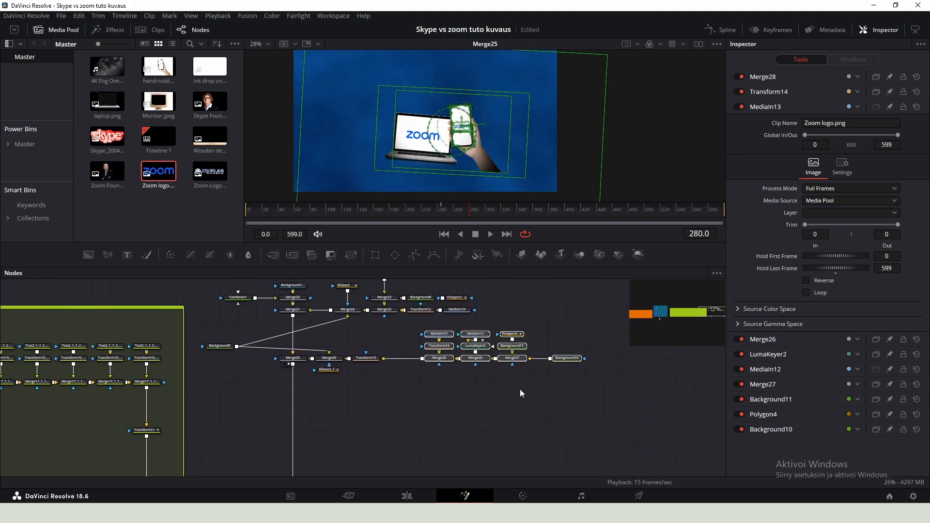
{"action": "left_click", "coordinate": [521, 393]}
- Add a second Transform node and feed the Merge28 phone composite into it
{"action": "scroll", "coordinate": [388, 378], "scroll_direction": "up", "scroll_amount": 2}
{"action": "key", "text": "shift+space"}
{"action": "type", "text": "trans"}
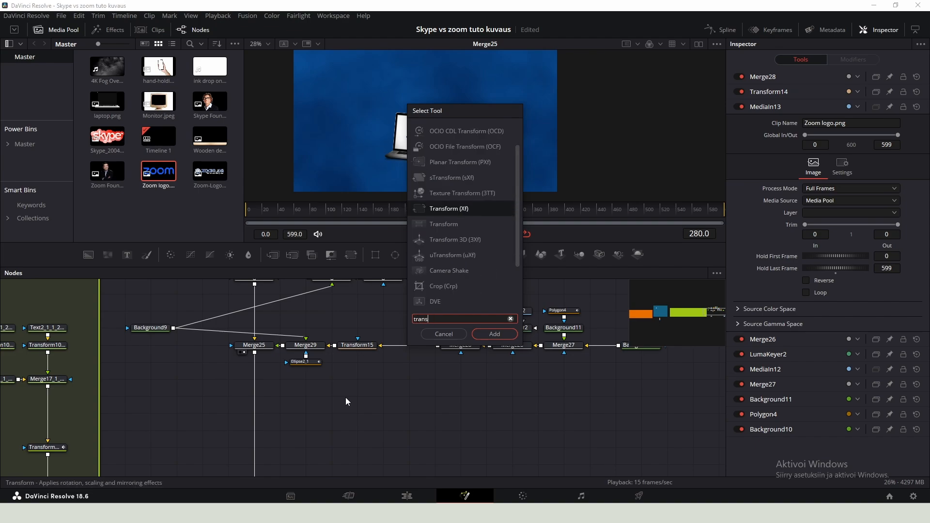
{"action": "key", "text": "Return"}
{"action": "left_click_drag", "start_coordinate": [435, 347], "coordinate": [434, 373]}
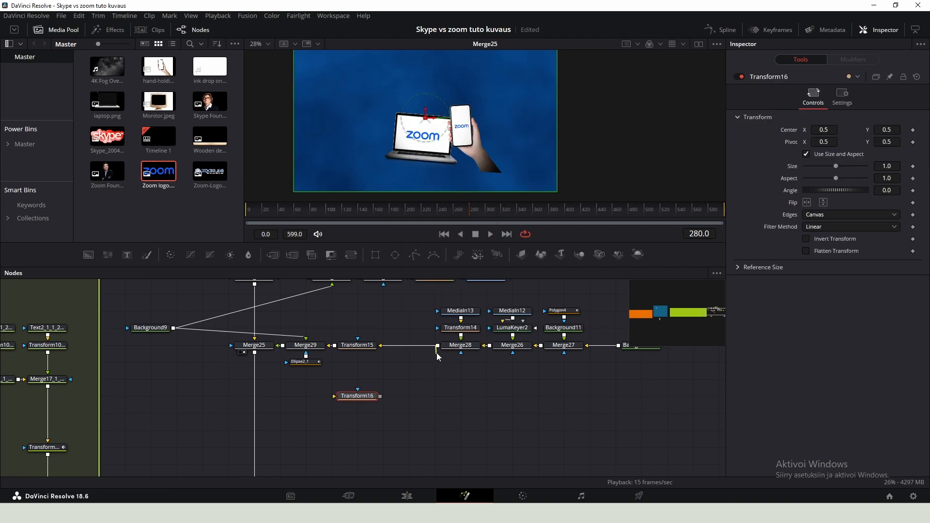
{"action": "left_click_drag", "start_coordinate": [382, 398], "coordinate": [337, 400]}
{"action": "scroll", "coordinate": [420, 357], "scroll_direction": "down", "scroll_amount": 1}
{"action": "scroll", "coordinate": [442, 349], "scroll_direction": "up", "scroll_amount": 2}
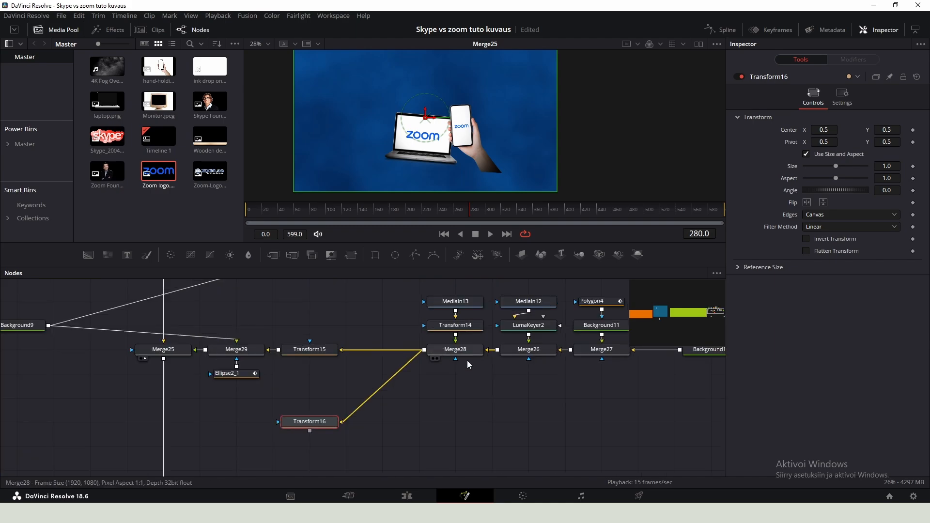
- Merge Transform16 over the Merge25 output with a new merge node and view that merge
{"action": "scroll", "coordinate": [467, 364], "scroll_direction": "down", "scroll_amount": 2}
{"action": "left_click_drag", "start_coordinate": [640, 391], "coordinate": [490, 412]}
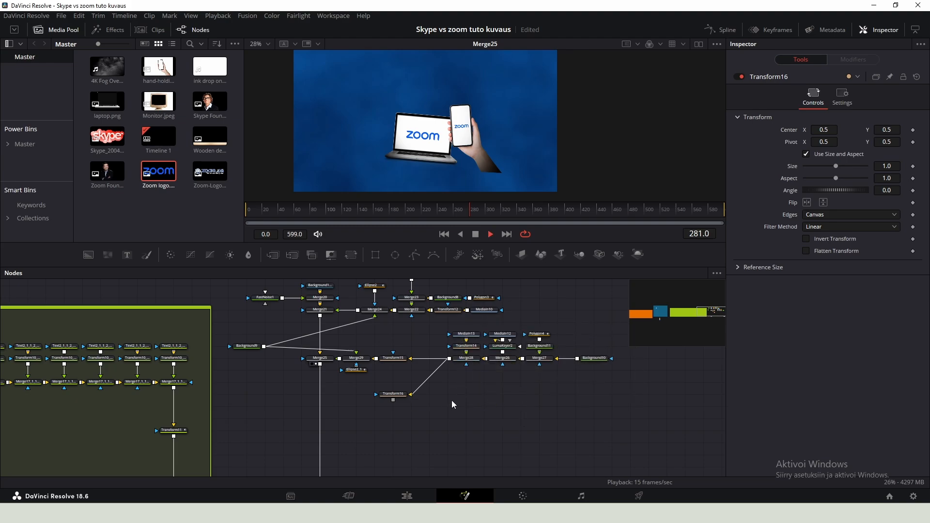
{"action": "scroll", "coordinate": [419, 361], "scroll_direction": "up", "scroll_amount": 3}
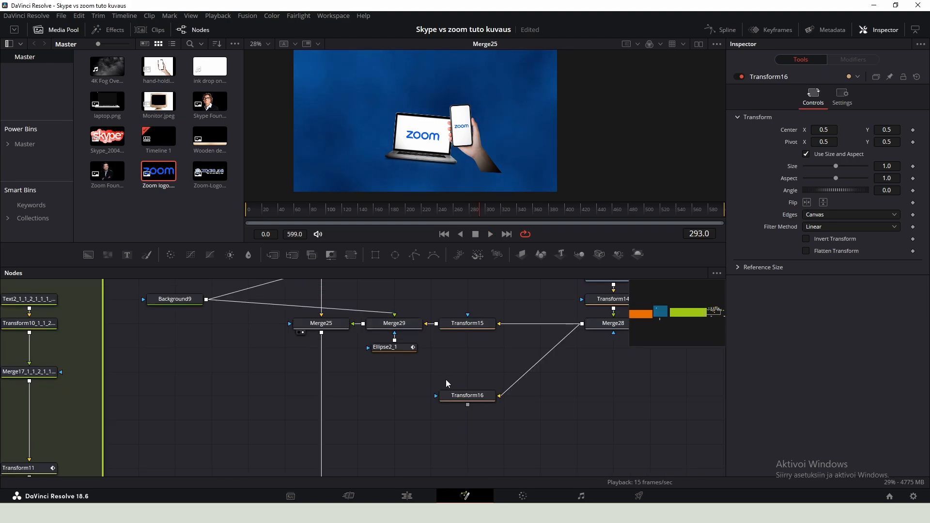
{"action": "scroll", "coordinate": [446, 380], "scroll_direction": "down", "scroll_amount": 1}
{"action": "left_click_drag", "start_coordinate": [462, 400], "coordinate": [359, 349]}
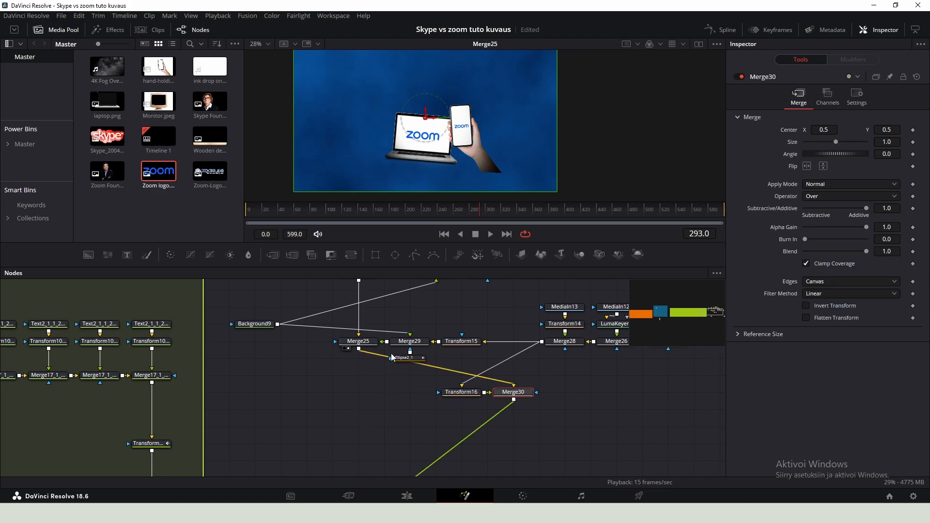
{"action": "left_click_drag", "start_coordinate": [515, 394], "coordinate": [360, 396]}
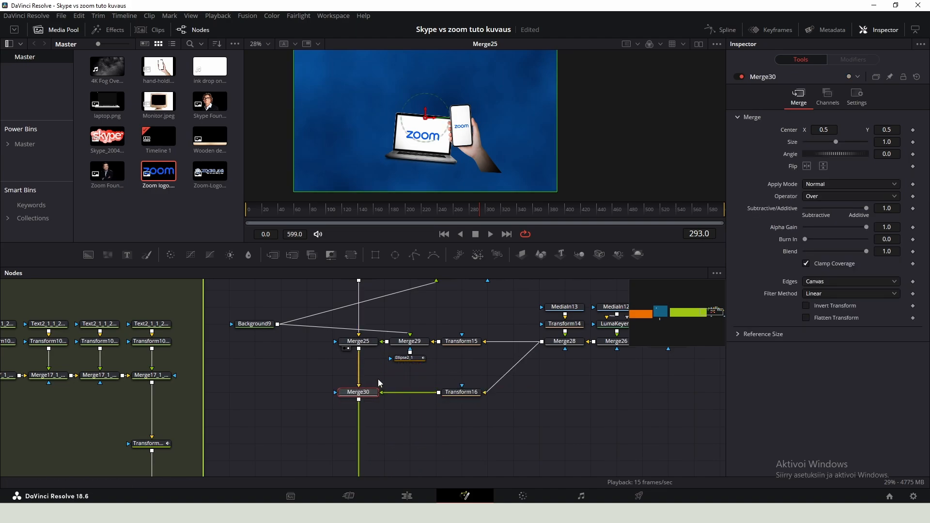
{"action": "left_click", "coordinate": [380, 380]}
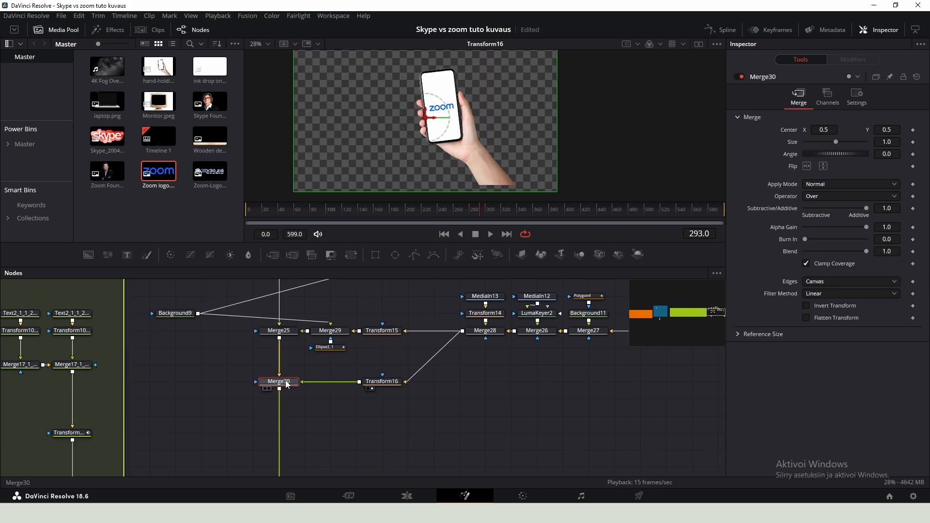
{"action": "key", "text": "1"}
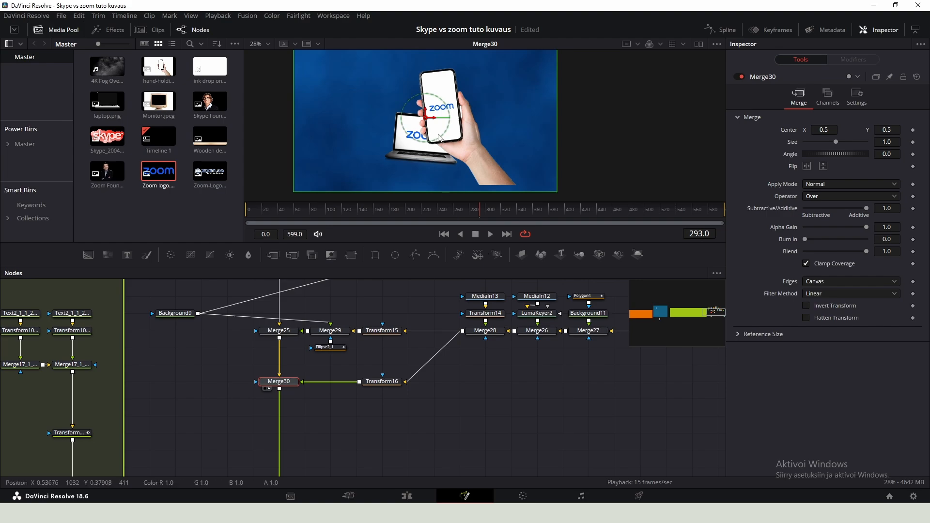
- Scale the second phone copy to 0.649, rotate it to -94.9 and move it toward the upper left
{"action": "scroll", "coordinate": [440, 116], "scroll_direction": "up", "scroll_amount": 1}
{"action": "scroll", "coordinate": [440, 115], "scroll_direction": "down", "scroll_amount": 1}
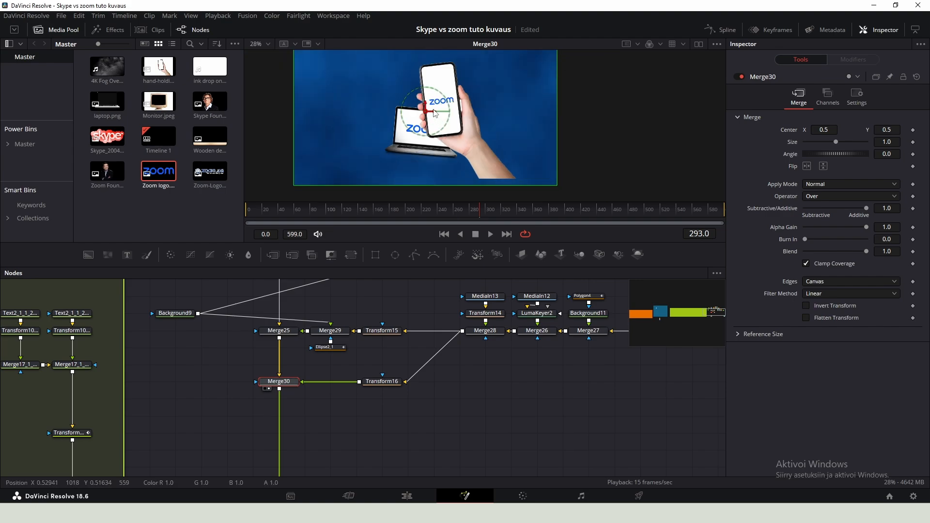
{"action": "left_click", "coordinate": [390, 382]}
{"action": "left_click_drag", "start_coordinate": [895, 167], "coordinate": [839, 167]}
{"action": "left_click_drag", "start_coordinate": [893, 191], "coordinate": [824, 191]}
{"action": "left_click_drag", "start_coordinate": [893, 167], "coordinate": [909, 167]}
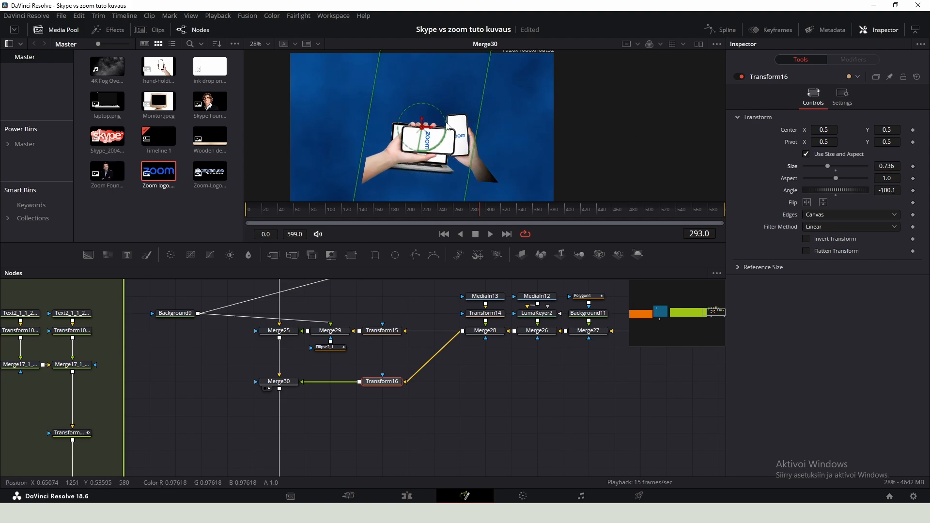
{"action": "left_click_drag", "start_coordinate": [422, 128], "coordinate": [387, 105]}
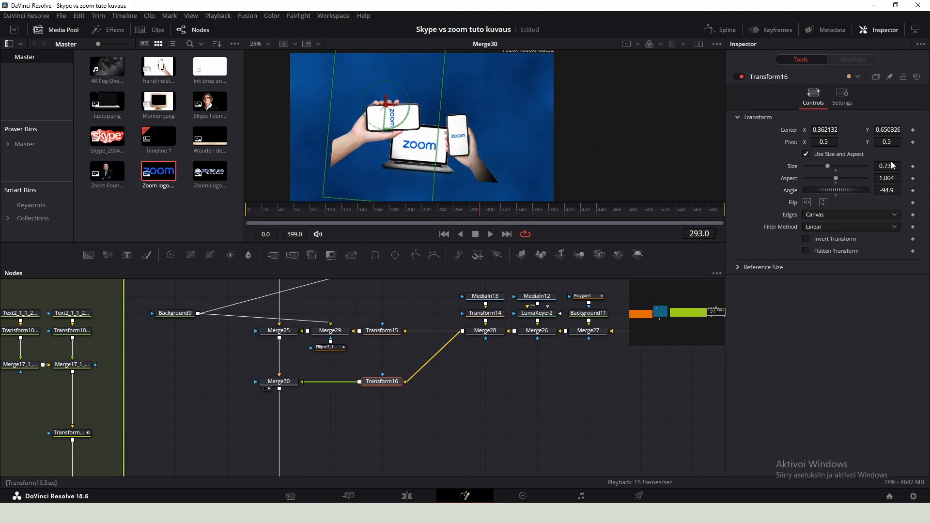
{"action": "left_click_drag", "start_coordinate": [893, 167], "coordinate": [882, 167]}
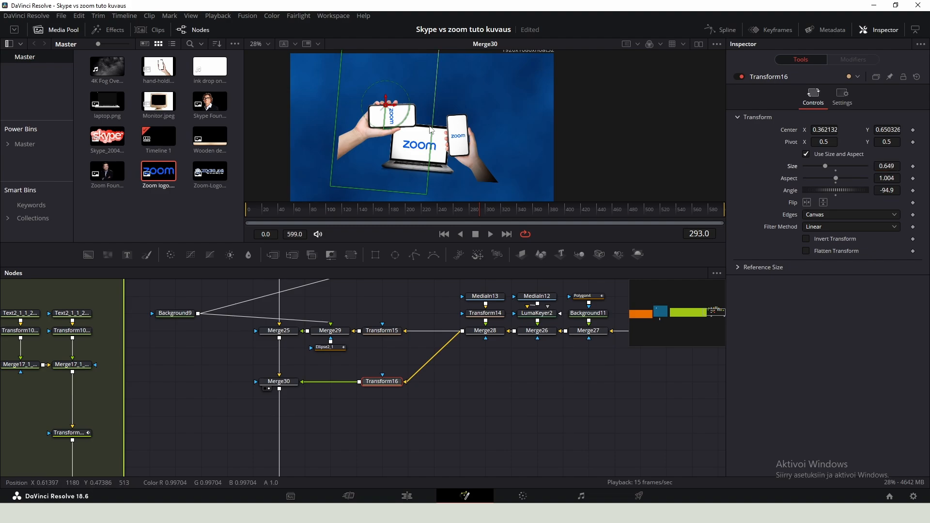
{"action": "left_click_drag", "start_coordinate": [387, 107], "coordinate": [388, 109]}
- Merge Background9 over the second phone composite with a new merge using the Atop operator
{"action": "scroll", "coordinate": [491, 366], "scroll_direction": "down", "scroll_amount": 1}
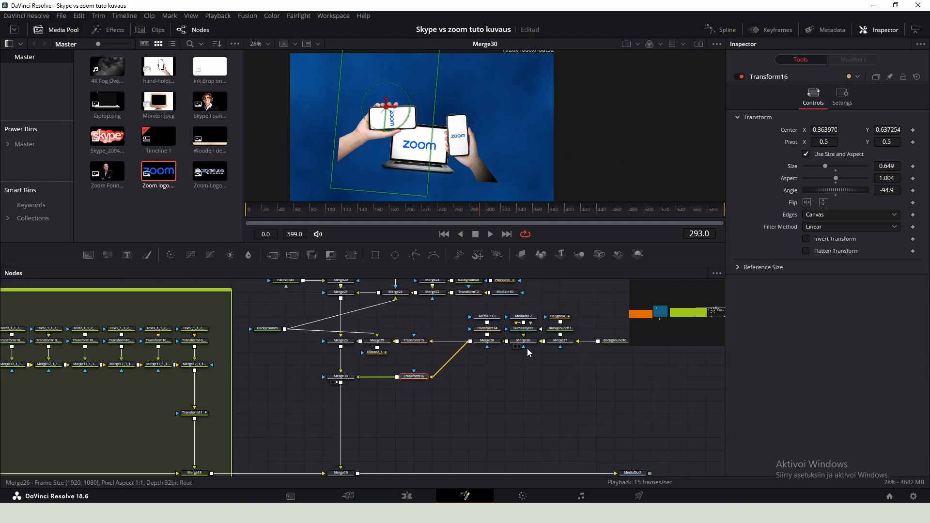
{"action": "scroll", "coordinate": [427, 339], "scroll_direction": "up", "scroll_amount": 1}
{"action": "left_click_drag", "start_coordinate": [223, 325], "coordinate": [385, 395]}
{"action": "left_click_drag", "start_coordinate": [460, 394], "coordinate": [357, 394]}
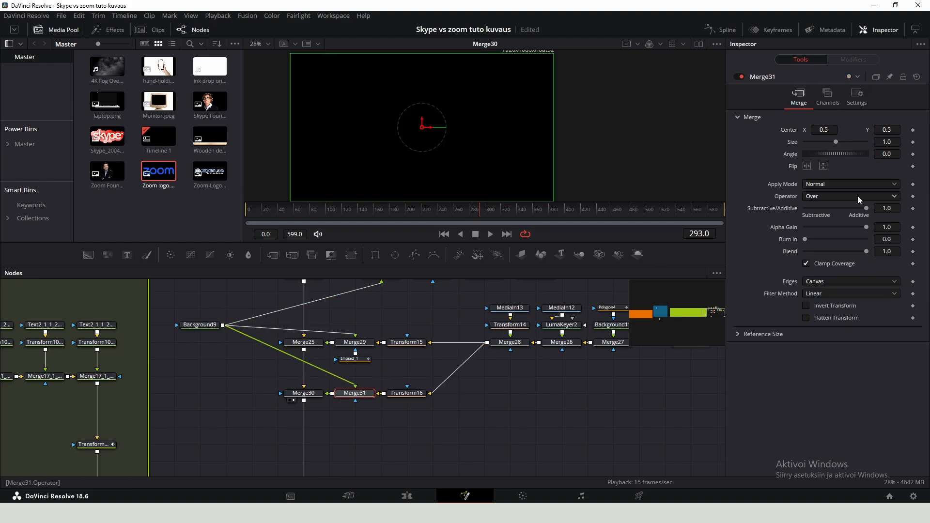
{"action": "left_click", "coordinate": [844, 196]}
{"action": "left_click", "coordinate": [834, 240]}
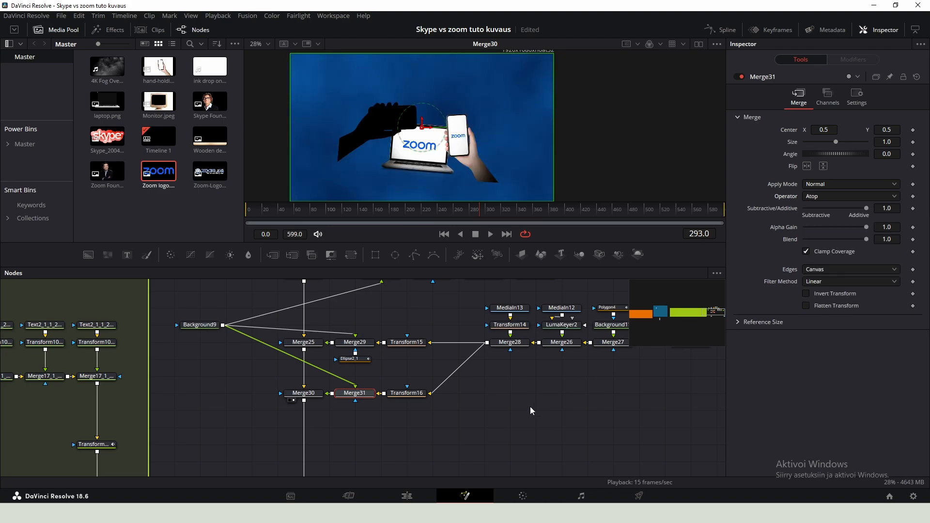
- Copy Ellipse2_1, paste the duplicate, and connect it as the mask of Merge31
{"action": "left_click", "coordinate": [356, 359]}
{"action": "scroll", "coordinate": [376, 402], "scroll_direction": "down", "scroll_amount": 2}
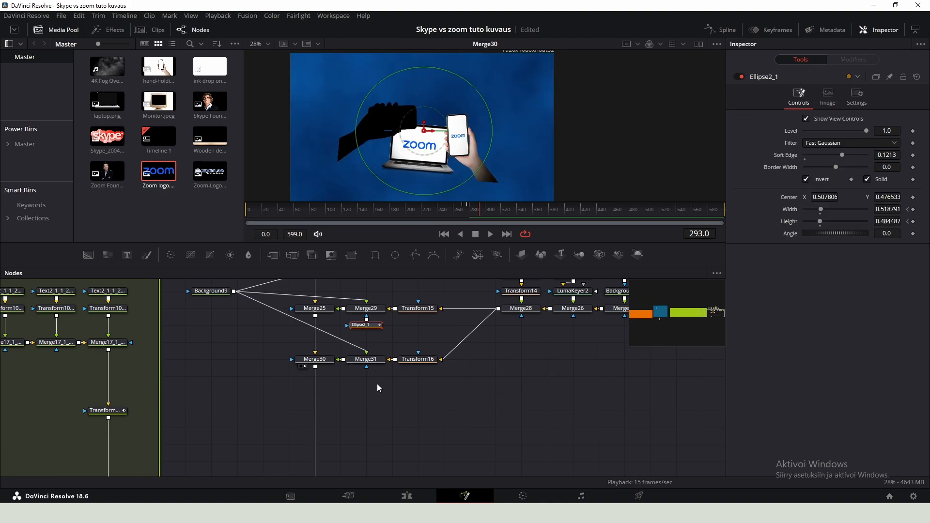
{"action": "key", "text": "ctrl+c"}
{"action": "key", "text": "ctrl+v"}
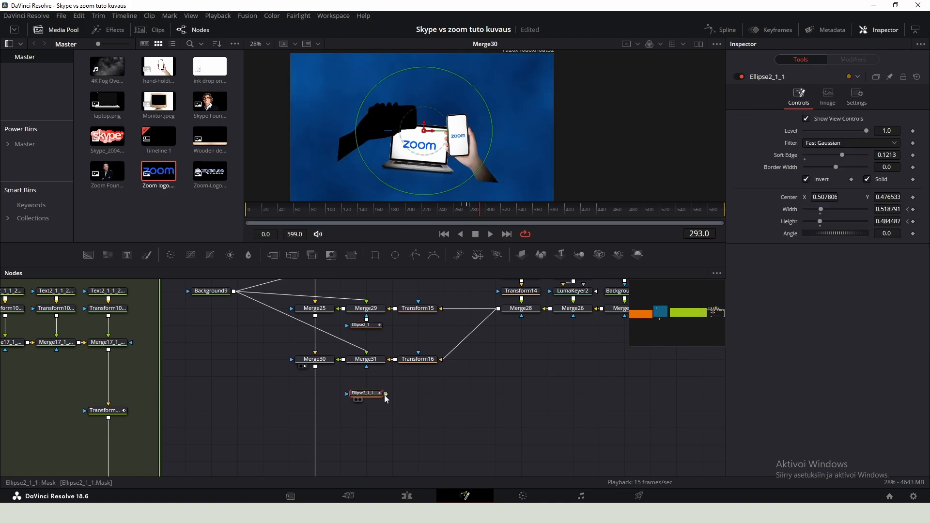
{"action": "left_click_drag", "start_coordinate": [385, 395], "coordinate": [368, 383]}
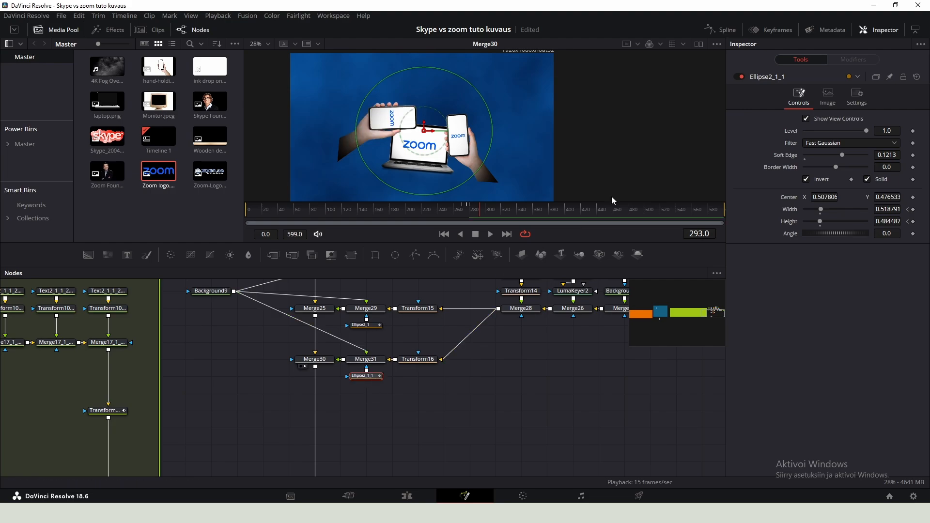
- Shift the pasted ellipse mask's width and height keyframes later in the keyframe timeline
{"action": "left_click", "coordinate": [769, 30]}
{"action": "left_click", "coordinate": [68, 299]}
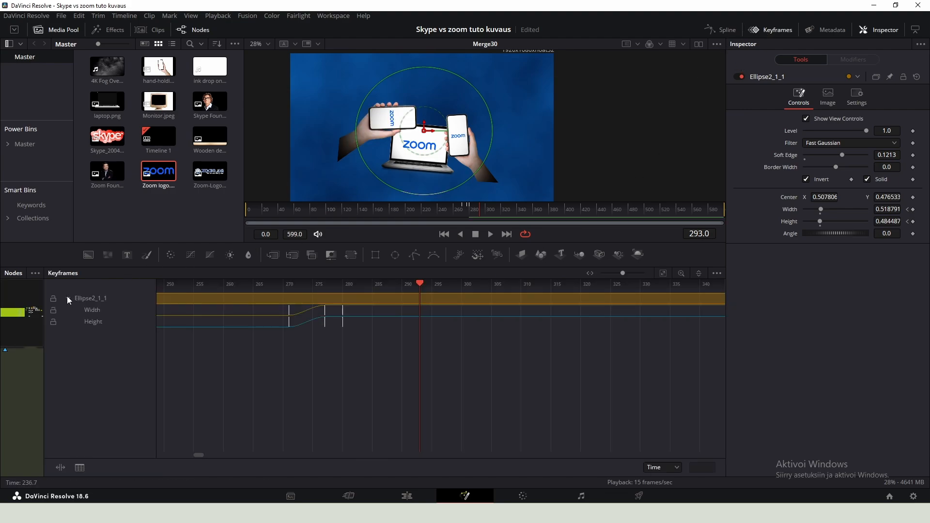
{"action": "scroll", "coordinate": [313, 329], "scroll_direction": "up", "scroll_amount": 1}
{"action": "left_click_drag", "start_coordinate": [396, 340], "coordinate": [356, 326]}
{"action": "left_click_drag", "start_coordinate": [587, 357], "coordinate": [393, 311]}
{"action": "left_click_drag", "start_coordinate": [414, 311], "coordinate": [427, 310]}
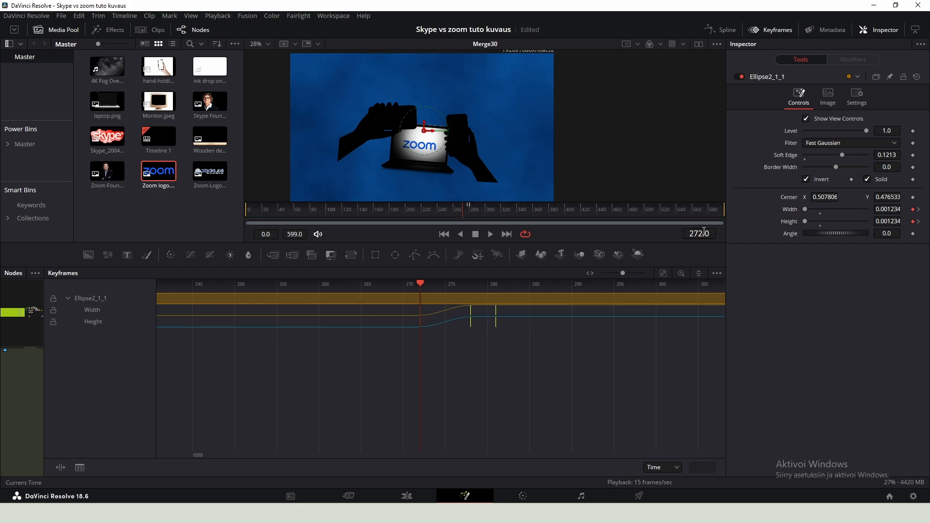
{"action": "left_click_drag", "start_coordinate": [463, 209], "coordinate": [469, 207]}
- Add a Transform node and feed it with the Merge28 phone composite
{"action": "key", "text": "shift+space"}
{"action": "type", "text": "transform"}
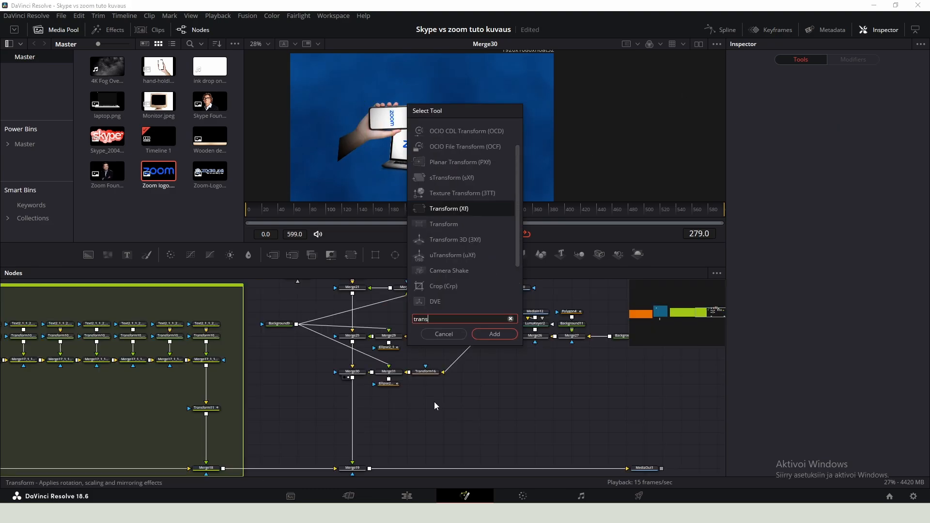
{"action": "key", "text": "Return"}
{"action": "left_click_drag", "start_coordinate": [439, 403], "coordinate": [415, 411]}
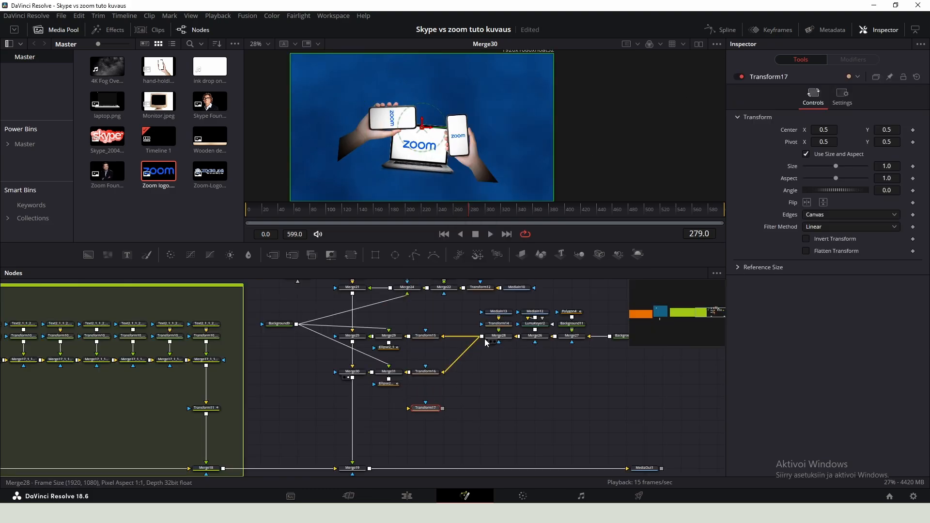
- Merge Transform17 over the Merge30 output with a new merge node and view that merge
{"action": "scroll", "coordinate": [430, 414], "scroll_direction": "up", "scroll_amount": 2}
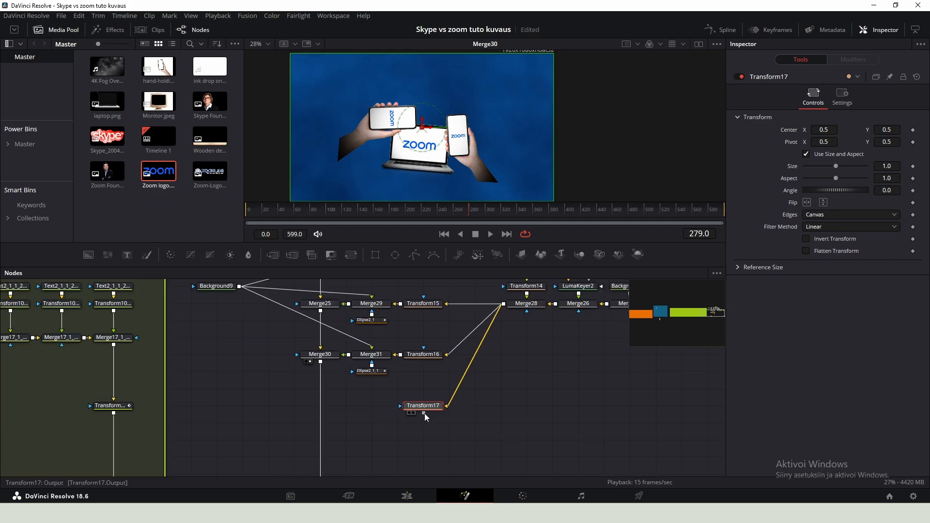
{"action": "left_click_drag", "start_coordinate": [424, 414], "coordinate": [321, 363]}
{"action": "left_click_drag", "start_coordinate": [478, 408], "coordinate": [323, 408]}
{"action": "left_click", "coordinate": [428, 409]}
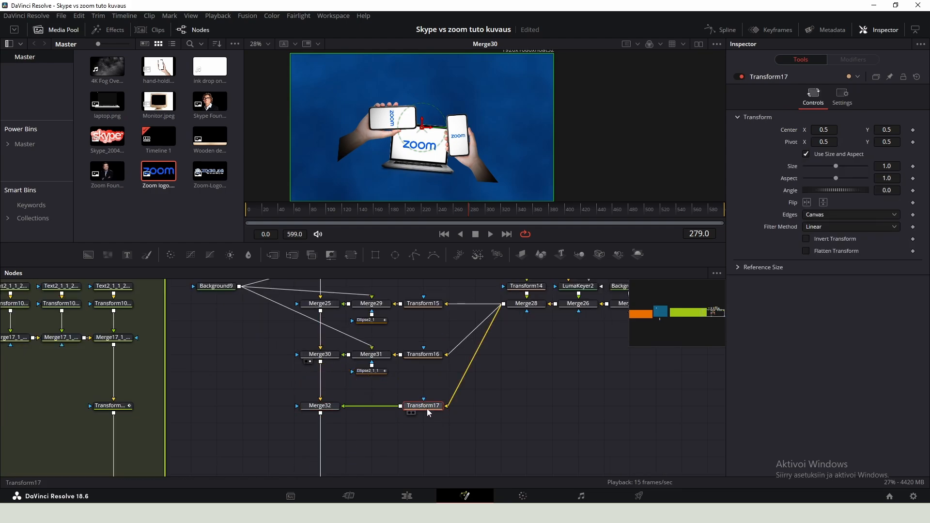
{"action": "key", "text": "1"}
{"action": "left_click", "coordinate": [320, 406]}
{"action": "key", "text": "1"}
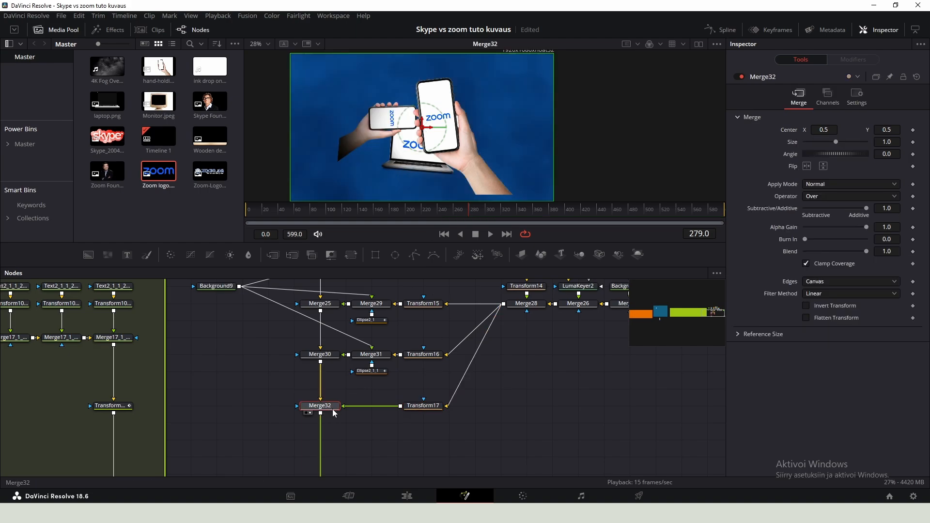
- Scale the third phone copy to 0.679, rotate it to 92.4 and move it toward the top of the frame
{"action": "left_click", "coordinate": [423, 405]}
{"action": "left_click_drag", "start_coordinate": [891, 192], "coordinate": [920, 192]}
{"action": "left_click_drag", "start_coordinate": [890, 166], "coordinate": [868, 167]}
{"action": "scroll", "coordinate": [428, 153], "scroll_direction": "up", "scroll_amount": 2}
{"action": "left_click_drag", "start_coordinate": [420, 117], "coordinate": [448, 101]}
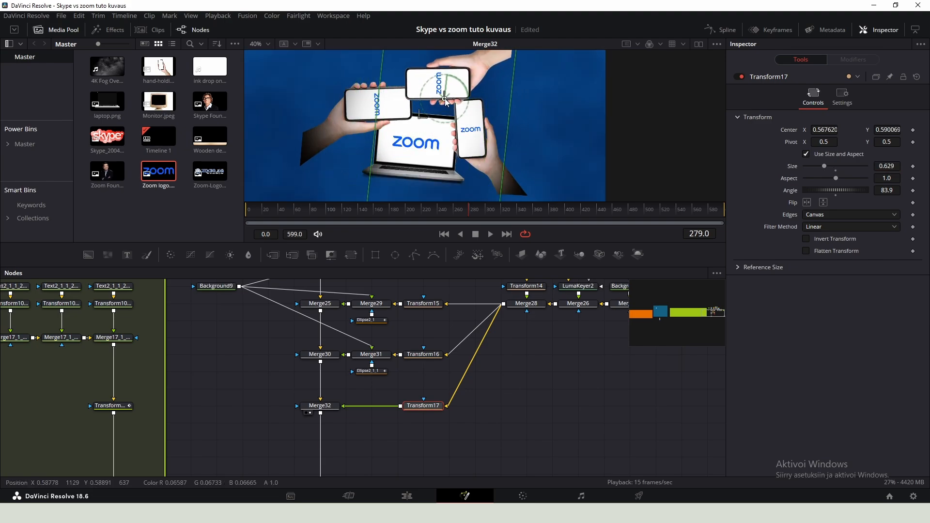
{"action": "left_click_drag", "start_coordinate": [888, 191], "coordinate": [889, 191]}
{"action": "left_click_drag", "start_coordinate": [889, 167], "coordinate": [890, 191]}
{"action": "left_click_drag", "start_coordinate": [449, 100], "coordinate": [453, 102]}
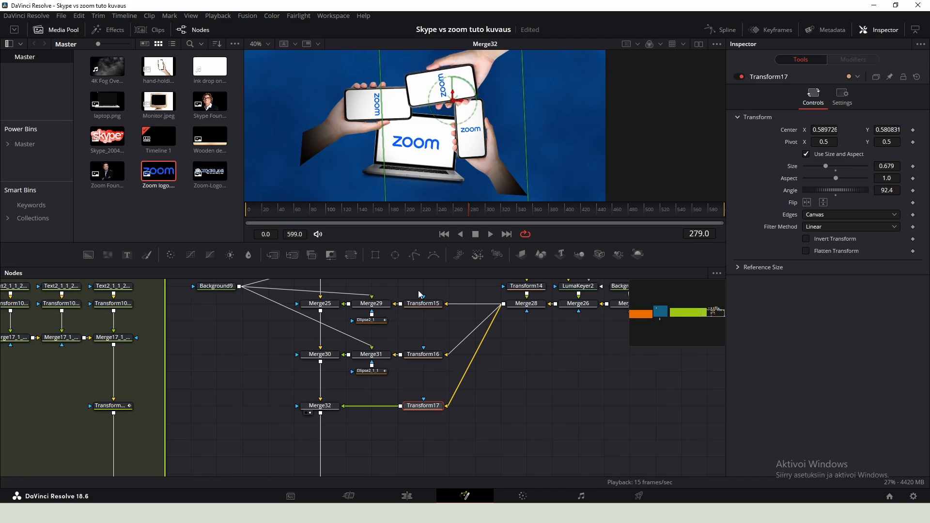
- Merge Background9 over the third phone composite with a new merge using the Atop operator
{"action": "left_click", "coordinate": [320, 406]}
{"action": "left_click_drag", "start_coordinate": [239, 286], "coordinate": [399, 409]}
{"action": "left_click", "coordinate": [851, 196]}
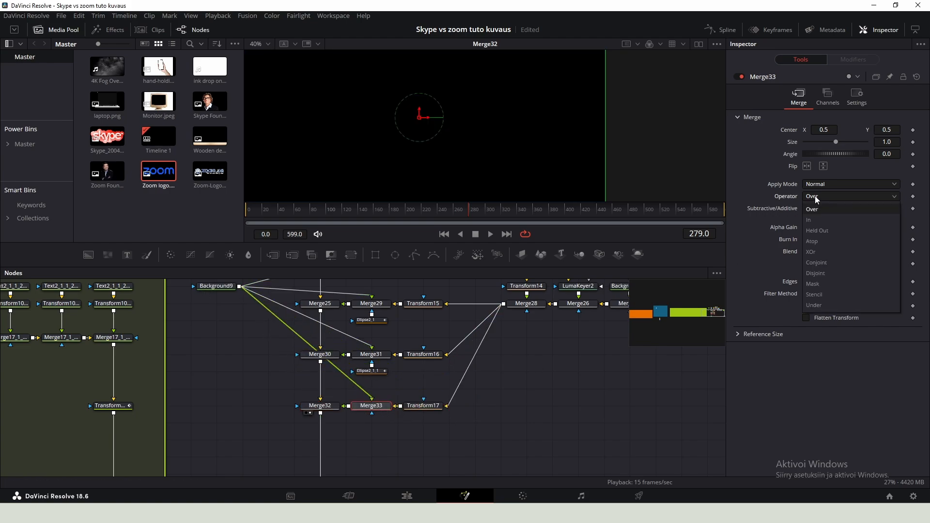
{"action": "left_click", "coordinate": [824, 237]}
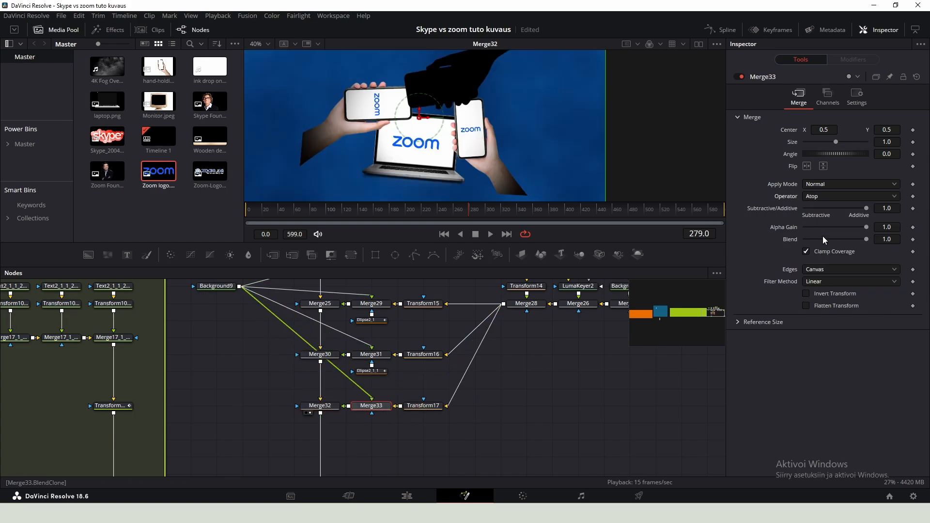
- Copy Ellipse2_1_1, paste the duplicate, and connect it as the mask of Merge33
{"action": "left_click", "coordinate": [377, 372]}
{"action": "key", "text": "ctrl+c"}
{"action": "left_click_drag", "start_coordinate": [377, 371], "coordinate": [393, 338]}
{"action": "left_click", "coordinate": [398, 421]}
{"action": "key", "text": "ctrl+v"}
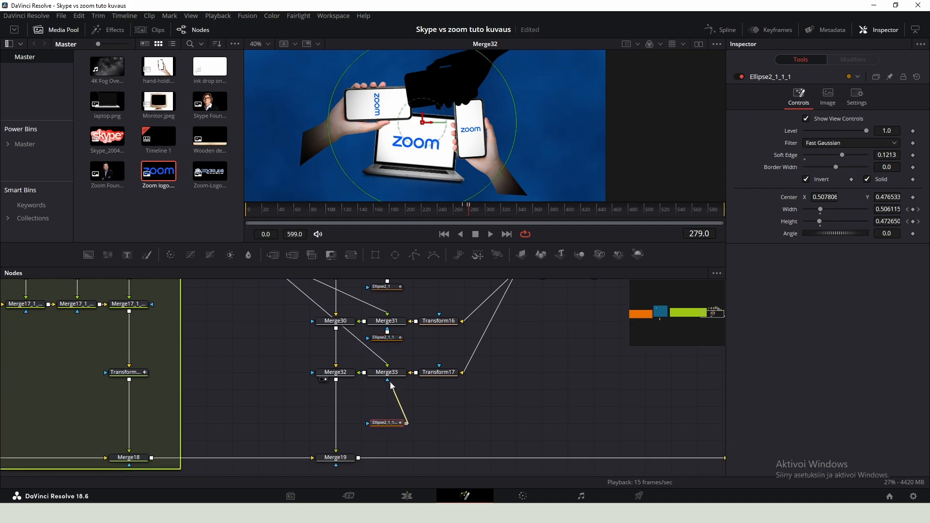
{"action": "left_click_drag", "start_coordinate": [391, 385], "coordinate": [388, 380]}
{"action": "left_click_drag", "start_coordinate": [386, 423], "coordinate": [385, 406]}
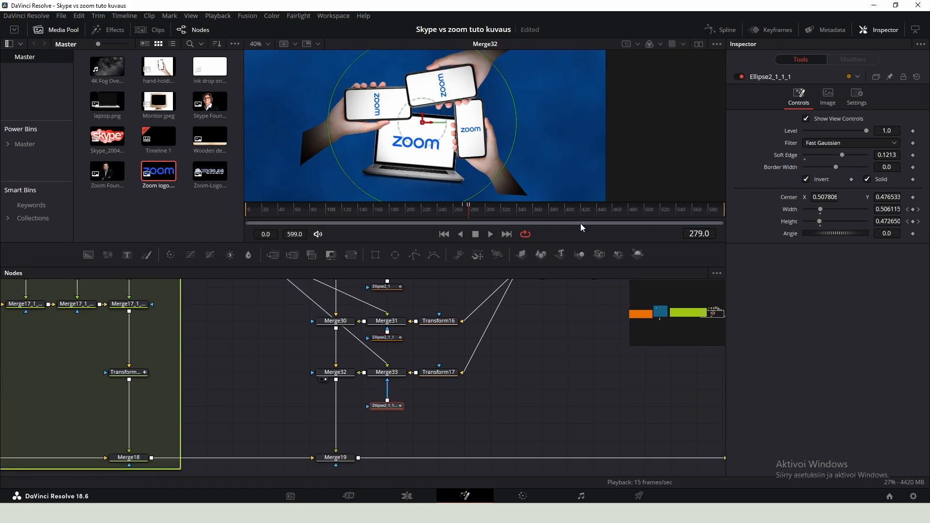
- Go to frame 274 and shift the new ellipse mask's width and height keyframes later
{"action": "left_click", "coordinate": [776, 28]}
{"action": "left_click", "coordinate": [49, 298]}
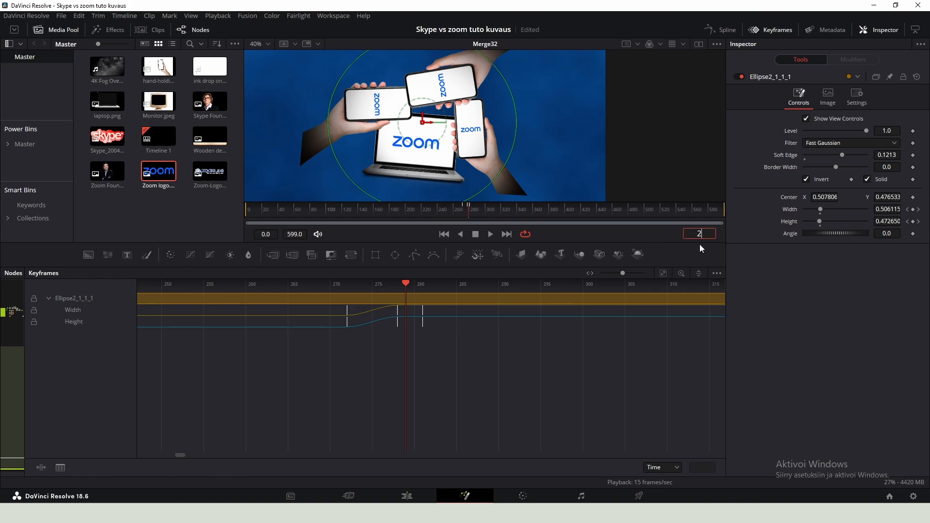
{"action": "type", "text": "274"}
{"action": "key", "text": "Return"}
{"action": "left_click_drag", "start_coordinate": [524, 348], "coordinate": [409, 315]}
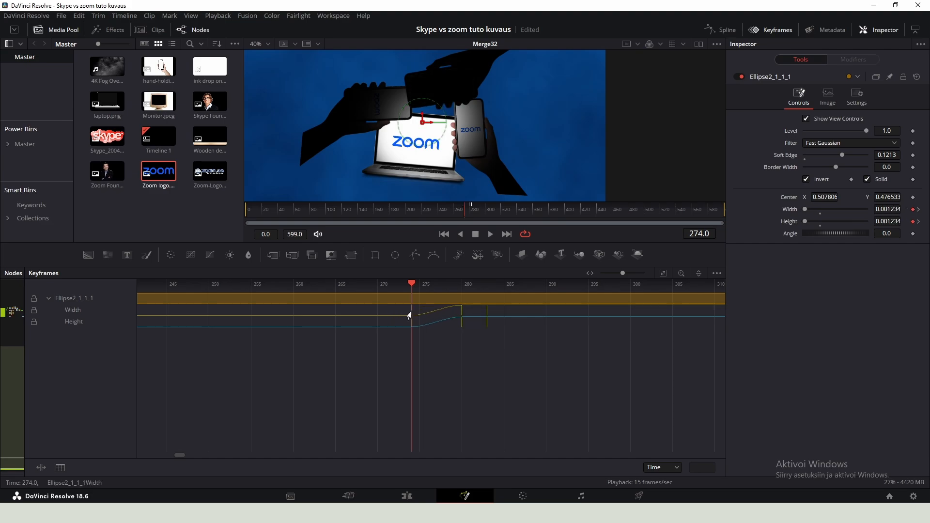
- Preview the phone reveal animation in the viewer and save the project
{"action": "left_click", "coordinate": [771, 28]}
{"action": "left_click", "coordinate": [457, 208]}
{"action": "key", "text": "space"}
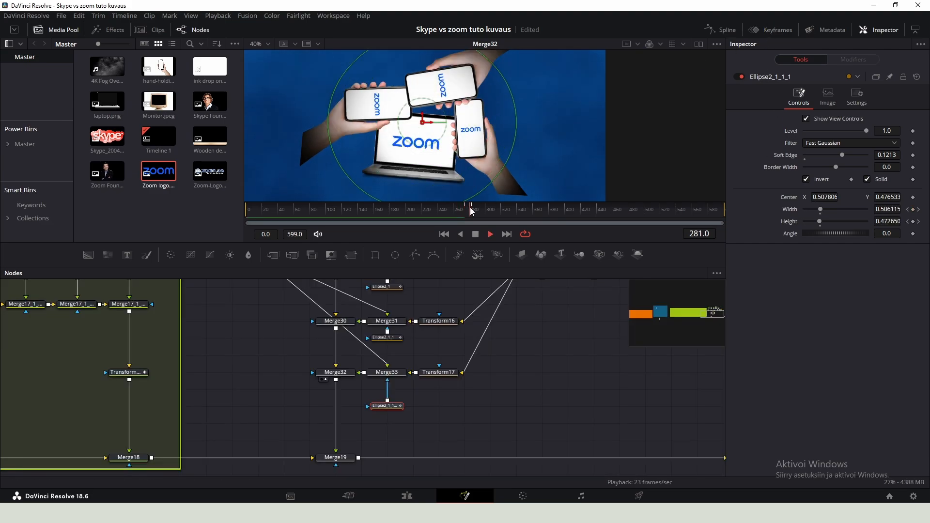
{"action": "key", "text": "space"}
{"action": "left_click", "coordinate": [544, 378]}
{"action": "scroll", "coordinate": [542, 377], "scroll_direction": "down", "scroll_amount": 1}
{"action": "scroll", "coordinate": [542, 376], "scroll_direction": "down", "scroll_amount": 1}
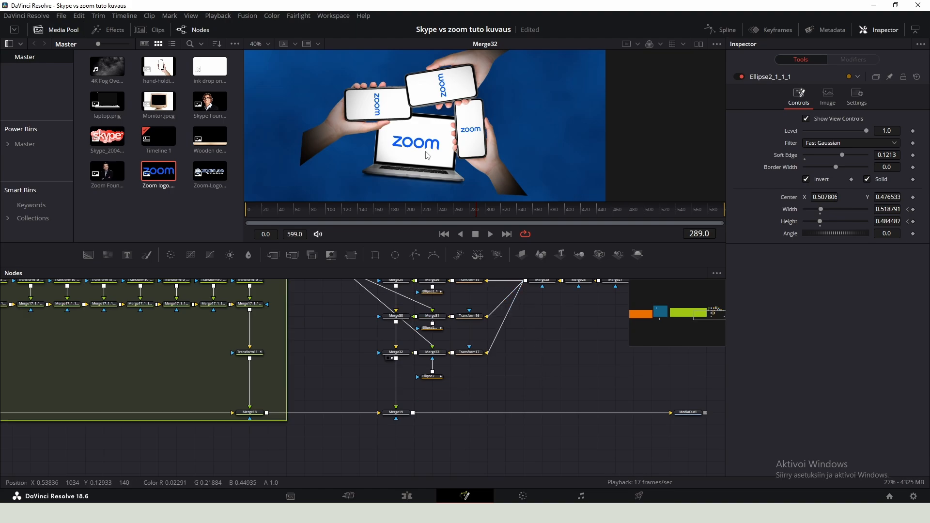
{"action": "scroll", "coordinate": [477, 96], "scroll_direction": "down", "scroll_amount": 2}
{"action": "key", "text": "ctrl+s"}
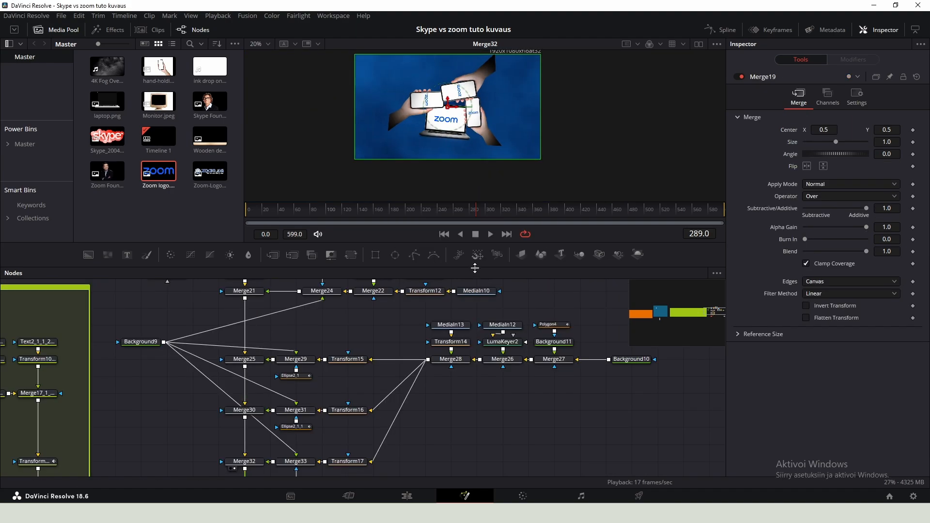
- Add Ink overlay.mov from the media pool as a new media node and preview it in the viewer
{"action": "left_click_drag", "start_coordinate": [475, 267], "coordinate": [475, 160]}
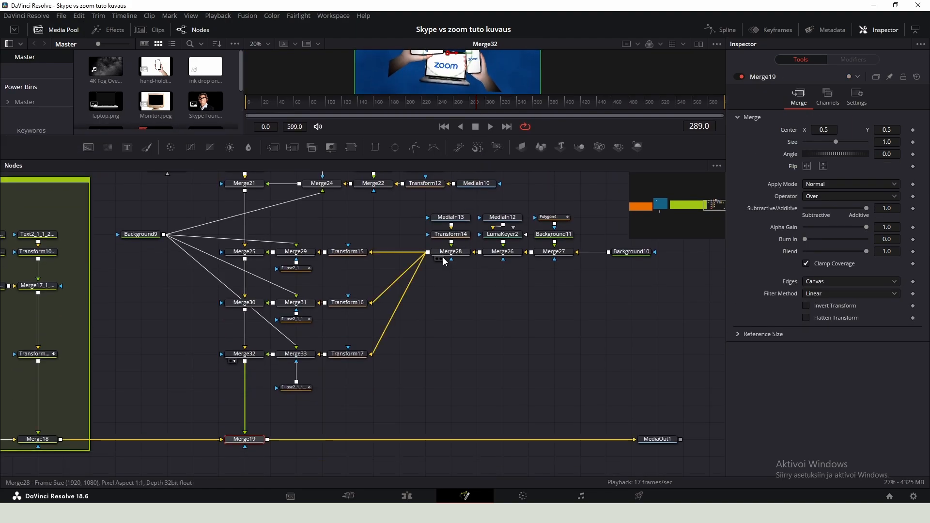
{"action": "left_click_drag", "start_coordinate": [444, 257], "coordinate": [451, 322]}
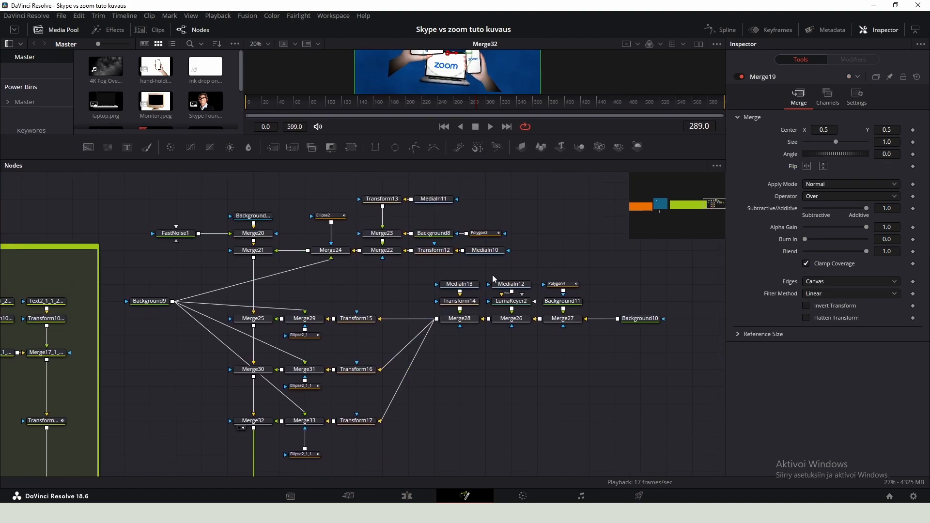
{"action": "left_click_drag", "start_coordinate": [361, 341], "coordinate": [414, 207]}
{"action": "left_click_drag", "start_coordinate": [438, 136], "coordinate": [438, 262]}
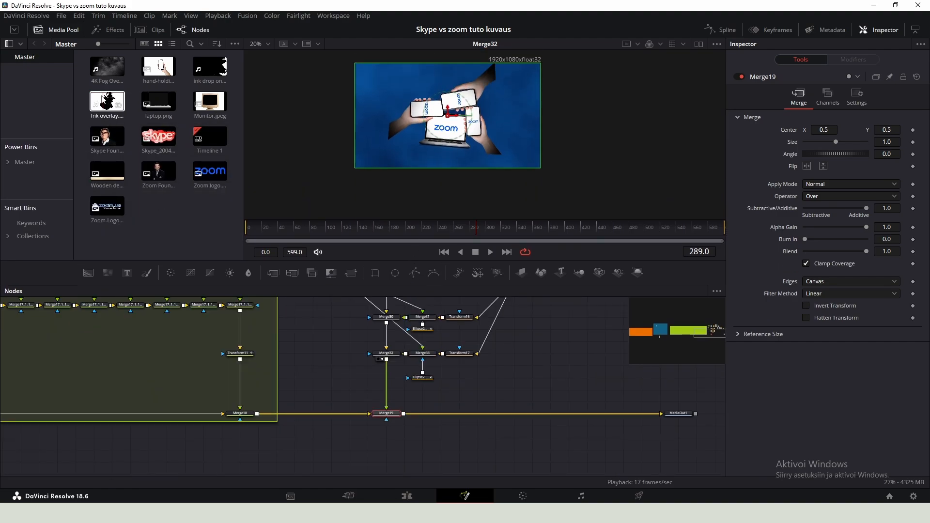
{"action": "left_click_drag", "start_coordinate": [109, 107], "coordinate": [391, 450]}
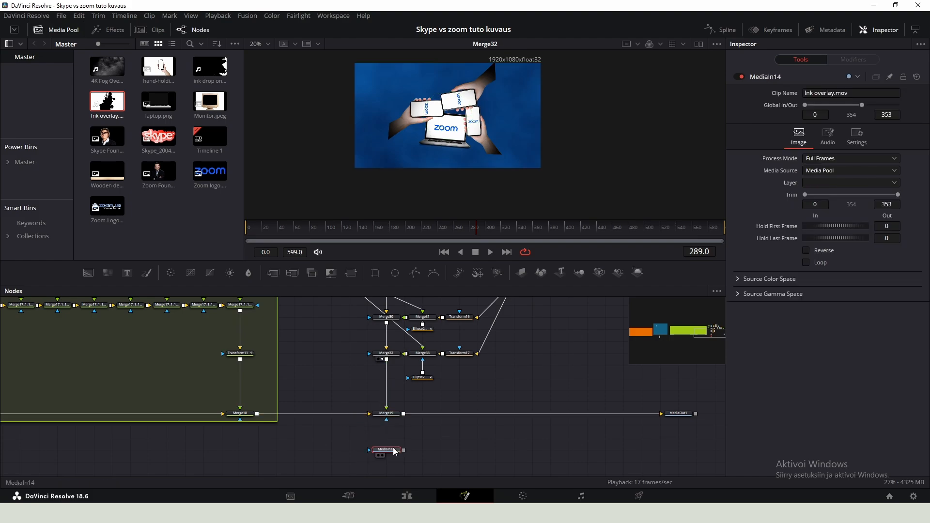
{"action": "key", "text": "2"}
{"action": "left_click_drag", "start_coordinate": [324, 227], "coordinate": [293, 227]}
{"action": "key", "text": "space"}
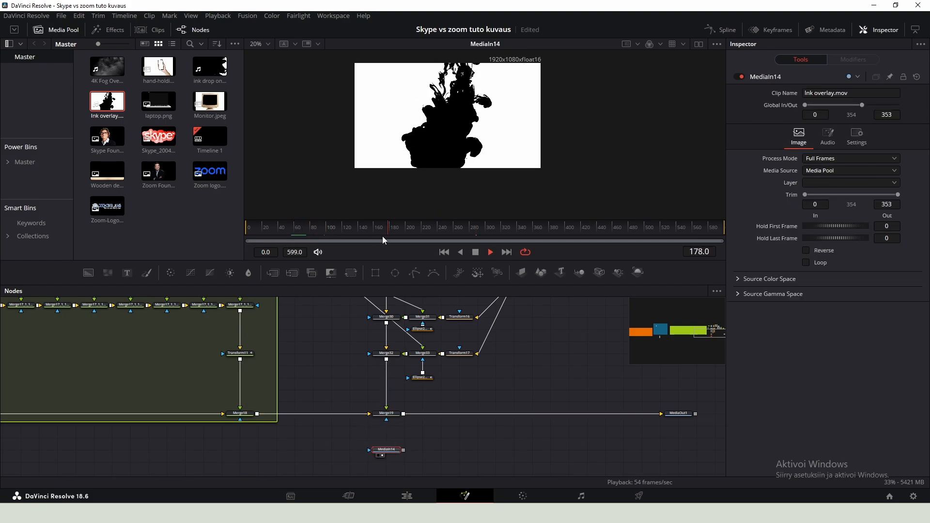
{"action": "key", "text": "space"}
{"action": "scroll", "coordinate": [401, 437], "scroll_direction": "up", "scroll_amount": 3}
{"action": "left_click_drag", "start_coordinate": [400, 437], "coordinate": [399, 408]}
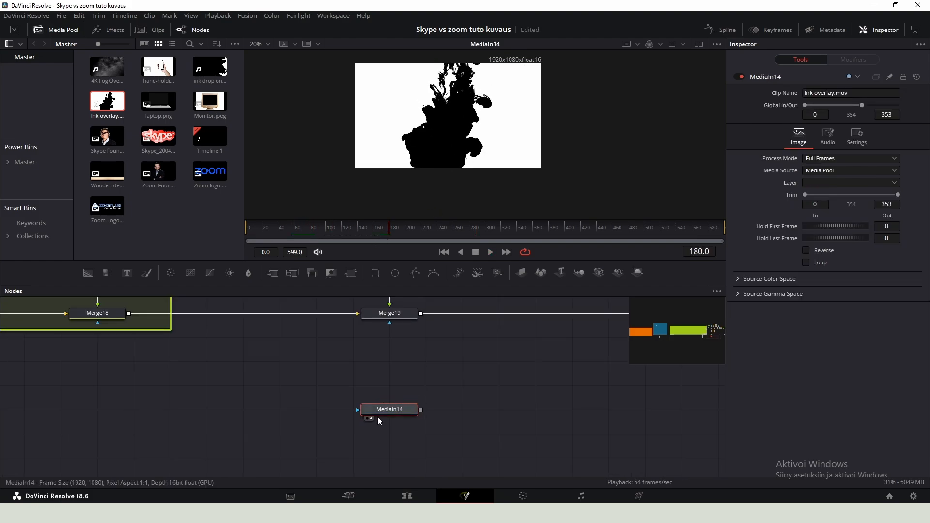
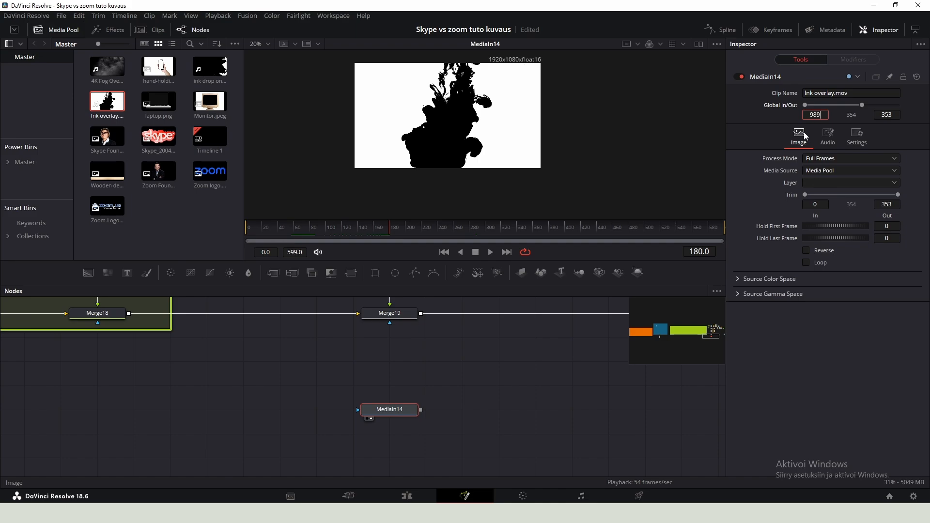
- Set the ink overlay clip's global in point to frame 99
{"action": "type", "text": "9.0"}
- Insert a Transform node fed by the ink overlay clip
{"action": "left_click", "coordinate": [387, 382]}
{"action": "key", "text": "shift+space"}
{"action": "type", "text": "trans"}
{"action": "key", "text": "Return"}
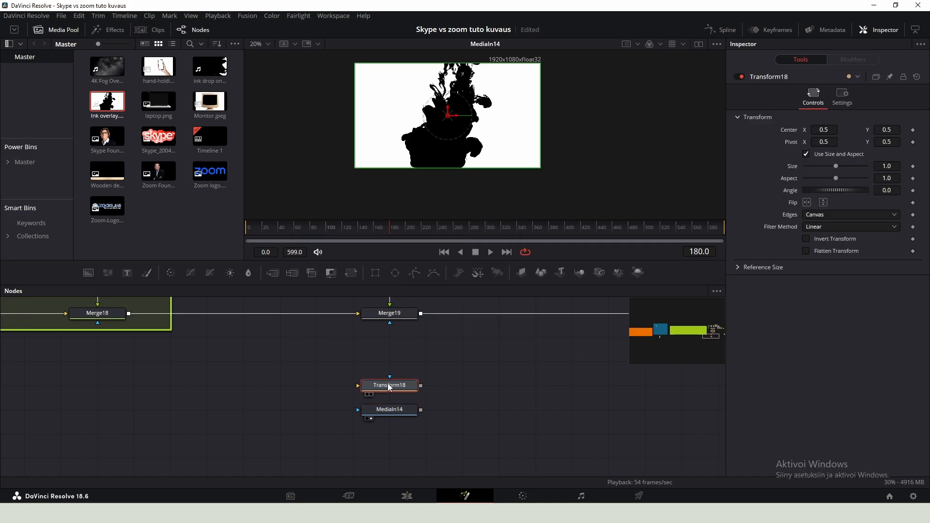
{"action": "left_click_drag", "start_coordinate": [387, 384], "coordinate": [420, 412]}
- Flip the ink transform vertically, enlarge it slightly and shift it lower in the frame
{"action": "key", "text": "1"}
{"action": "left_click", "coordinate": [824, 203]}
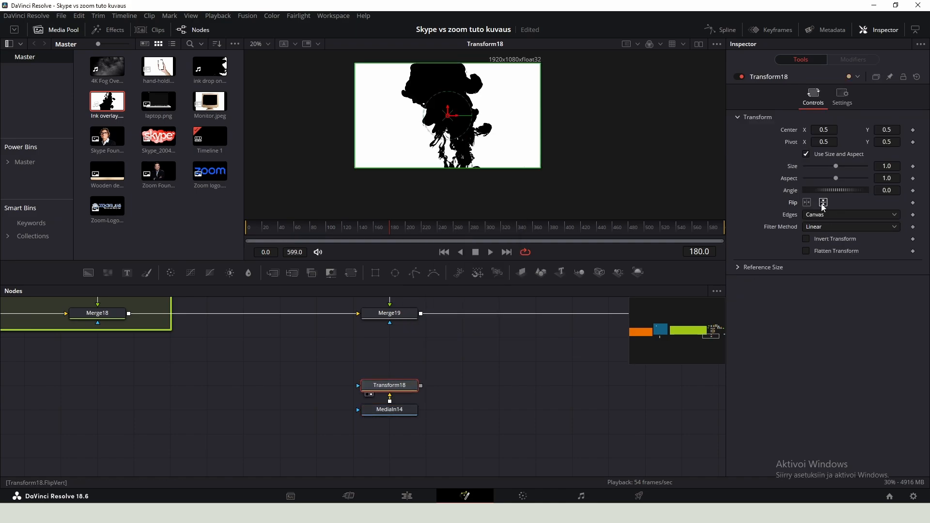
{"action": "left_click_drag", "start_coordinate": [836, 166], "coordinate": [839, 166]}
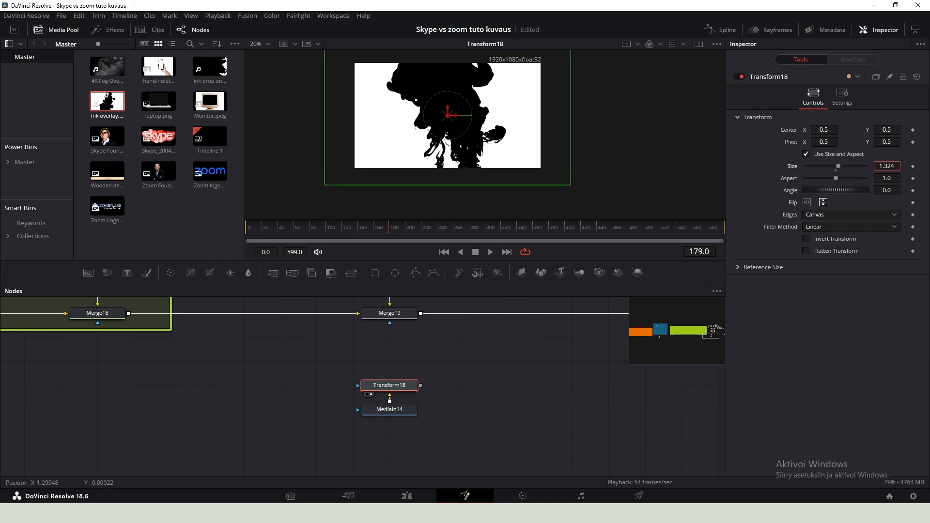
{"action": "left_click_drag", "start_coordinate": [450, 120], "coordinate": [451, 137]}
- Insert a Time Speed node after the ink clip, set its speed to 0.54 and preview it
{"action": "key", "text": "shift+space"}
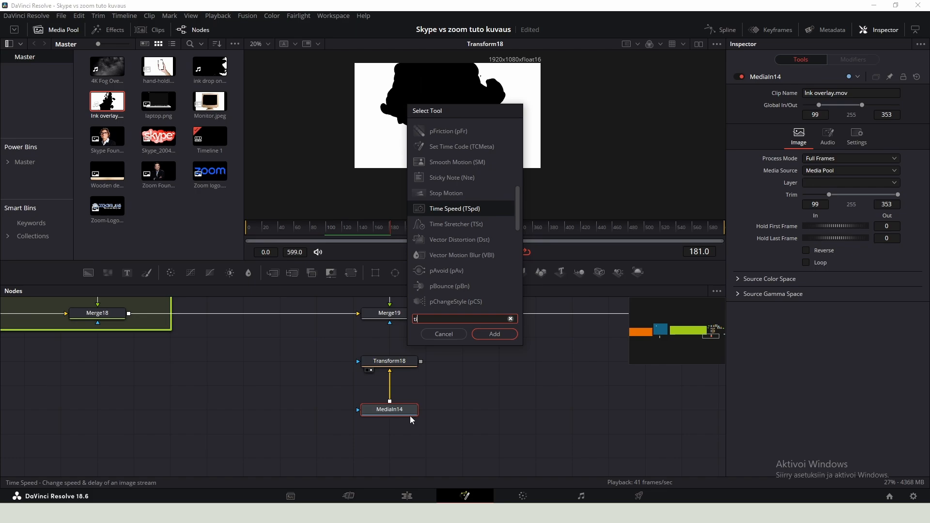
{"action": "type", "text": "time"}
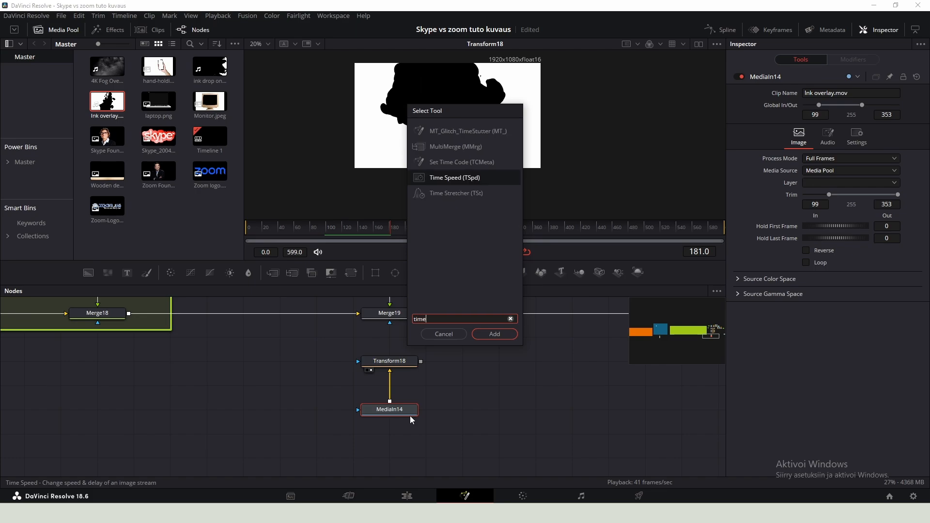
{"action": "key", "text": "Return"}
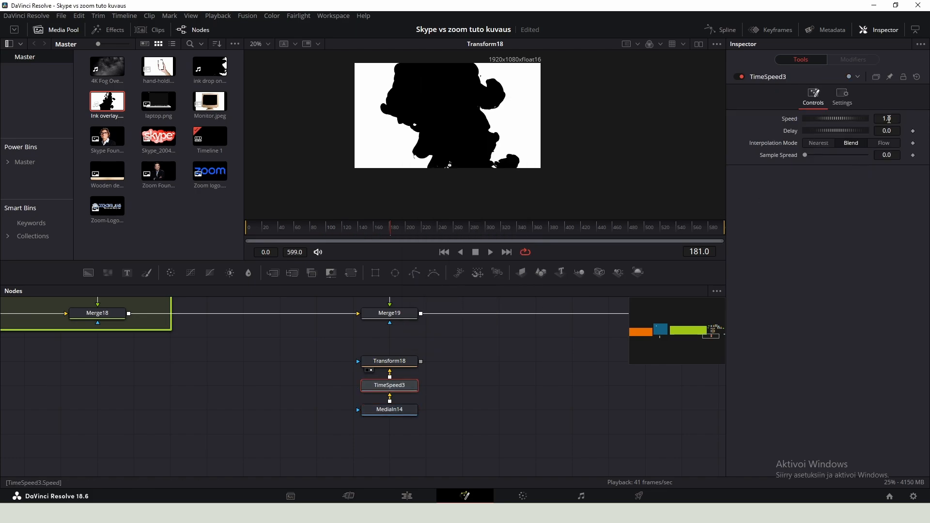
{"action": "left_click_drag", "start_coordinate": [889, 119], "coordinate": [867, 119]}
{"action": "left_click", "coordinate": [362, 231]}
{"action": "key", "text": "space"}
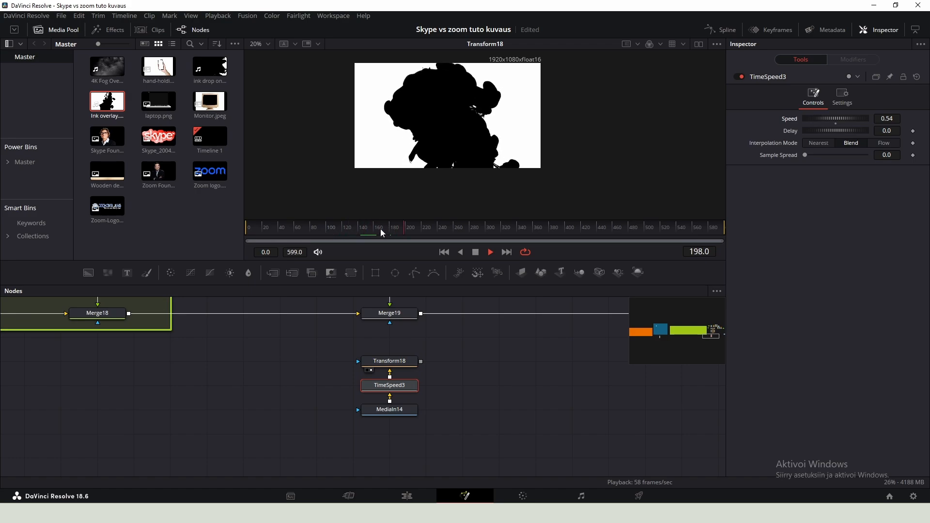
- Wire the ink chain into Merge19's mask through a new Bitmap node using the Luminance channel
{"action": "left_click", "coordinate": [453, 229]}
{"action": "key", "text": "space"}
{"action": "left_click_drag", "start_coordinate": [436, 358], "coordinate": [428, 380]}
{"action": "left_click_drag", "start_coordinate": [450, 373], "coordinate": [383, 345]}
{"action": "key", "text": "shift+space"}
{"action": "type", "text": "bit"}
{"action": "key", "text": "Return"}
{"action": "left_click", "coordinate": [390, 388]}
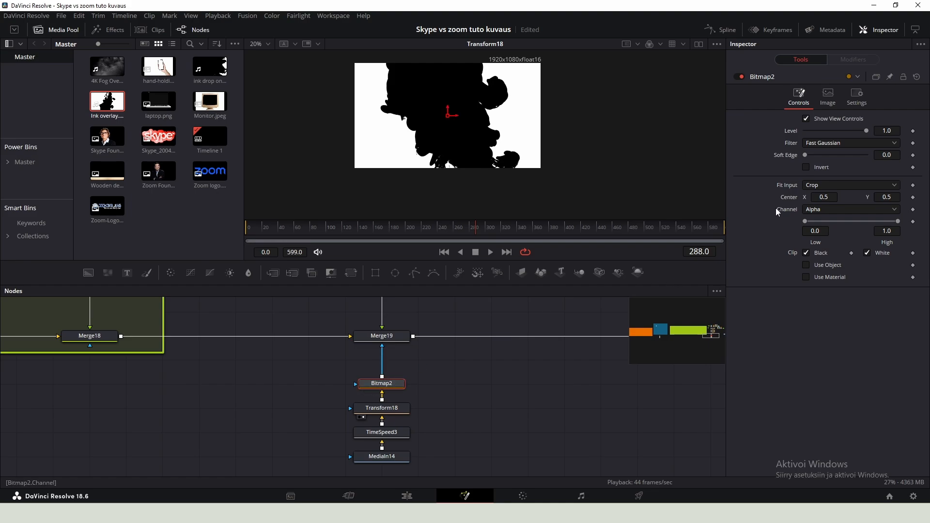
{"action": "left_click", "coordinate": [814, 215]}
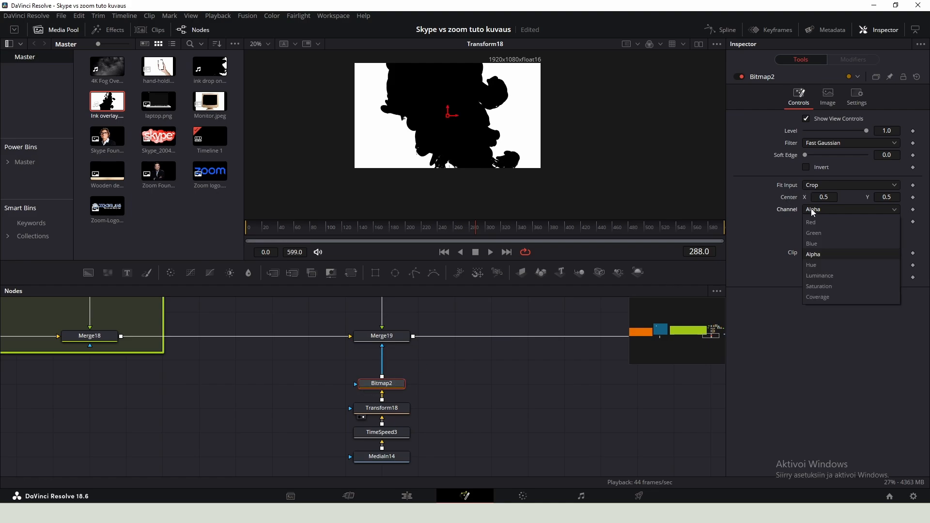
{"action": "left_click", "coordinate": [831, 279]}
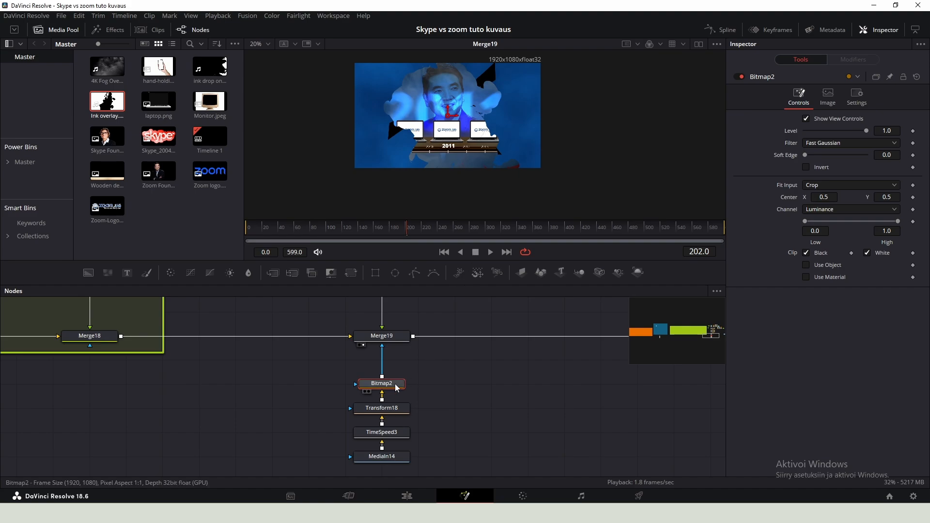
- Set the ink clip's Hold First Frame to 115
{"action": "left_click", "coordinate": [391, 459]}
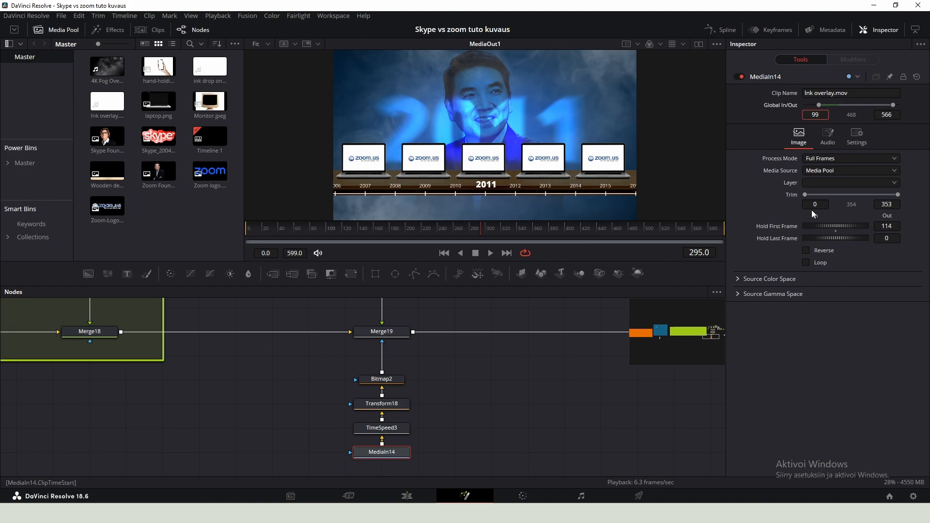
{"action": "left_click", "coordinate": [896, 227]}
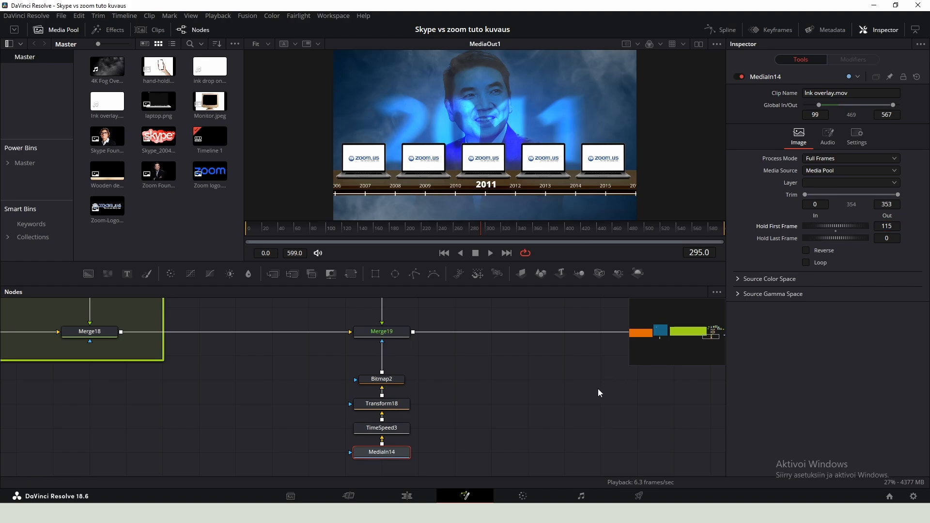
- Set Merge19's blend to 0
{"action": "left_click", "coordinate": [382, 331]}
{"action": "left_click", "coordinate": [218, 15]}
{"action": "left_click", "coordinate": [677, 259]}
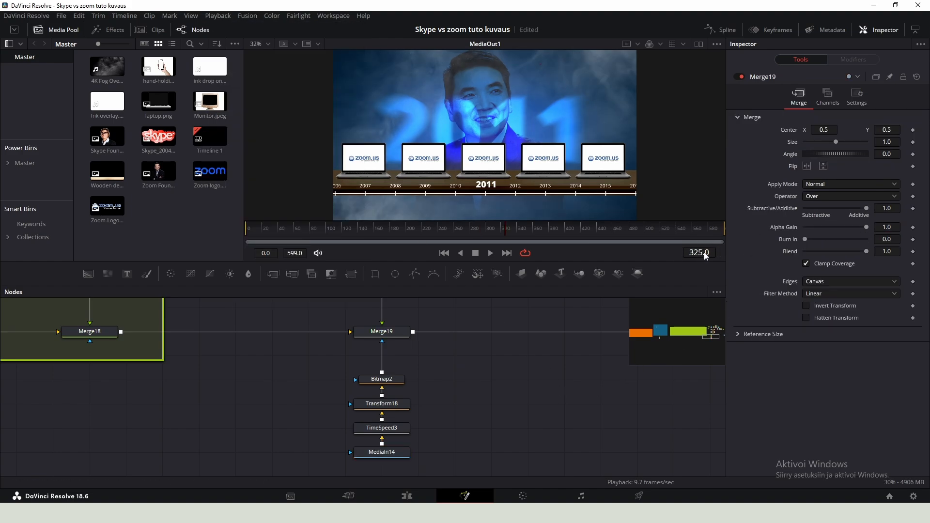
{"action": "scroll", "coordinate": [393, 407], "scroll_direction": "down", "scroll_amount": 4}
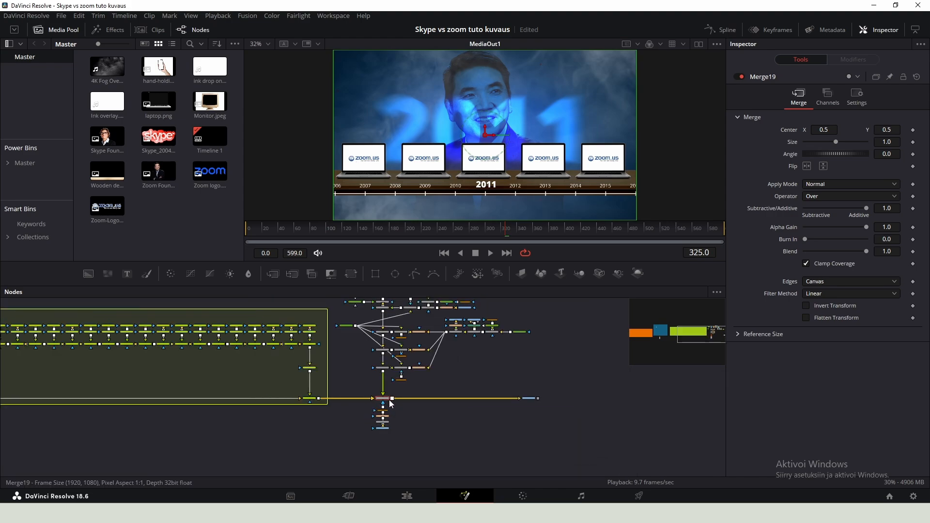
{"action": "scroll", "coordinate": [391, 403], "scroll_direction": "up", "scroll_amount": 5}
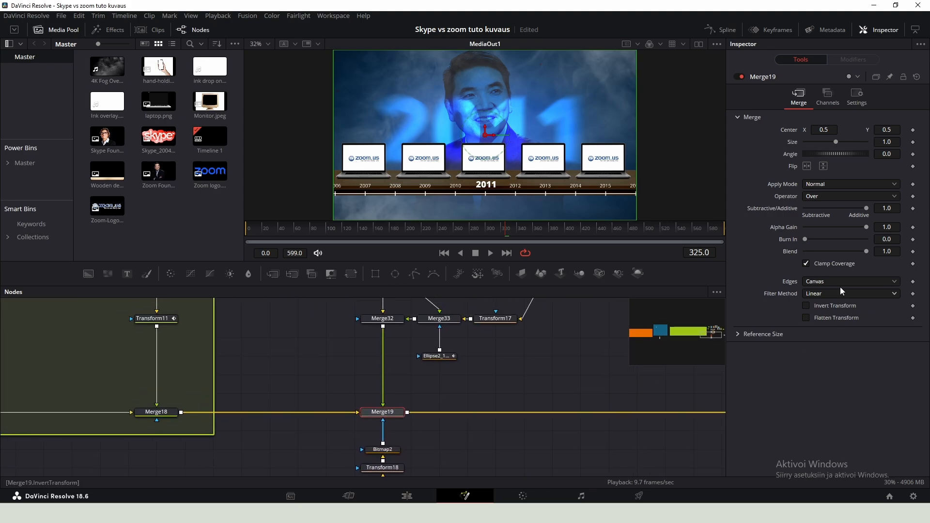
{"action": "left_click_drag", "start_coordinate": [867, 250], "coordinate": [782, 247]}
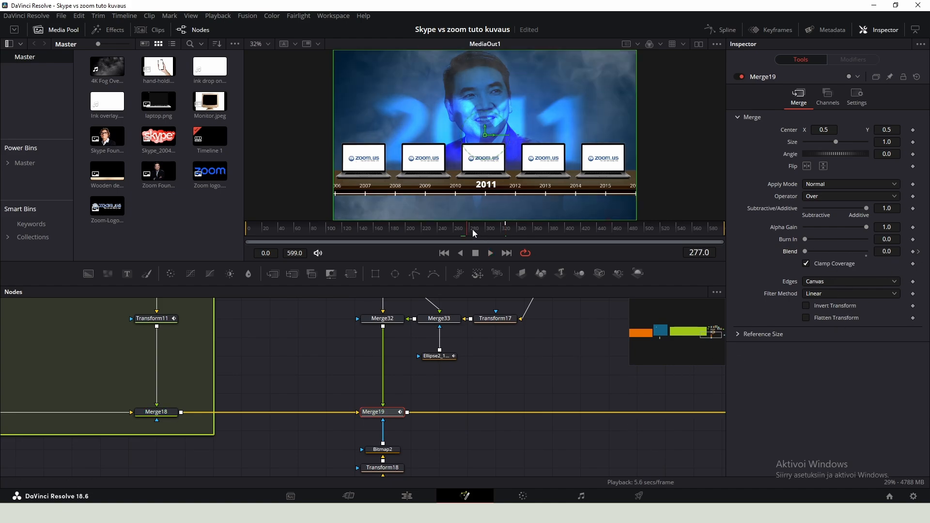
- Remove the Time Speed node from the ink chain and stop playback
{"action": "scroll", "coordinate": [424, 409], "scroll_direction": "down", "scroll_amount": 3}
{"action": "scroll", "coordinate": [424, 409], "scroll_direction": "up", "scroll_amount": 3}
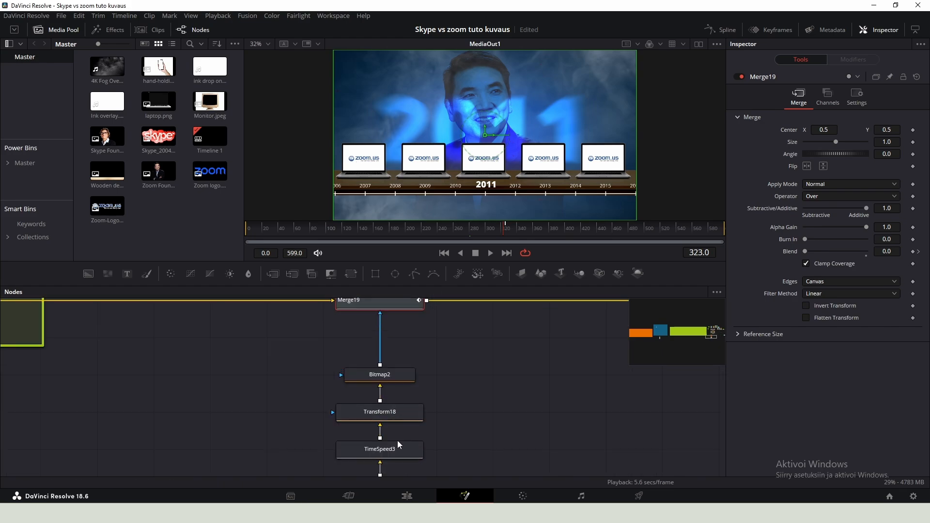
{"action": "left_click", "coordinate": [397, 446]}
{"action": "scroll", "coordinate": [398, 446], "scroll_direction": "down", "scroll_amount": 1}
{"action": "left_click_drag", "start_coordinate": [397, 446], "coordinate": [397, 427]}
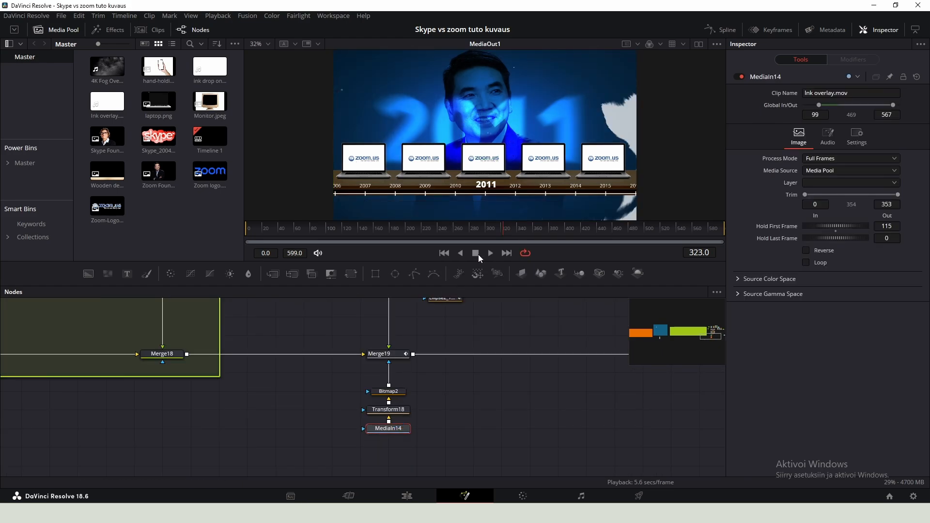
{"action": "left_click", "coordinate": [477, 254]}
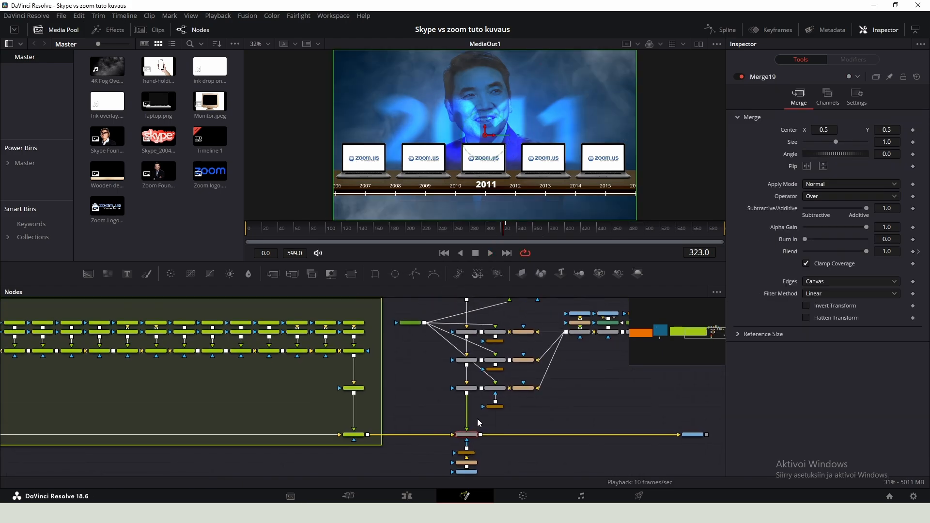
- Insert a Vignette node after Merge18 in the blue scene
{"action": "scroll", "coordinate": [478, 419], "scroll_direction": "down", "scroll_amount": 3}
{"action": "left_click_drag", "start_coordinate": [560, 456], "coordinate": [460, 385]}
{"action": "left_click", "coordinate": [460, 428]}
{"action": "scroll", "coordinate": [460, 428], "scroll_direction": "up", "scroll_amount": 4}
{"action": "left_click", "coordinate": [365, 411]}
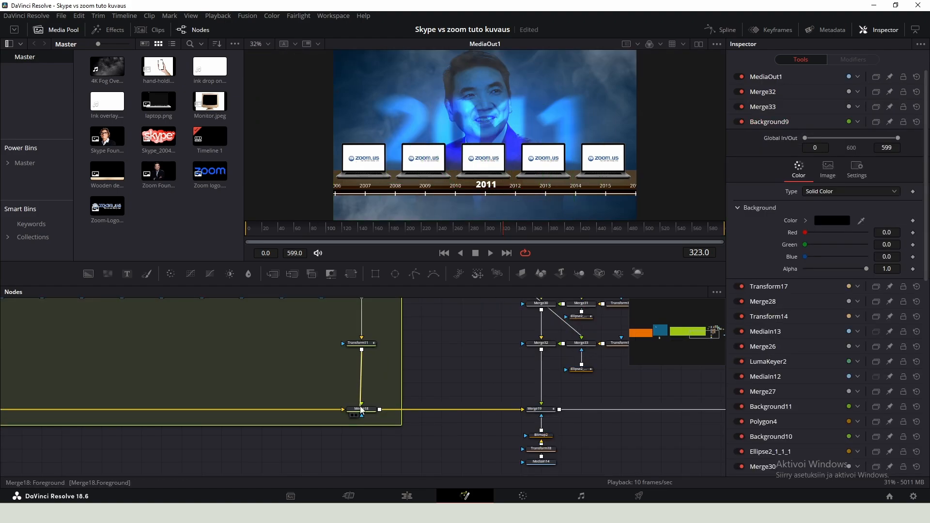
{"action": "key", "text": "shift+space"}
{"action": "type", "text": "vig"}
{"action": "key", "text": "Return"}
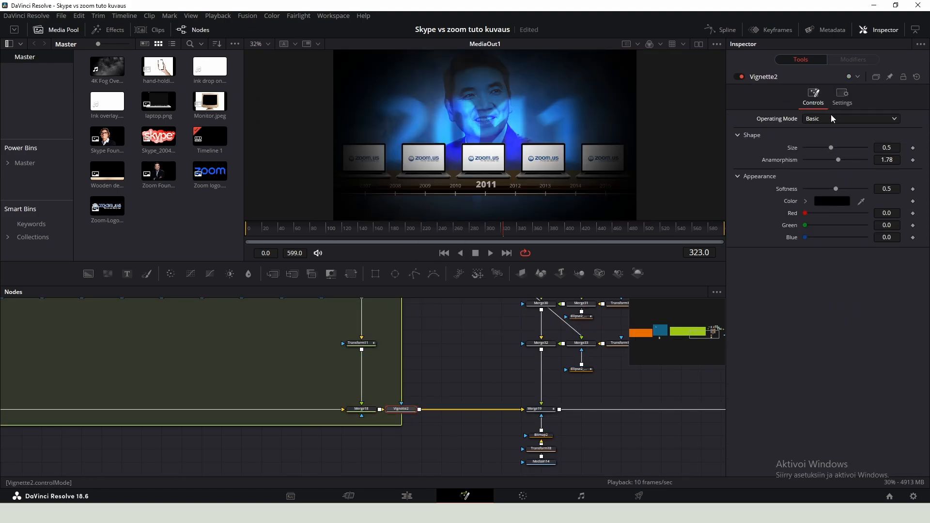
- Switch the vignette to Advanced mode, set its size to 0.7175 and save the project
{"action": "left_click", "coordinate": [828, 120]}
{"action": "left_click", "coordinate": [824, 148]}
{"action": "left_click_drag", "start_coordinate": [852, 221], "coordinate": [850, 221]}
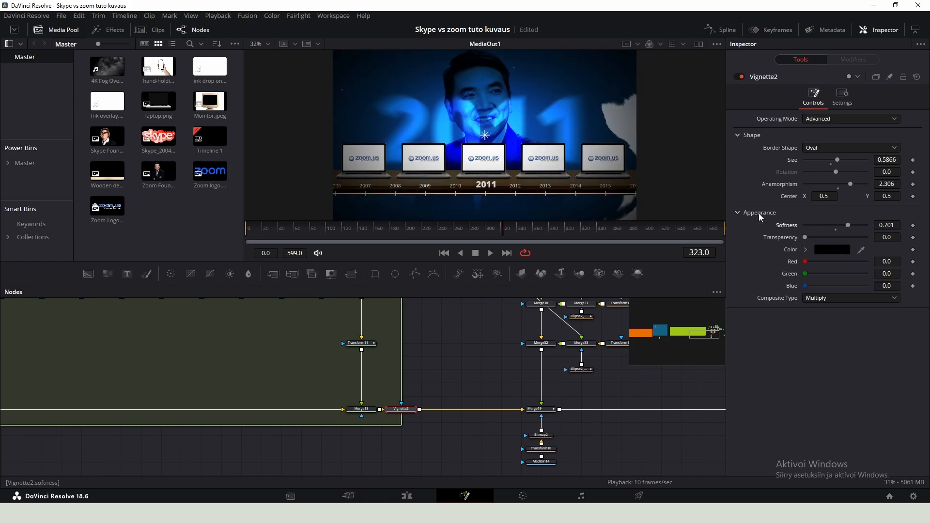
{"action": "left_click", "coordinate": [739, 76]}
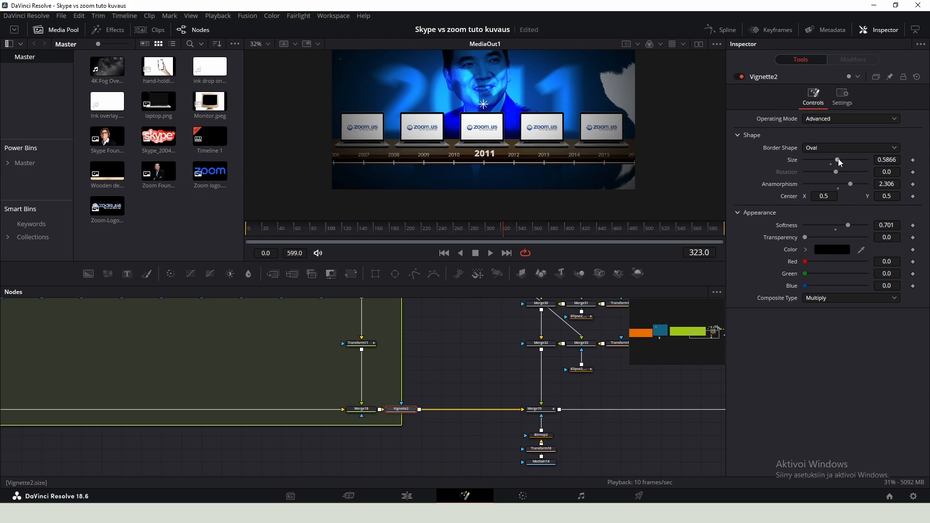
{"action": "left_click_drag", "start_coordinate": [839, 158], "coordinate": [848, 158]}
{"action": "scroll", "coordinate": [581, 169], "scroll_direction": "down", "scroll_amount": 1}
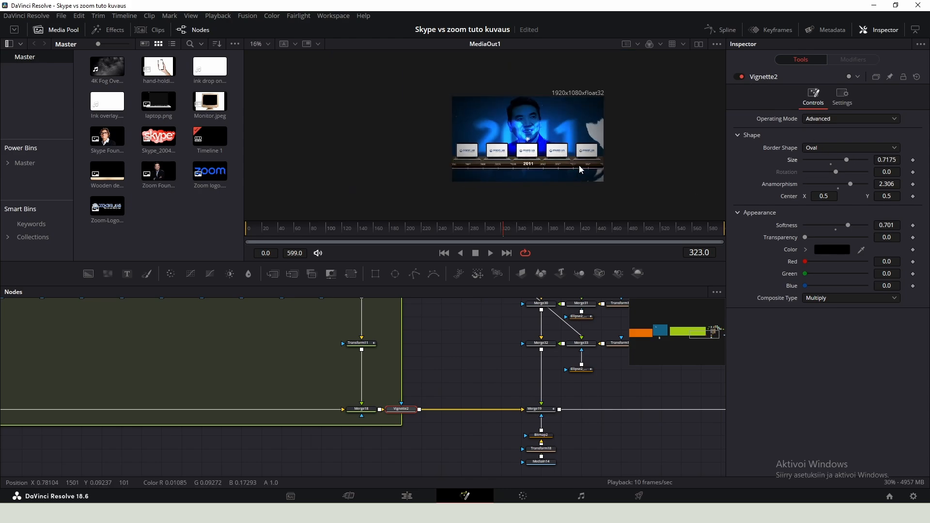
{"action": "scroll", "coordinate": [542, 165], "scroll_direction": "up", "scroll_amount": 1}
{"action": "scroll", "coordinate": [472, 154], "scroll_direction": "down", "scroll_amount": 1}
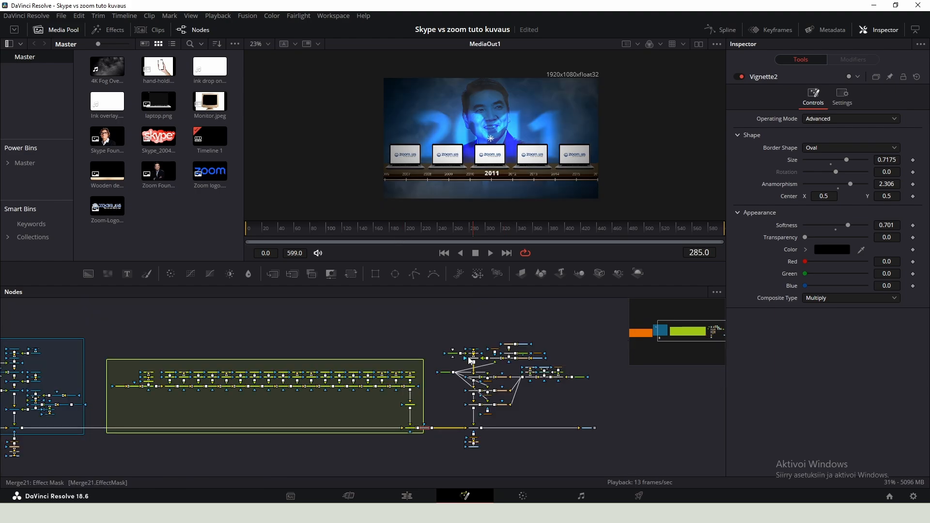
{"action": "key", "text": "ctrl+s"}
- Copy the FastNoise1 and Merge20 nodes from the existing composition
{"action": "left_click_drag", "start_coordinate": [448, 330], "coordinate": [577, 465]}
{"action": "scroll", "coordinate": [475, 356], "scroll_direction": "up", "scroll_amount": 2}
{"action": "scroll", "coordinate": [471, 356], "scroll_direction": "up", "scroll_amount": 3}
{"action": "left_click", "coordinate": [417, 360]}
{"action": "left_click", "coordinate": [372, 353]}
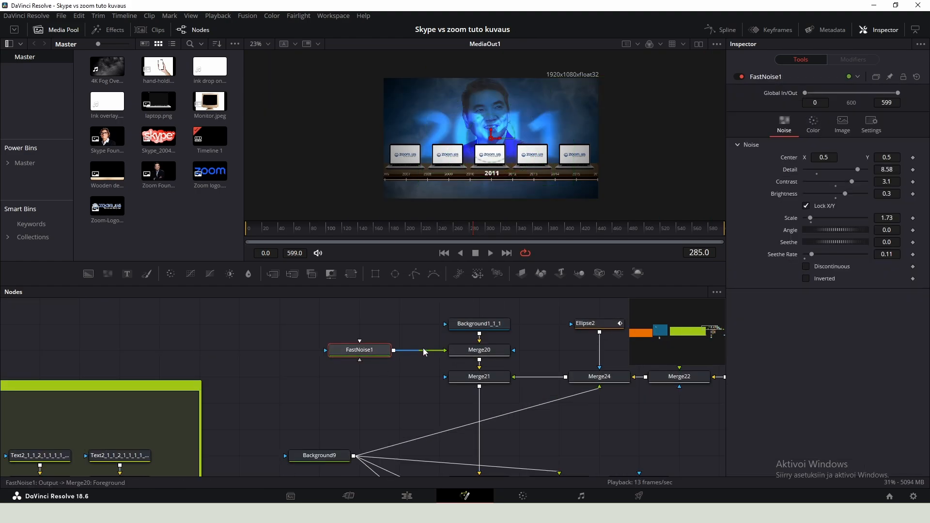
{"action": "left_click", "coordinate": [470, 353]}
{"action": "left_click", "coordinate": [359, 350], "text": "ctrl"}
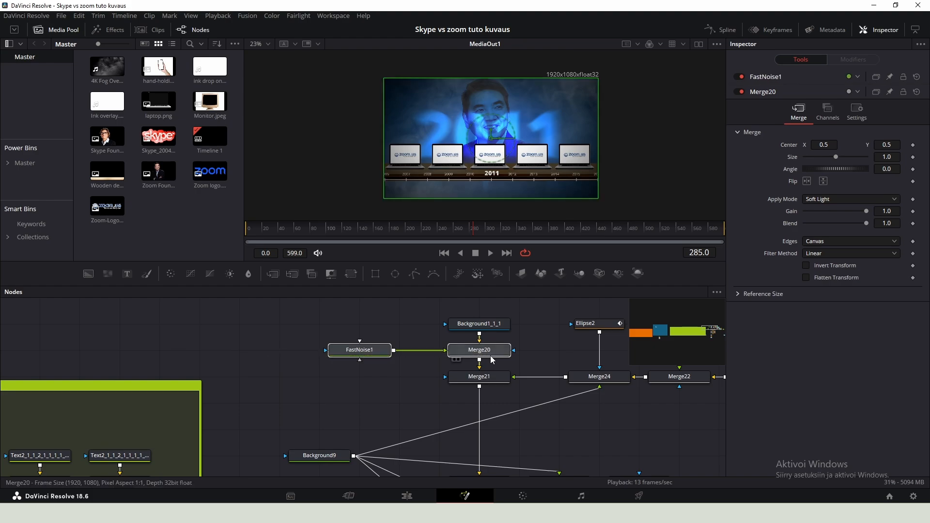
- Paste the copied noise and merge nodes into the first scene's node group
{"action": "scroll", "coordinate": [495, 354], "scroll_direction": "down", "scroll_amount": 5}
{"action": "left_click_drag", "start_coordinate": [166, 391], "coordinate": [673, 318]}
{"action": "scroll", "coordinate": [305, 344], "scroll_direction": "up", "scroll_amount": 5}
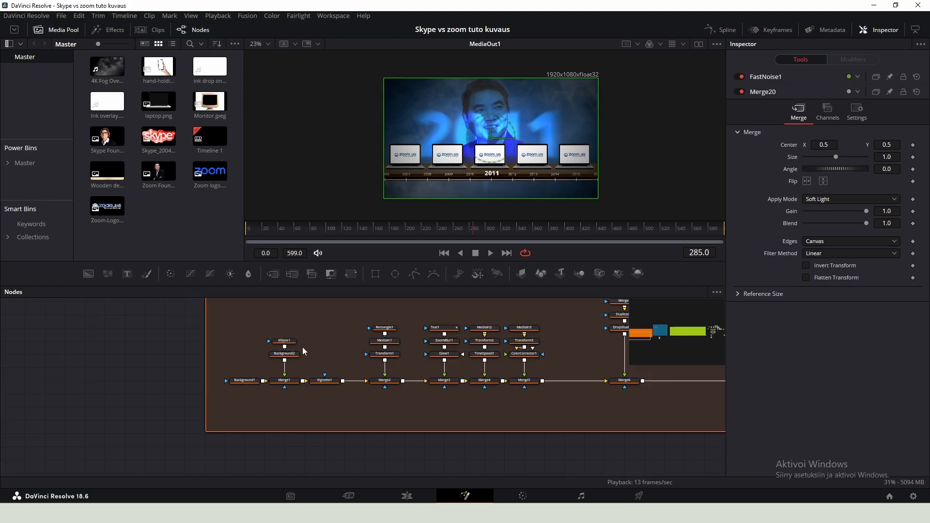
{"action": "scroll", "coordinate": [258, 339], "scroll_direction": "down", "scroll_amount": 3}
{"action": "left_click_drag", "start_coordinate": [223, 342], "coordinate": [227, 323]}
{"action": "scroll", "coordinate": [216, 339], "scroll_direction": "up", "scroll_amount": 3}
{"action": "left_click_drag", "start_coordinate": [228, 323], "coordinate": [229, 391]}
{"action": "scroll", "coordinate": [331, 391], "scroll_direction": "up", "scroll_amount": 2}
{"action": "key", "text": "ctrl+v"}
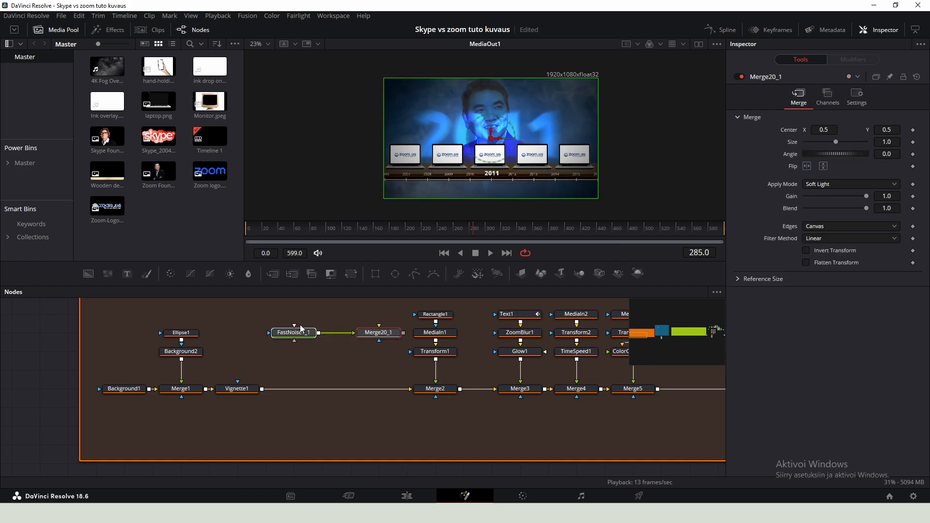
- Insert the pasted Merge20_1 between Vignette1 and Merge2, with FastNoise1_1 as its foreground
{"action": "left_click_drag", "start_coordinate": [300, 328], "coordinate": [284, 335]}
{"action": "left_click", "coordinate": [280, 341]}
{"action": "left_click_drag", "start_coordinate": [356, 336], "coordinate": [337, 394]}
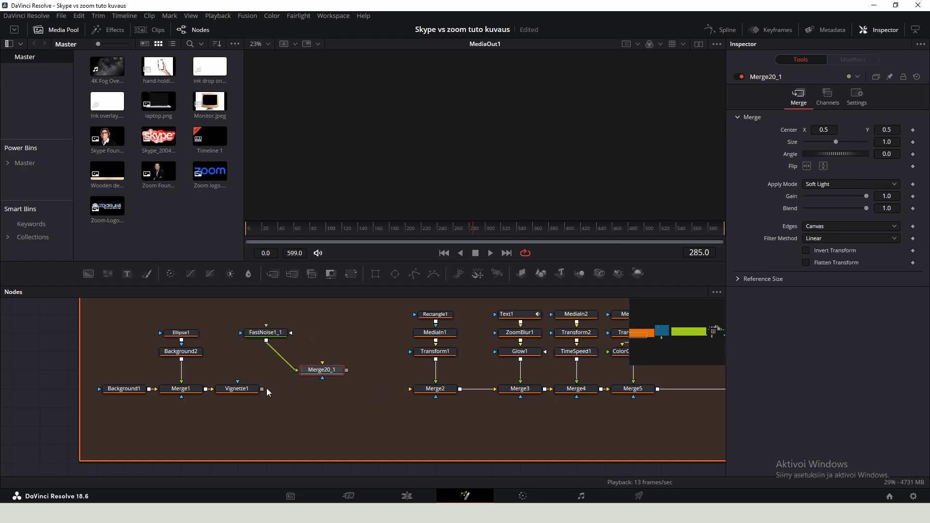
{"action": "left_click_drag", "start_coordinate": [262, 389], "coordinate": [414, 389]}
{"action": "left_click_drag", "start_coordinate": [325, 368], "coordinate": [324, 380]}
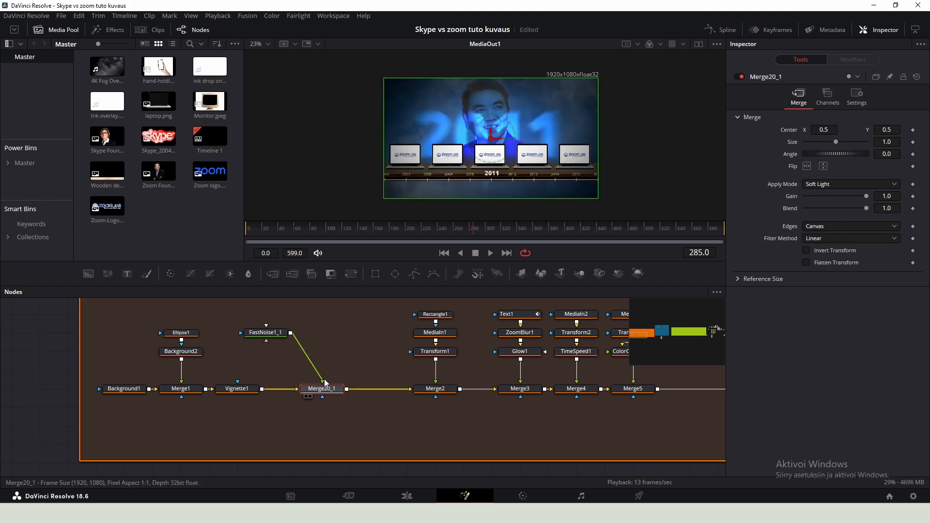
{"action": "left_click_drag", "start_coordinate": [265, 332], "coordinate": [322, 352]}
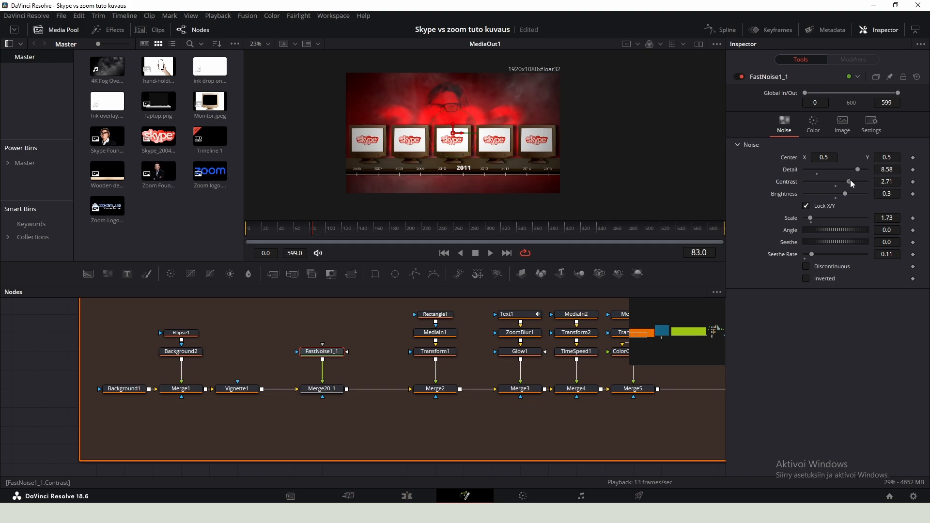
{"action": "left_click", "coordinate": [329, 389], "text": "ctrl"}
- Paste the noise and merge nodes again into the second scene's node group
{"action": "scroll", "coordinate": [398, 371], "scroll_direction": "down", "scroll_amount": 5}
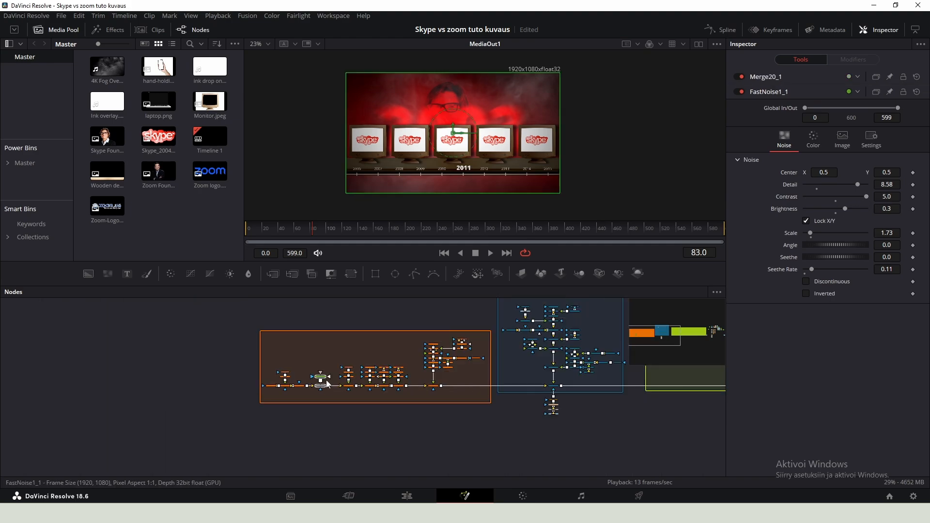
{"action": "scroll", "coordinate": [397, 371], "scroll_direction": "up", "scroll_amount": 5}
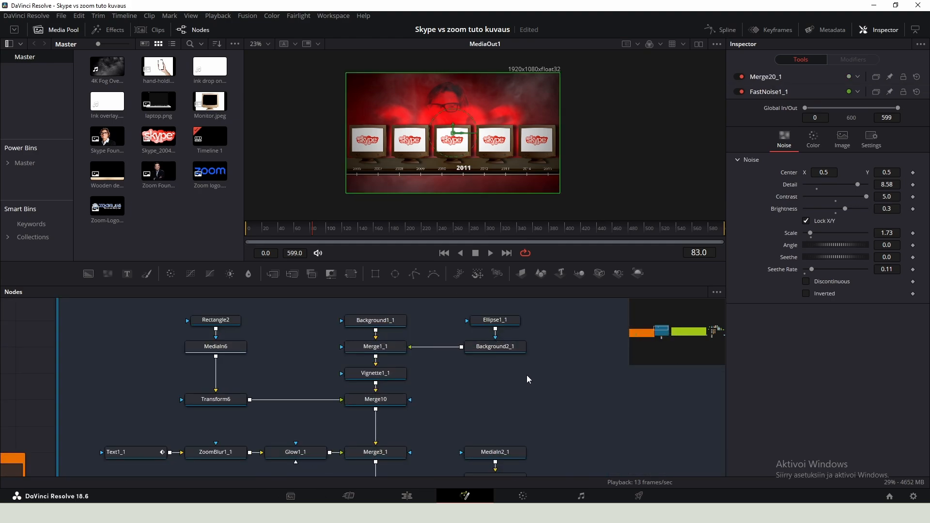
{"action": "key", "text": "ctrl+v"}
{"action": "left_click_drag", "start_coordinate": [489, 400], "coordinate": [576, 351]}
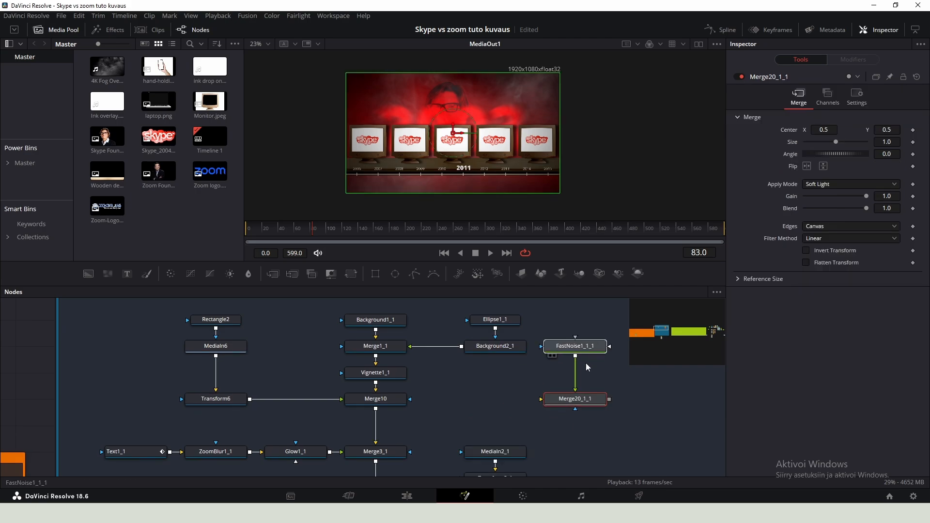
- Insert Merge20_1_1 between Vignette1_1 and Merge10, fed by FastNoise1_1_1 as foreground
{"action": "left_click", "coordinate": [376, 399]}
{"action": "left_click_drag", "start_coordinate": [376, 399], "coordinate": [376, 426]}
{"action": "left_click", "coordinate": [216, 399]}
{"action": "left_click_drag", "start_coordinate": [216, 399], "coordinate": [216, 425]}
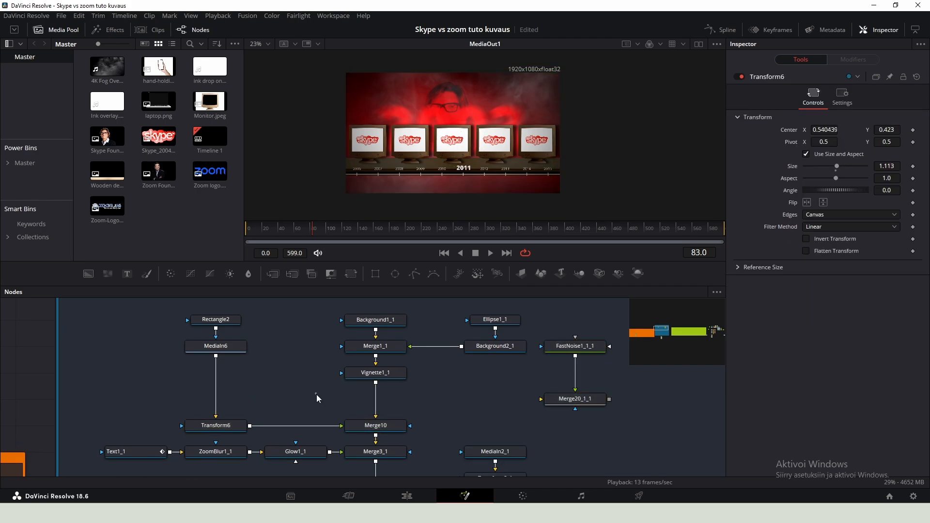
{"action": "left_click_drag", "start_coordinate": [545, 400], "coordinate": [376, 400]}
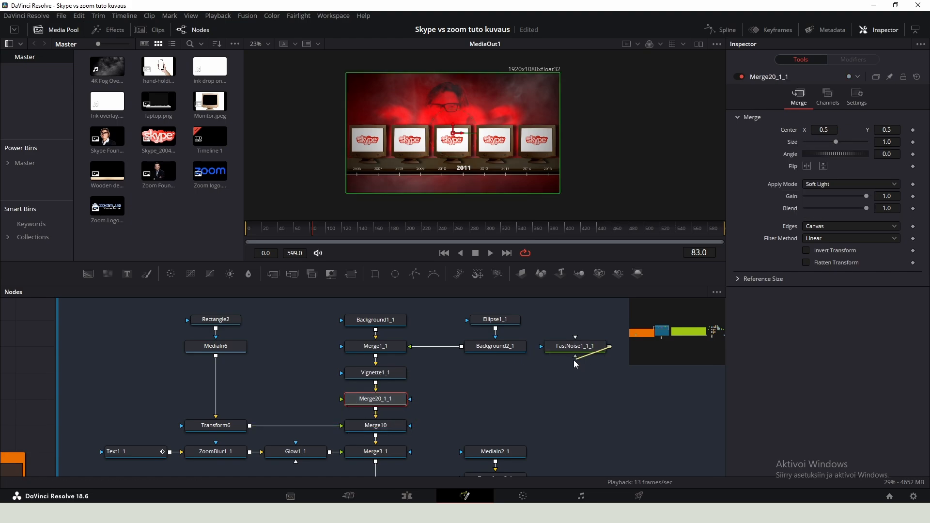
{"action": "left_click_drag", "start_coordinate": [573, 360], "coordinate": [376, 399]}
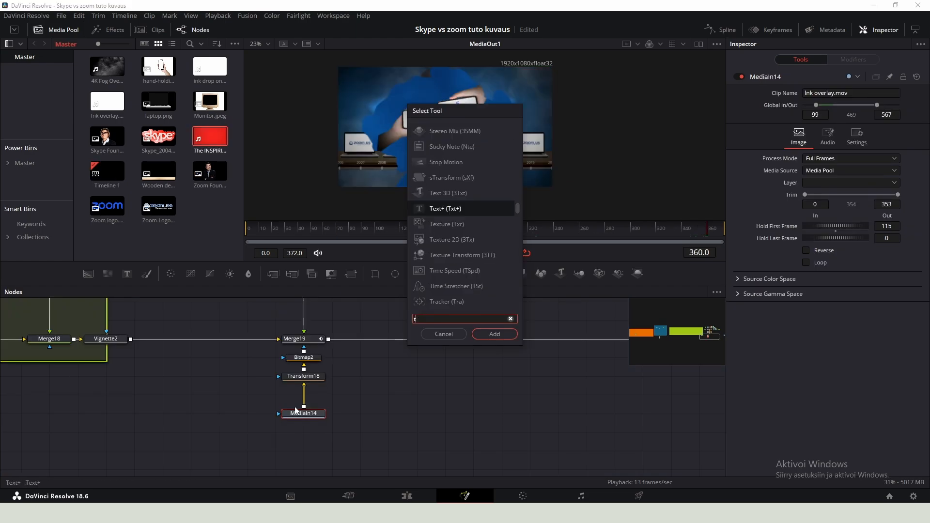
- Add a Time Speed node above MediaIn14 and set its speed to 1.39
{"action": "type", "text": "time"}
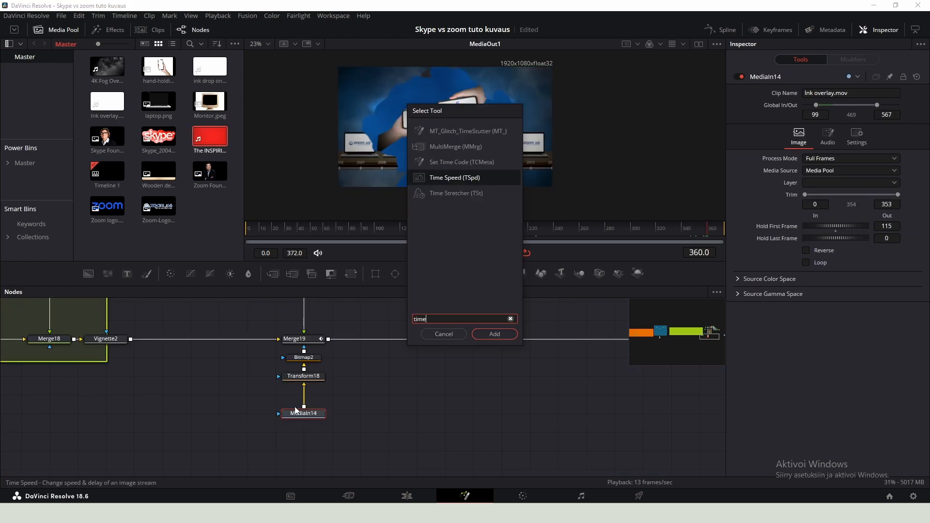
{"action": "key", "text": "Return"}
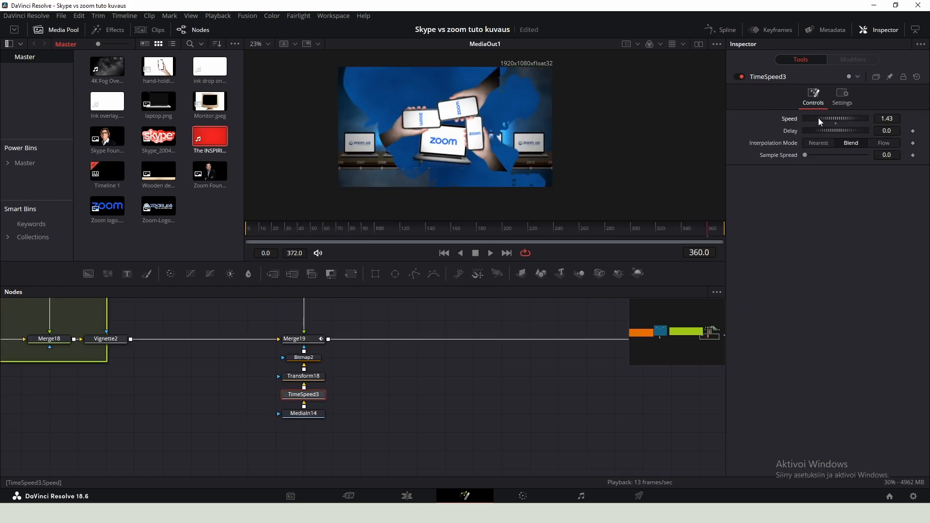
{"action": "left_click_drag", "start_coordinate": [887, 117], "coordinate": [885, 116]}
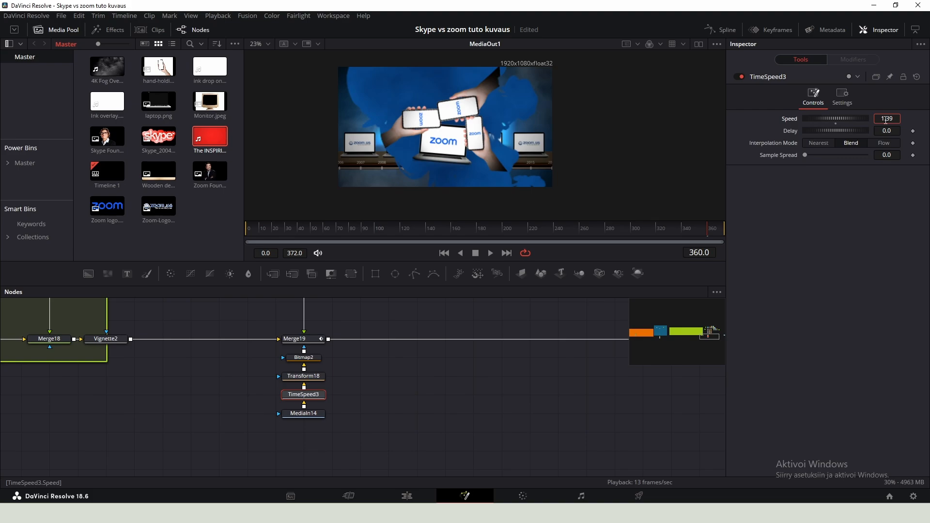
{"action": "left_click", "coordinate": [680, 231]}
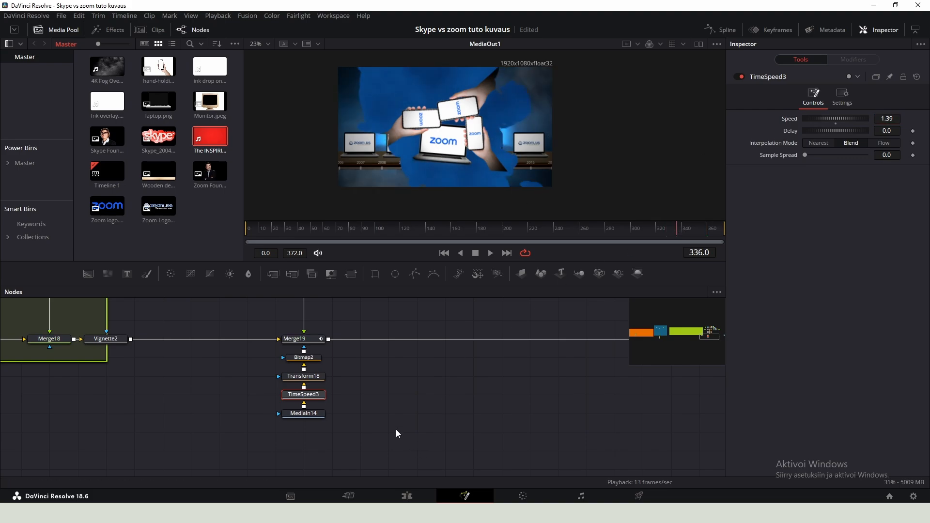
- Insert an Image Plane 3D node between Merge19 and MediaOut1
{"action": "scroll", "coordinate": [397, 430], "scroll_direction": "down", "scroll_amount": 2}
{"action": "scroll", "coordinate": [591, 375], "scroll_direction": "up", "scroll_amount": 1}
{"action": "left_click_drag", "start_coordinate": [678, 378], "coordinate": [429, 375]}
{"action": "scroll", "coordinate": [302, 387], "scroll_direction": "up", "scroll_amount": 2}
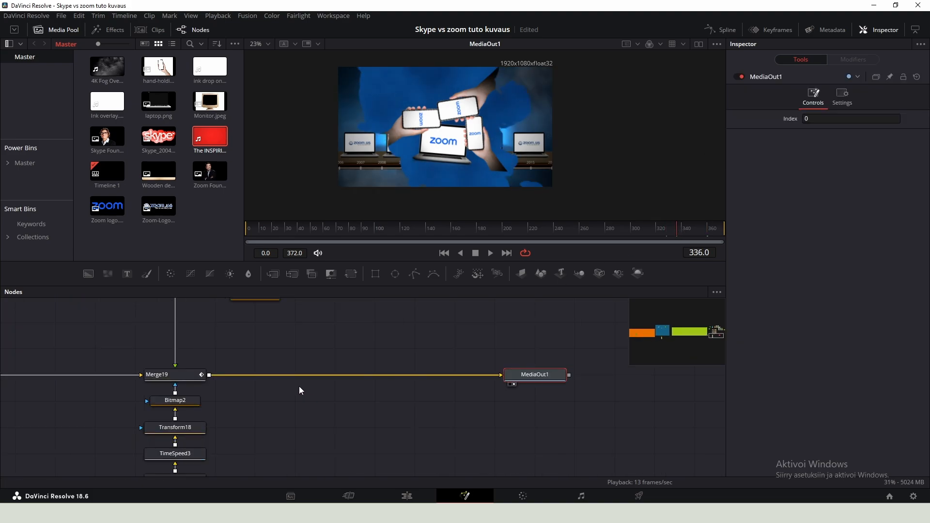
{"action": "left_click", "coordinate": [290, 388]}
{"action": "key", "text": "shift+space"}
{"action": "type", "text": "imagep"}
{"action": "key", "text": "Return"}
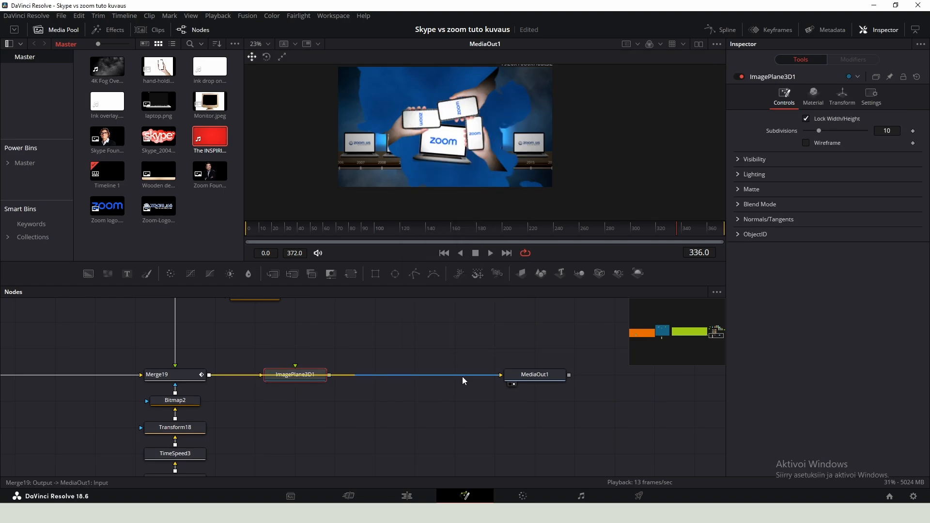
- Add a Renderer 3D after the image plane and connect it to MediaOut1
{"action": "left_click_drag", "start_coordinate": [462, 377], "coordinate": [269, 423]}
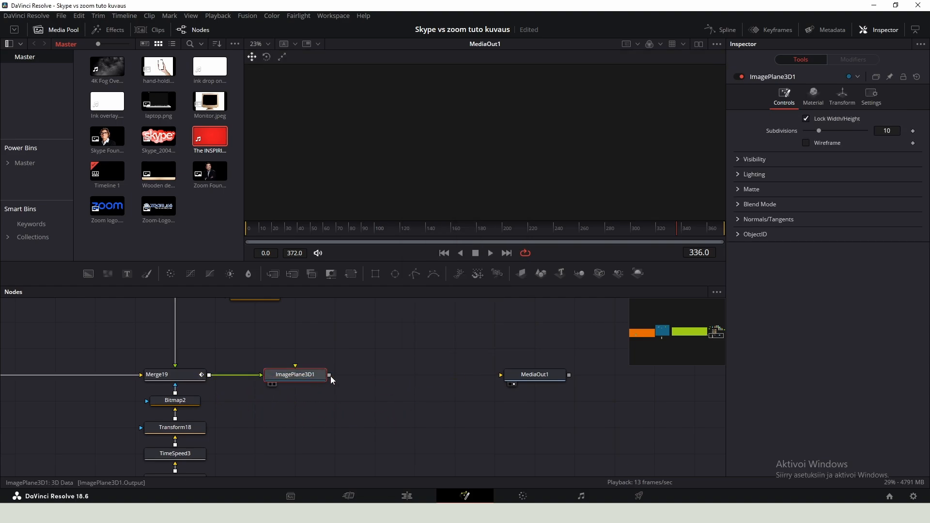
{"action": "key", "text": "shift+space"}
{"action": "type", "text": "render"}
{"action": "key", "text": "Return"}
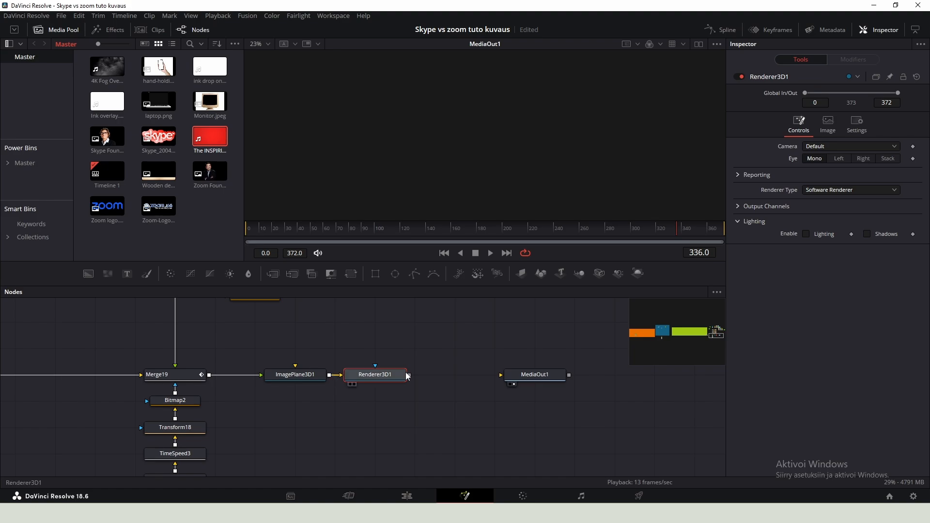
{"action": "left_click_drag", "start_coordinate": [409, 375], "coordinate": [524, 400]}
{"action": "left_click_drag", "start_coordinate": [378, 376], "coordinate": [417, 376]}
- Add a Camera 3D and merge it with the image plane through a Merge 3D node
{"action": "left_click", "coordinate": [346, 318]}
{"action": "key", "text": "shift+space"}
{"action": "type", "text": "cam"}
{"action": "key", "text": "Return"}
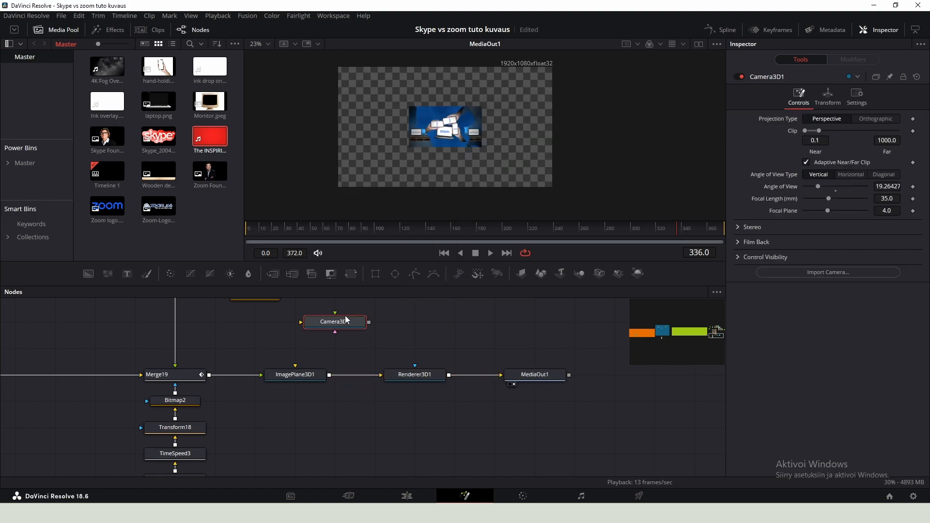
{"action": "left_click_drag", "start_coordinate": [369, 322], "coordinate": [332, 379]}
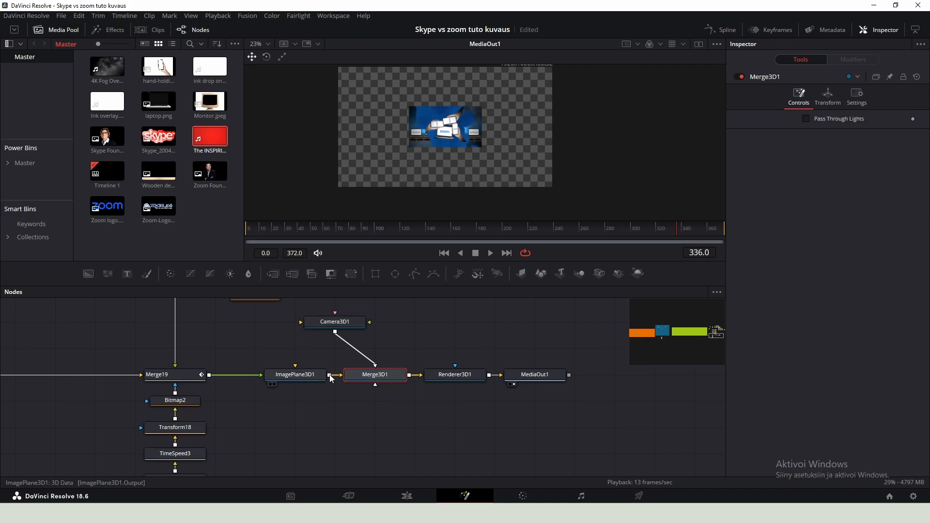
{"action": "left_click_drag", "start_coordinate": [344, 326], "coordinate": [385, 326]}
- Switch to two viewers, show ImagePlane3D1 in the left viewer and select the camera
{"action": "left_click", "coordinate": [56, 30]}
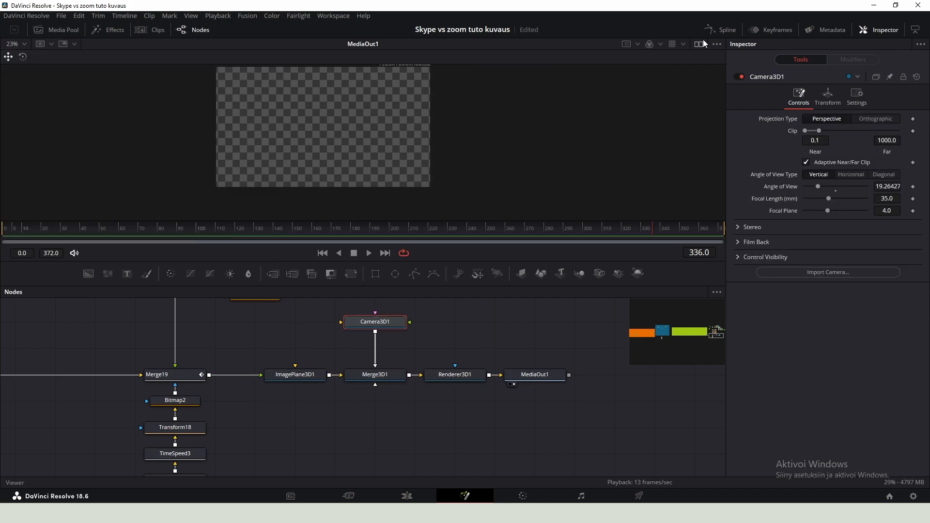
{"action": "left_click", "coordinate": [700, 44]}
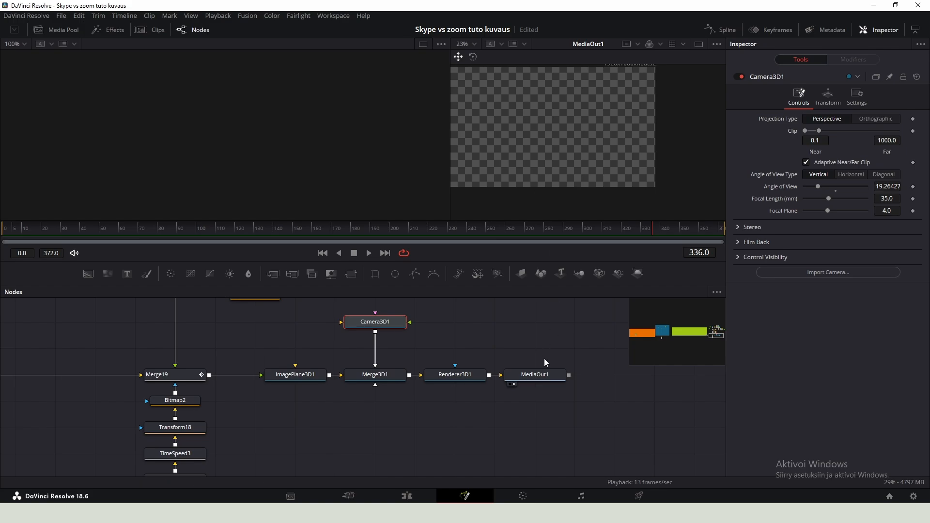
{"action": "left_click", "coordinate": [530, 377]}
{"action": "left_click", "coordinate": [305, 379]}
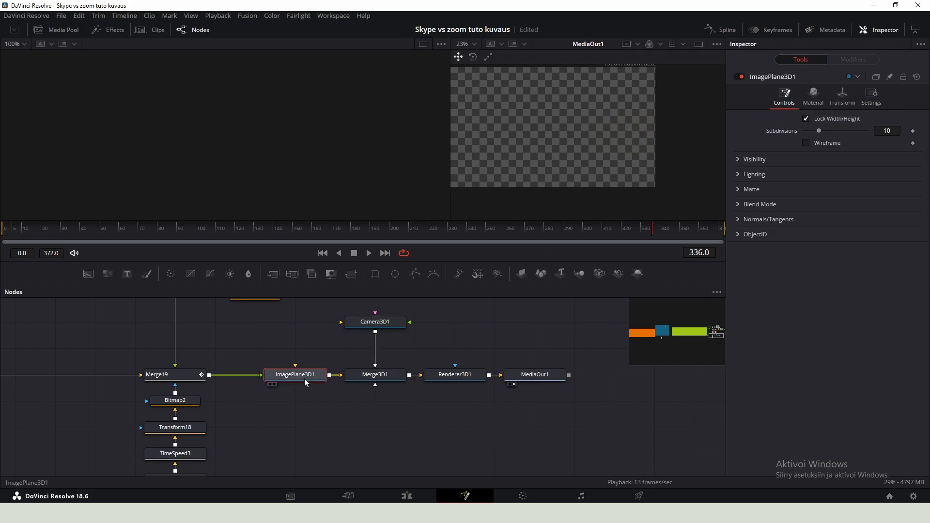
{"action": "key", "text": "1"}
{"action": "scroll", "coordinate": [235, 145], "scroll_direction": "up", "scroll_amount": 3}
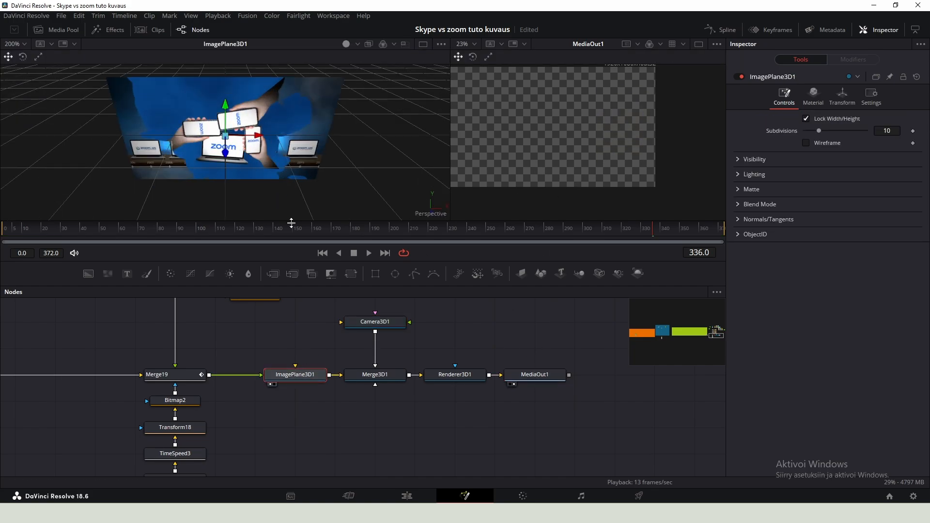
{"action": "left_click", "coordinate": [365, 325]}
- Move the camera close to the image plane and keyframe its Z translation and Z rotation at frame 0
{"action": "left_click_drag", "start_coordinate": [233, 144], "coordinate": [234, 165]}
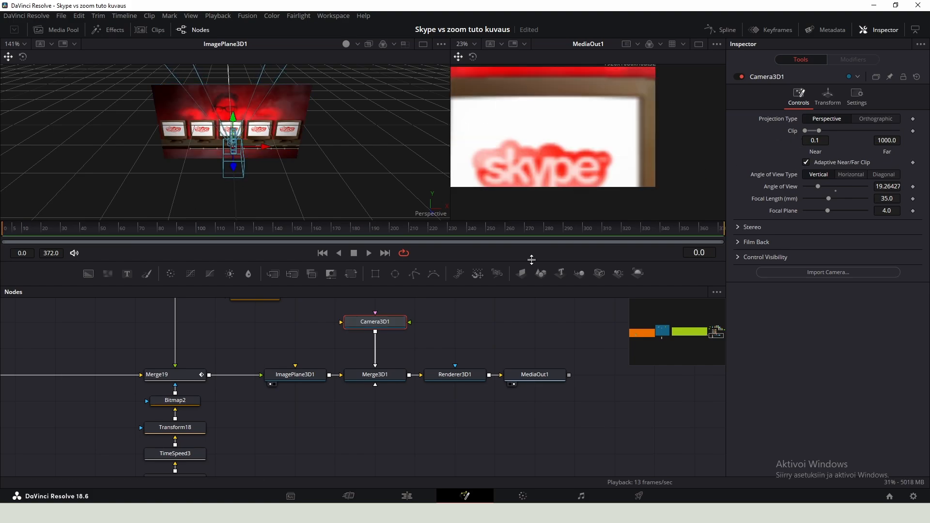
{"action": "left_click", "coordinate": [833, 99]}
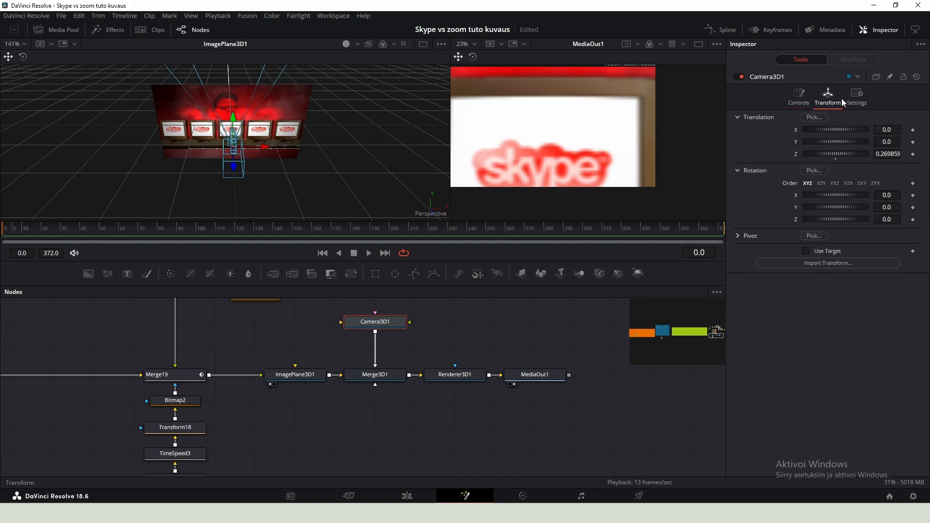
{"action": "left_click", "coordinate": [913, 155]}
{"action": "left_click", "coordinate": [913, 220]}
- Push the camera to Z about 0.10, keyframe its Y translation and set Y to -0.031
{"action": "left_click_drag", "start_coordinate": [236, 170], "coordinate": [230, 153]}
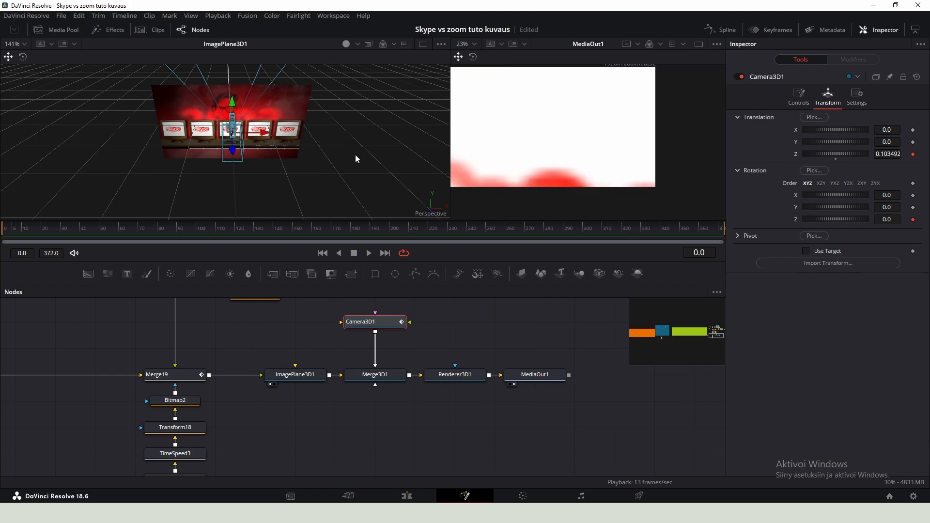
{"action": "left_click", "coordinate": [914, 143]}
{"action": "left_click_drag", "start_coordinate": [893, 142], "coordinate": [878, 142]}
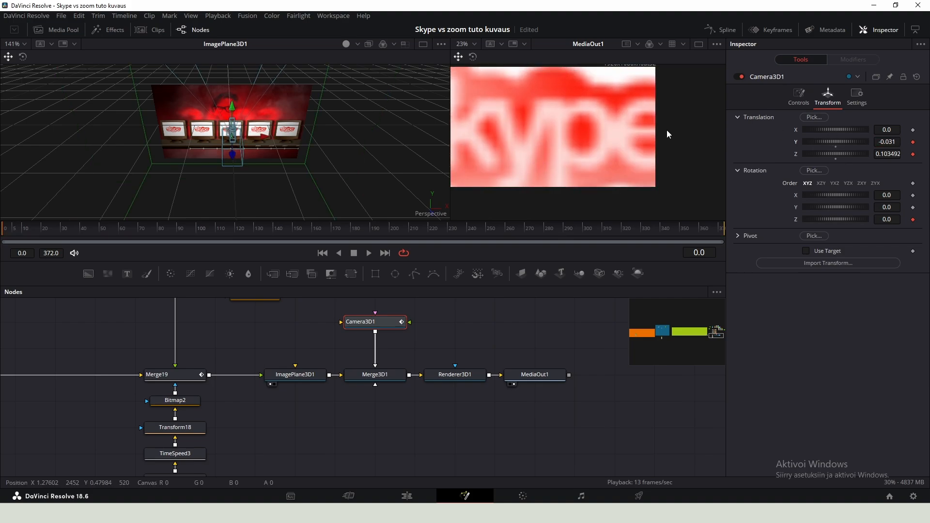
- At frame 225, pull the camera back to Z about 1.34 and set its Z rotation to 3.0
{"action": "left_click", "coordinate": [218, 16]}
{"action": "mouse_move", "coordinate": [257, 50]}
{"action": "left_click", "coordinate": [422, 53]}
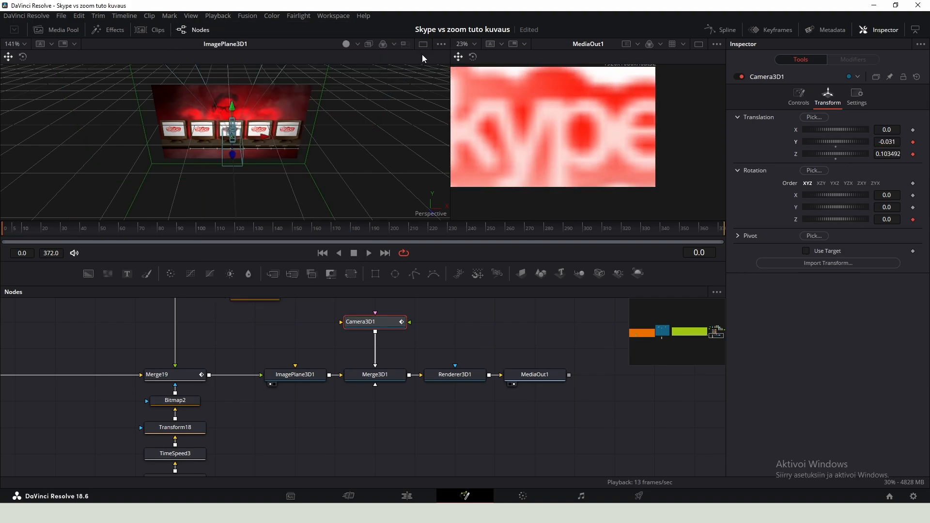
{"action": "left_click_drag", "start_coordinate": [886, 219], "coordinate": [918, 220]}
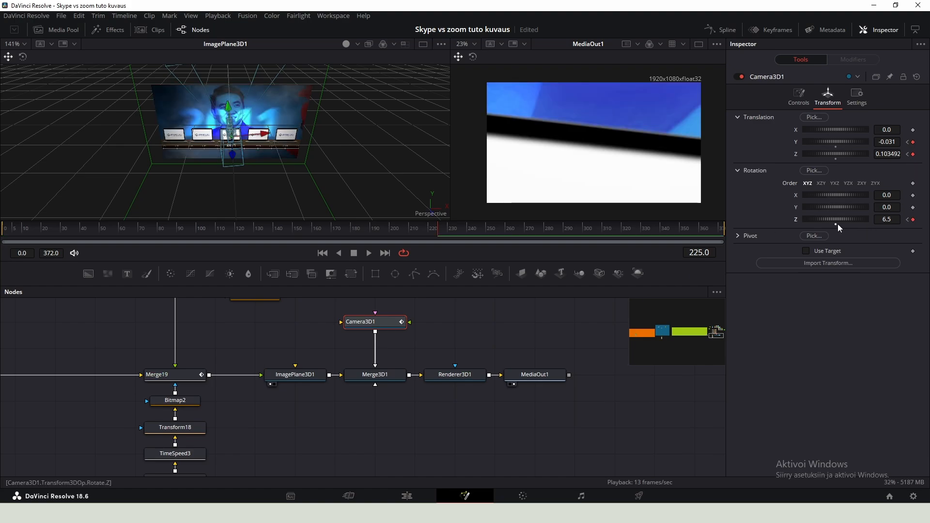
{"action": "left_click_drag", "start_coordinate": [890, 153], "coordinate": [923, 154]}
{"action": "left_click_drag", "start_coordinate": [884, 216], "coordinate": [867, 217]}
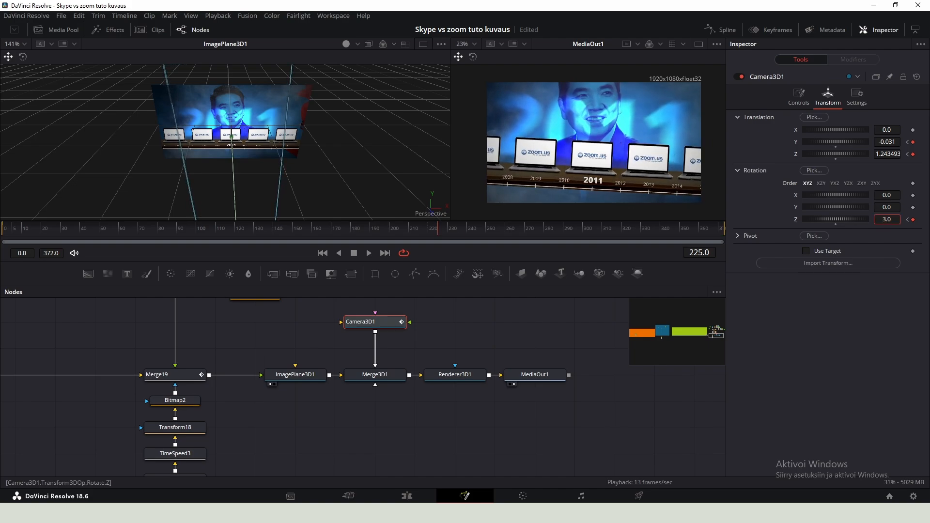
{"action": "left_click_drag", "start_coordinate": [887, 153], "coordinate": [891, 153]}
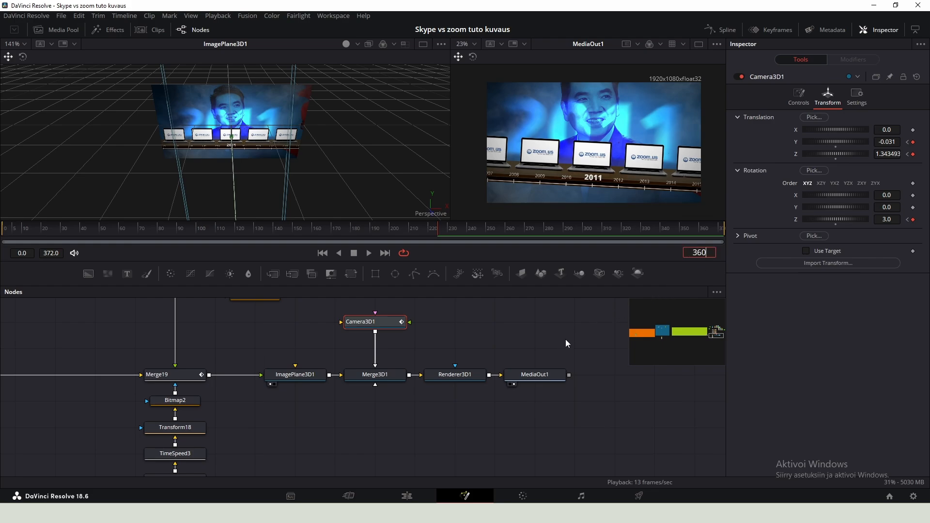
- At frame 360, set the camera's Z translation to about 1.10 and Y to -0.015
{"action": "key", "text": "Return"}
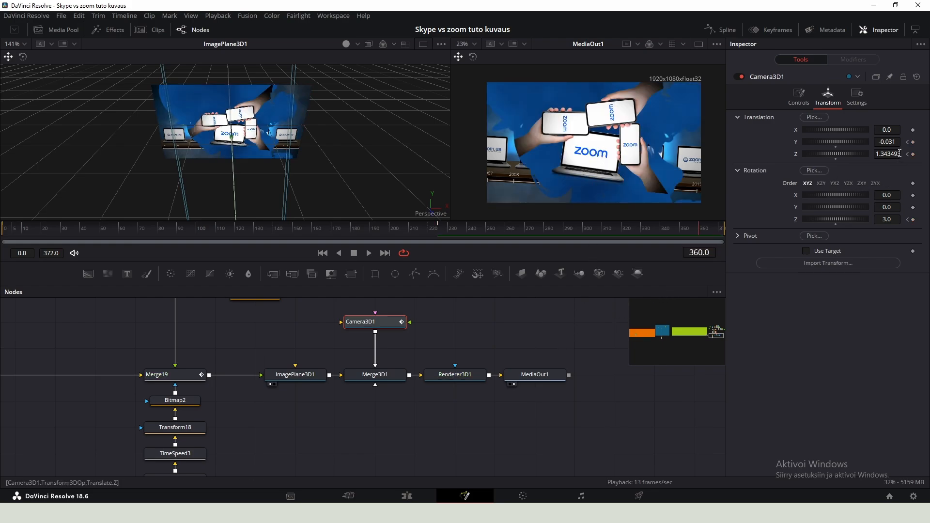
{"action": "left_click_drag", "start_coordinate": [901, 154], "coordinate": [888, 153]}
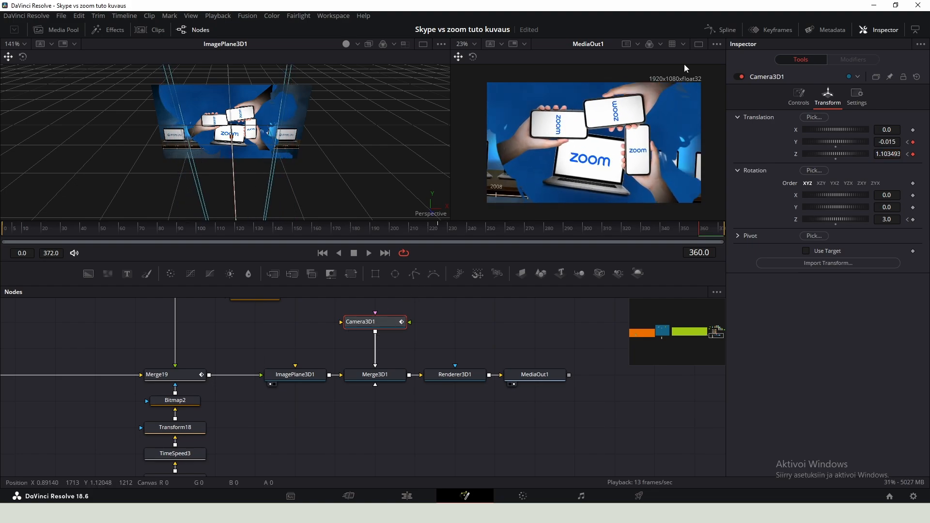
- In the Spline editor, select all Camera3D1 keyframes, flatten and ease them, setting Ease Out to 0
{"action": "left_click", "coordinate": [713, 32]}
{"action": "left_click", "coordinate": [27, 317]}
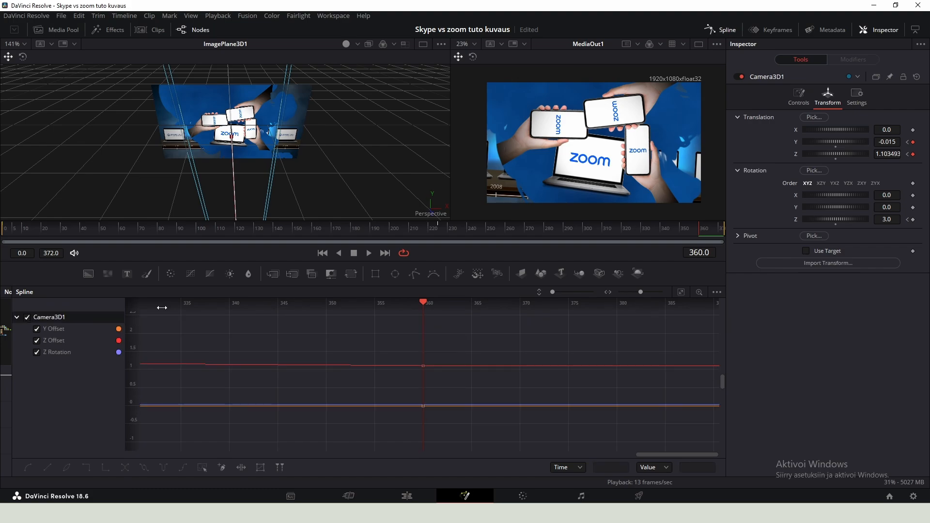
{"action": "left_click", "coordinate": [681, 291]}
{"action": "scroll", "coordinate": [555, 317], "scroll_direction": "down", "scroll_amount": 2}
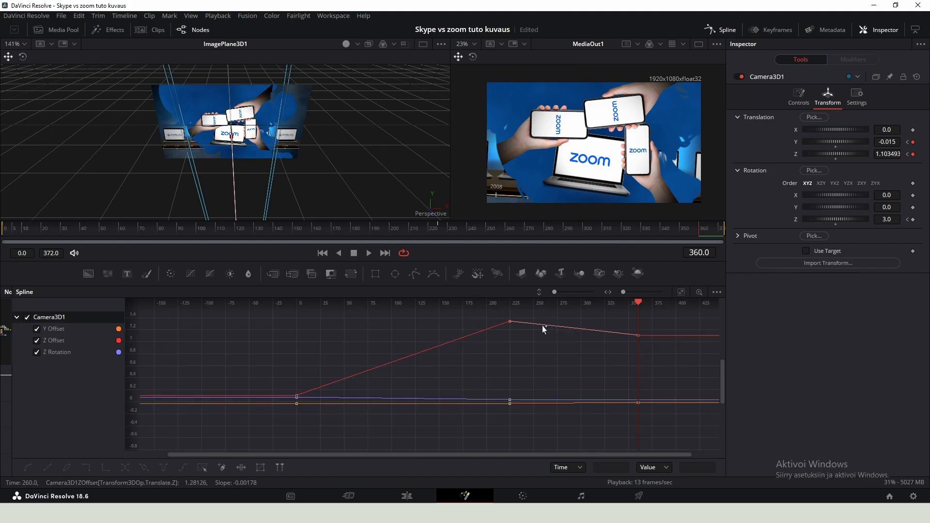
{"action": "left_click_drag", "start_coordinate": [663, 432], "coordinate": [246, 278]}
{"action": "key", "text": "f"}
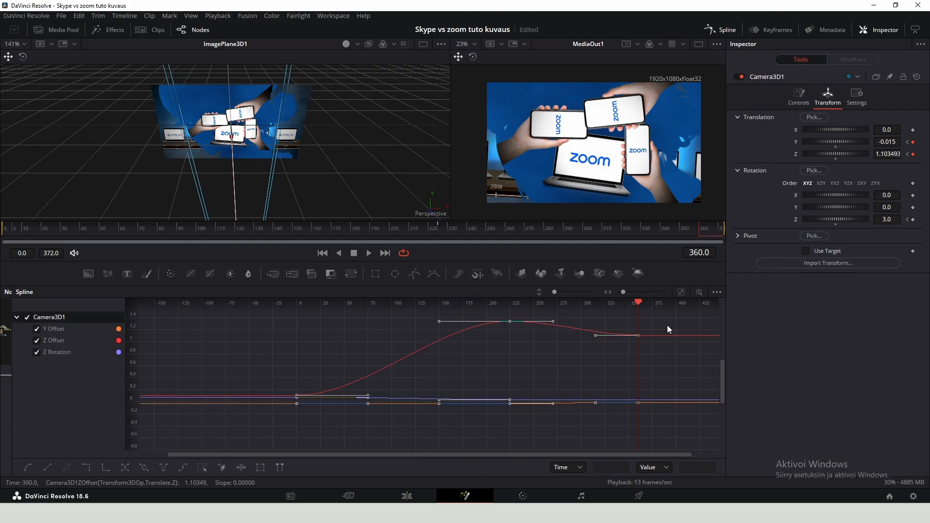
{"action": "key", "text": "t"}
{"action": "left_click_drag", "start_coordinate": [617, 306], "coordinate": [640, 312]}
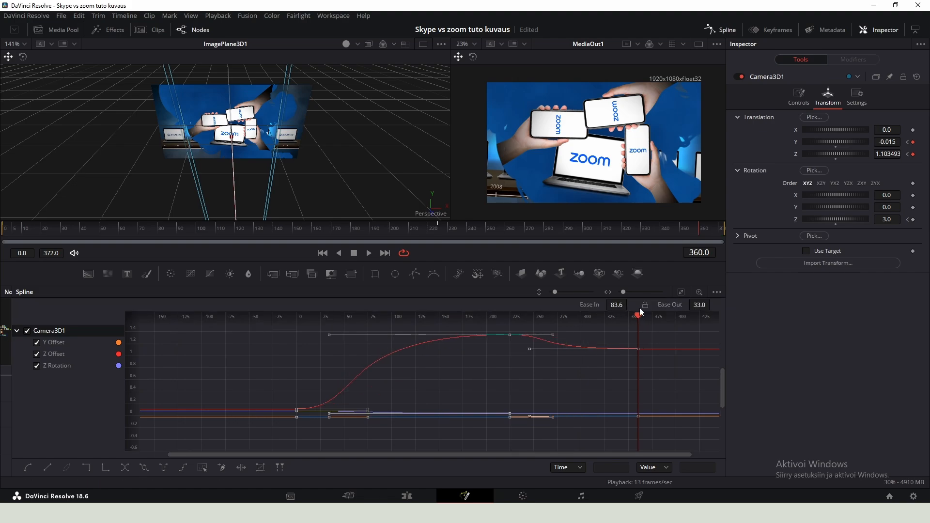
{"action": "left_click_drag", "start_coordinate": [700, 305], "coordinate": [680, 305]}
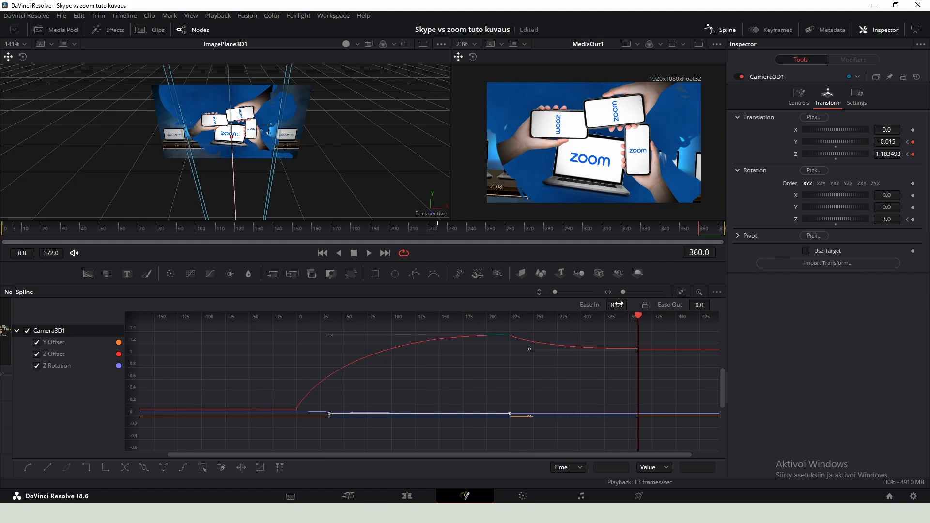
{"action": "left_click_drag", "start_coordinate": [618, 305], "coordinate": [630, 305]}
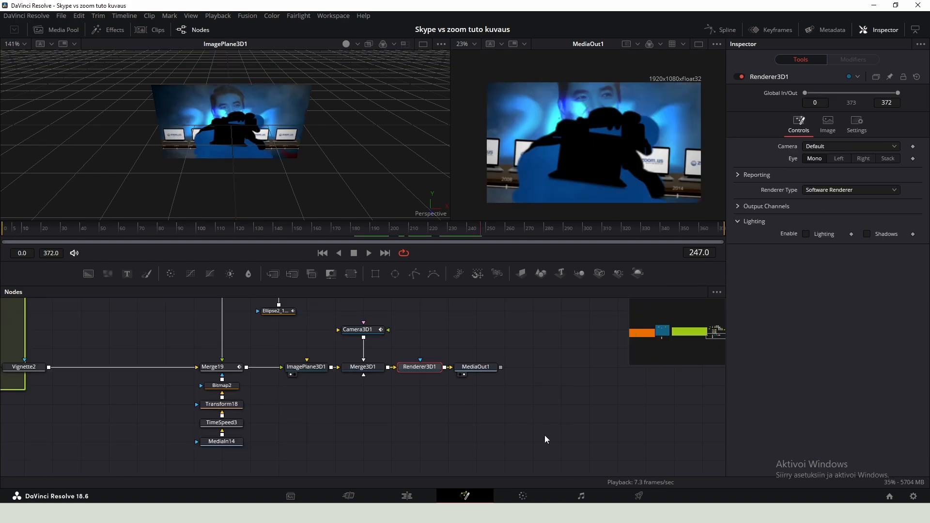
- Move the 3D node chain further right to make room in the flow
{"action": "left_click_drag", "start_coordinate": [545, 440], "coordinate": [307, 329]}
{"action": "left_click_drag", "start_coordinate": [310, 374], "coordinate": [511, 373]}
{"action": "left_click", "coordinate": [449, 329]}
{"action": "scroll", "coordinate": [455, 412], "scroll_direction": "down", "scroll_amount": 5}
{"action": "scroll", "coordinate": [455, 412], "scroll_direction": "up", "scroll_amount": 4}
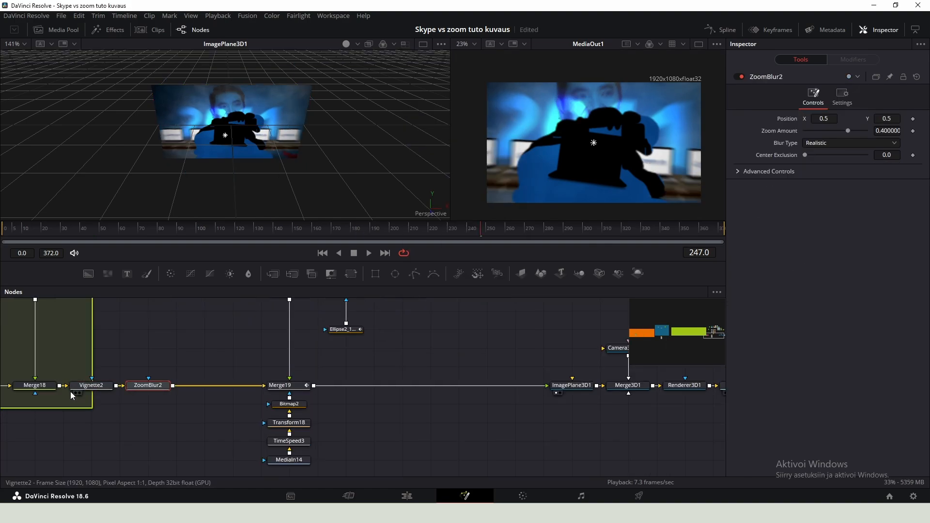
- Place ZoomBlur2 between Vignette2 and Merge19, then at frame 0 keyframe its Zoom Amount at 1.0
{"action": "left_click", "coordinate": [113, 386]}
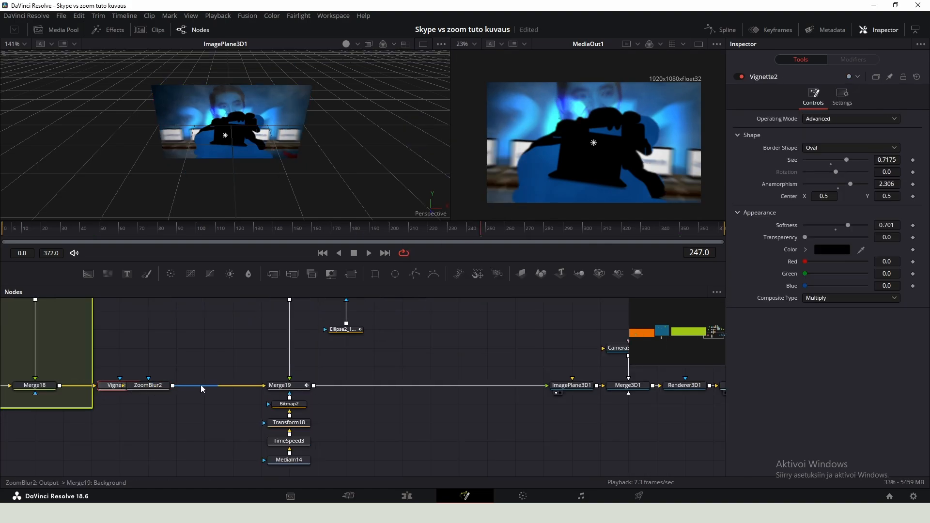
{"action": "left_click_drag", "start_coordinate": [141, 387], "coordinate": [168, 387]}
{"action": "left_click", "coordinate": [116, 386]}
{"action": "left_click_drag", "start_coordinate": [53, 229], "coordinate": [3, 229]}
{"action": "left_click", "coordinate": [173, 385]}
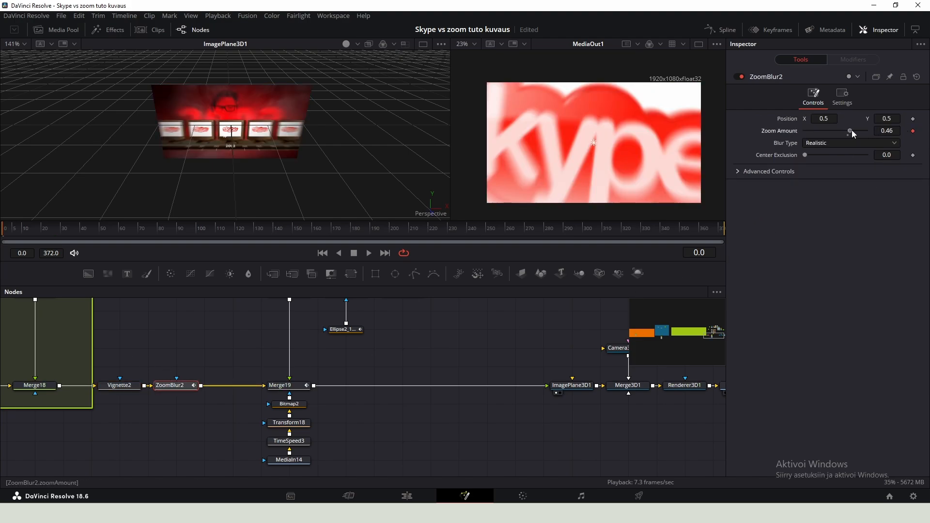
{"action": "left_click_drag", "start_coordinate": [852, 130], "coordinate": [867, 130]}
{"action": "left_click", "coordinate": [913, 131]}
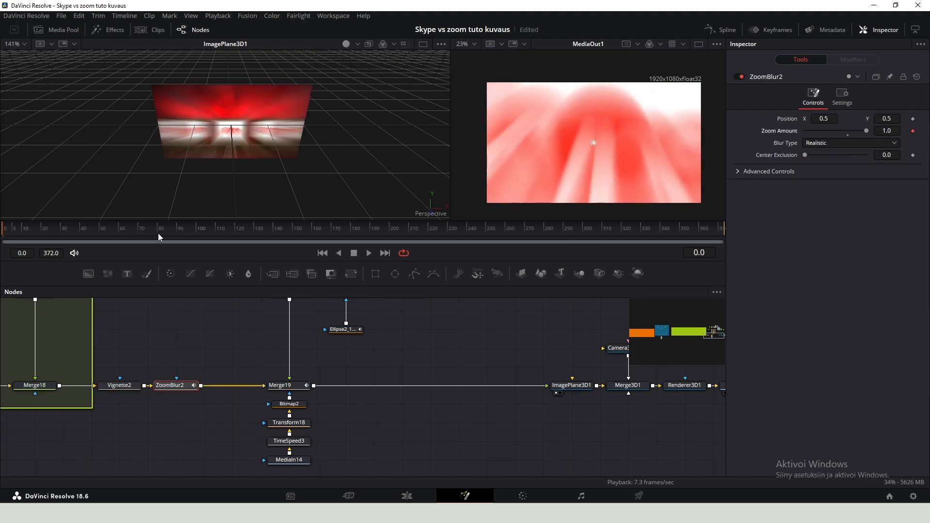
- At frame 101, set ZoomBlur2's Zoom Amount keyframe to 0.0
{"action": "left_click", "coordinate": [199, 226]}
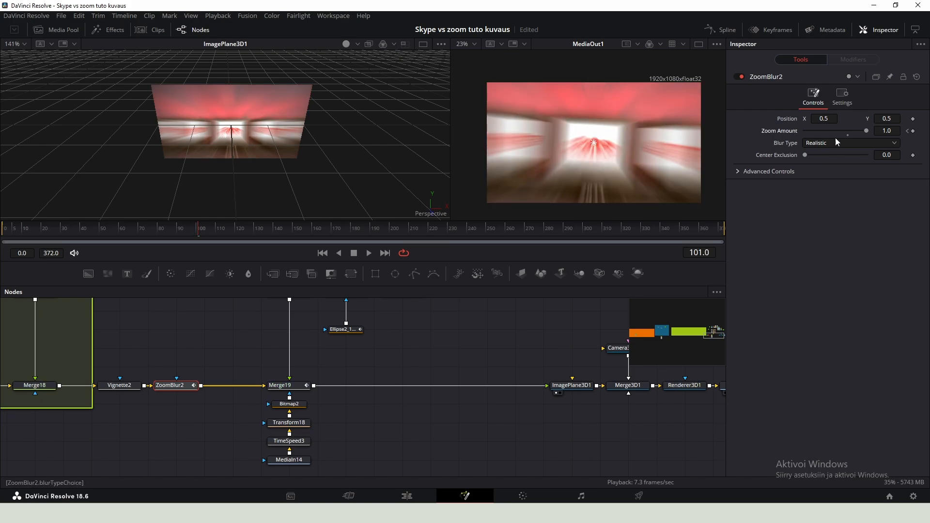
{"action": "left_click", "coordinate": [849, 133]}
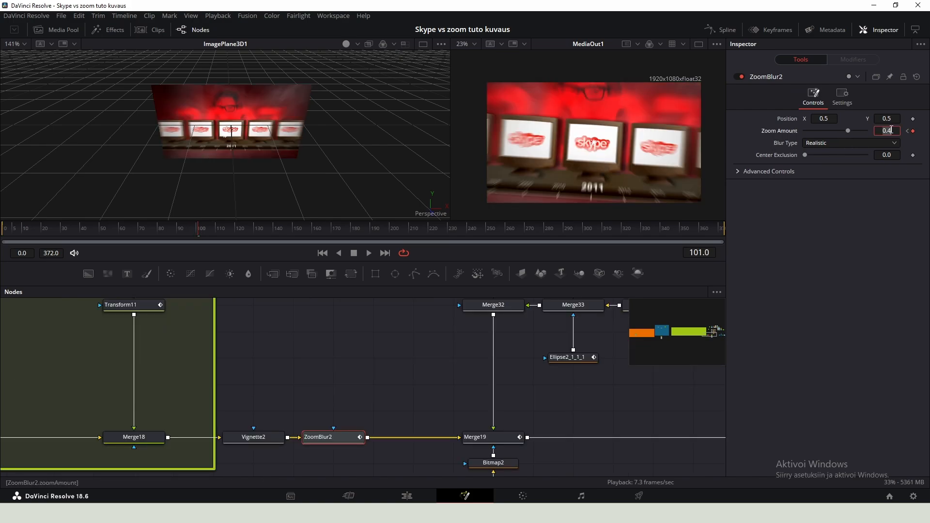
- Insert a Gaussian Blur node between ZoomBlur2 and Merge19
{"action": "left_click_drag", "start_coordinate": [429, 342], "coordinate": [449, 304]}
{"action": "type", "text": "gaus"}
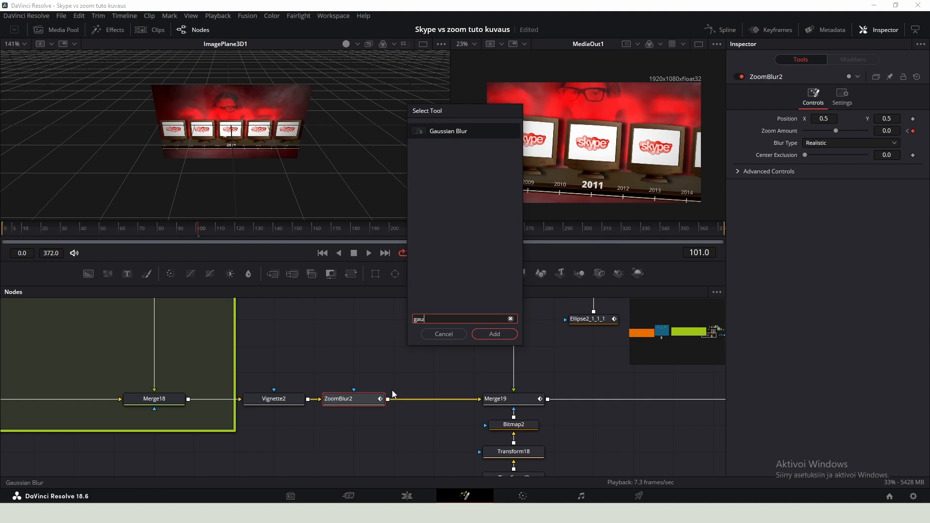
{"action": "key", "text": "Return"}
- Keyframe the Gaussian Blur Strength at 0.0 on frame 226, then set it to 0.213 at frame 235
{"action": "left_click_drag", "start_coordinate": [446, 231], "coordinate": [440, 233]}
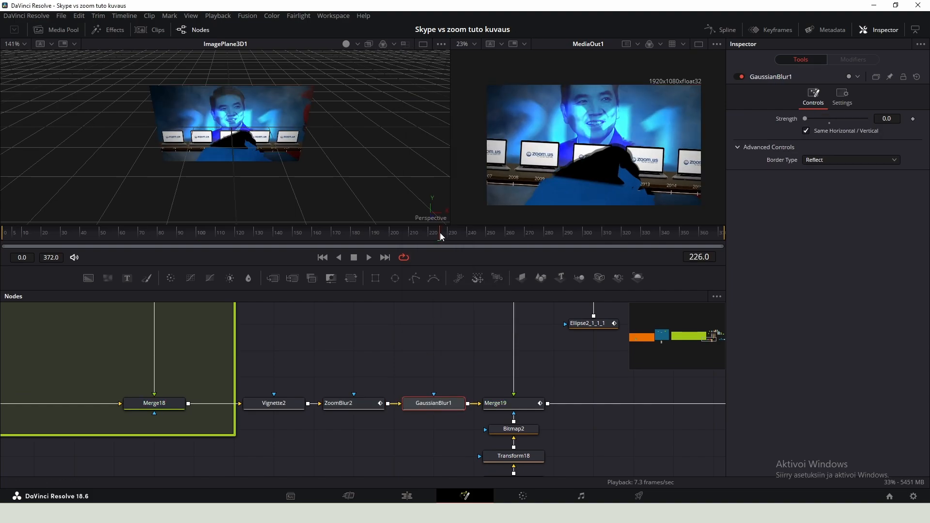
{"action": "left_click", "coordinate": [913, 119]}
{"action": "left_click_drag", "start_coordinate": [441, 232], "coordinate": [457, 231]}
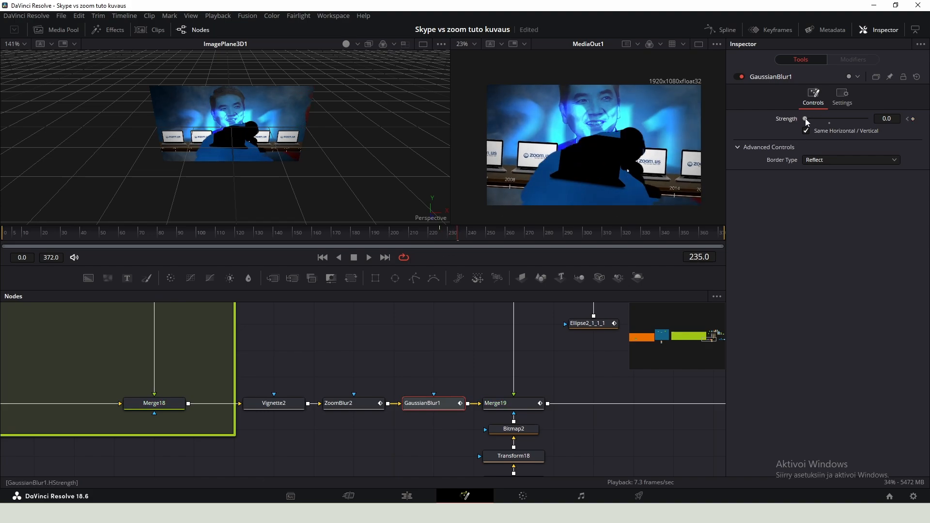
{"action": "left_click_drag", "start_coordinate": [805, 119], "coordinate": [818, 119]}
- Save the project and switch to the Deliver page
{"action": "key", "text": "ctrl+s"}
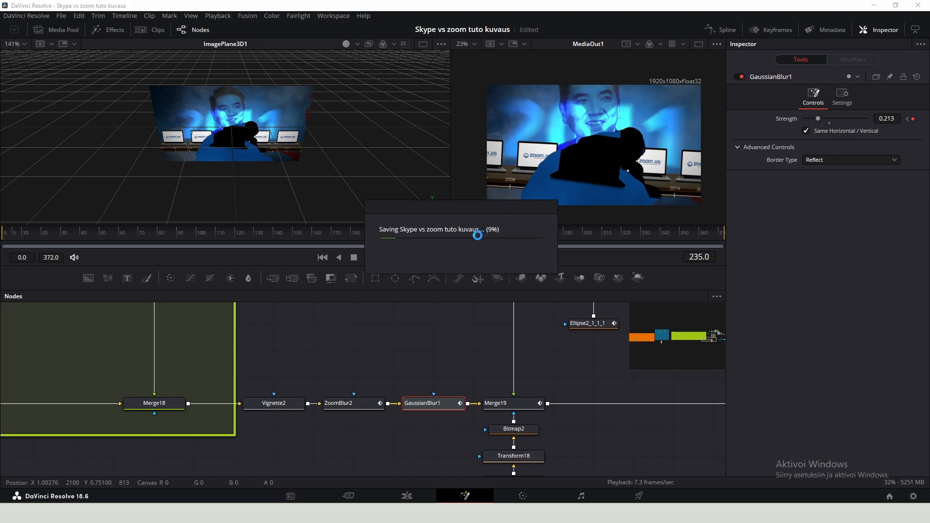
{"action": "scroll", "coordinate": [554, 193], "scroll_direction": "down", "scroll_amount": 2}
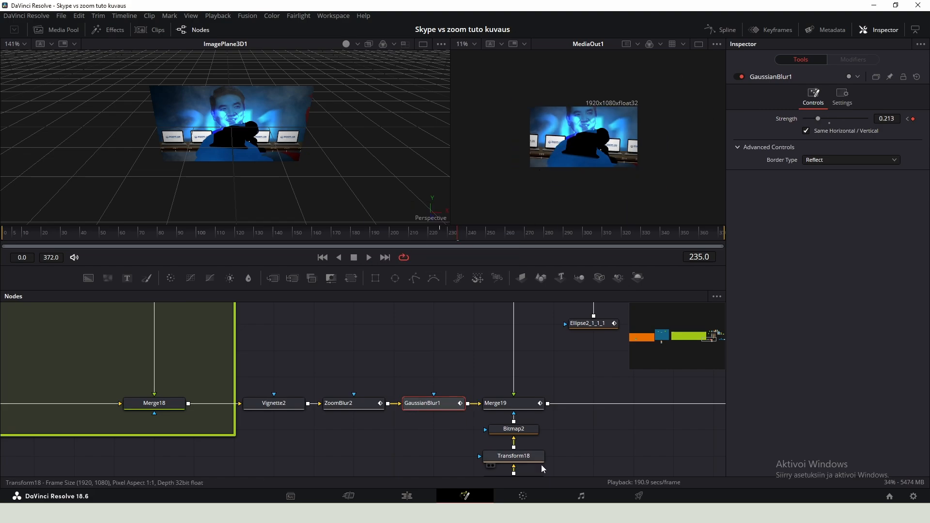
{"action": "left_click", "coordinate": [639, 496]}
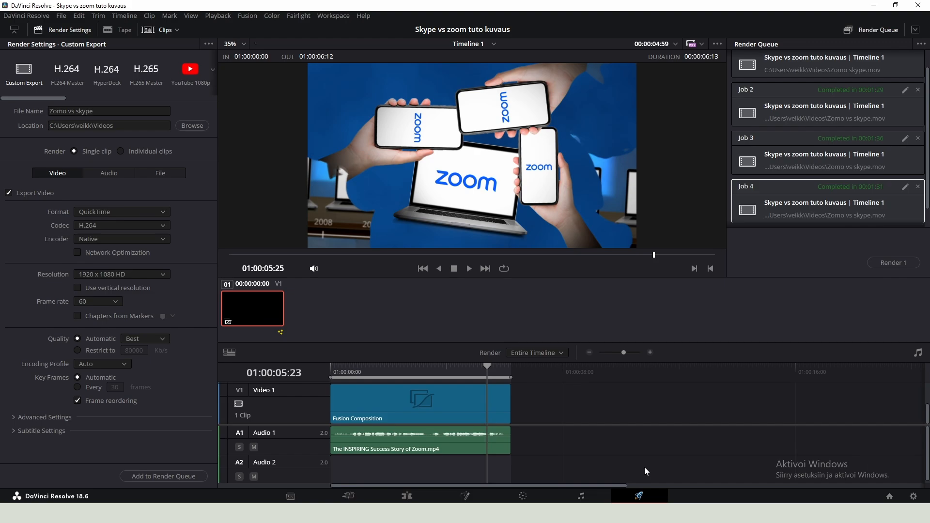